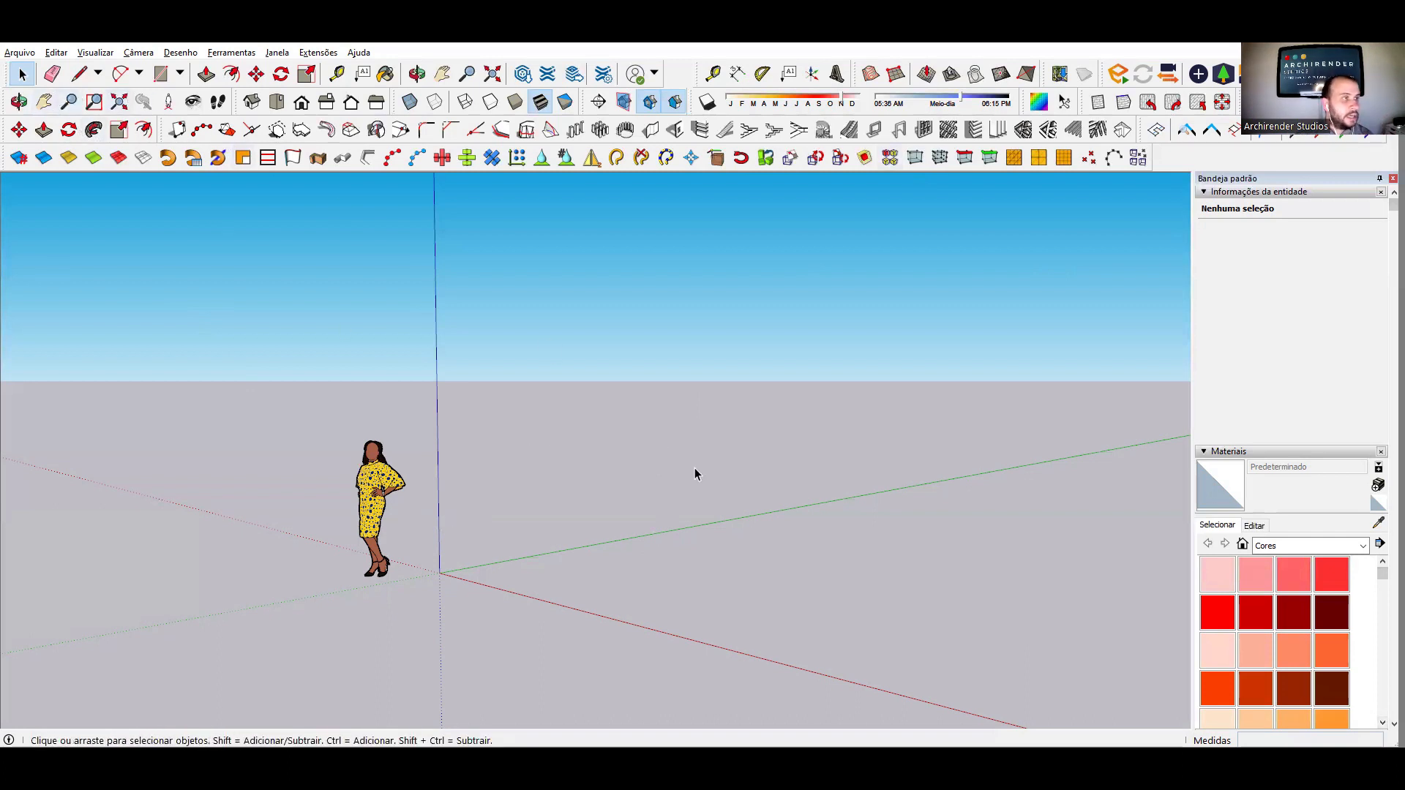
- Draw a 2 m by 2 m rectangle on the ground plane, starting at the model origin
{"action": "middle_click_drag", "start_coordinate": [596, 476], "coordinate": [767, 530]}
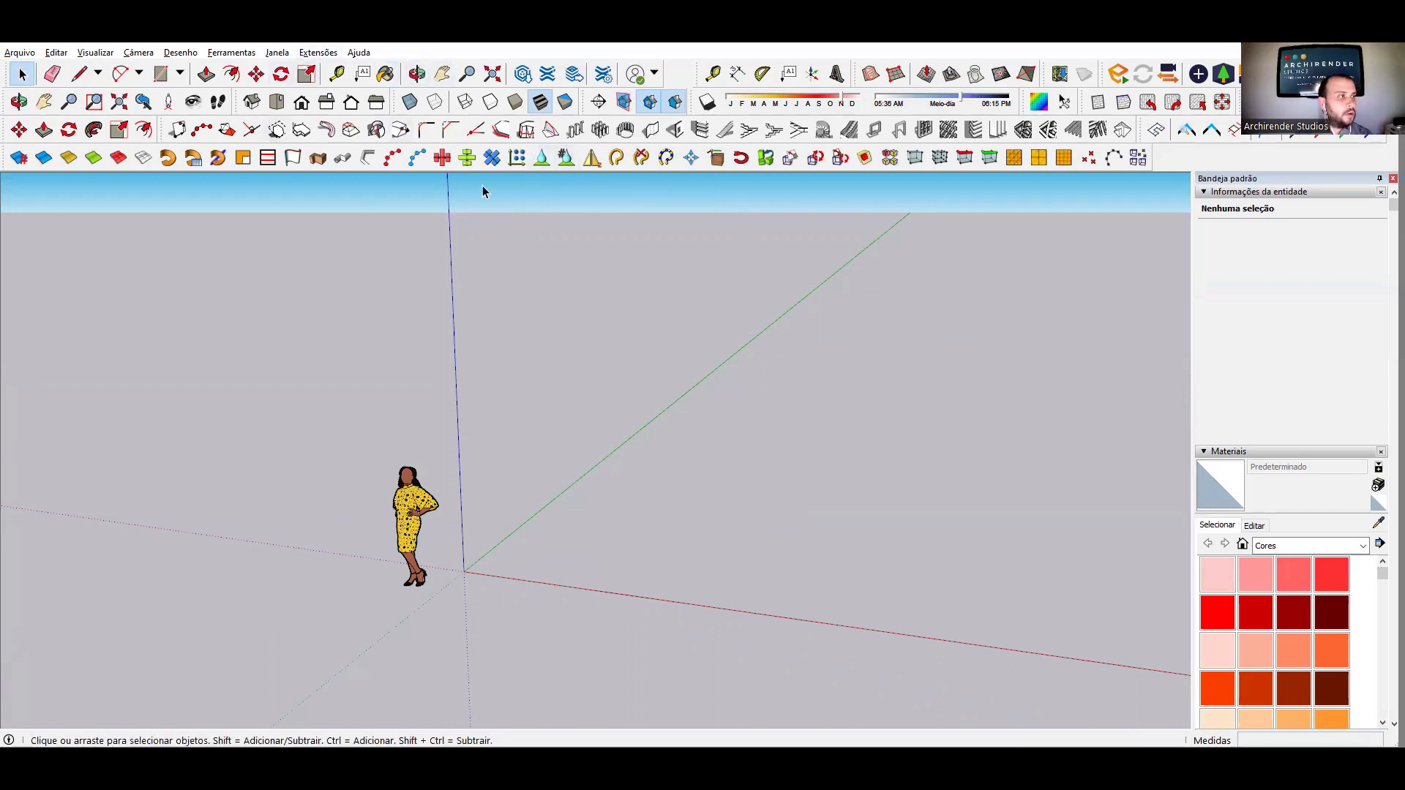
{"action": "left_click", "coordinate": [180, 74]}
{"action": "left_click", "coordinate": [192, 102]}
{"action": "scroll", "coordinate": [556, 575], "scroll_direction": "up", "scroll_amount": 3}
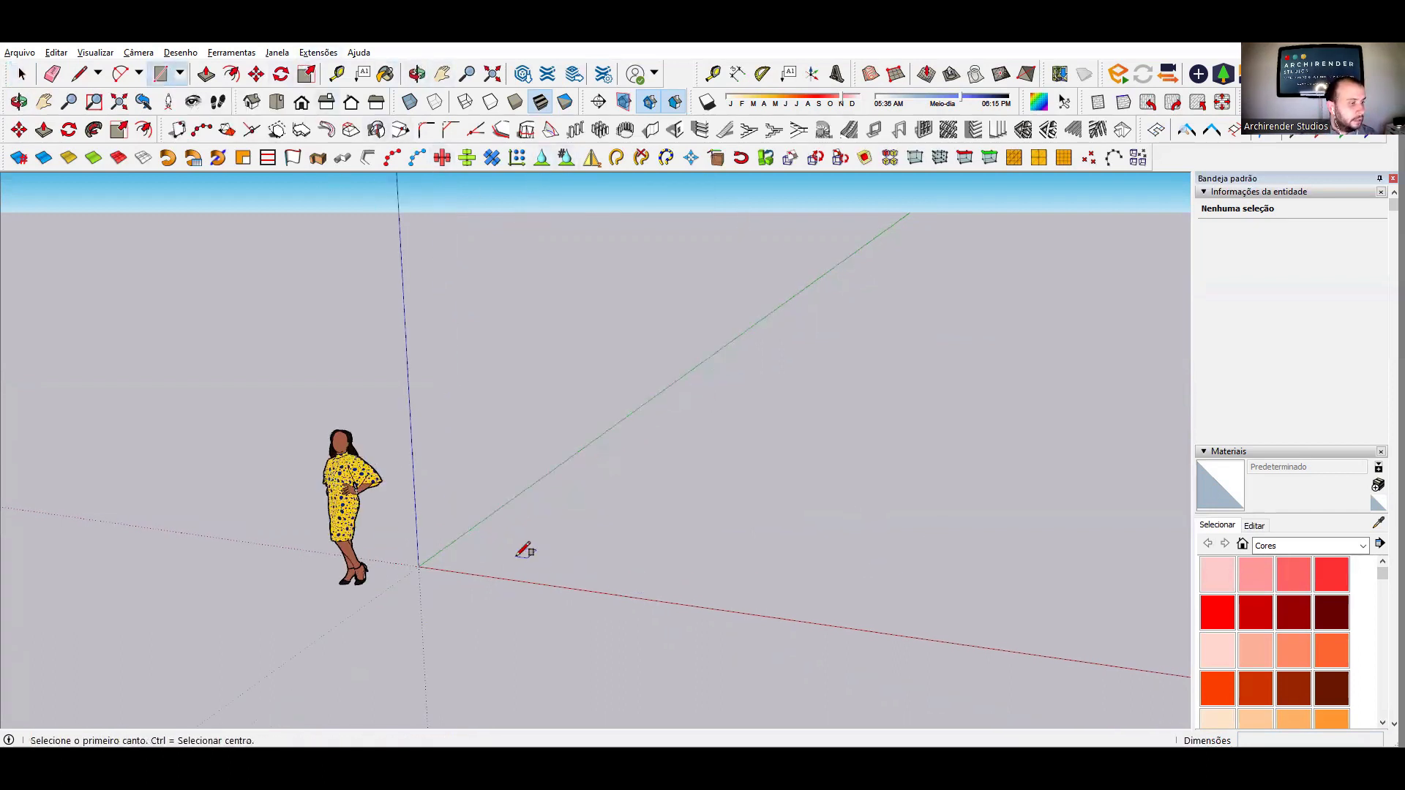
{"action": "left_click", "coordinate": [397, 569]}
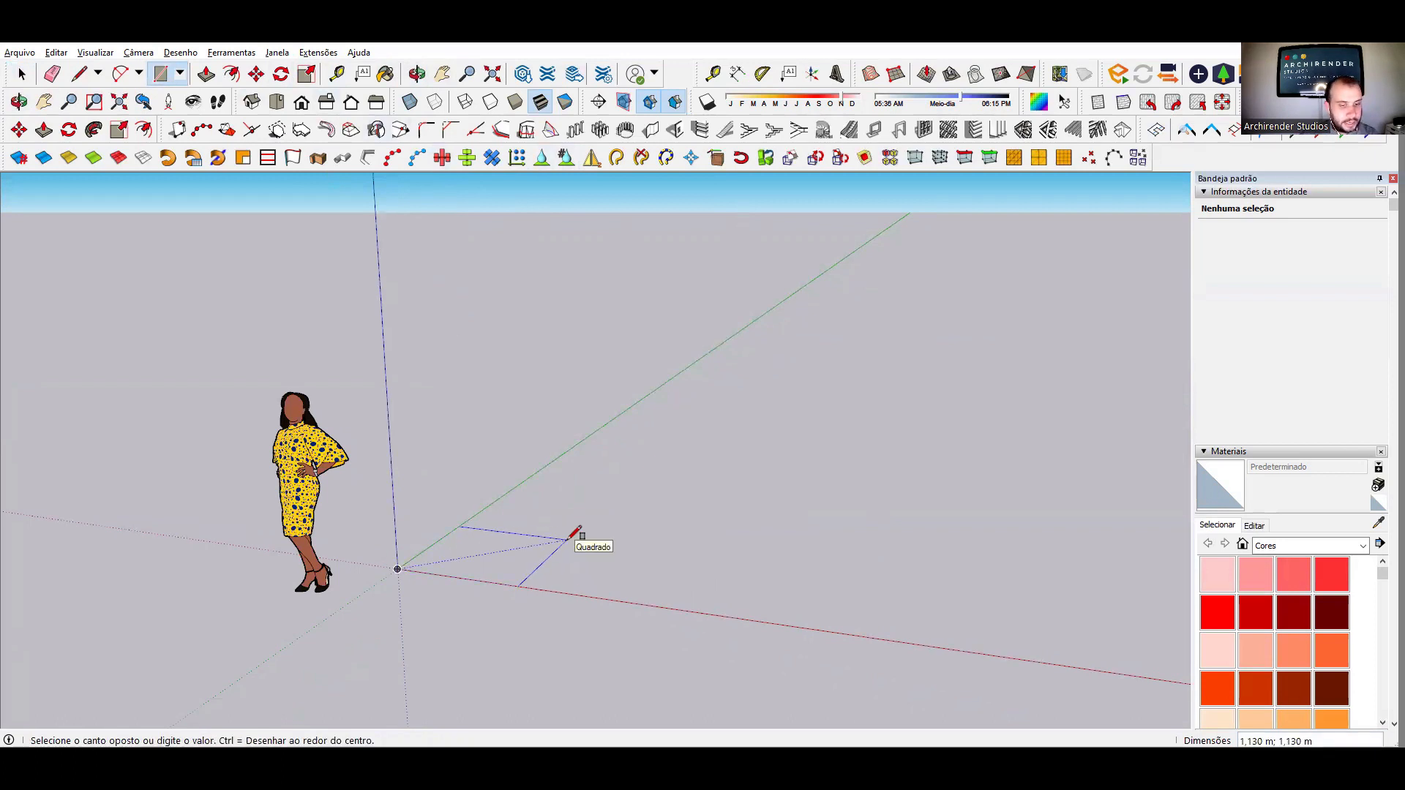
{"action": "type", "text": "2"}
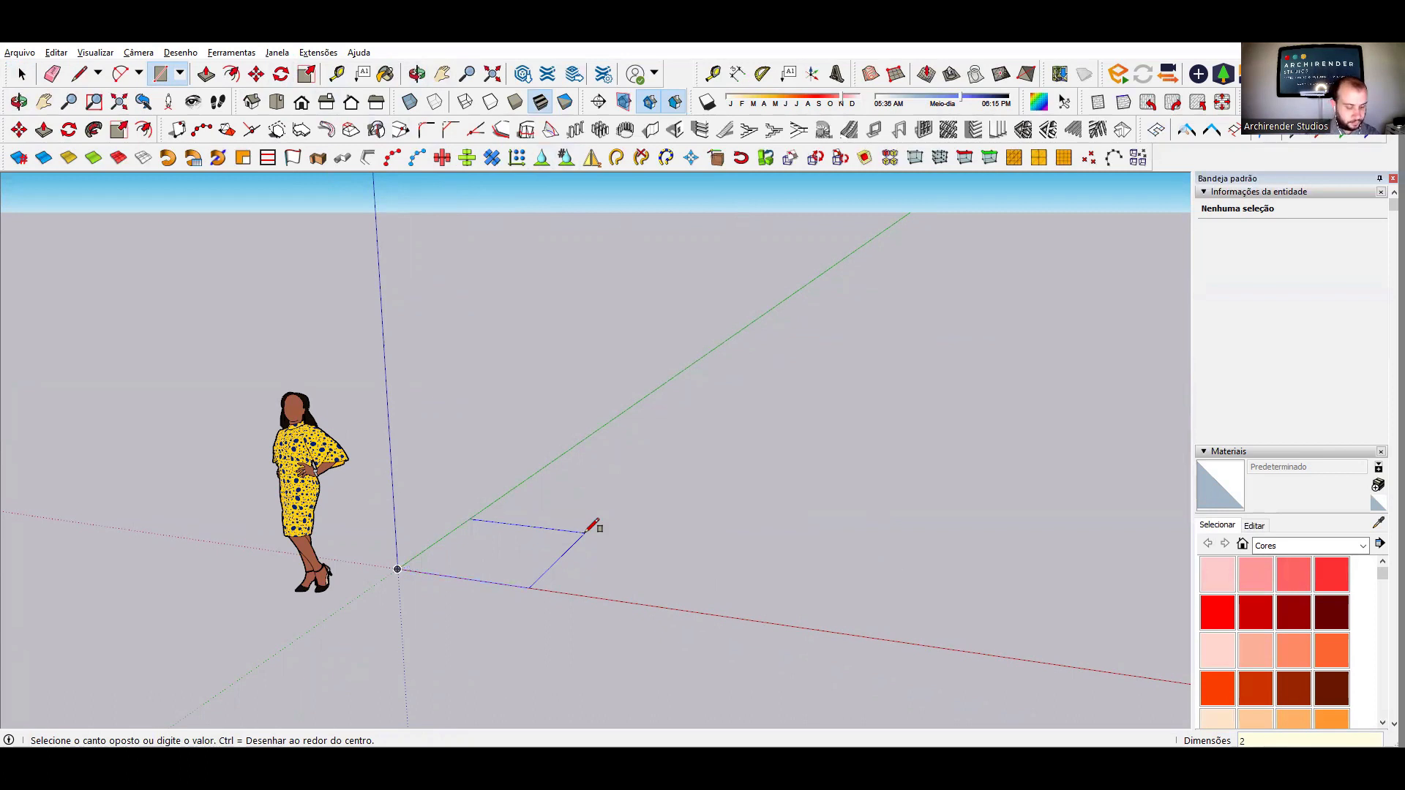
{"action": "type", "text": ";2"}
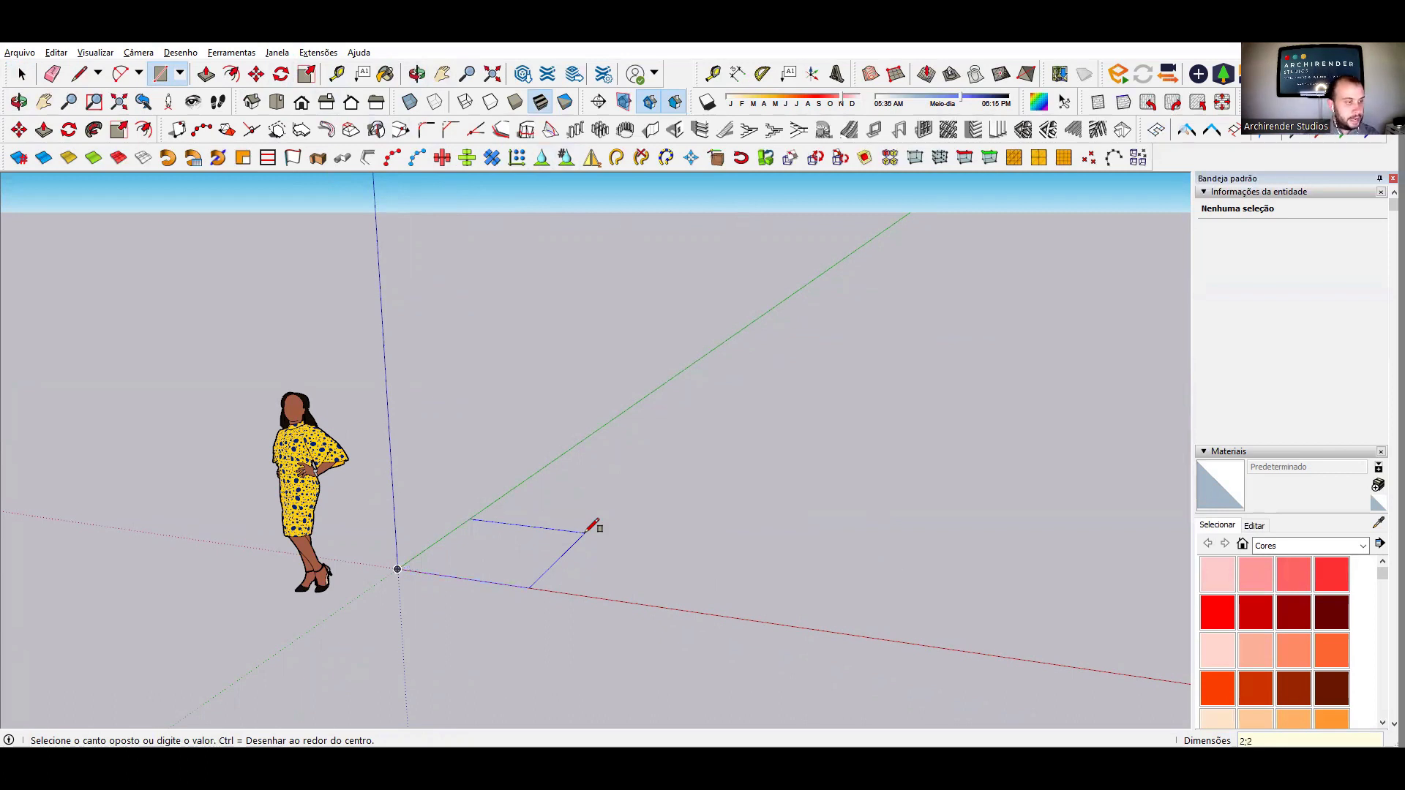
{"action": "key", "text": "Return"}
- Extrude the square face upward 2 m with Push/Pull to form a cube
{"action": "key", "text": "p"}
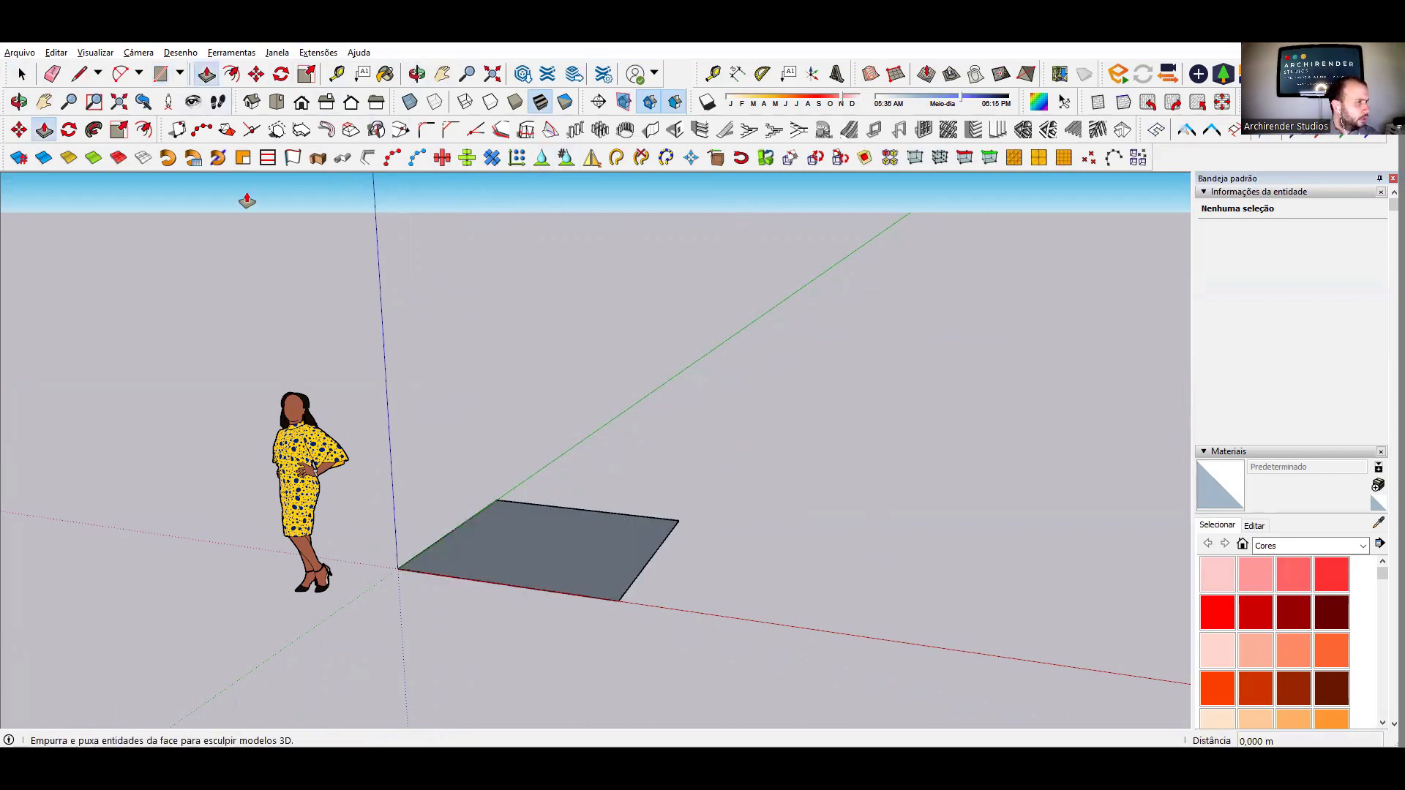
{"action": "left_click", "coordinate": [560, 565]}
{"action": "type", "text": "2"}
{"action": "key", "text": "Return"}
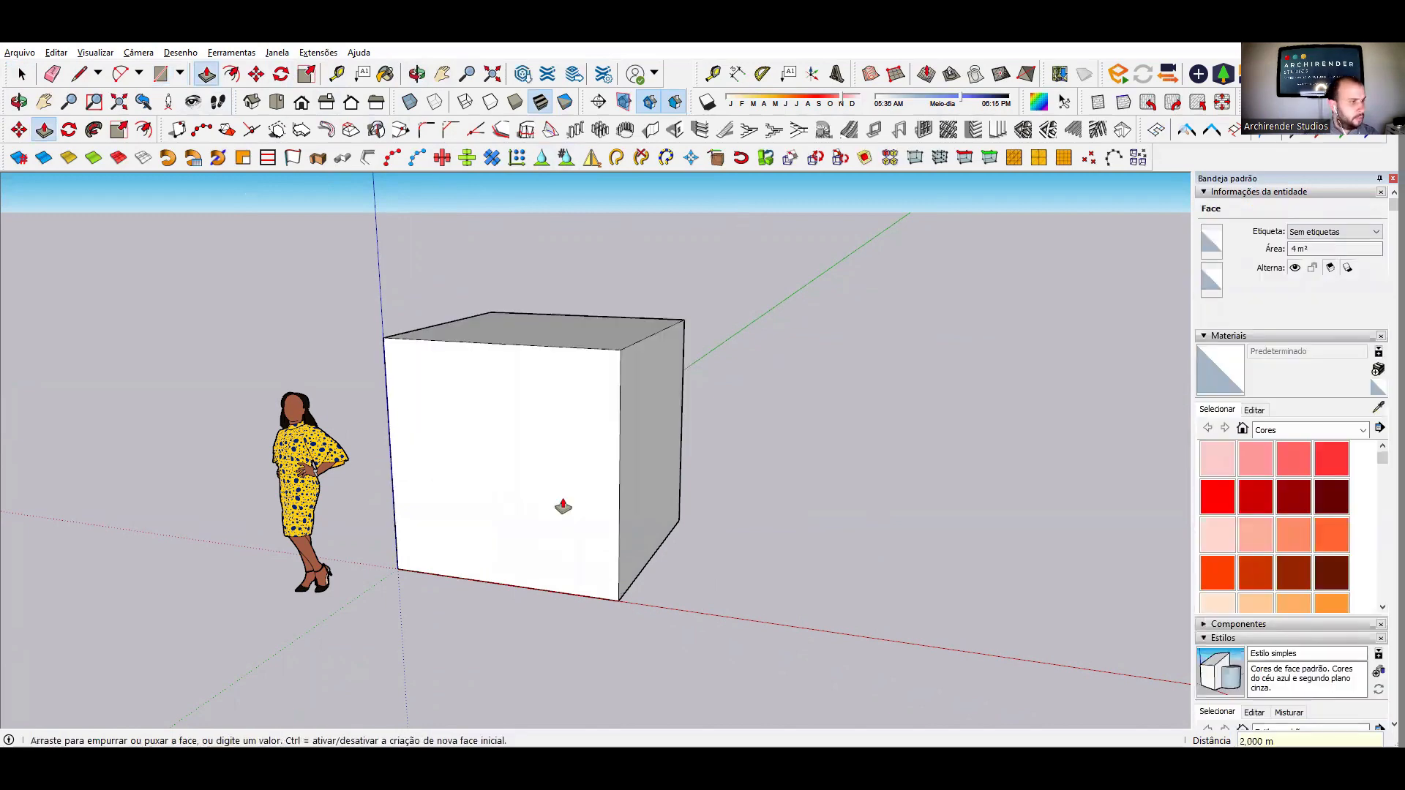
{"action": "key", "text": "space"}
- Select all of the cube's connected geometry and make it a group
{"action": "scroll", "coordinate": [432, 399], "scroll_direction": "down", "scroll_amount": 2}
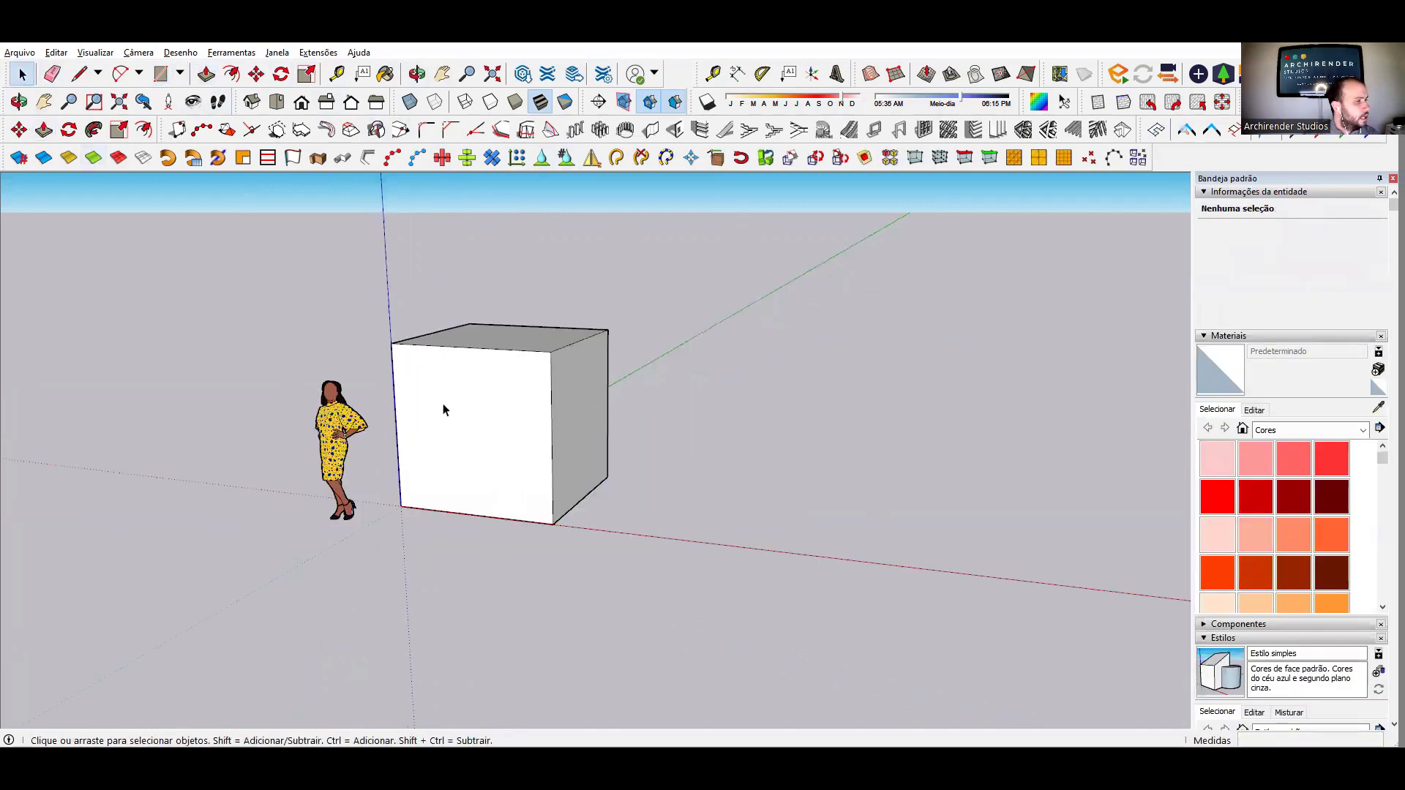
{"action": "triple_click", "coordinate": [516, 414]}
{"action": "right_click", "coordinate": [510, 383]}
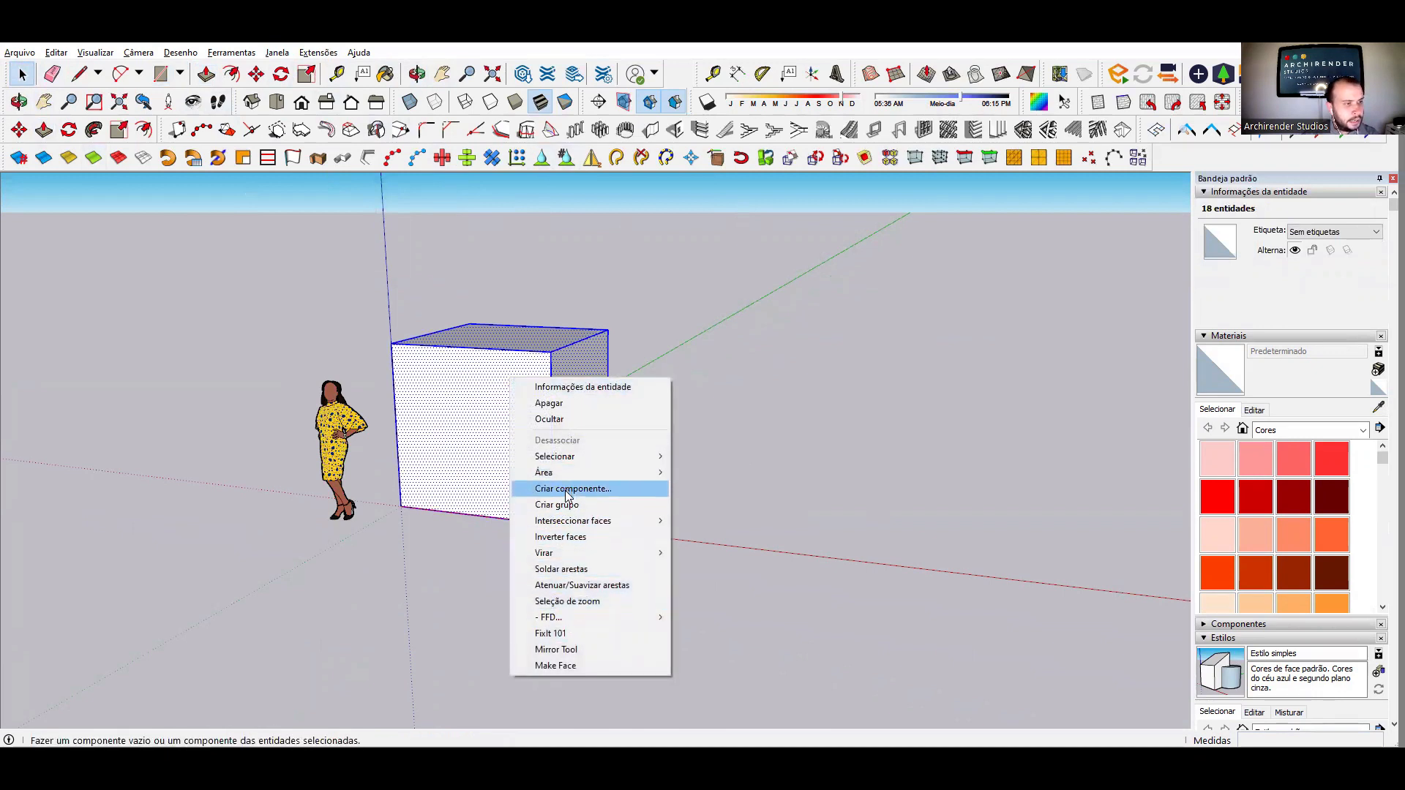
{"action": "left_click", "coordinate": [573, 506]}
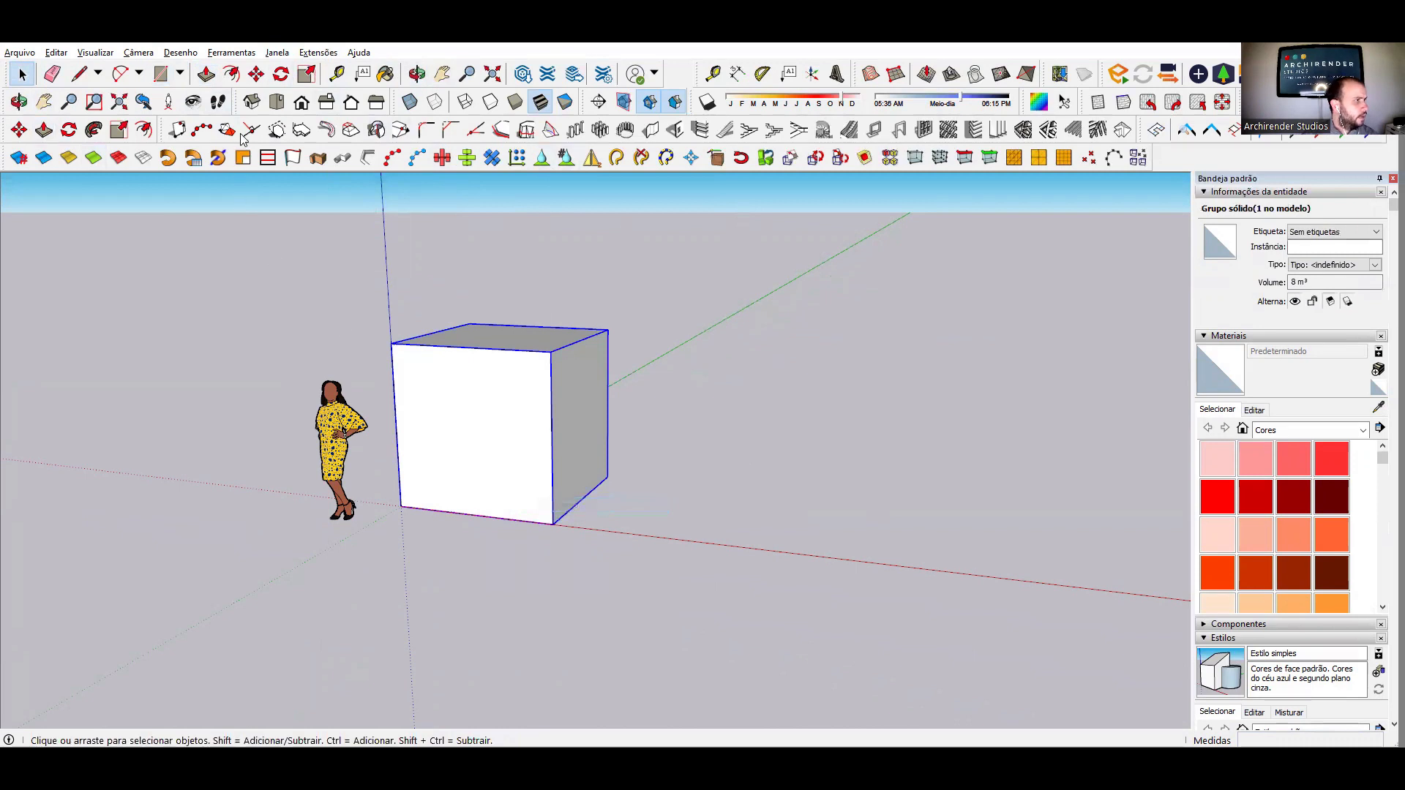
- Move the grouped cube along the red axis, away from the origin, leaving space for a second cube
{"action": "left_click", "coordinate": [257, 73]}
{"action": "middle_click_drag", "start_coordinate": [471, 464], "coordinate": [627, 524]}
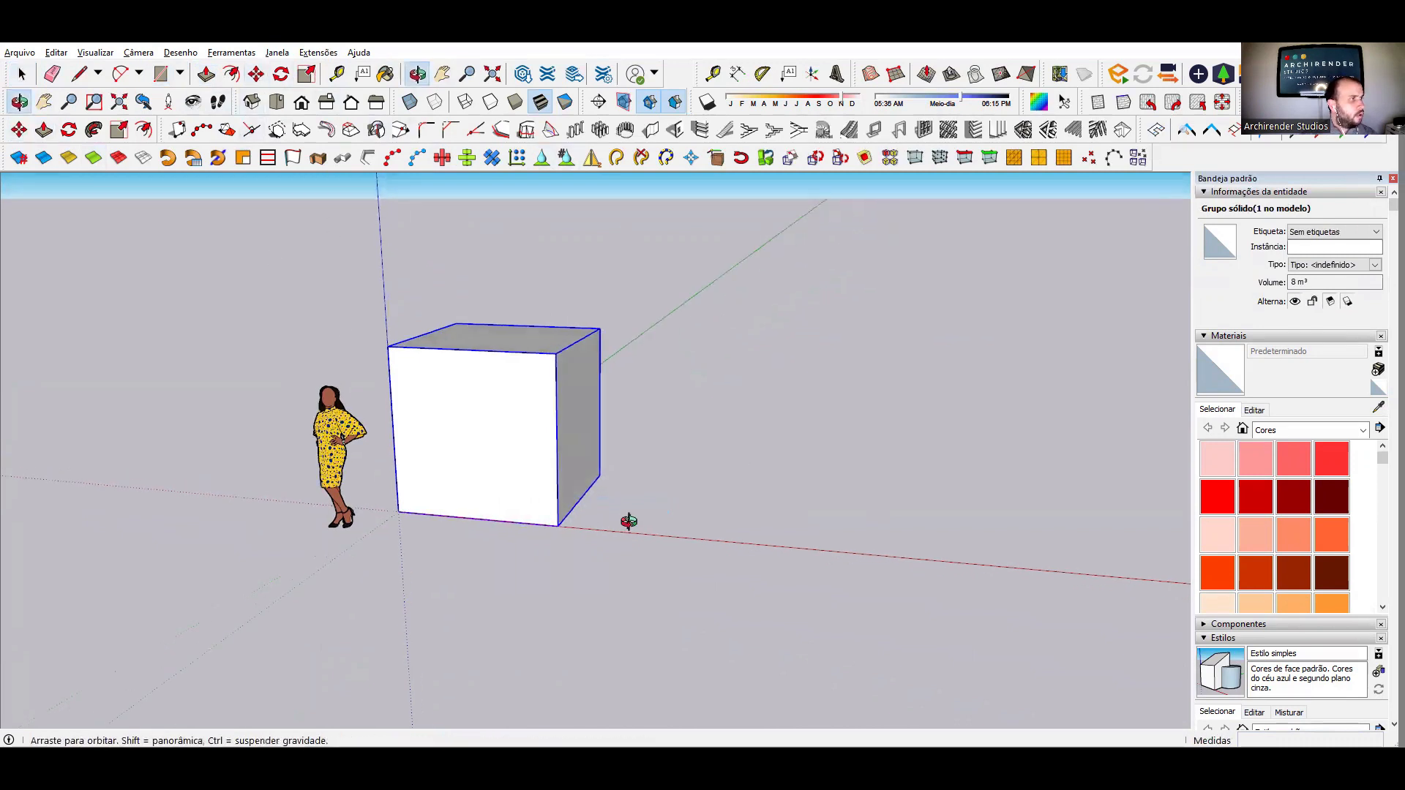
{"action": "left_click", "coordinate": [160, 74]}
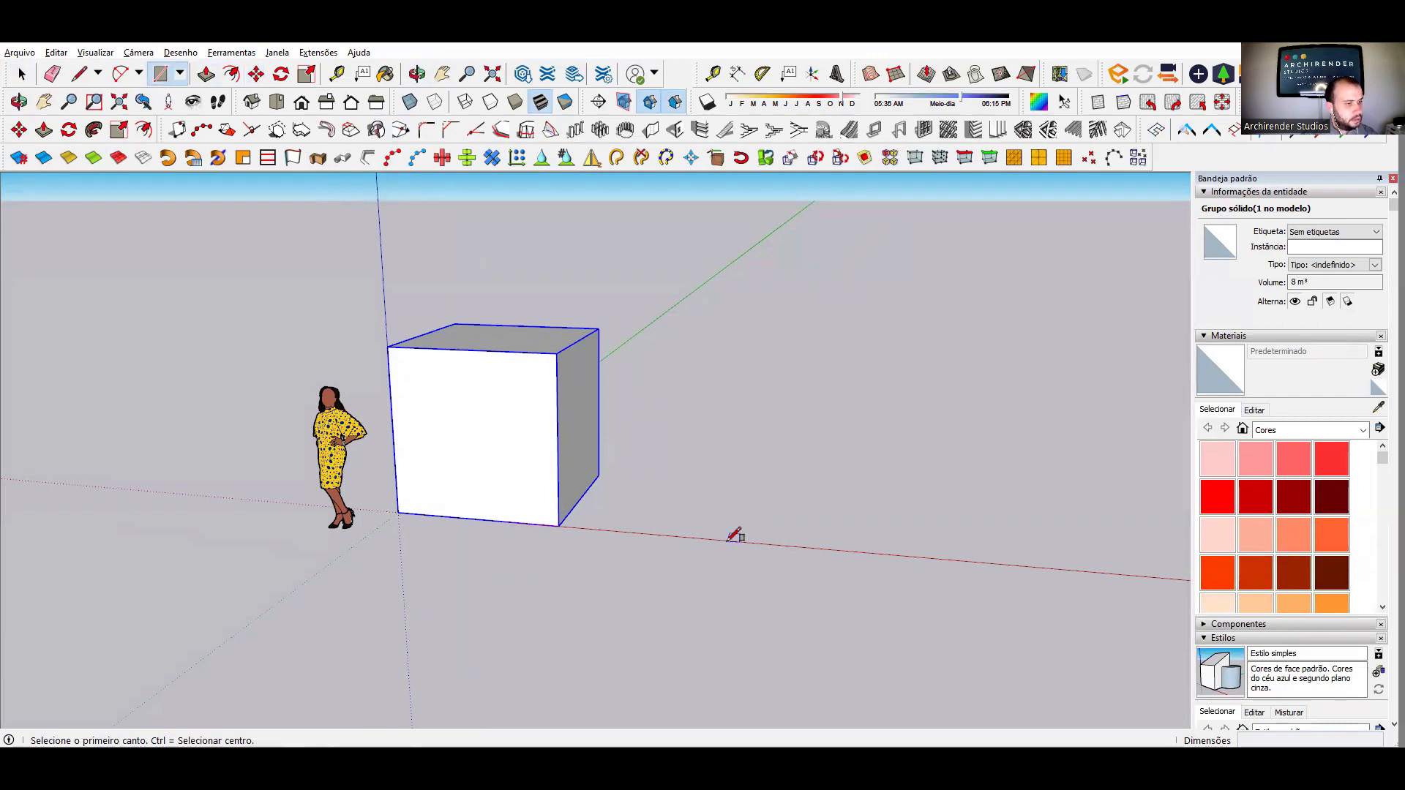
{"action": "left_click", "coordinate": [22, 73]}
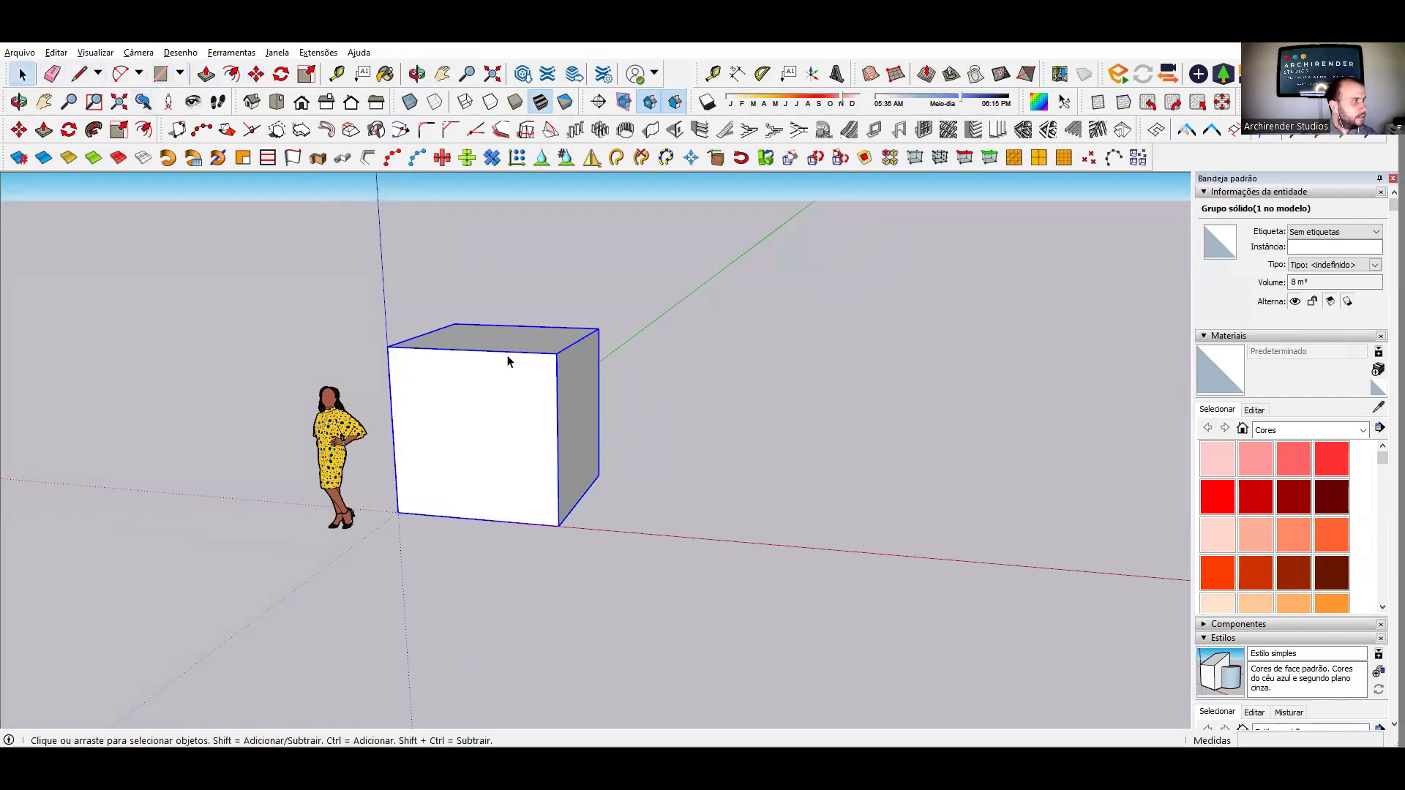
{"action": "left_click", "coordinate": [255, 77]}
{"action": "left_click", "coordinate": [398, 513]}
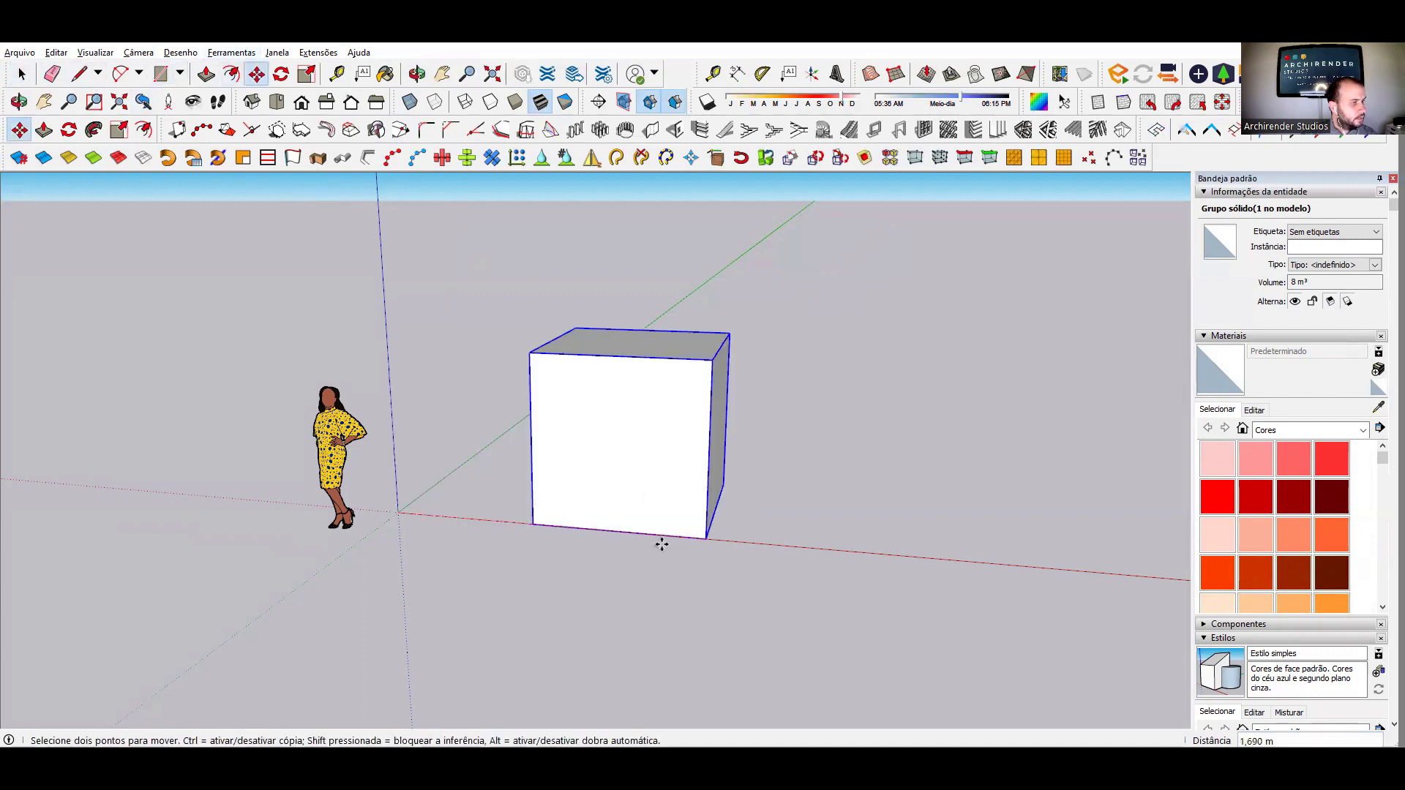
{"action": "left_click", "coordinate": [1014, 570]}
- Draw another 2 m by 2 m rectangle on the ground, starting at the origin beside the grouped cube
{"action": "left_click", "coordinate": [160, 73]}
{"action": "left_click", "coordinate": [398, 512]}
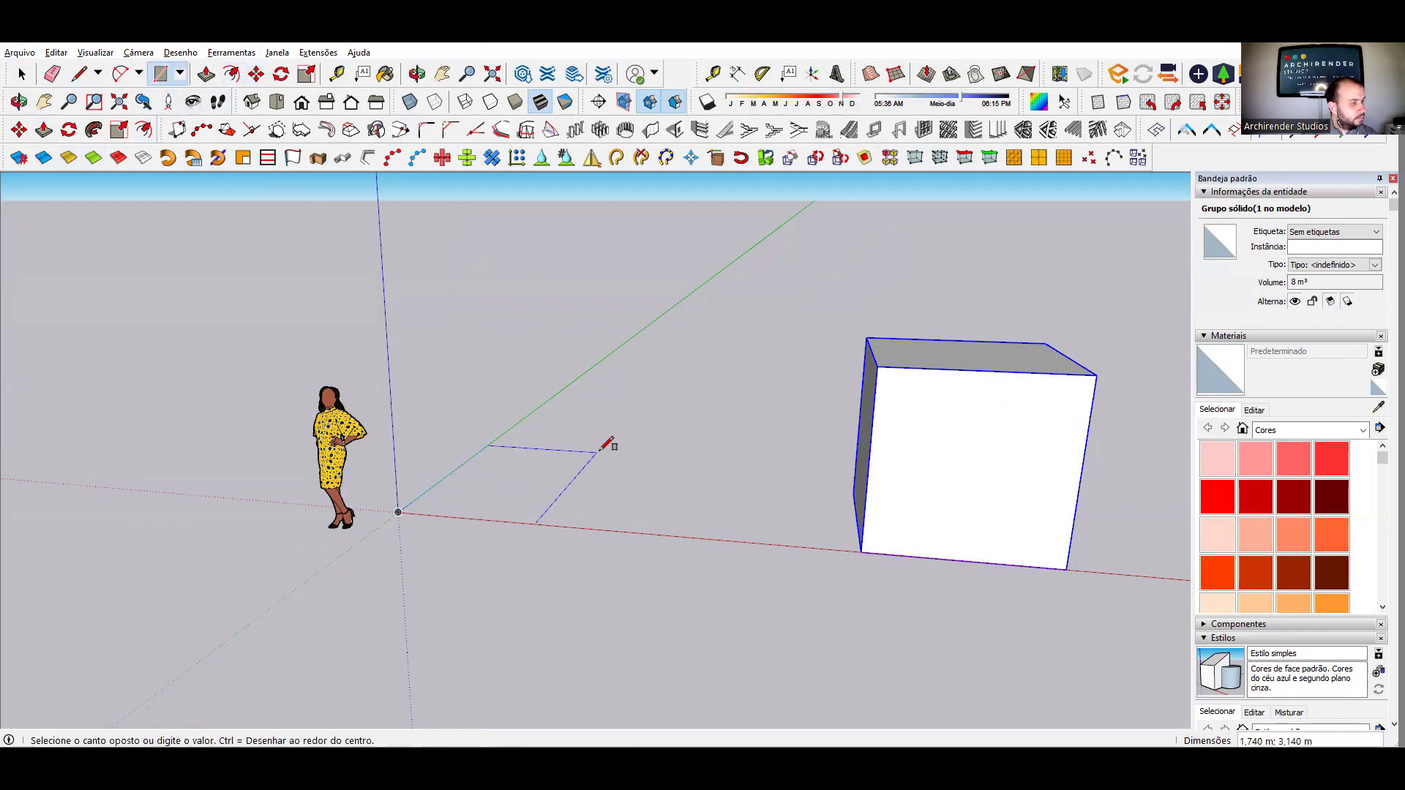
{"action": "type", "text": "2"}
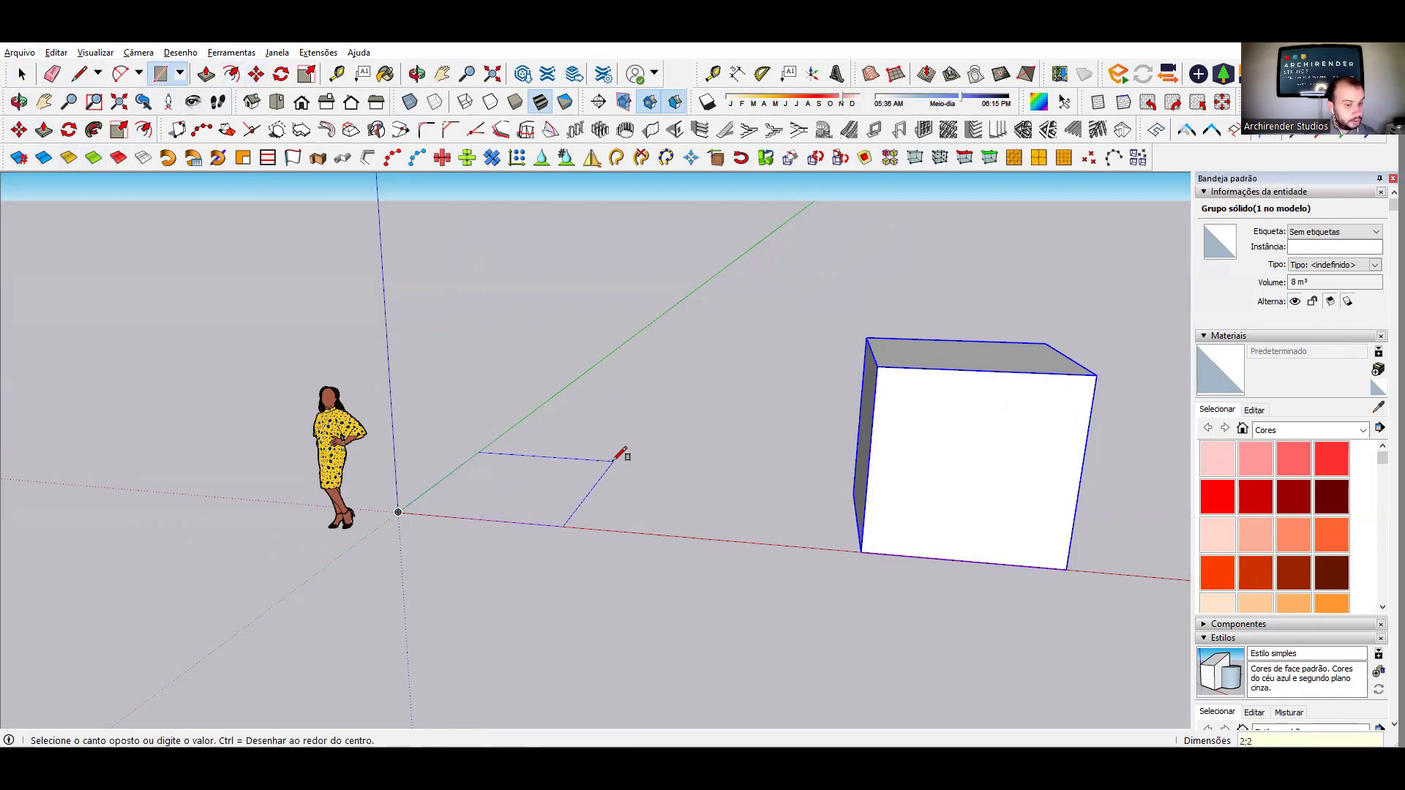
{"action": "type", "text": ";2"}
{"action": "key", "text": "Return"}
- Extrude the new square at the origin 2 m upward to form the second cube
{"action": "left_click", "coordinate": [207, 74]}
{"action": "left_click", "coordinate": [535, 505]}
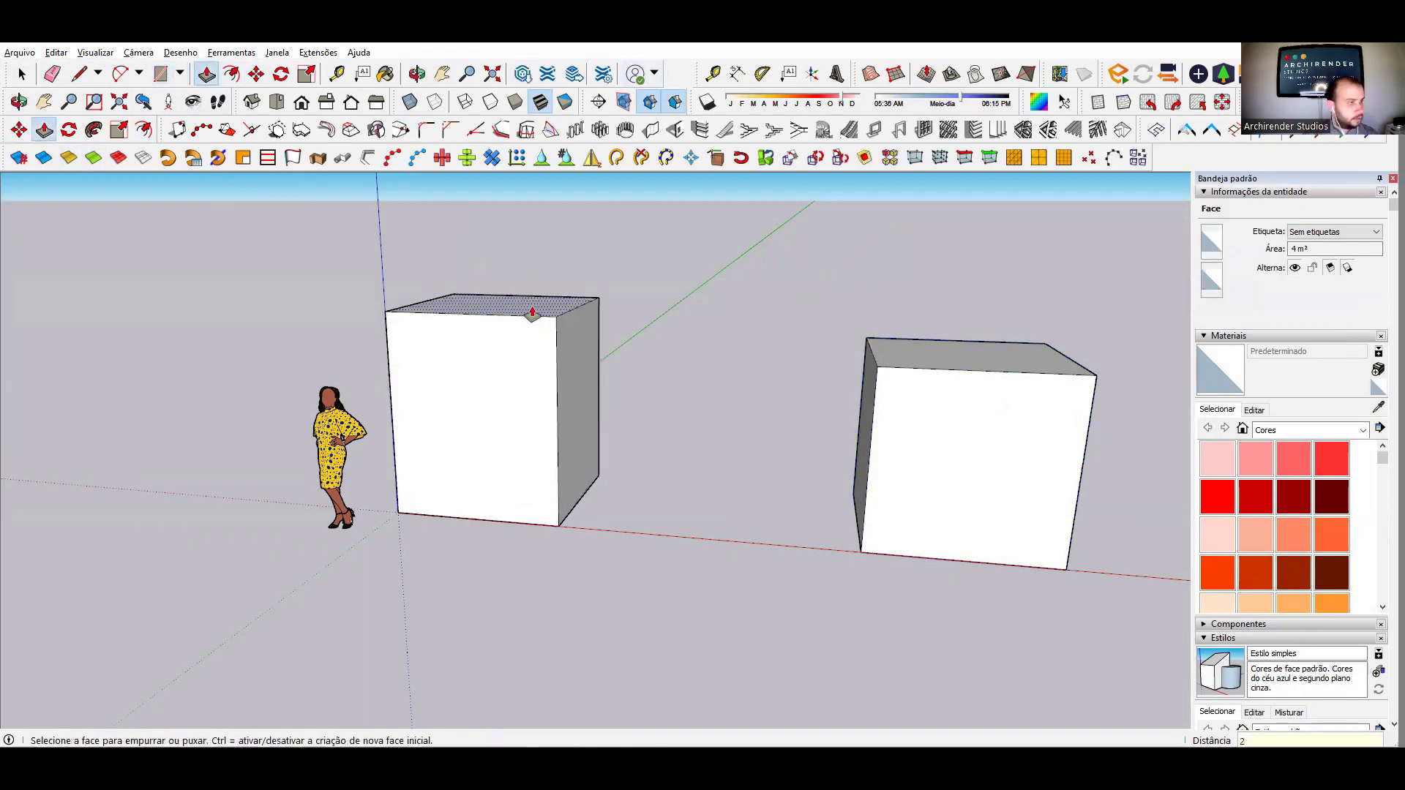
{"action": "key", "text": "Return"}
{"action": "key", "text": "space"}
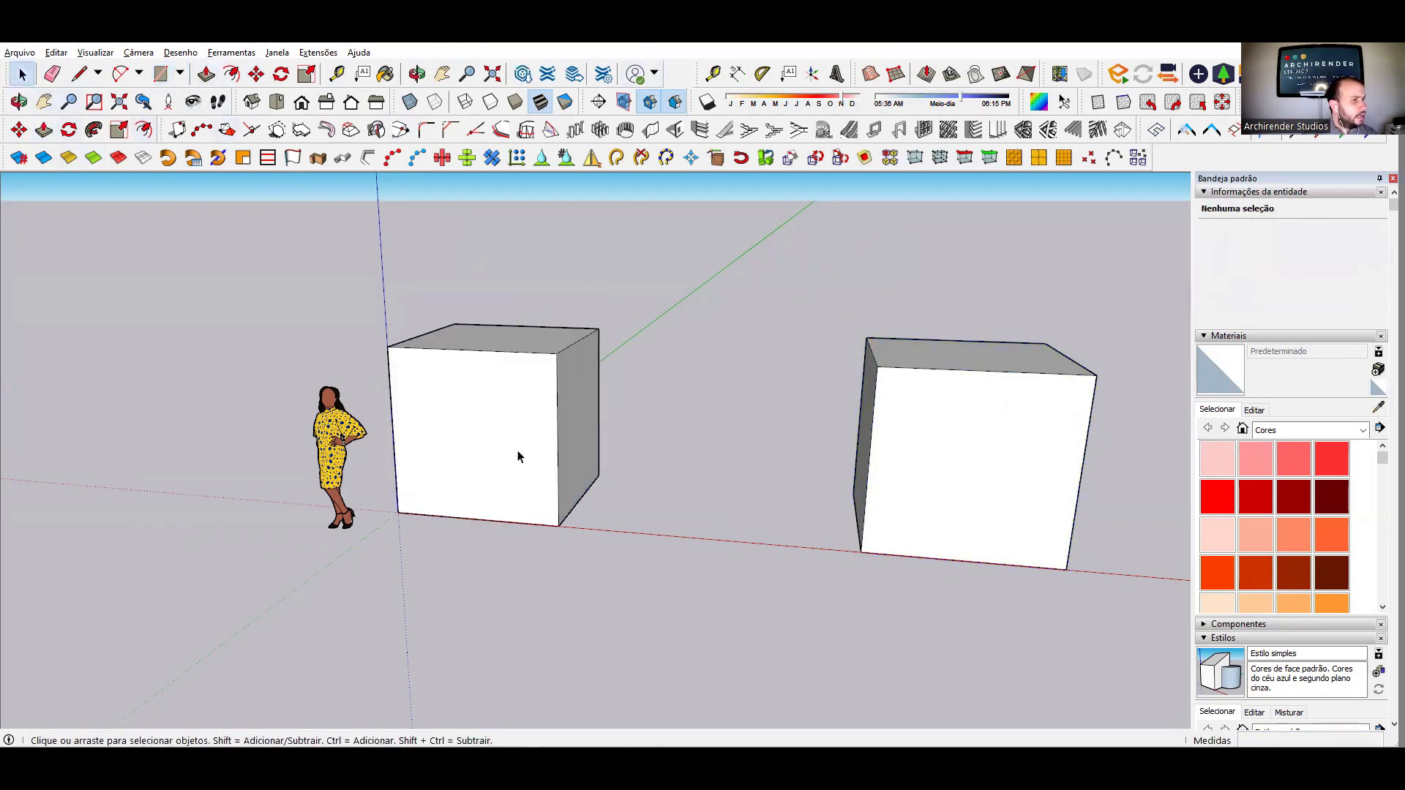
- Select the entire ungrouped cube at the origin and open the component creation settings for it
{"action": "triple_click", "coordinate": [517, 456]}
{"action": "right_click", "coordinate": [521, 438]}
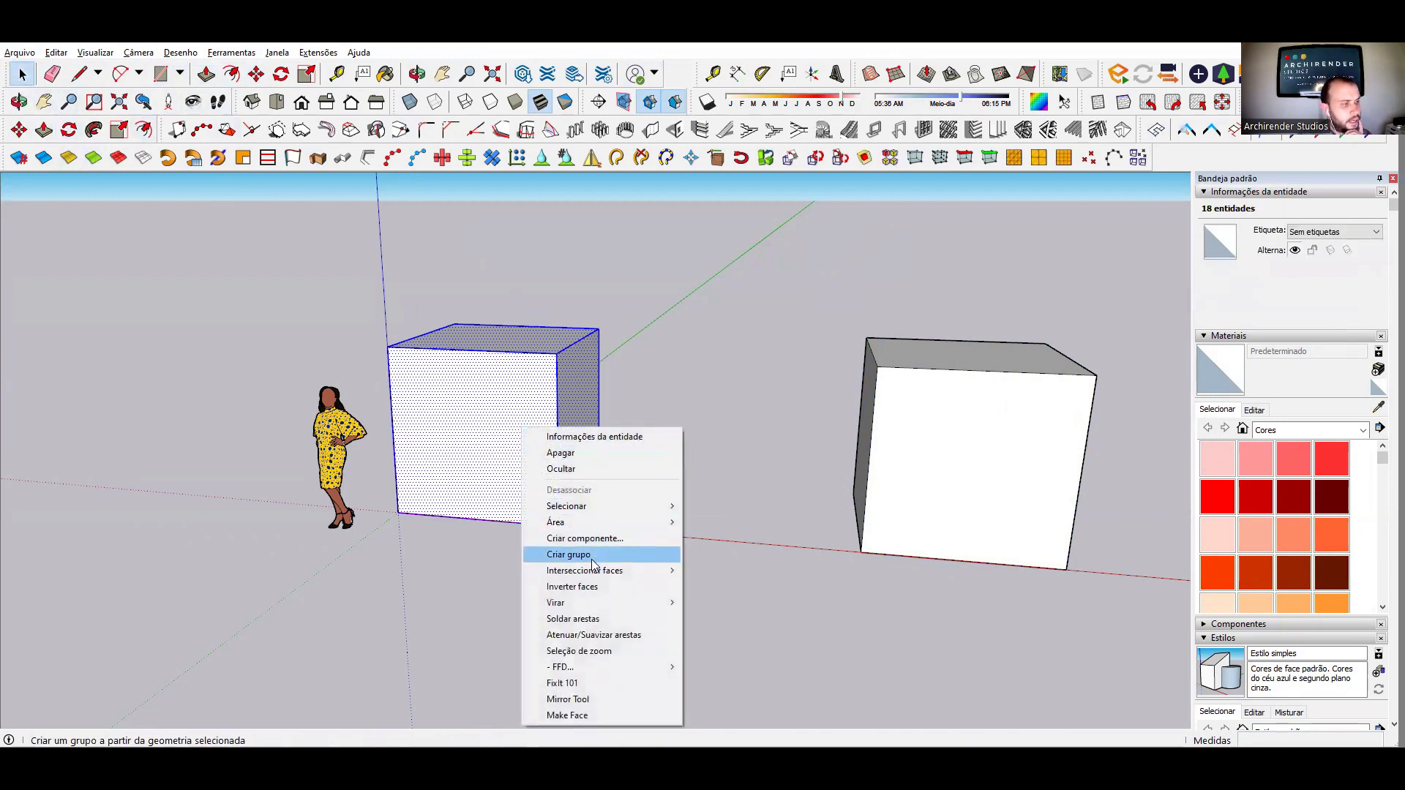
{"action": "left_click", "coordinate": [584, 539]}
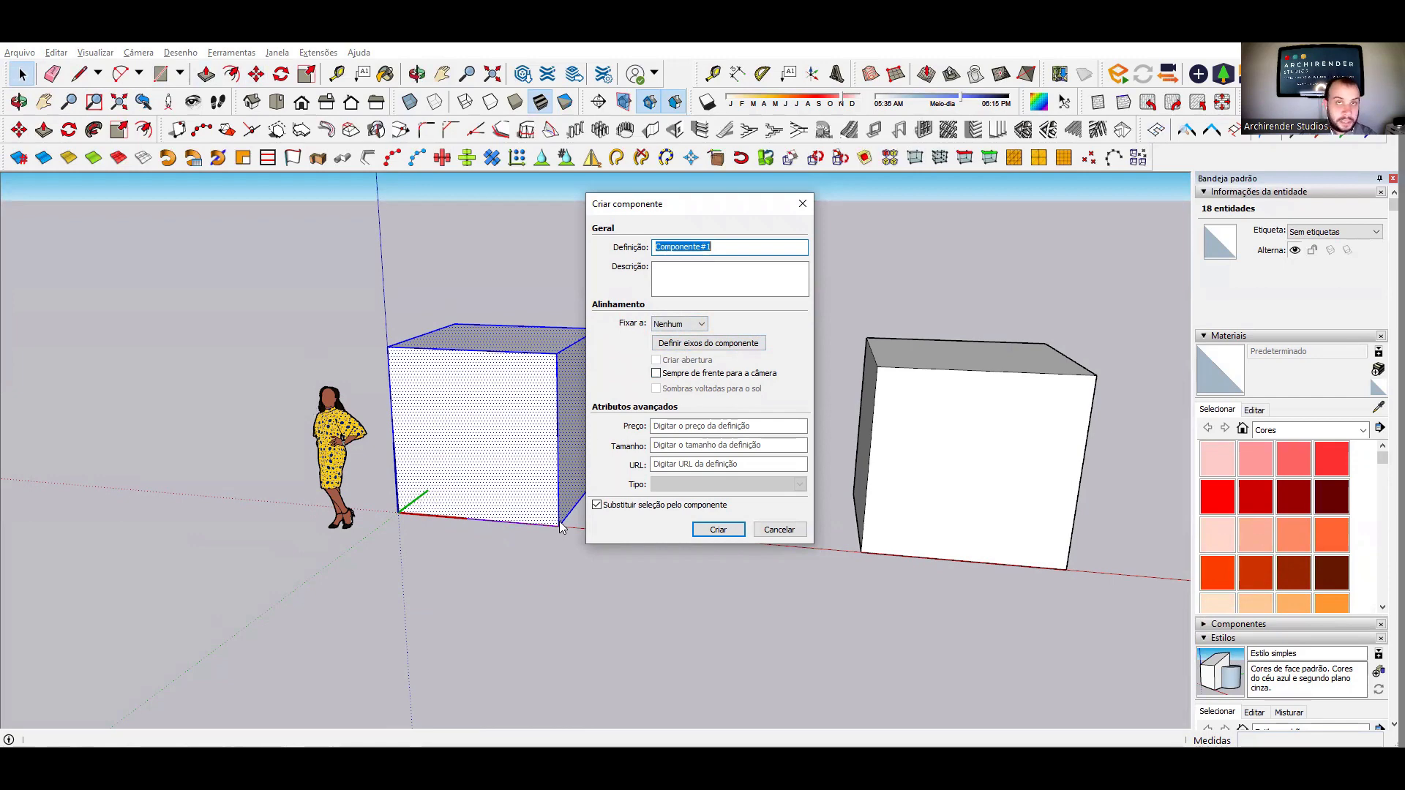
- Set the component's axis origin at the cube's front bottom corner farther along the red axis
{"action": "left_click", "coordinate": [687, 346]}
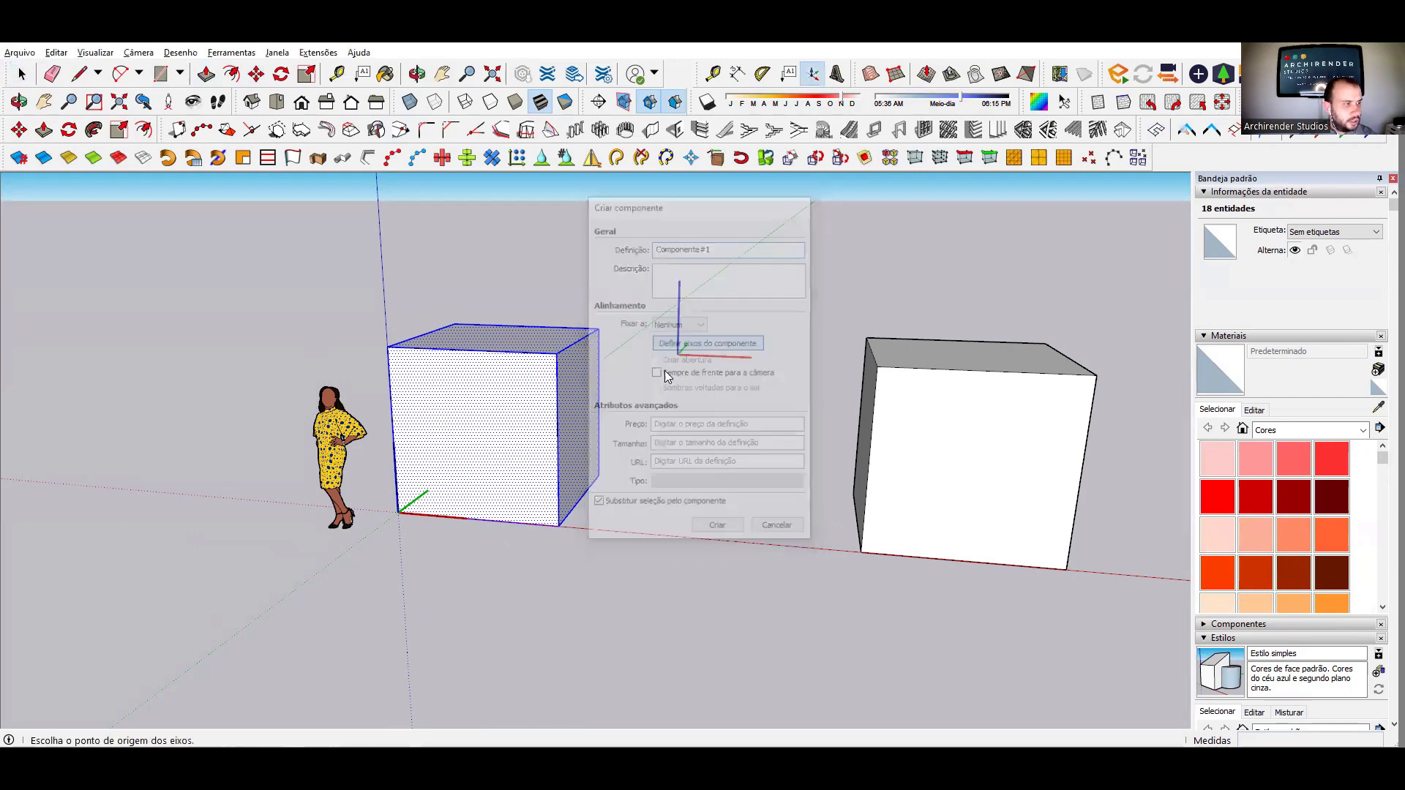
{"action": "left_click", "coordinate": [555, 531]}
{"action": "key", "text": "Return"}
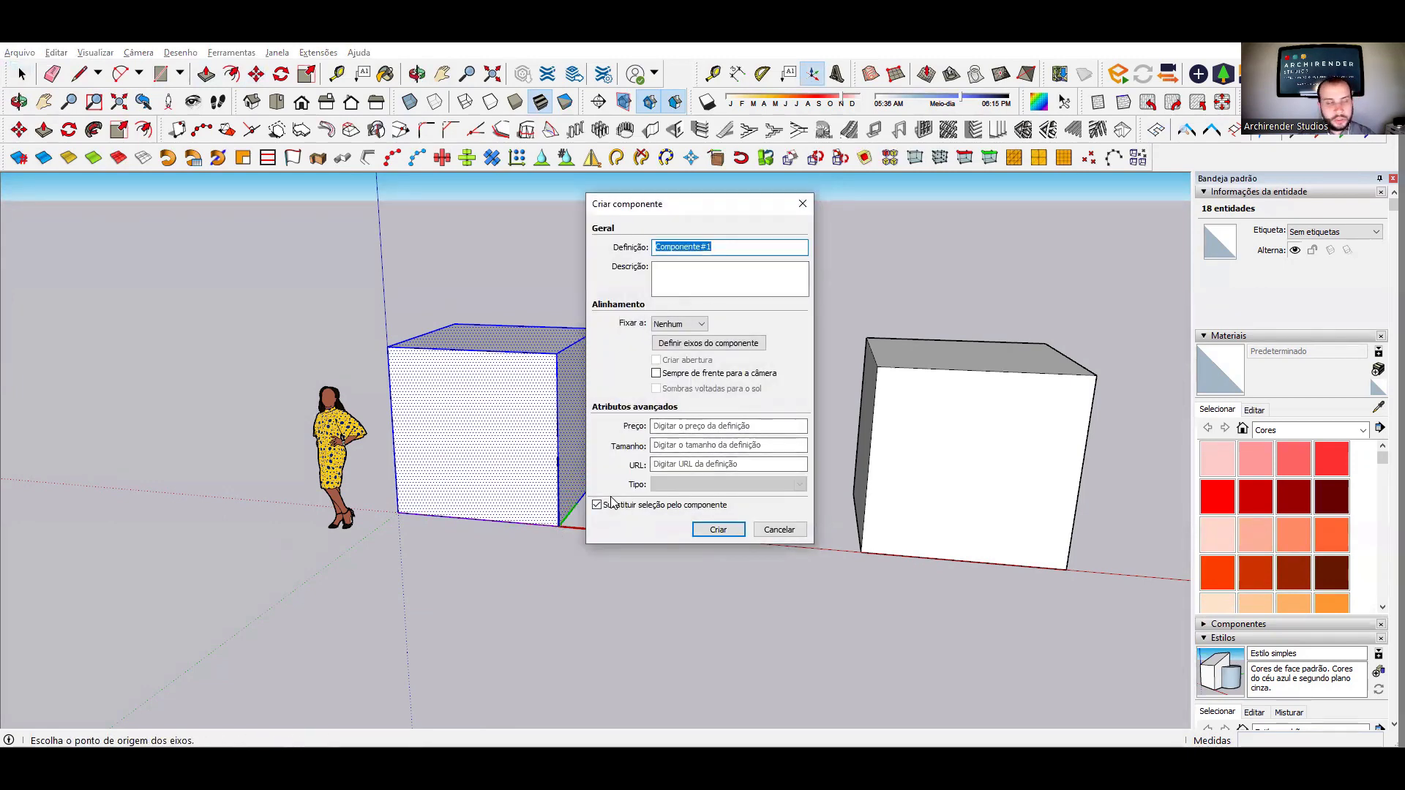
- Place the component's axis origin at the cube corner on the model origin and create the component, replacing the selection
{"action": "left_click", "coordinate": [744, 344]}
{"action": "left_click", "coordinate": [399, 513]}
{"action": "key", "text": "Return"}
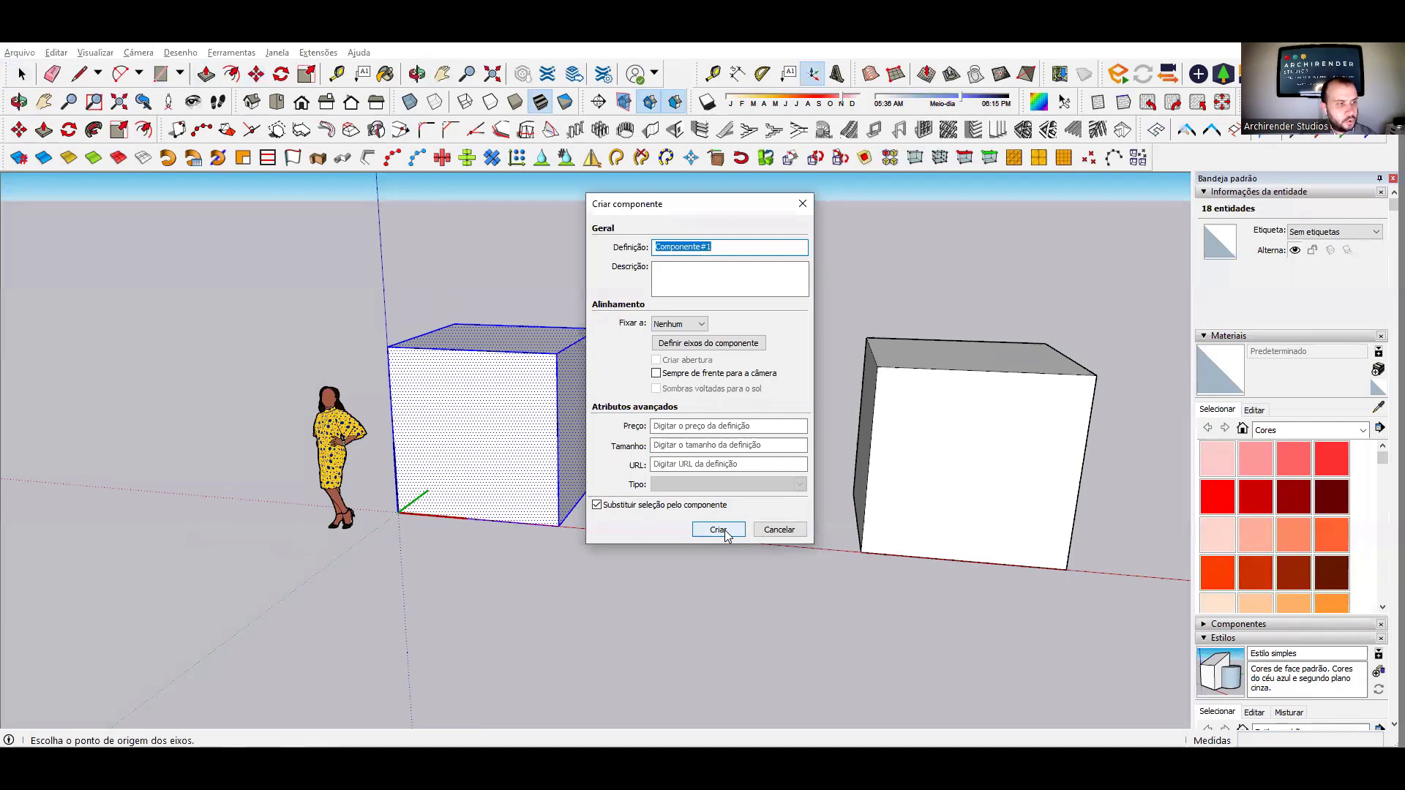
{"action": "left_click", "coordinate": [721, 531]}
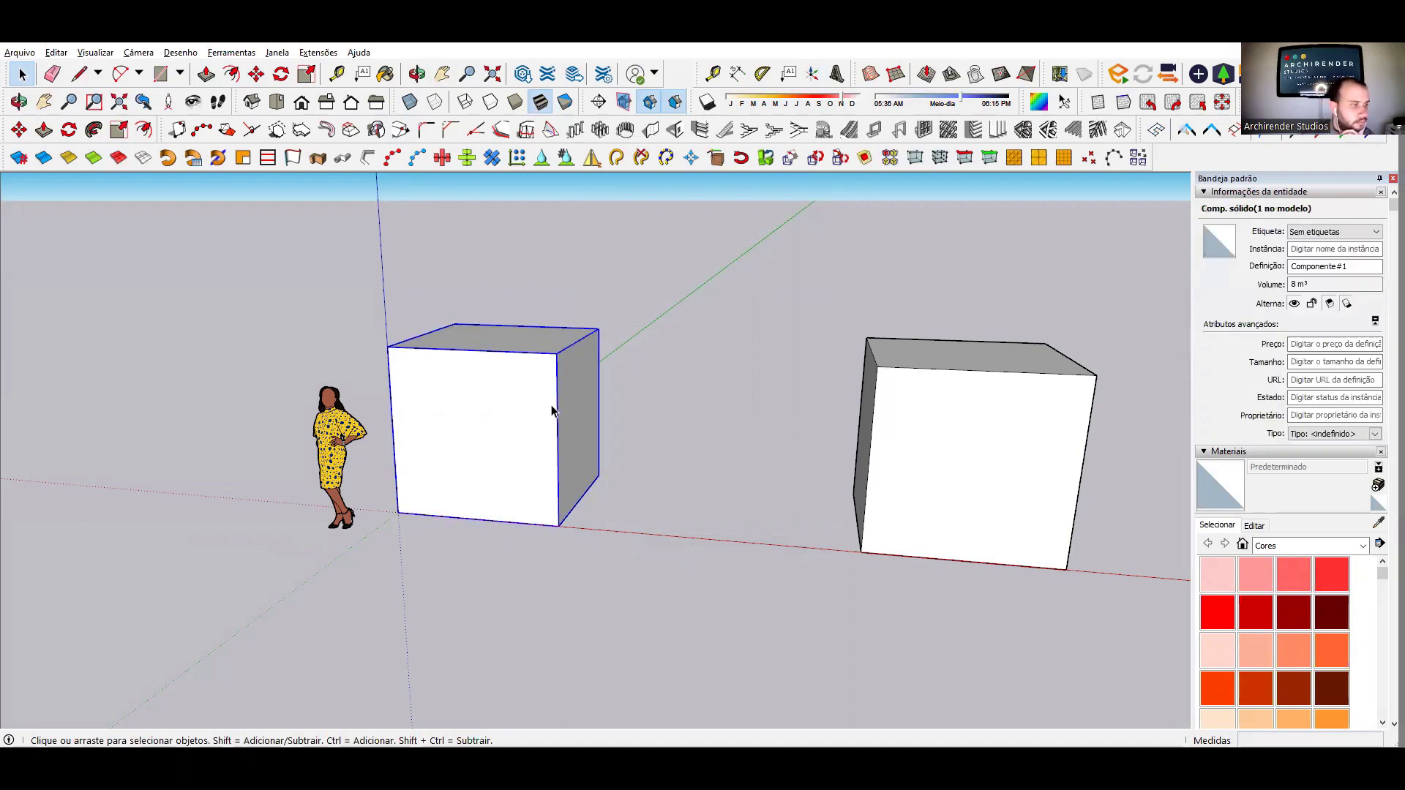
- Compare the editing commands offered for the component cube with those offered for the grouped cube
{"action": "right_click", "coordinate": [524, 379]}
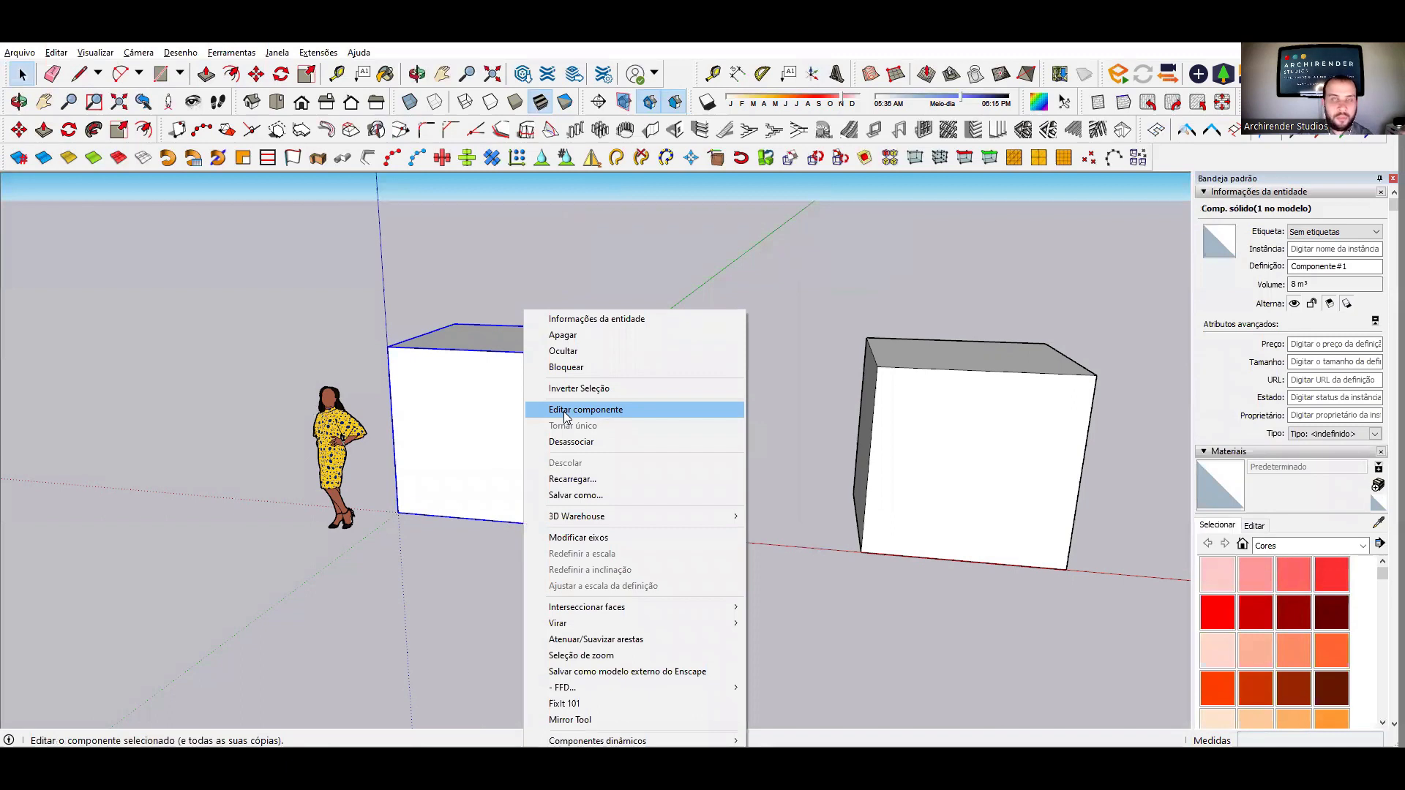
{"action": "left_click", "coordinate": [918, 419]}
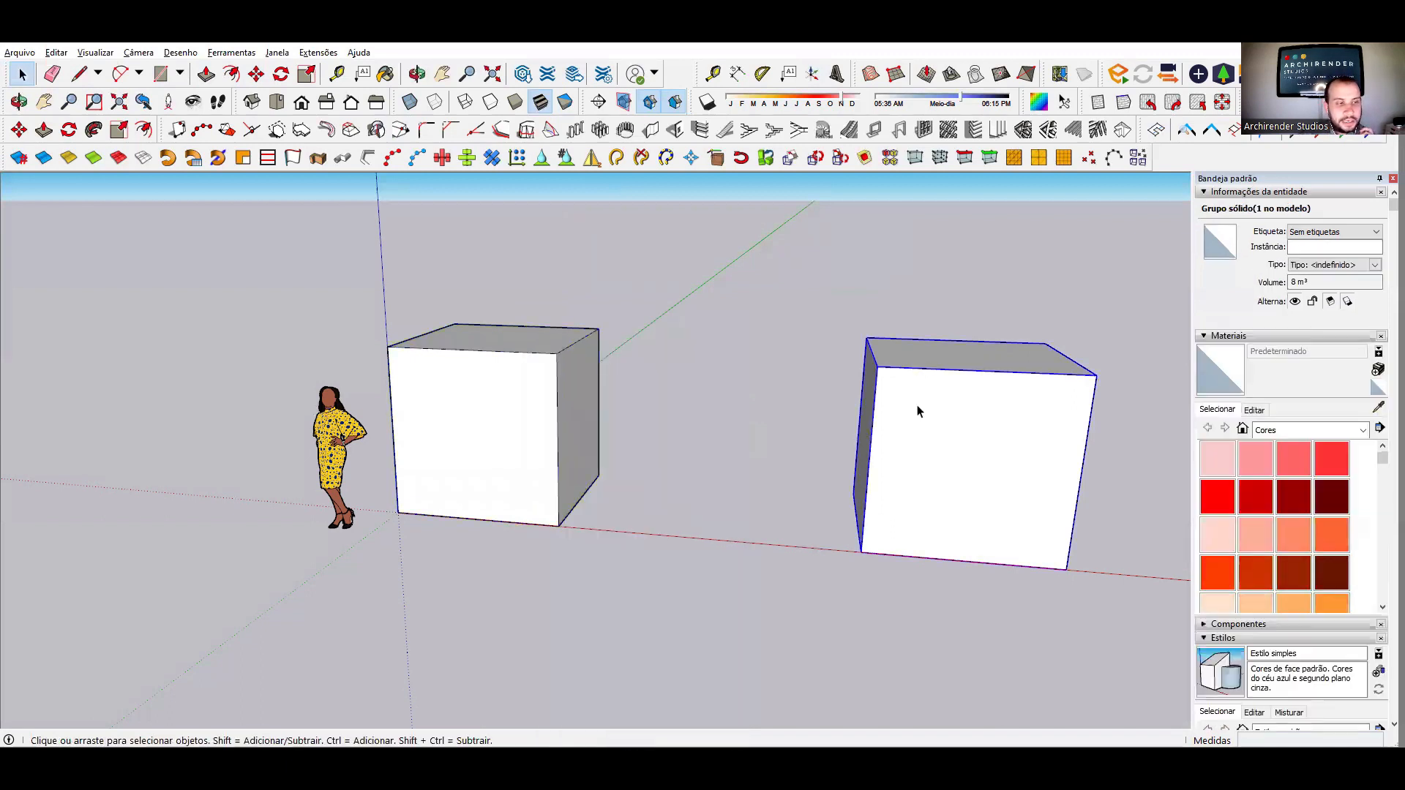
{"action": "right_click", "coordinate": [919, 412]}
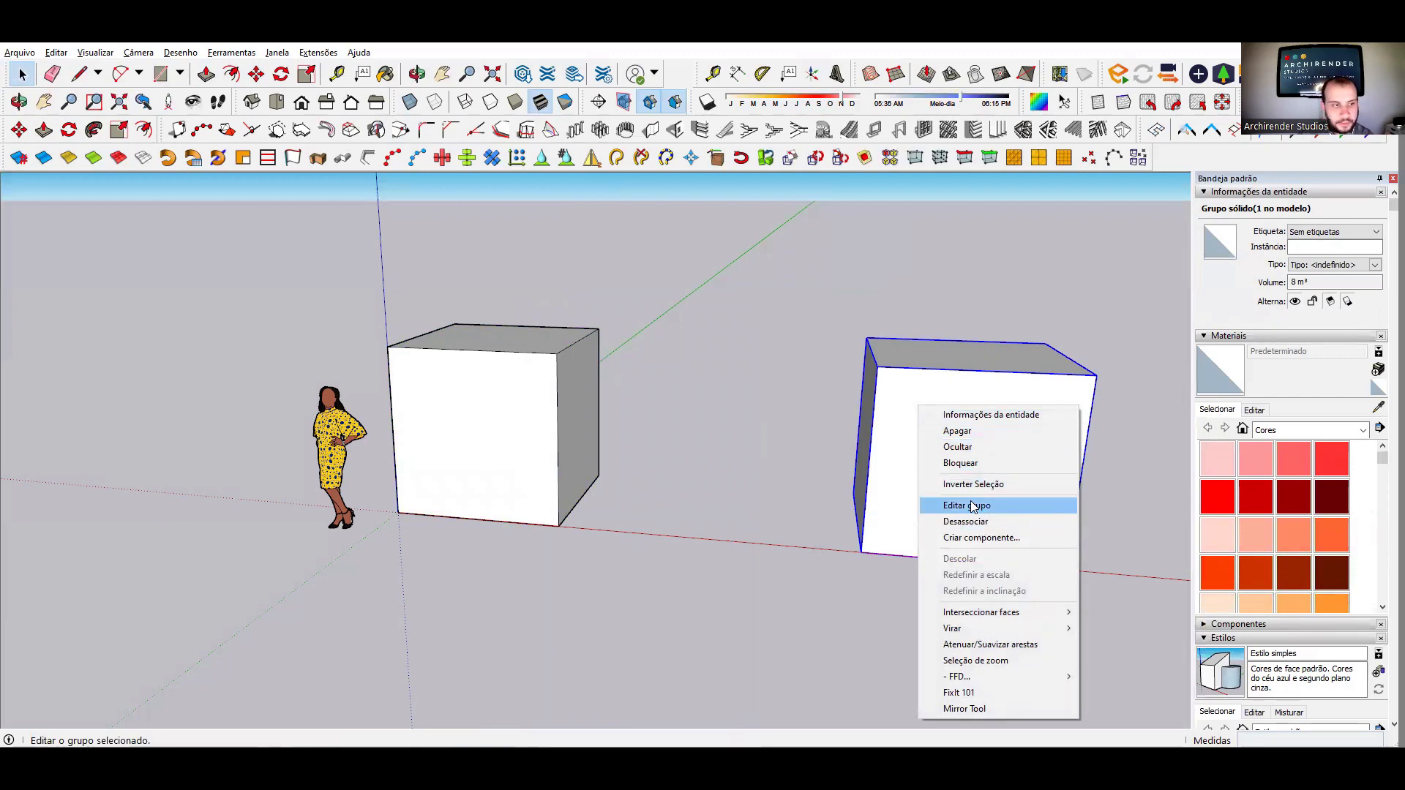
{"action": "left_click", "coordinate": [449, 389]}
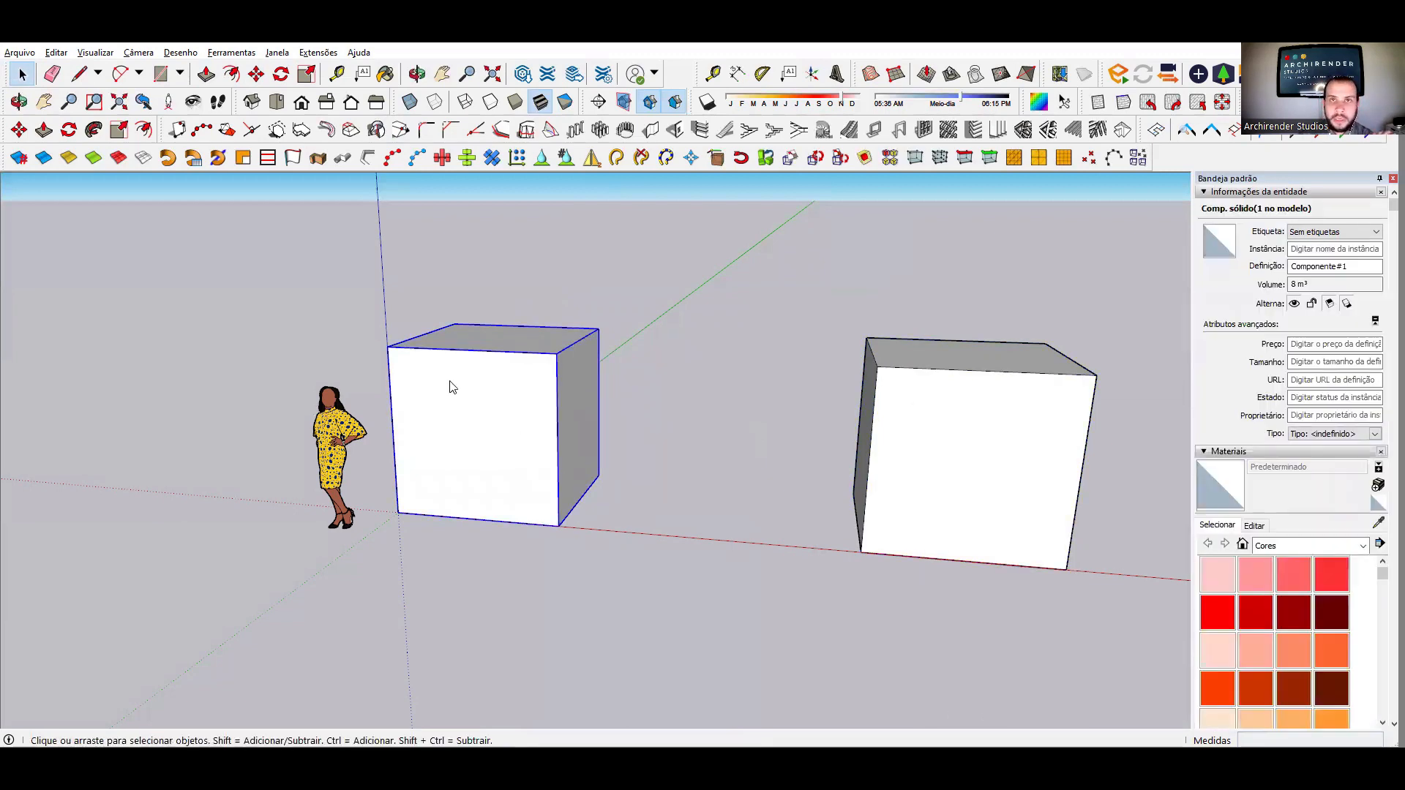
{"action": "right_click", "coordinate": [449, 388]}
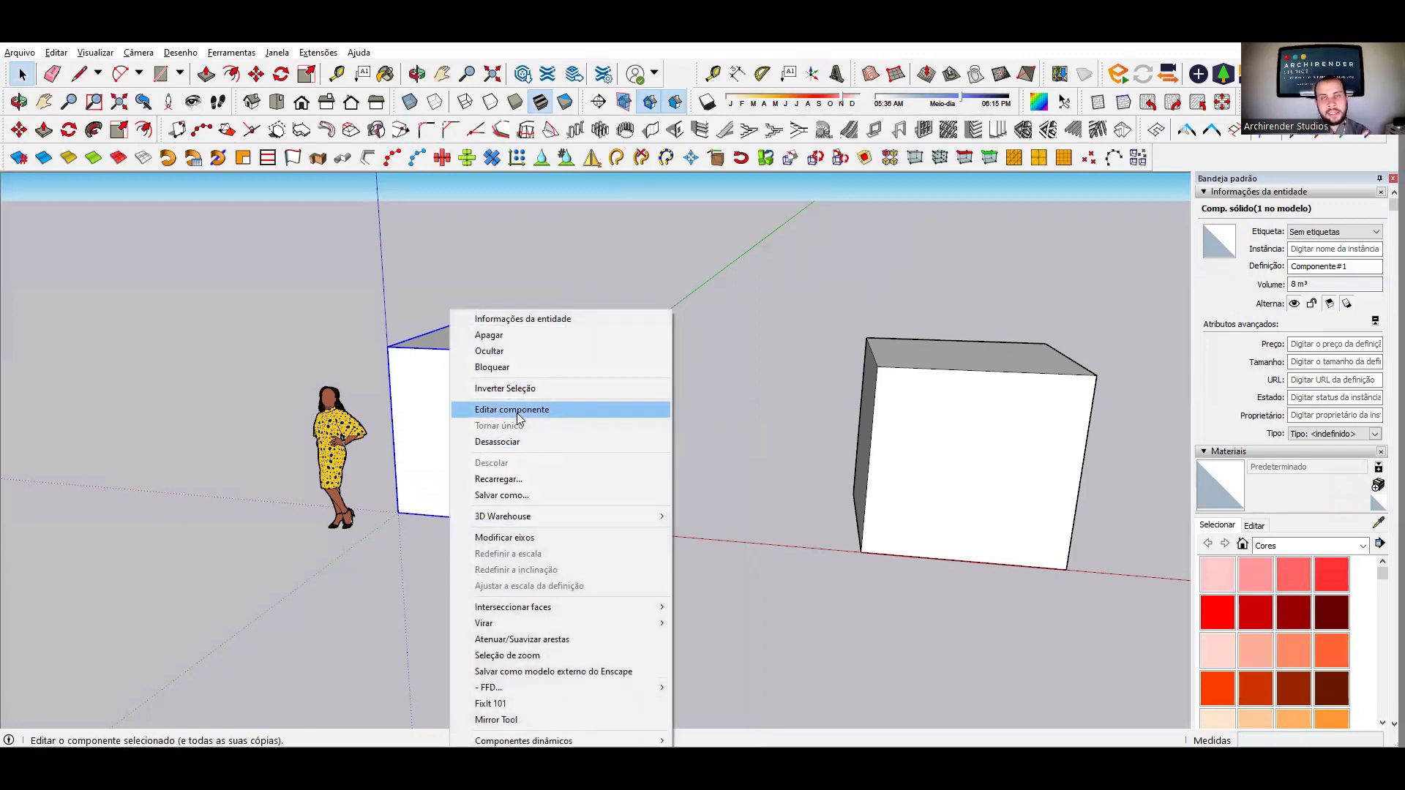
{"action": "left_click", "coordinate": [928, 439]}
{"action": "right_click", "coordinate": [1011, 419]}
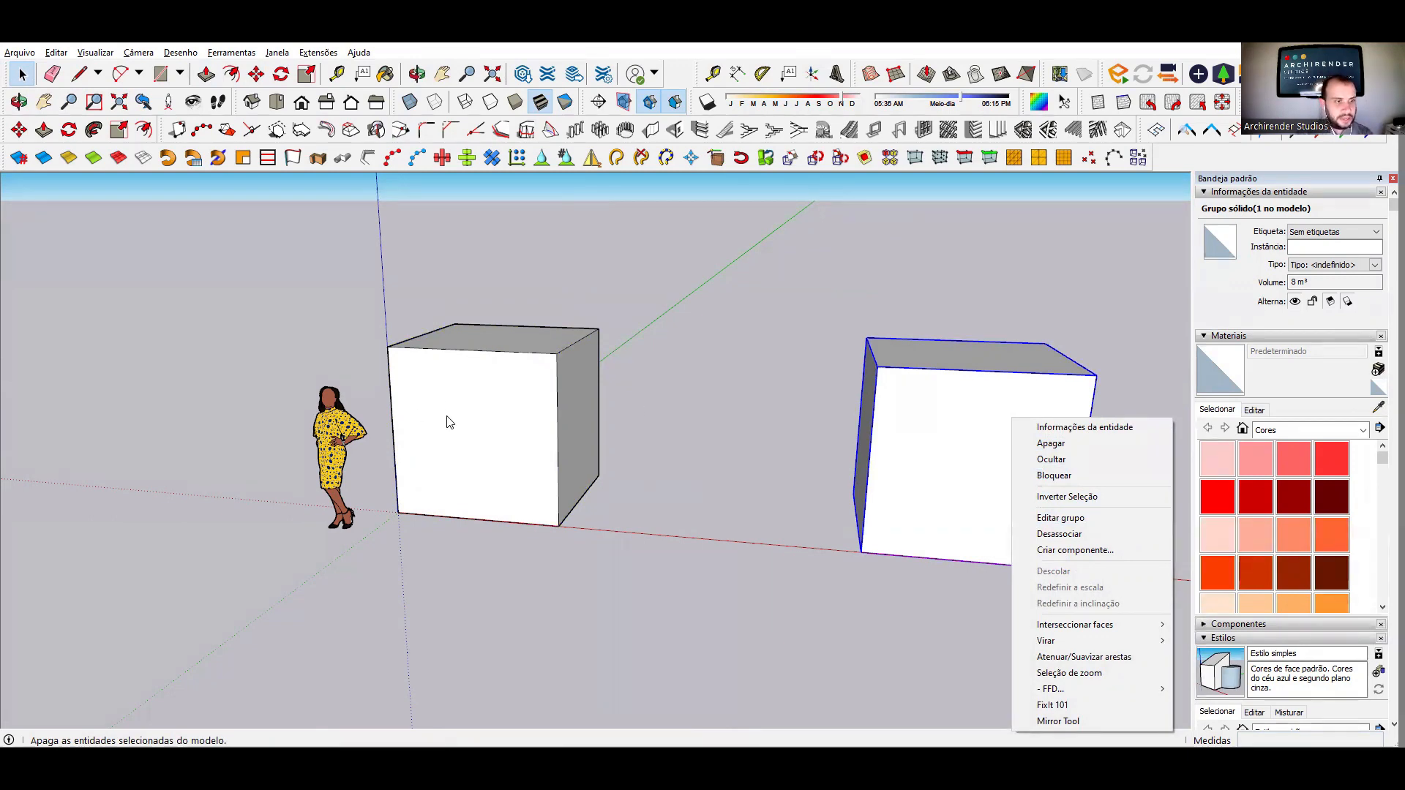
{"action": "left_click", "coordinate": [517, 412]}
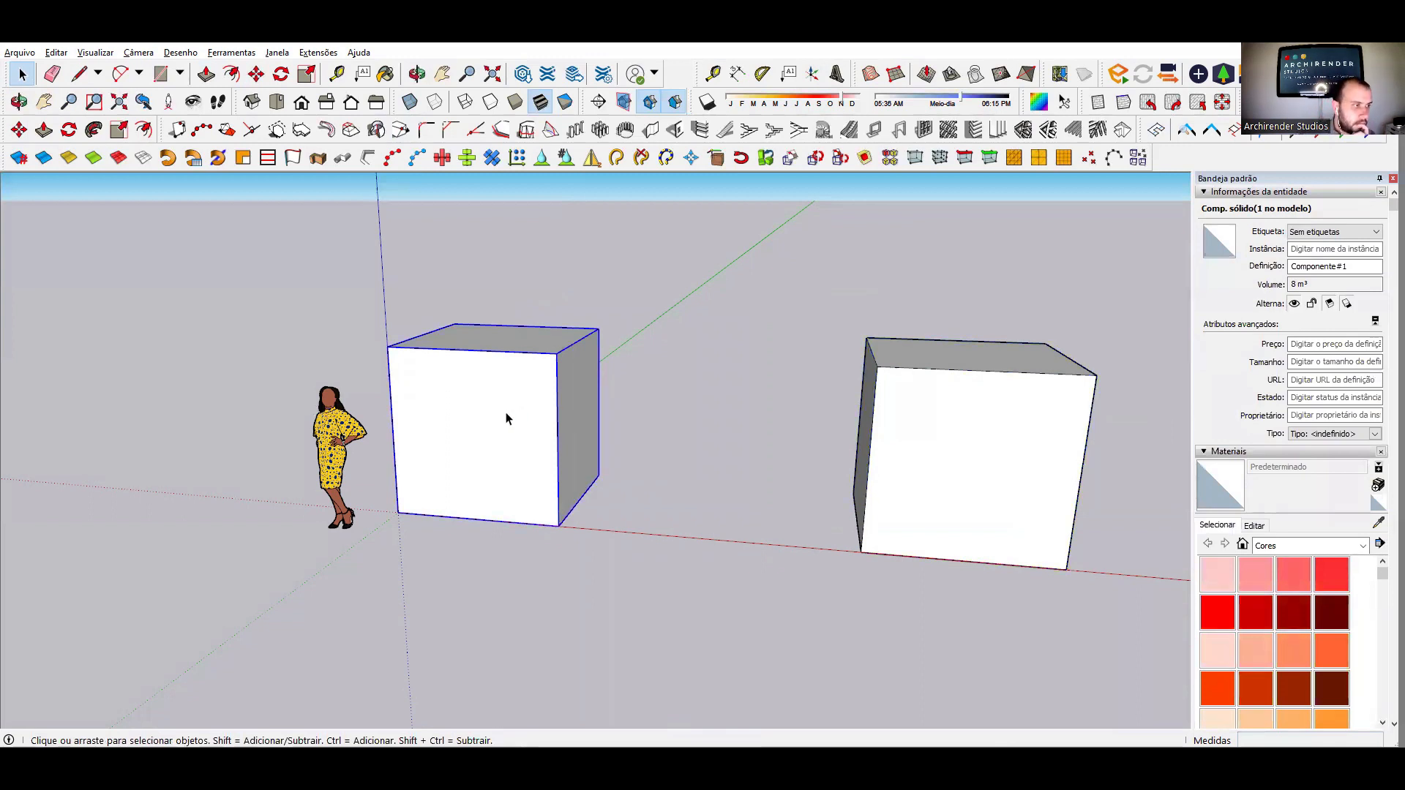
- Select the grouped cube farther along the red axis
{"action": "middle_click_drag", "start_coordinate": [791, 543], "coordinate": [776, 509]}
{"action": "scroll", "coordinate": [505, 479], "scroll_direction": "down", "scroll_amount": 2}
{"action": "scroll", "coordinate": [731, 459], "scroll_direction": "down", "scroll_amount": 1}
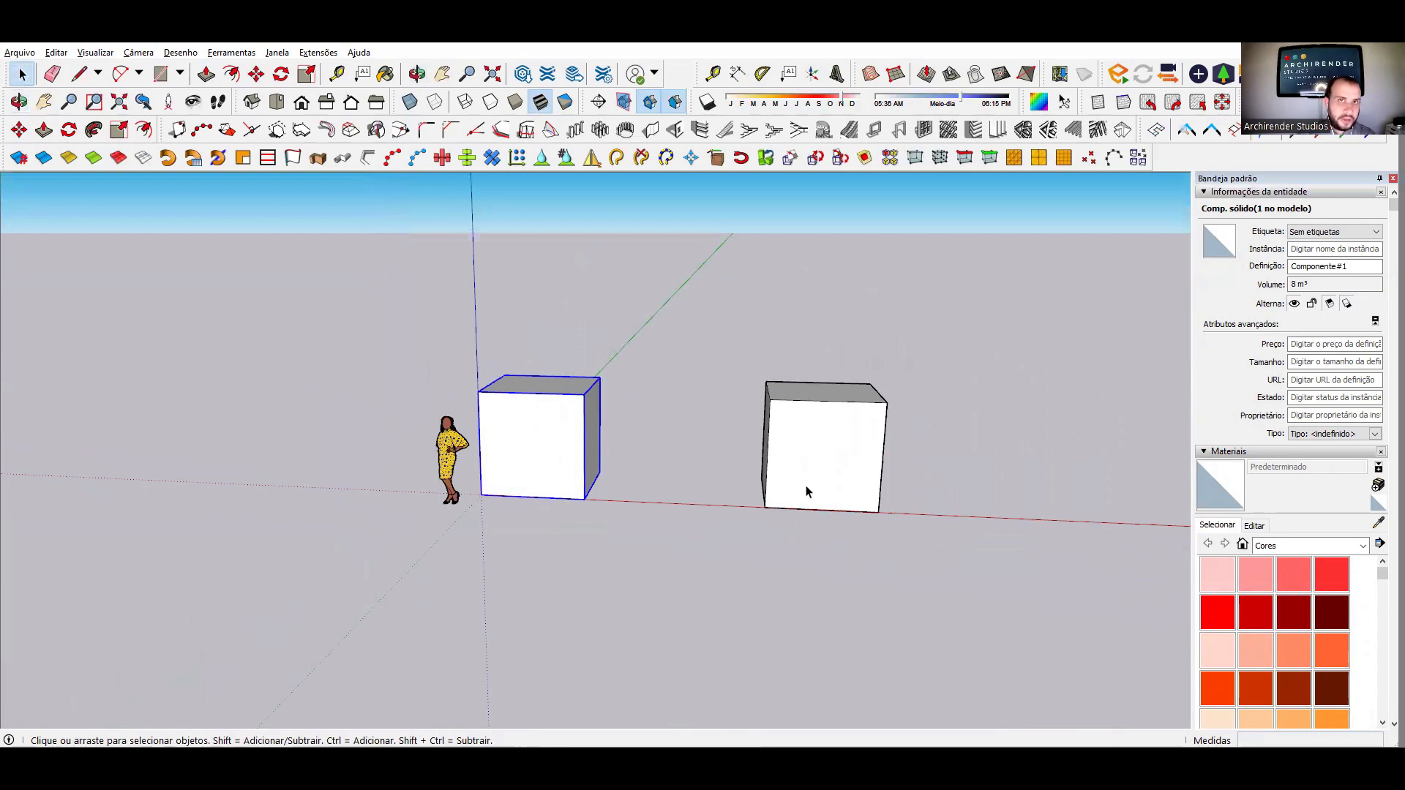
{"action": "scroll", "coordinate": [770, 483], "scroll_direction": "down", "scroll_amount": 2}
{"action": "middle_click_drag", "start_coordinate": [836, 448], "coordinate": [747, 549]}
{"action": "left_click", "coordinate": [778, 496]}
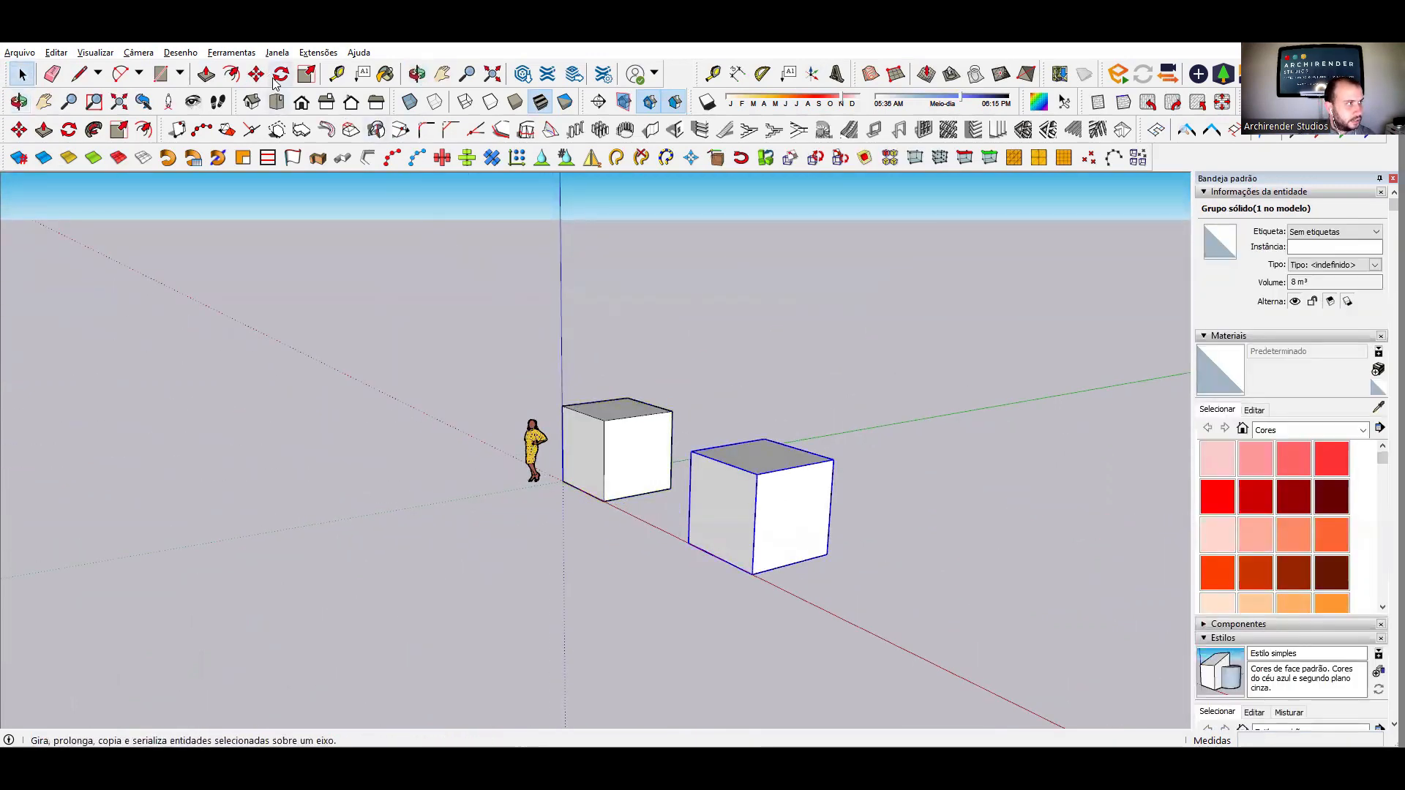
{"action": "key", "text": "m"}
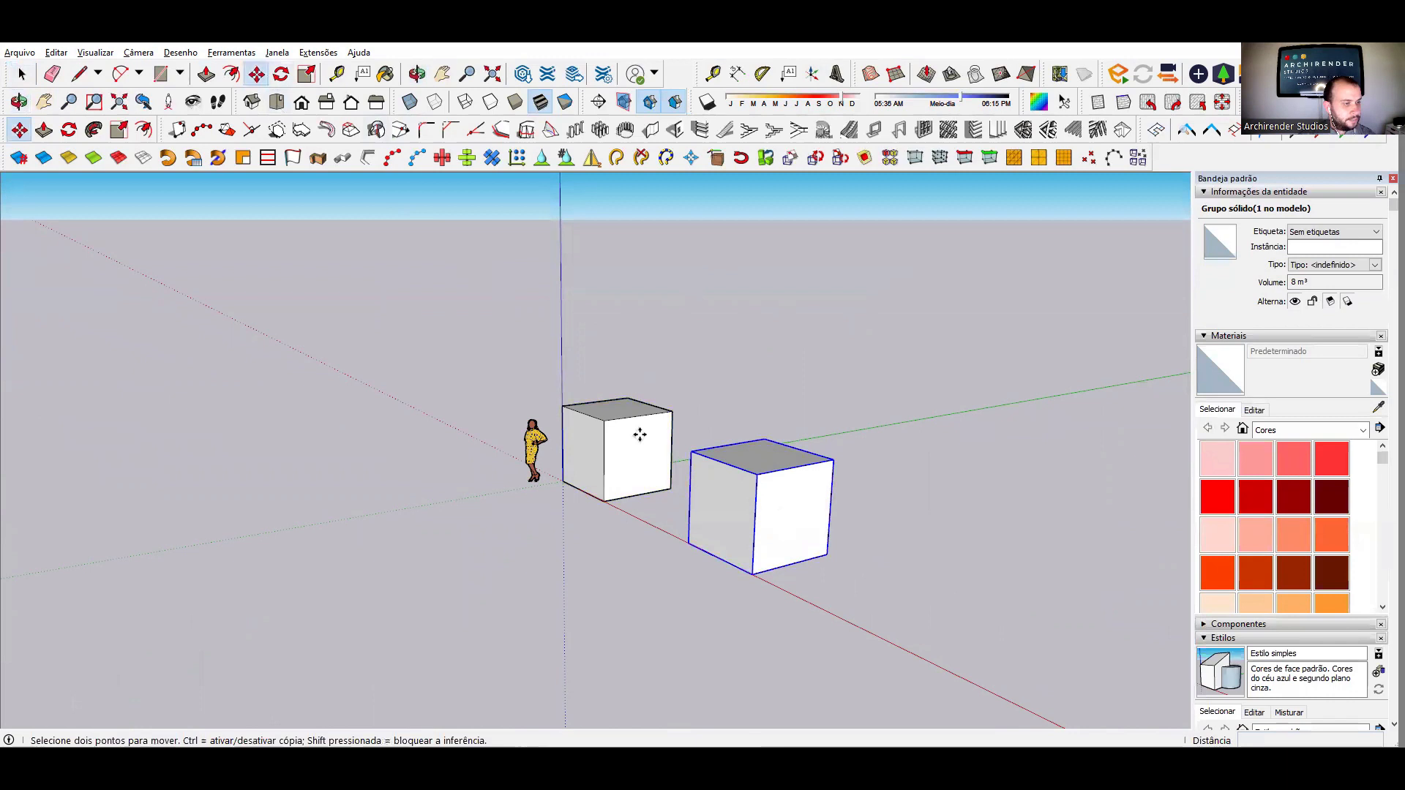
{"action": "left_click", "coordinate": [752, 574]}
{"action": "key", "text": "ctrl"}
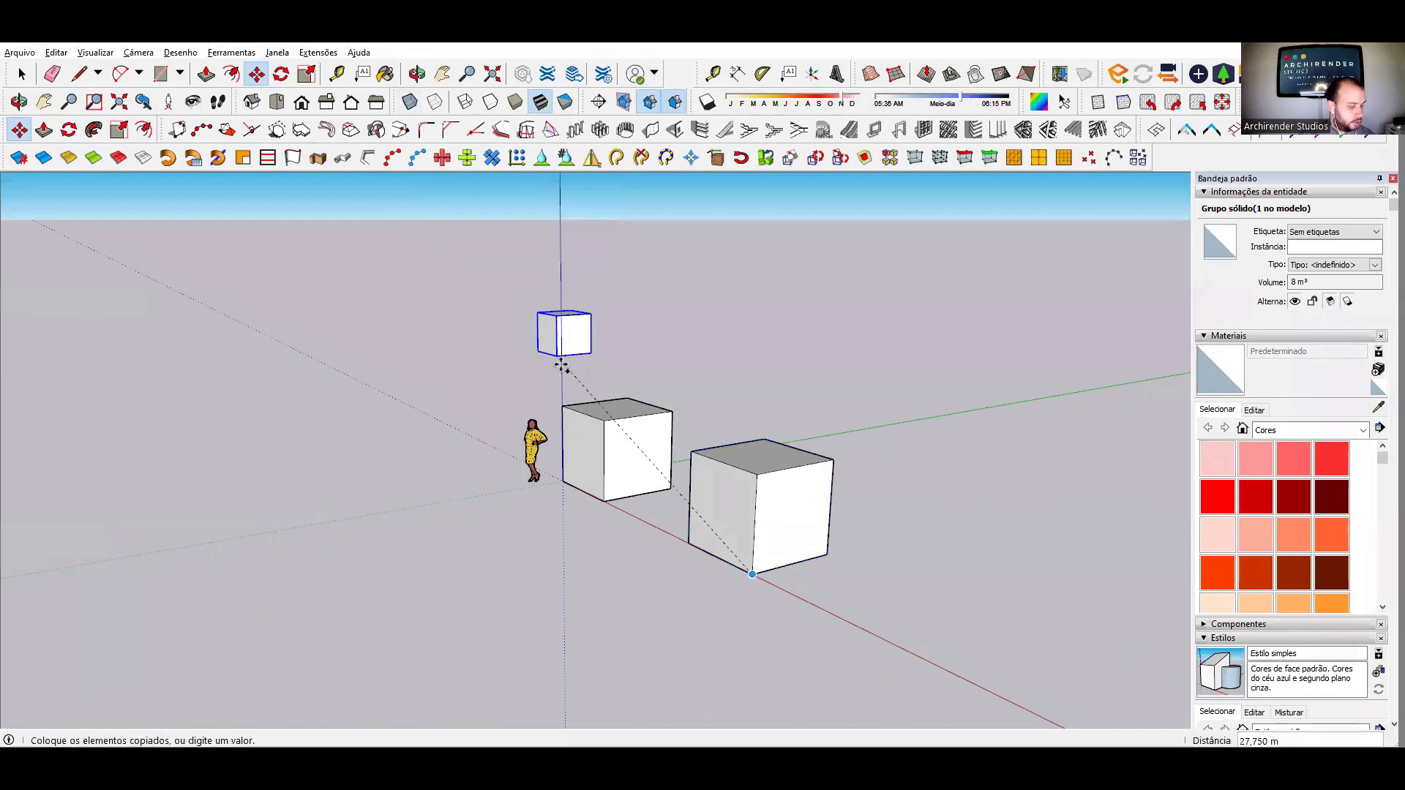
{"action": "key", "text": "Escape"}
{"action": "key", "text": "space"}
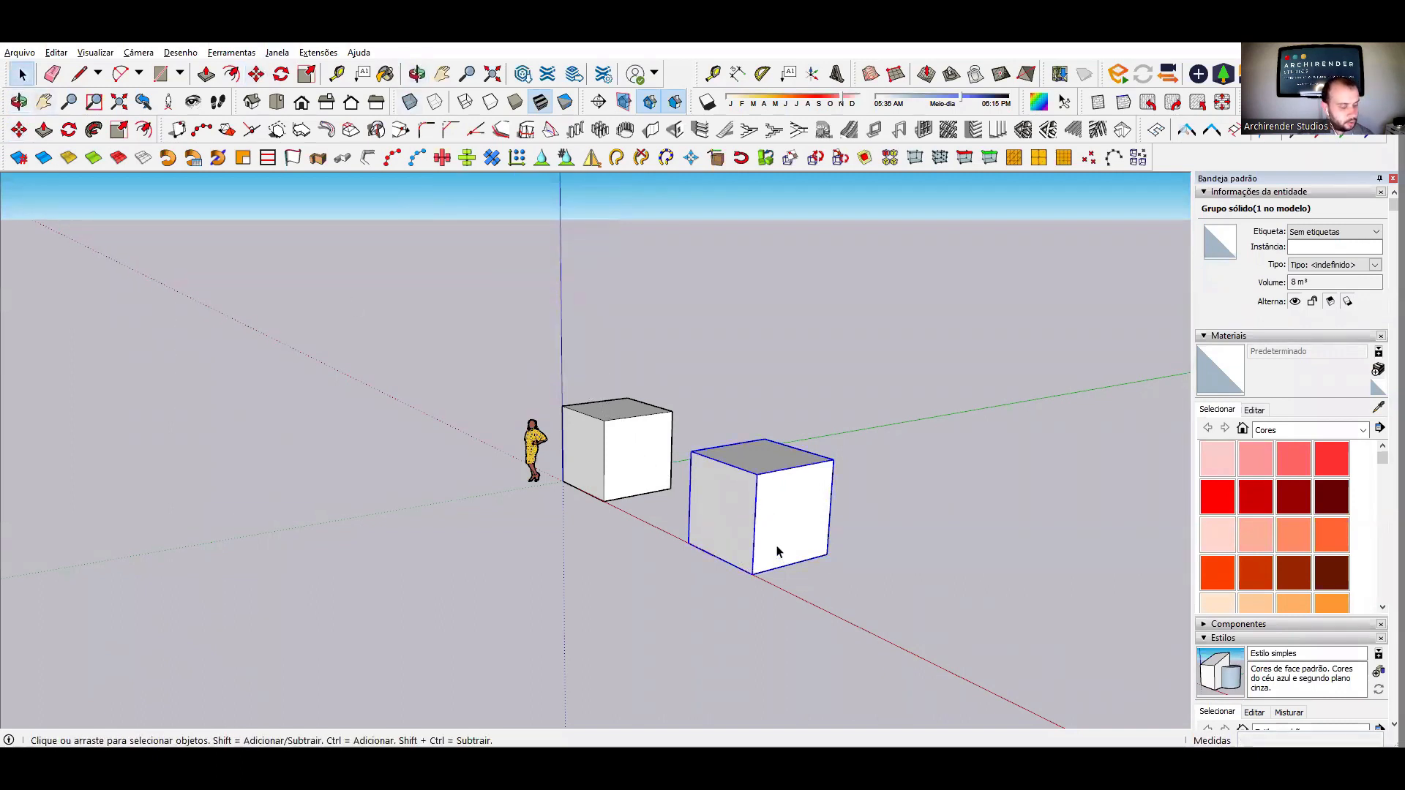
- Copy the grouped cube three times in a row along the green axis, at successive distances of about 3.6, 4.1 and 5.5 m
{"action": "left_click", "coordinate": [257, 74]}
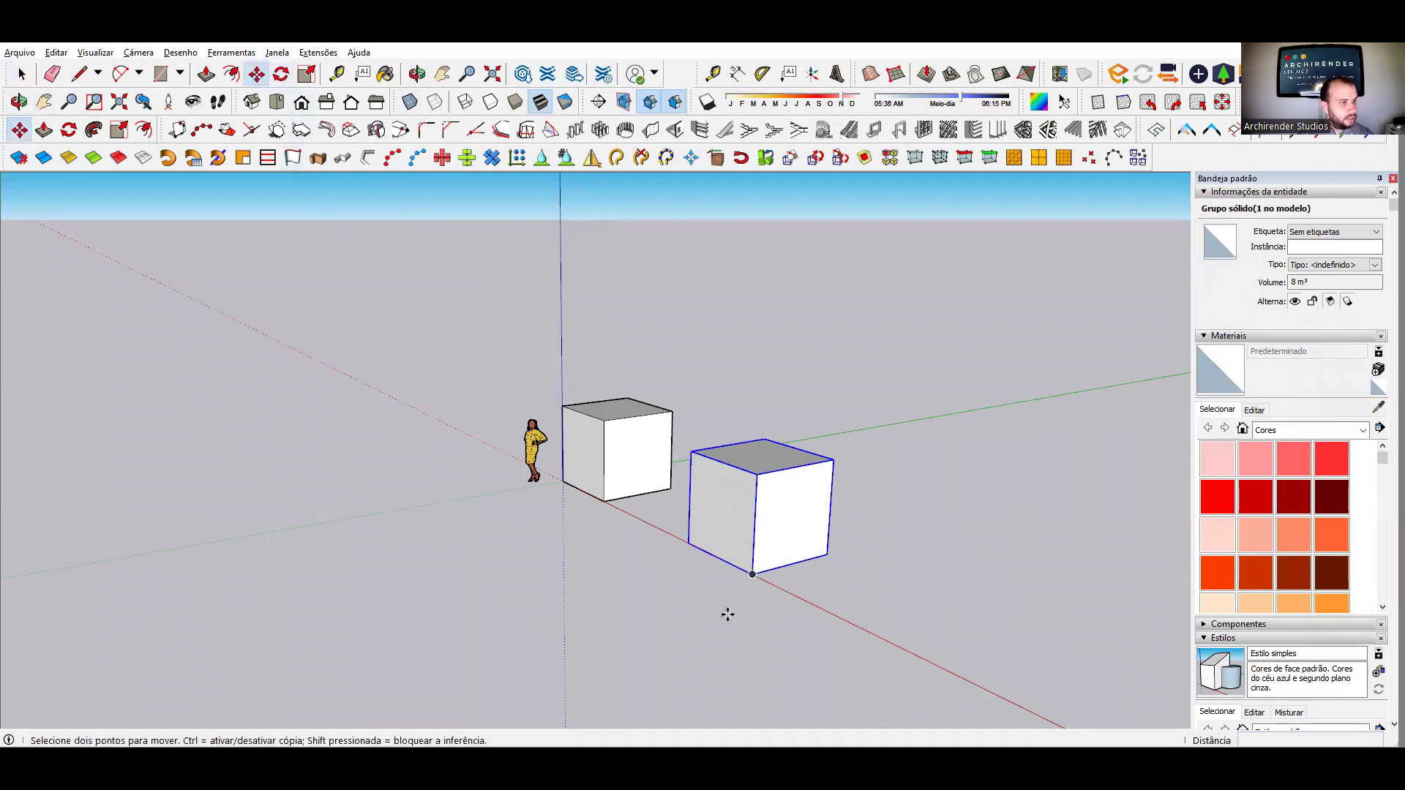
{"action": "left_click", "coordinate": [752, 575]}
{"action": "key", "text": "ctrl"}
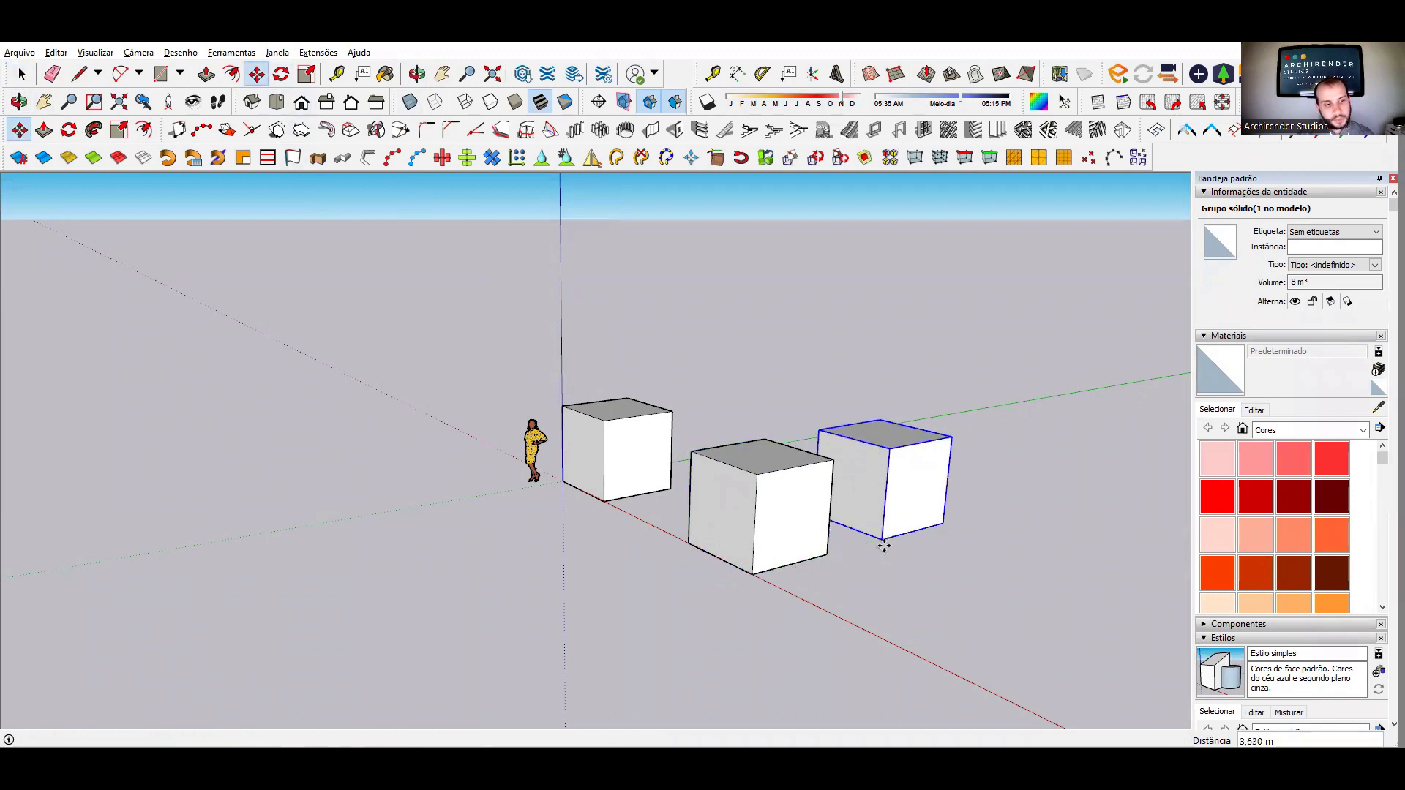
{"action": "left_click", "coordinate": [881, 540]}
{"action": "left_click", "coordinate": [882, 539]}
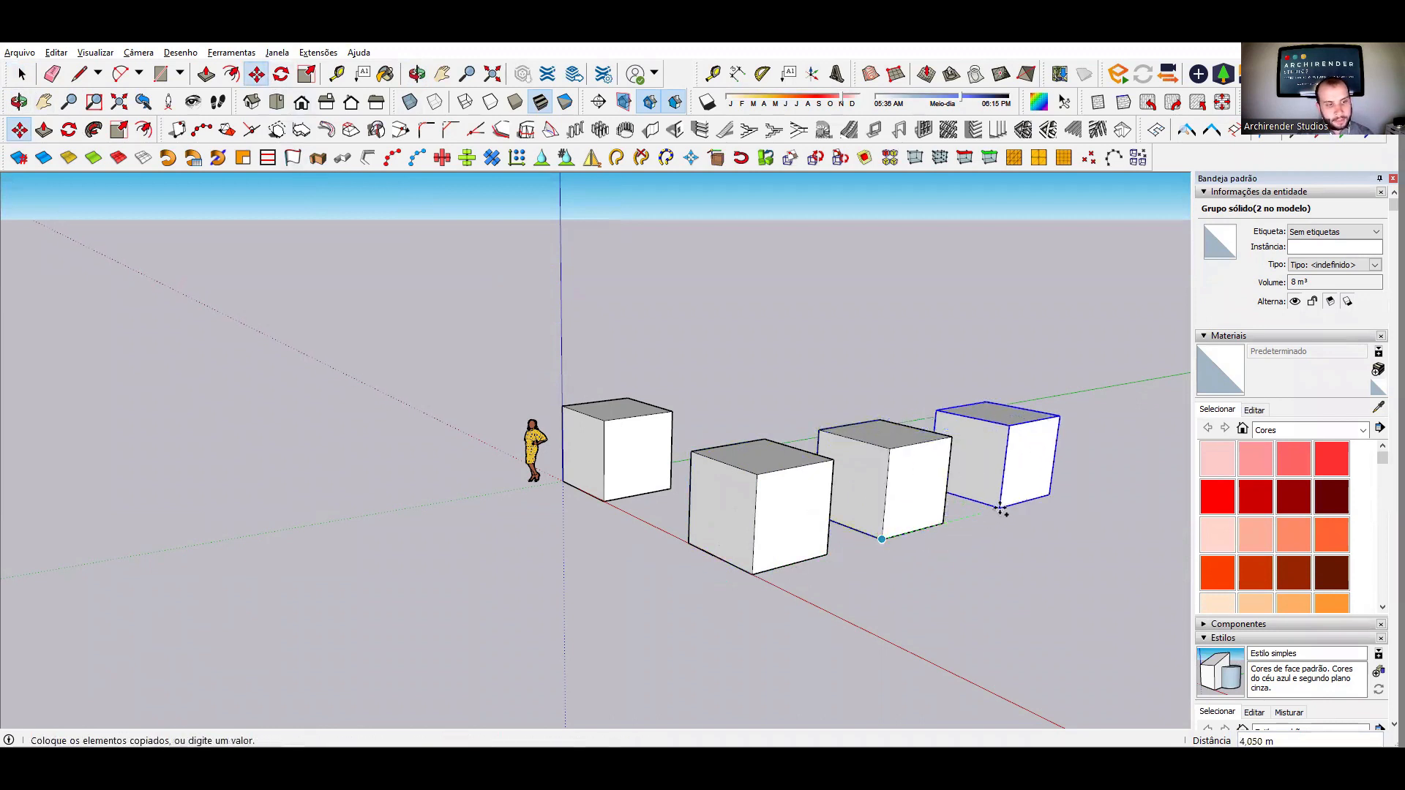
{"action": "left_click", "coordinate": [1000, 510]}
{"action": "left_click", "coordinate": [999, 507]}
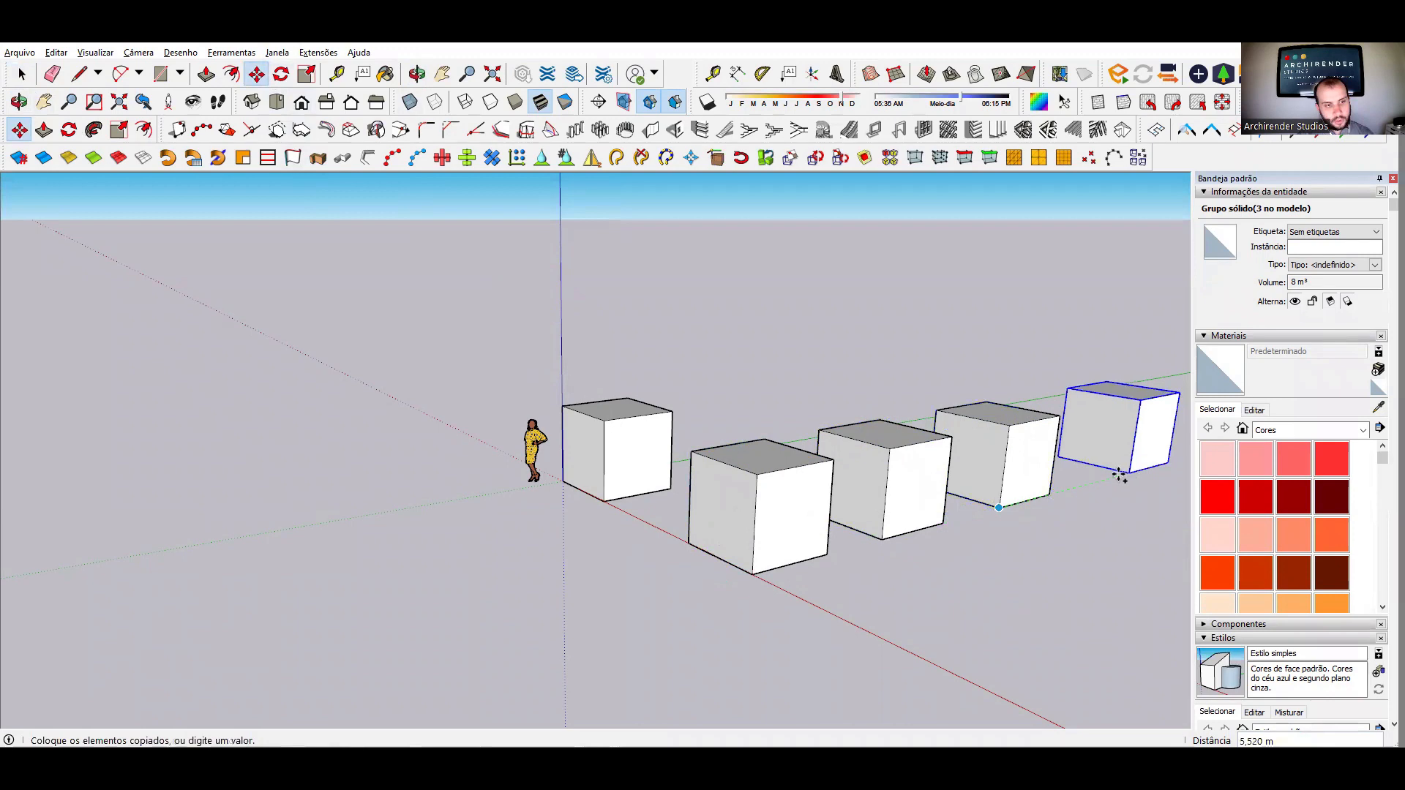
{"action": "left_click", "coordinate": [1120, 475]}
- Select the component cube at the origin and activate the Move tool on it
{"action": "left_click", "coordinate": [21, 74]}
{"action": "scroll", "coordinate": [630, 410], "scroll_direction": "up", "scroll_amount": 2}
{"action": "middle_click_drag", "start_coordinate": [648, 412], "coordinate": [660, 474]}
{"action": "left_click", "coordinate": [617, 484]}
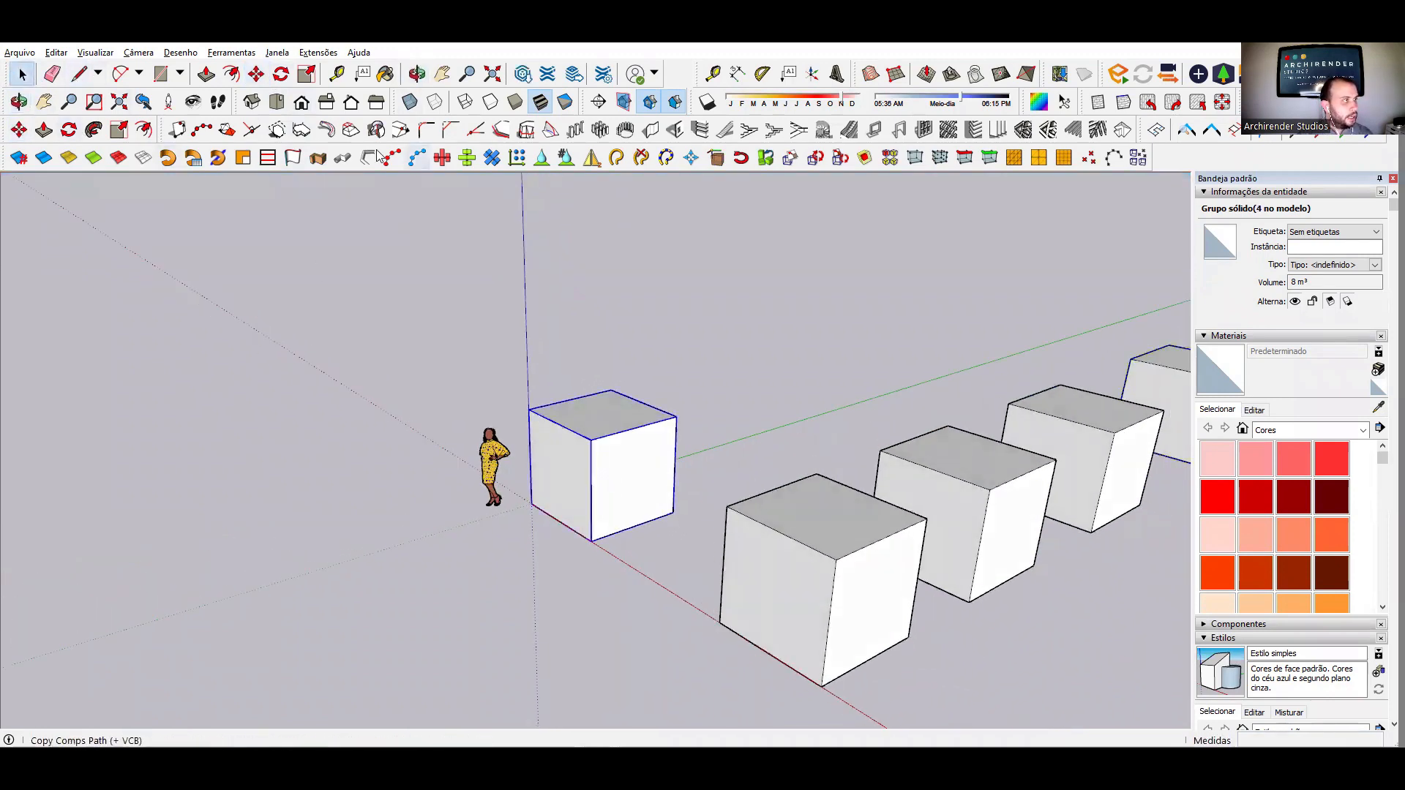
{"action": "left_click", "coordinate": [254, 74]}
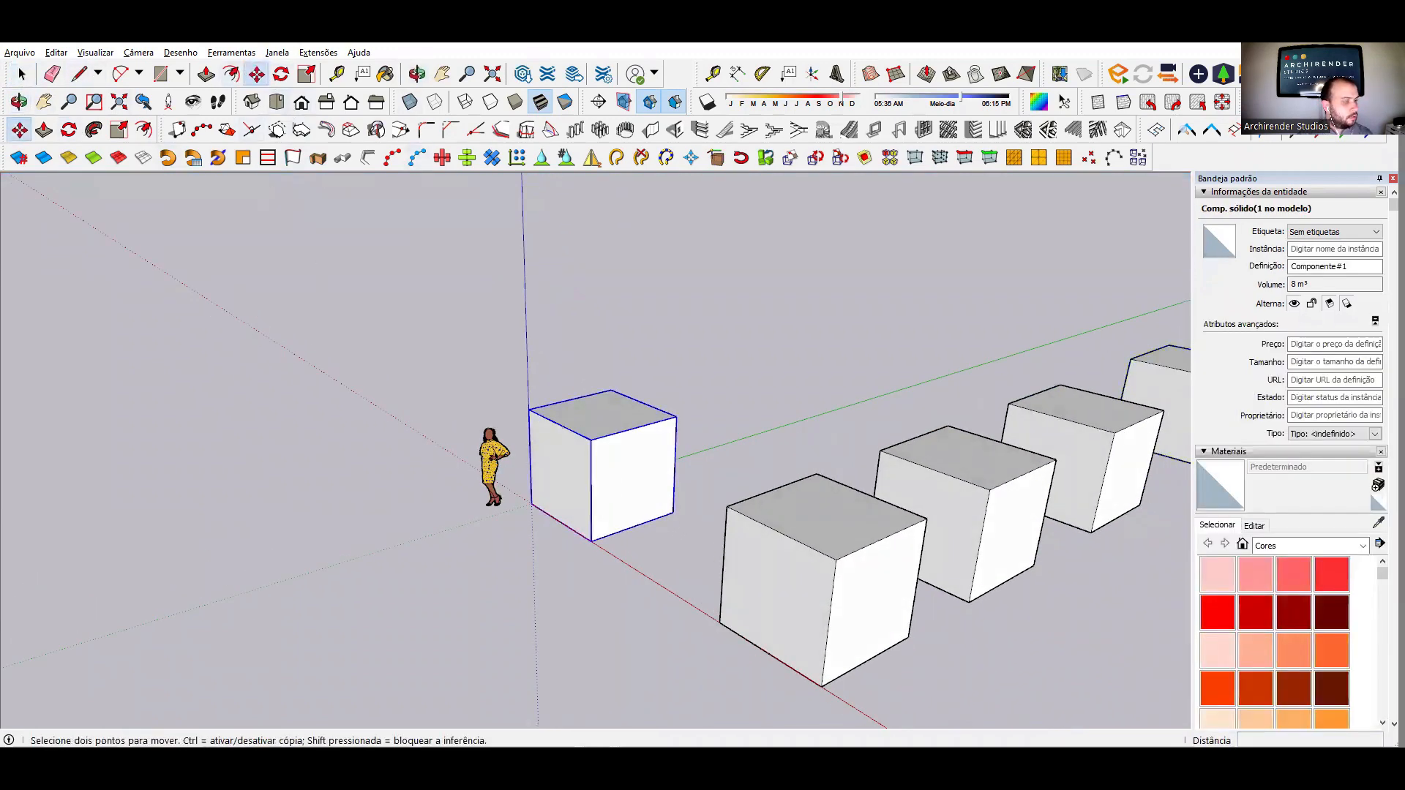
{"action": "left_click", "coordinate": [590, 542]}
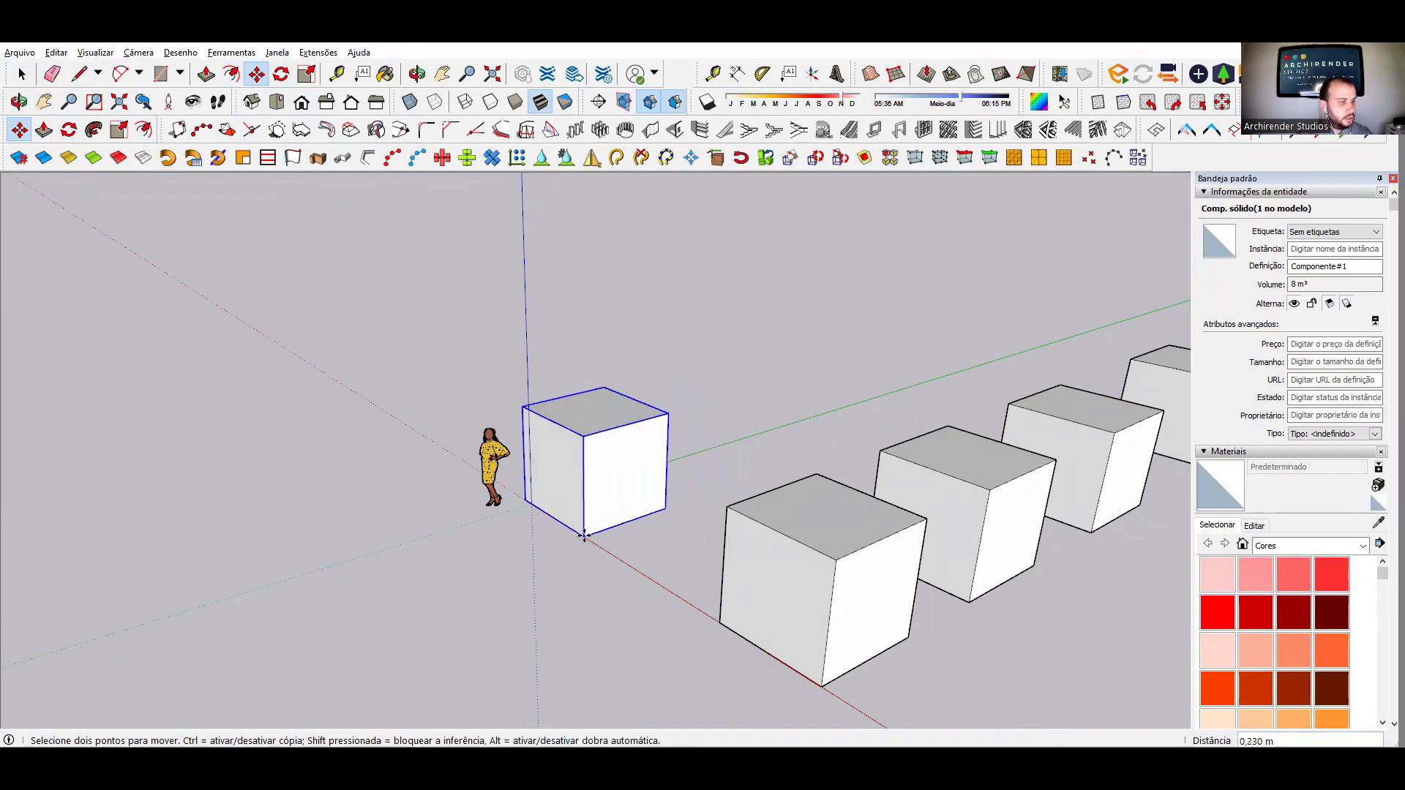
{"action": "left_click", "coordinate": [597, 556]}
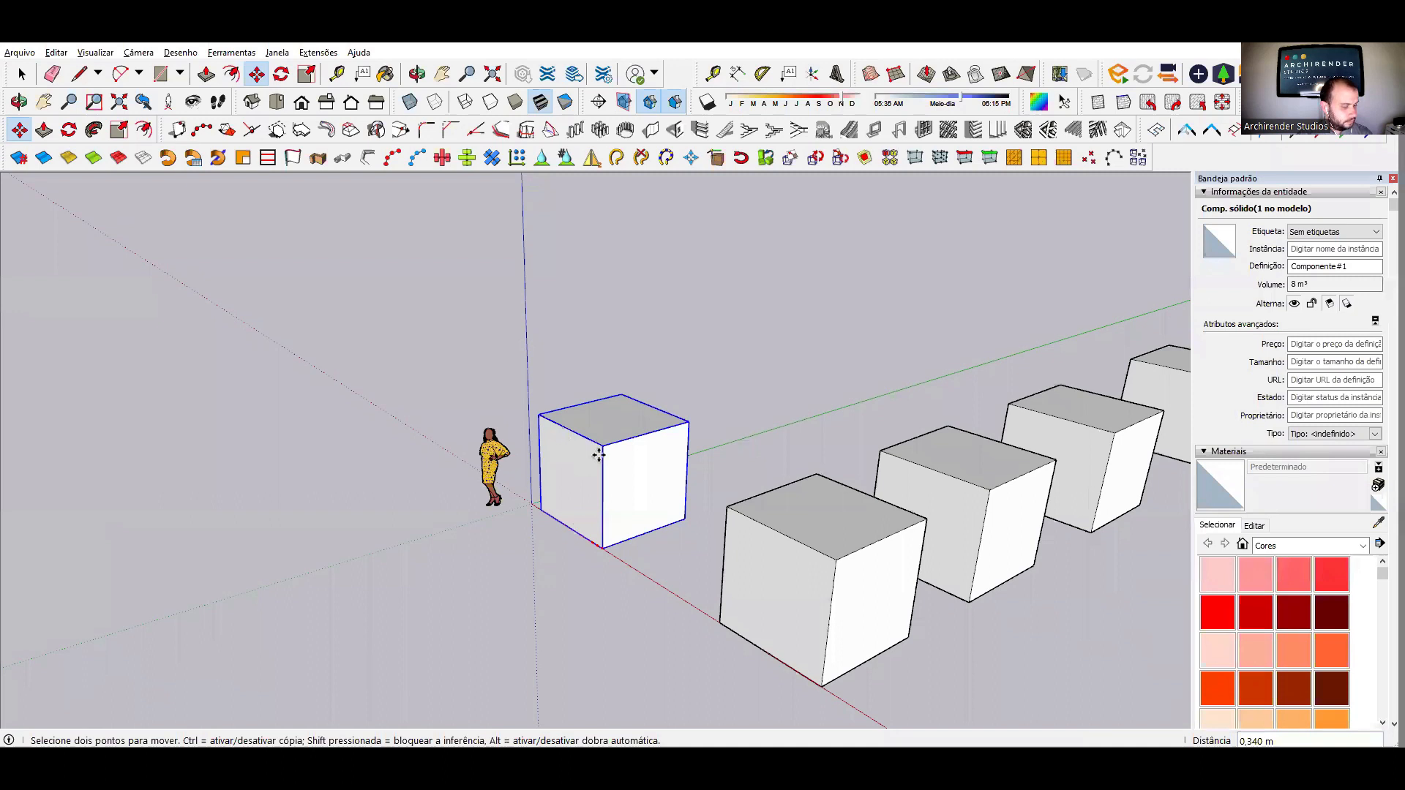
{"action": "left_click", "coordinate": [600, 545]}
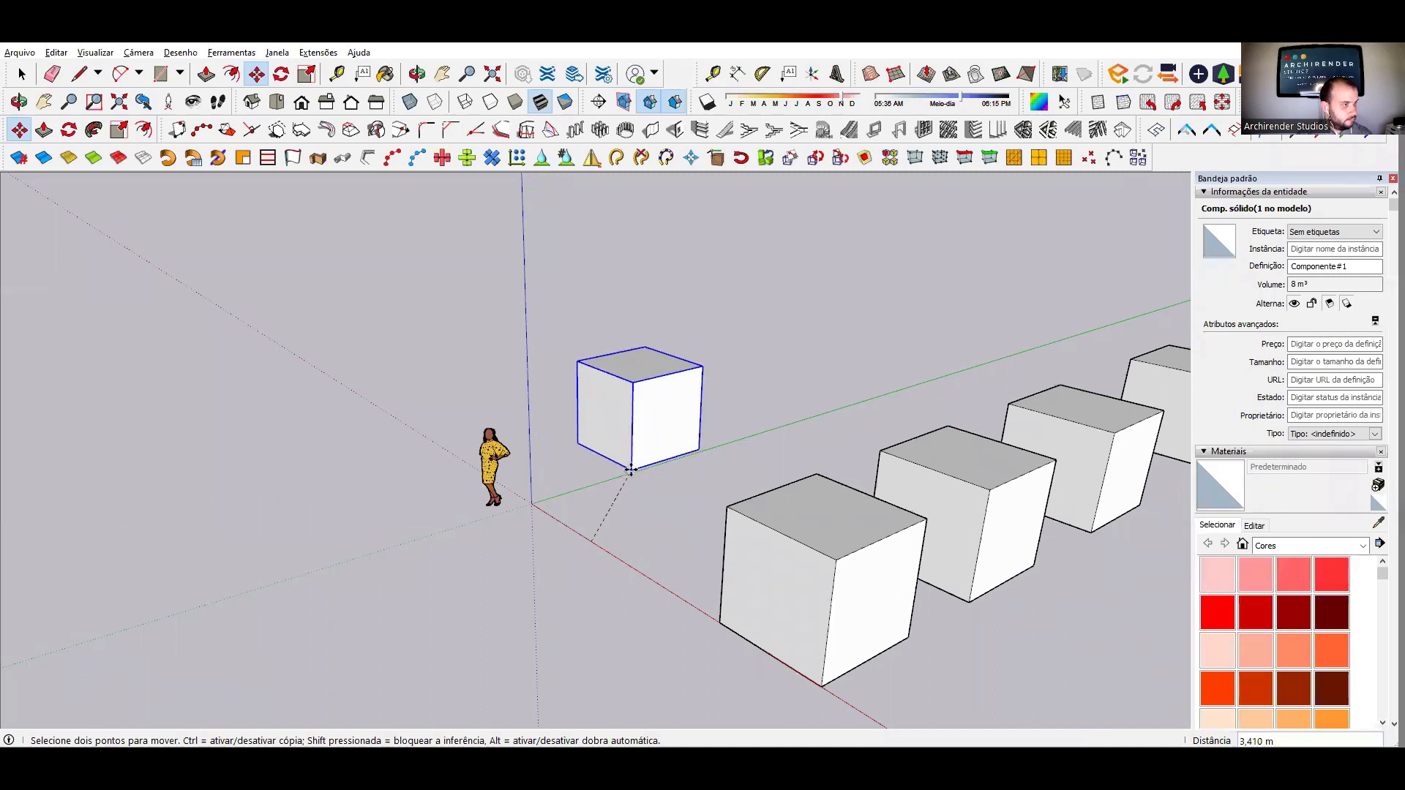
{"action": "left_click", "coordinate": [532, 503]}
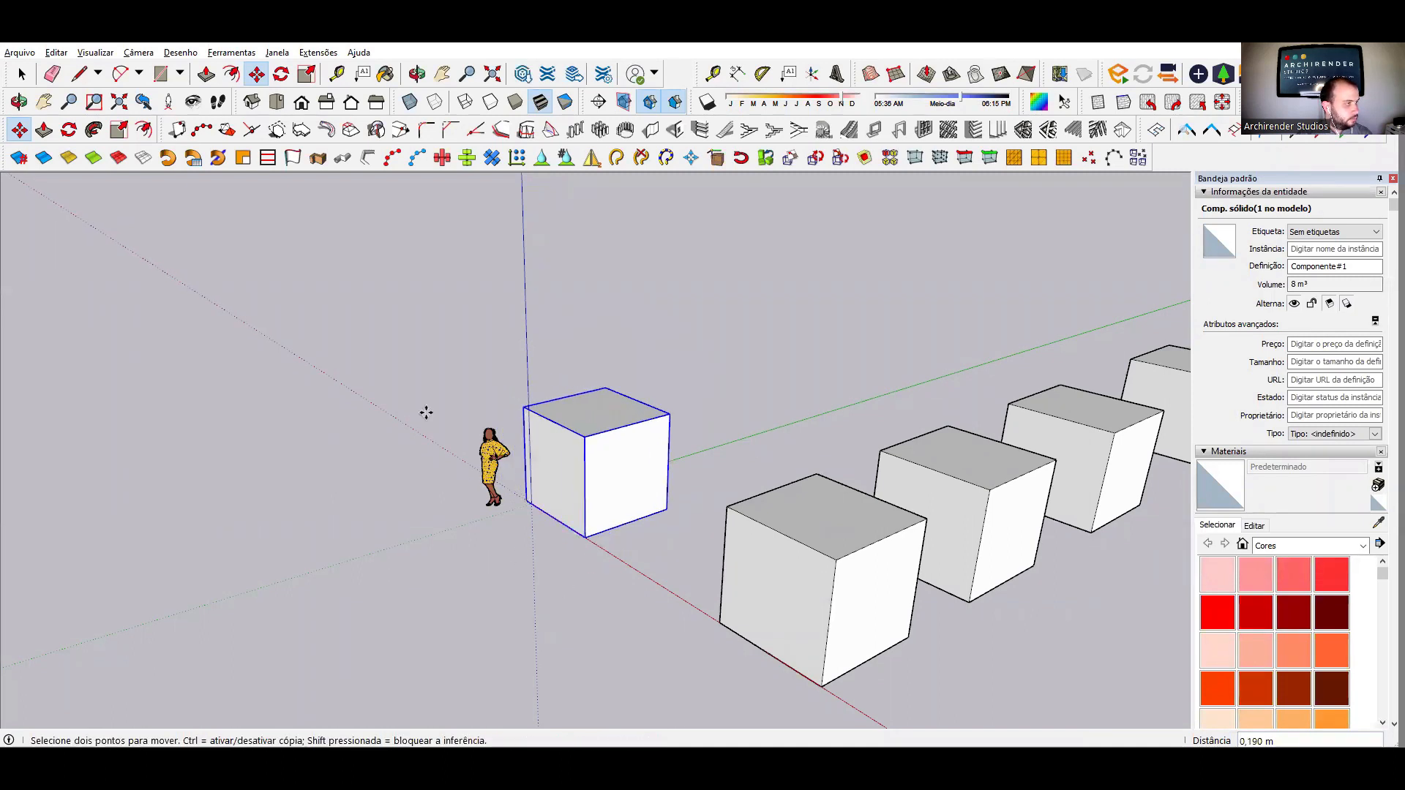
{"action": "key", "text": "ctrl+z"}
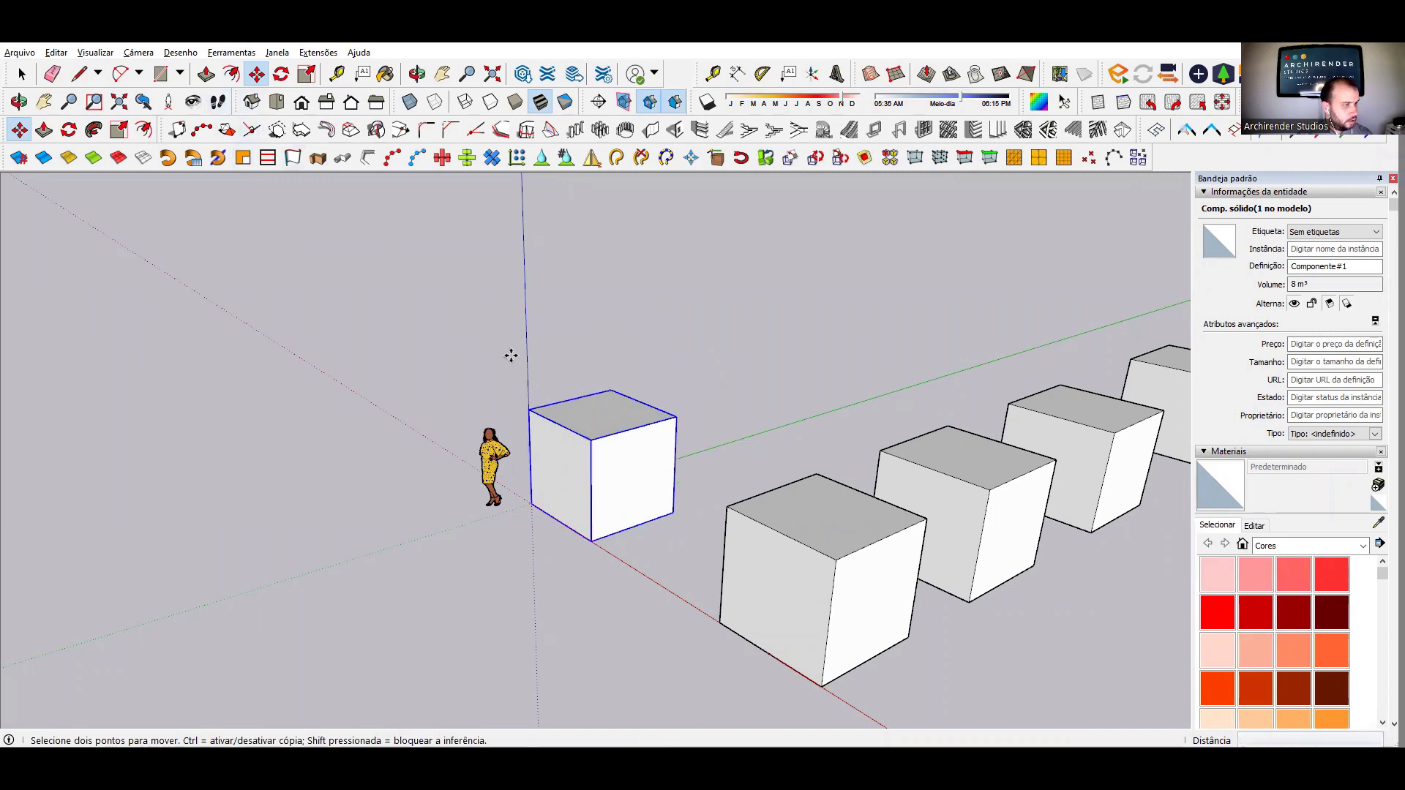
- Copy the component cube three times in a row along the green axis, at successive distances of about 3.4, 3.6 and 4.4 m
{"action": "key", "text": "ctrl"}
{"action": "left_click", "coordinate": [590, 541]}
{"action": "left_click", "coordinate": [725, 496]}
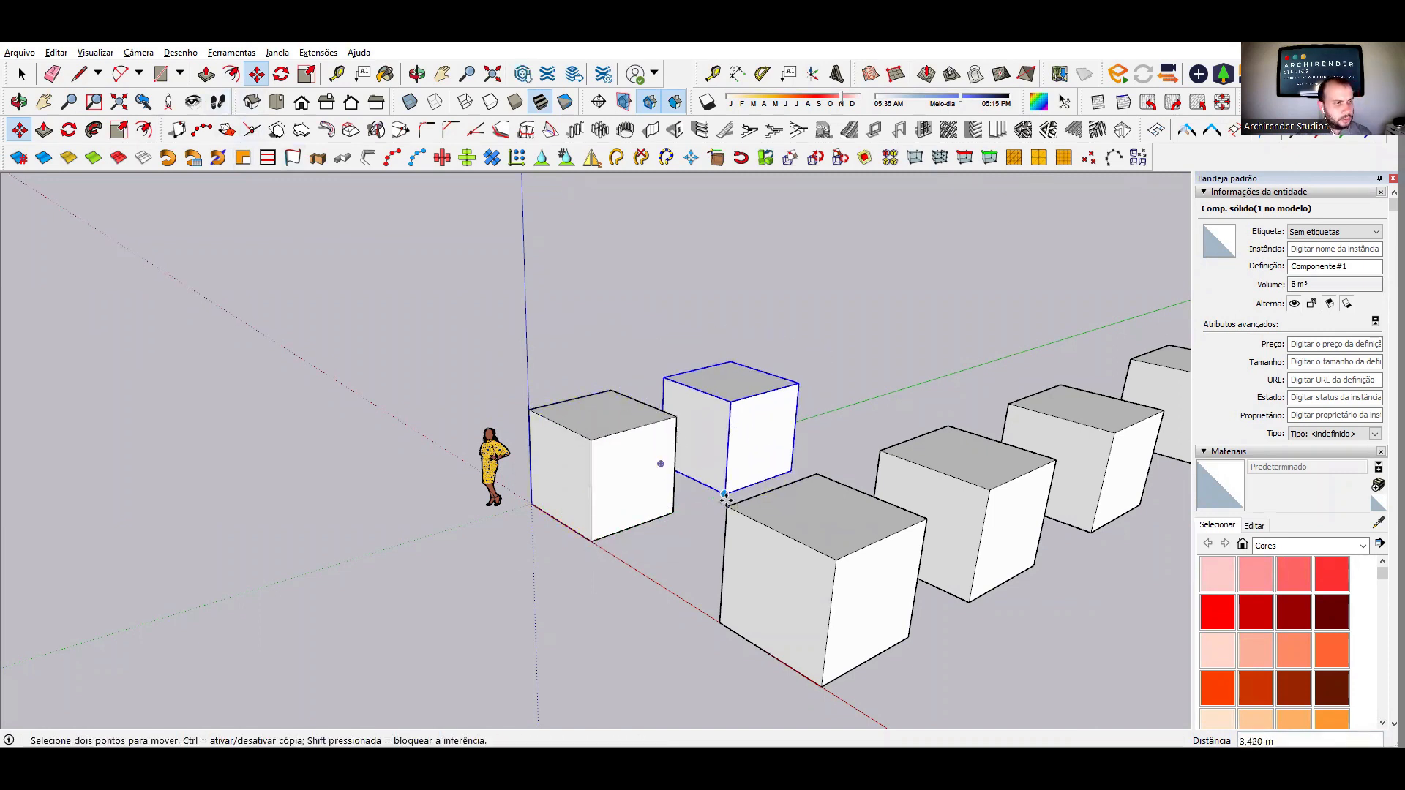
{"action": "left_click", "coordinate": [725, 494]}
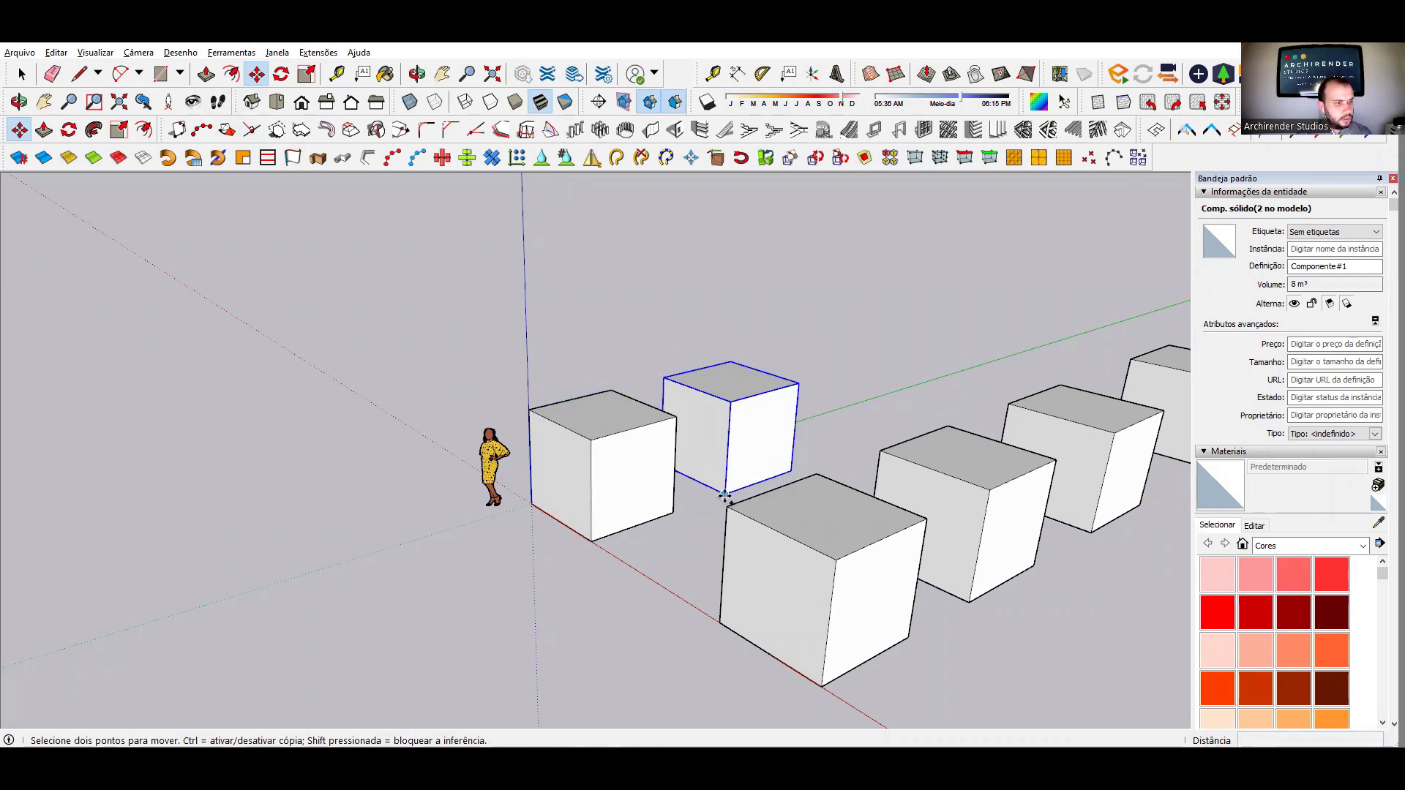
{"action": "left_click", "coordinate": [836, 447]}
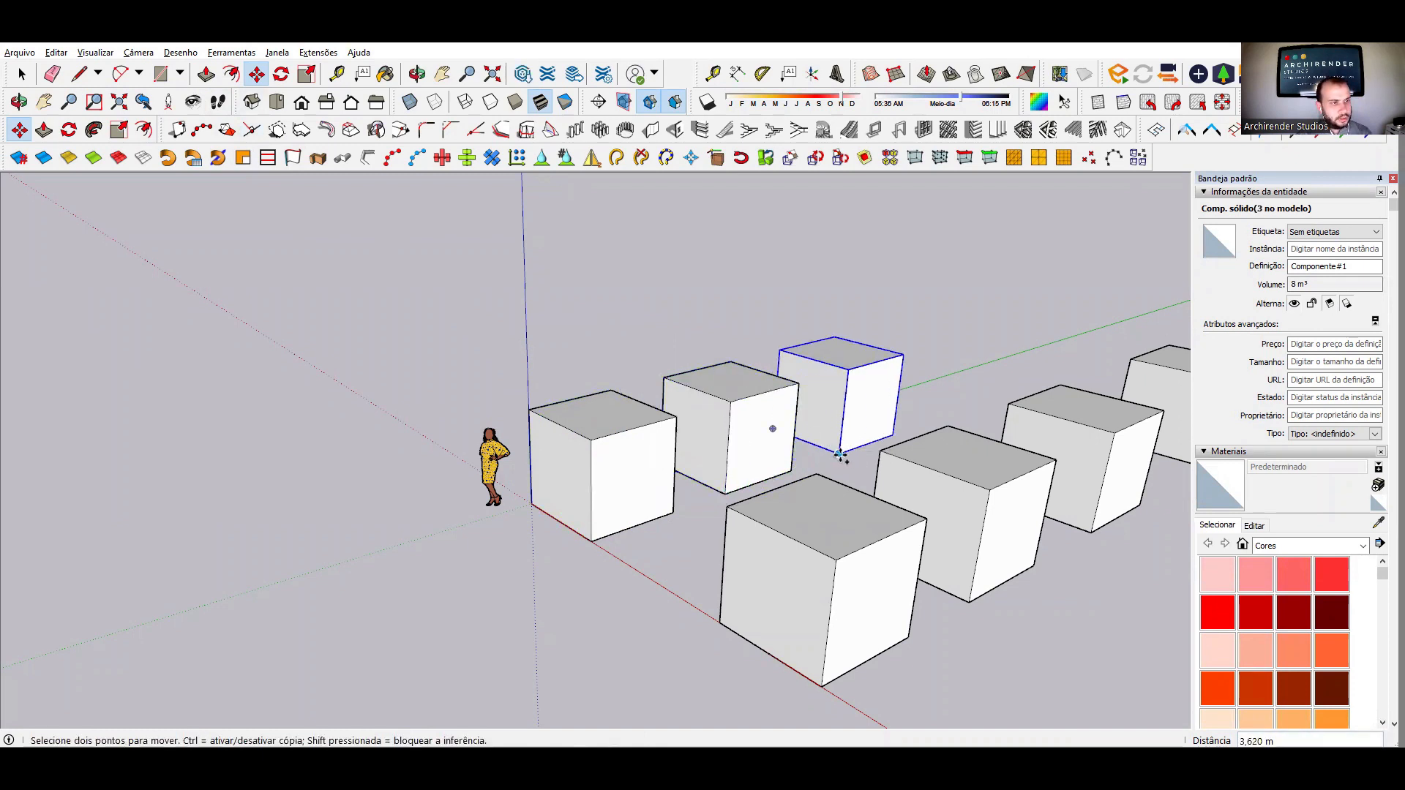
{"action": "left_click", "coordinate": [838, 454]}
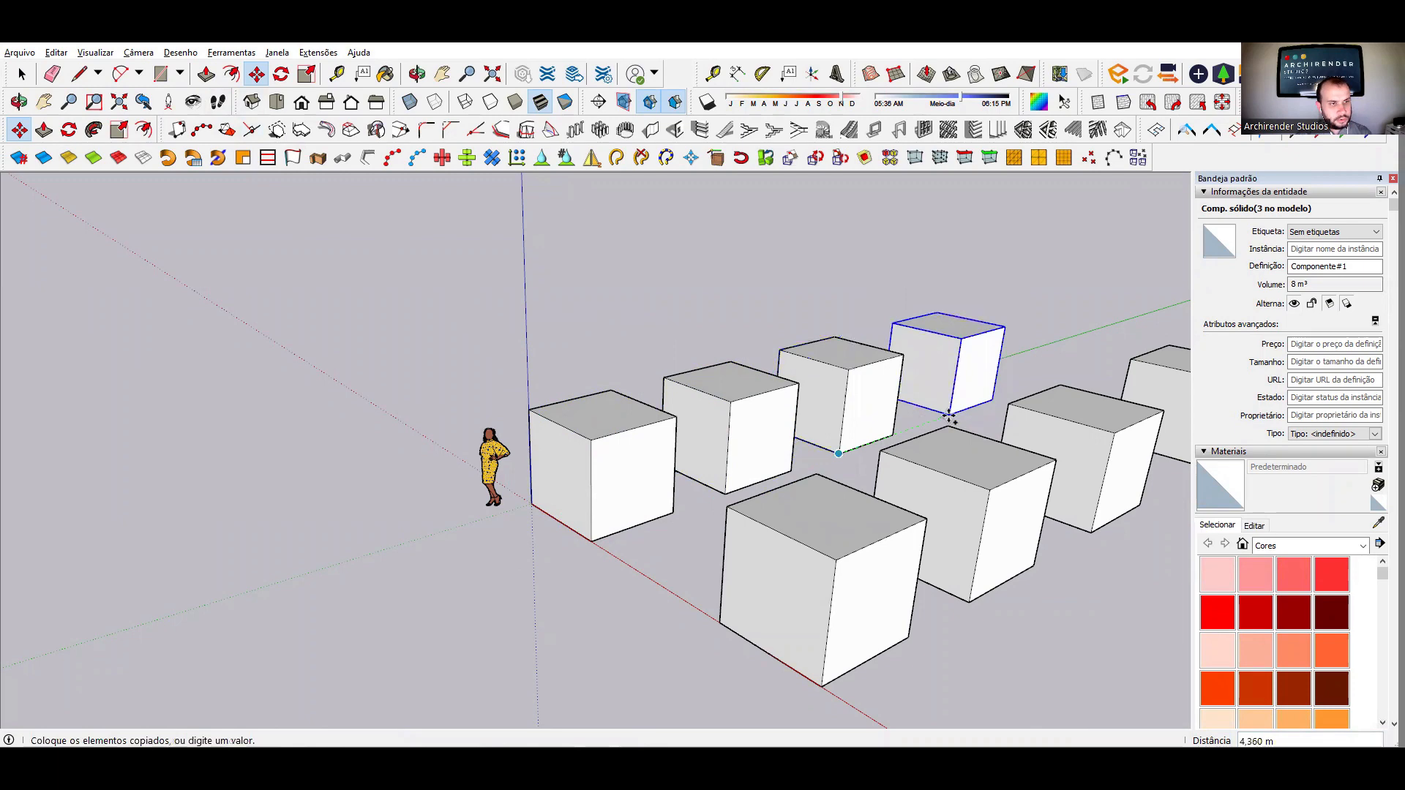
{"action": "left_click", "coordinate": [940, 418]}
{"action": "left_click", "coordinate": [22, 74]}
{"action": "scroll", "coordinate": [235, 431], "scroll_direction": "up", "scroll_amount": 3}
{"action": "middle_click_drag", "start_coordinate": [736, 520], "coordinate": [835, 361]}
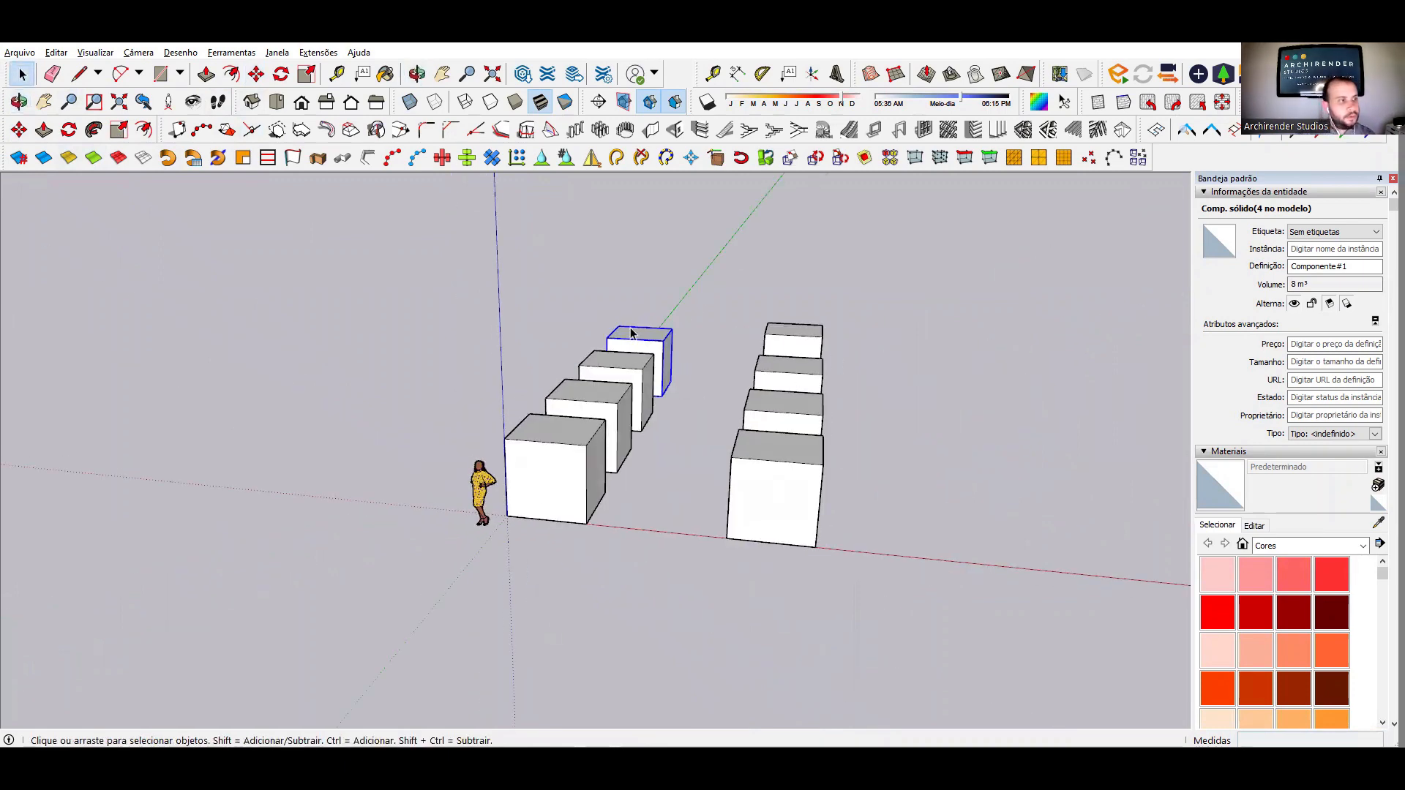
{"action": "middle_click_drag", "start_coordinate": [910, 535], "coordinate": [696, 558]}
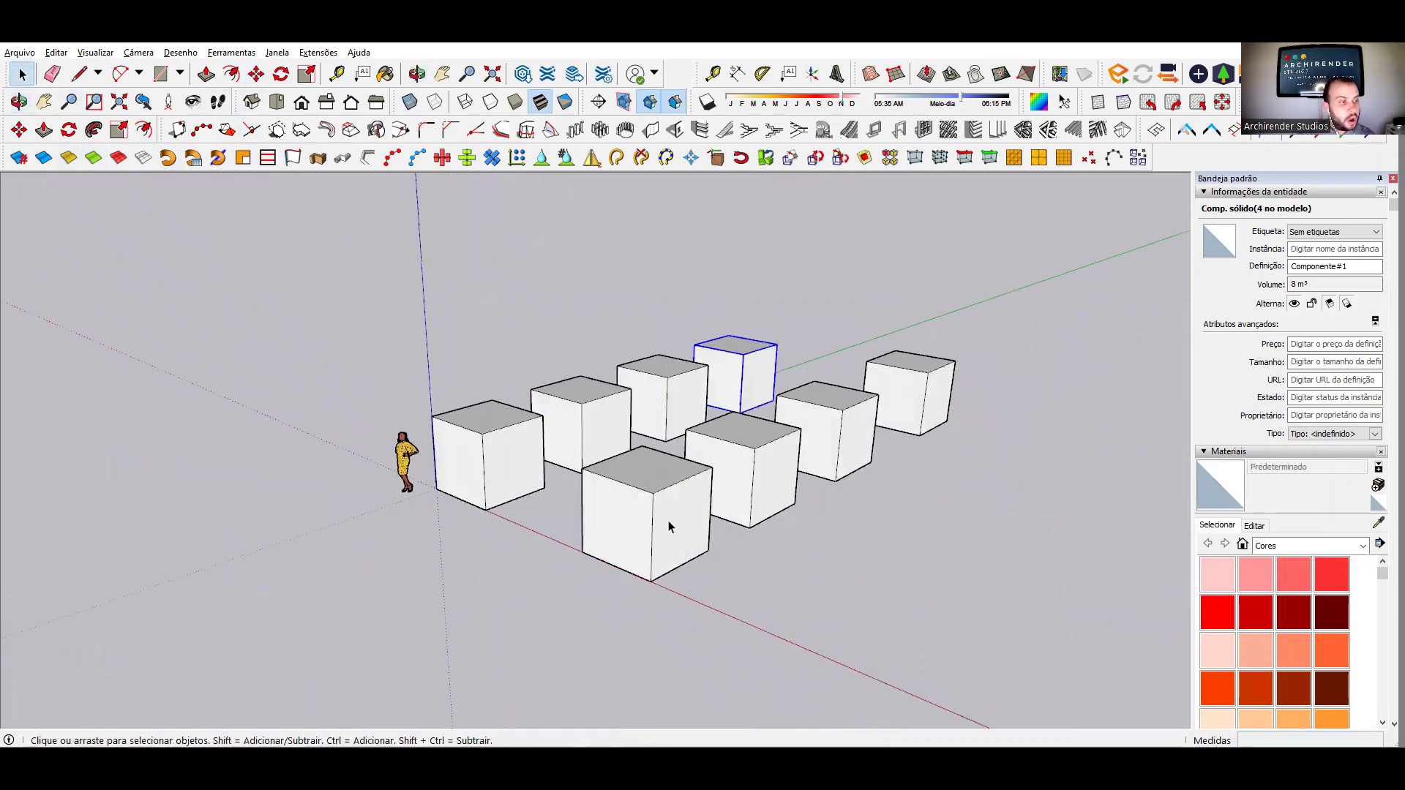
{"action": "double_click", "coordinate": [669, 525]}
{"action": "left_click", "coordinate": [750, 546]}
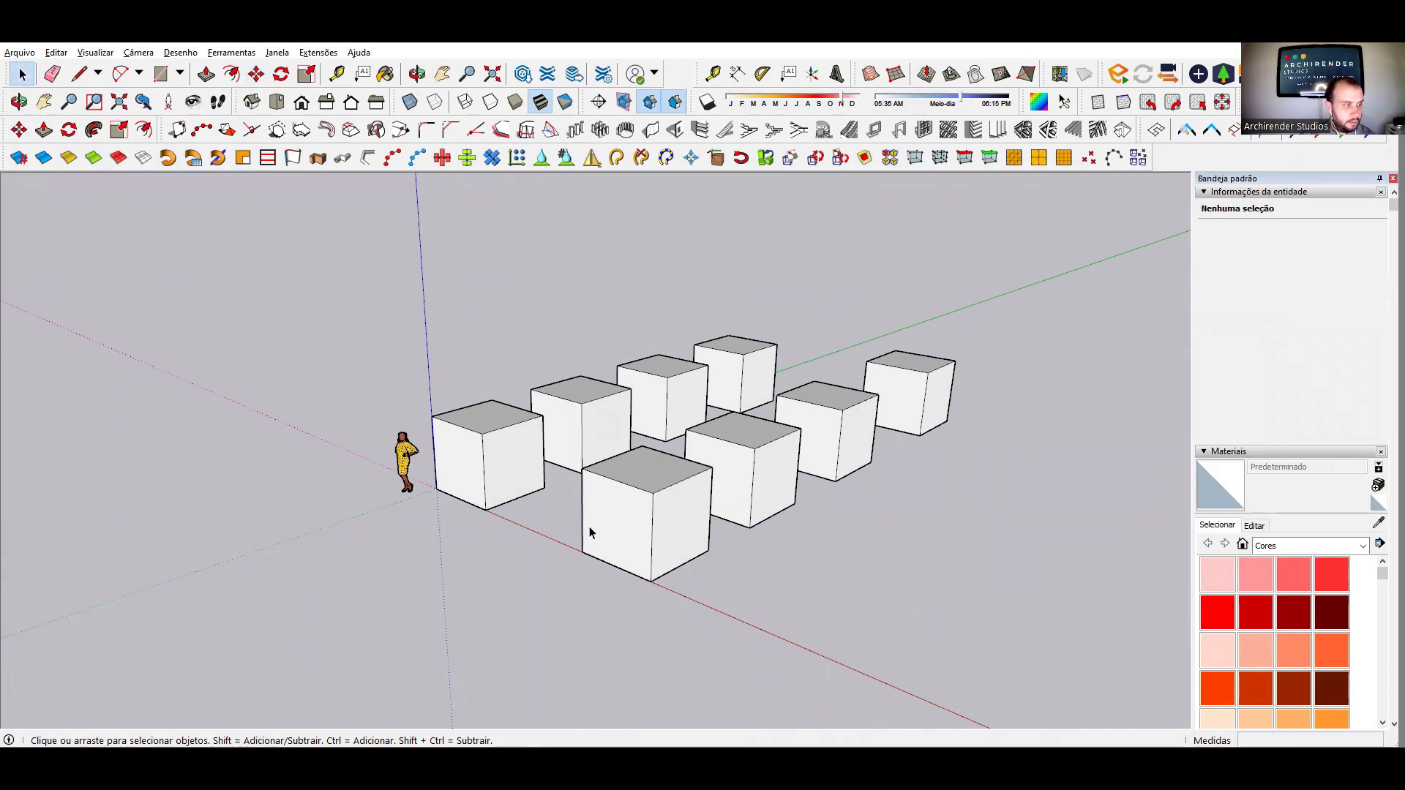
- Choose the green material Cor G06 and paint all the geometry inside the frontmost grouped cube with it
{"action": "scroll", "coordinate": [590, 525], "scroll_direction": "up", "scroll_amount": 2}
{"action": "scroll", "coordinate": [1221, 681], "scroll_direction": "down", "scroll_amount": 3}
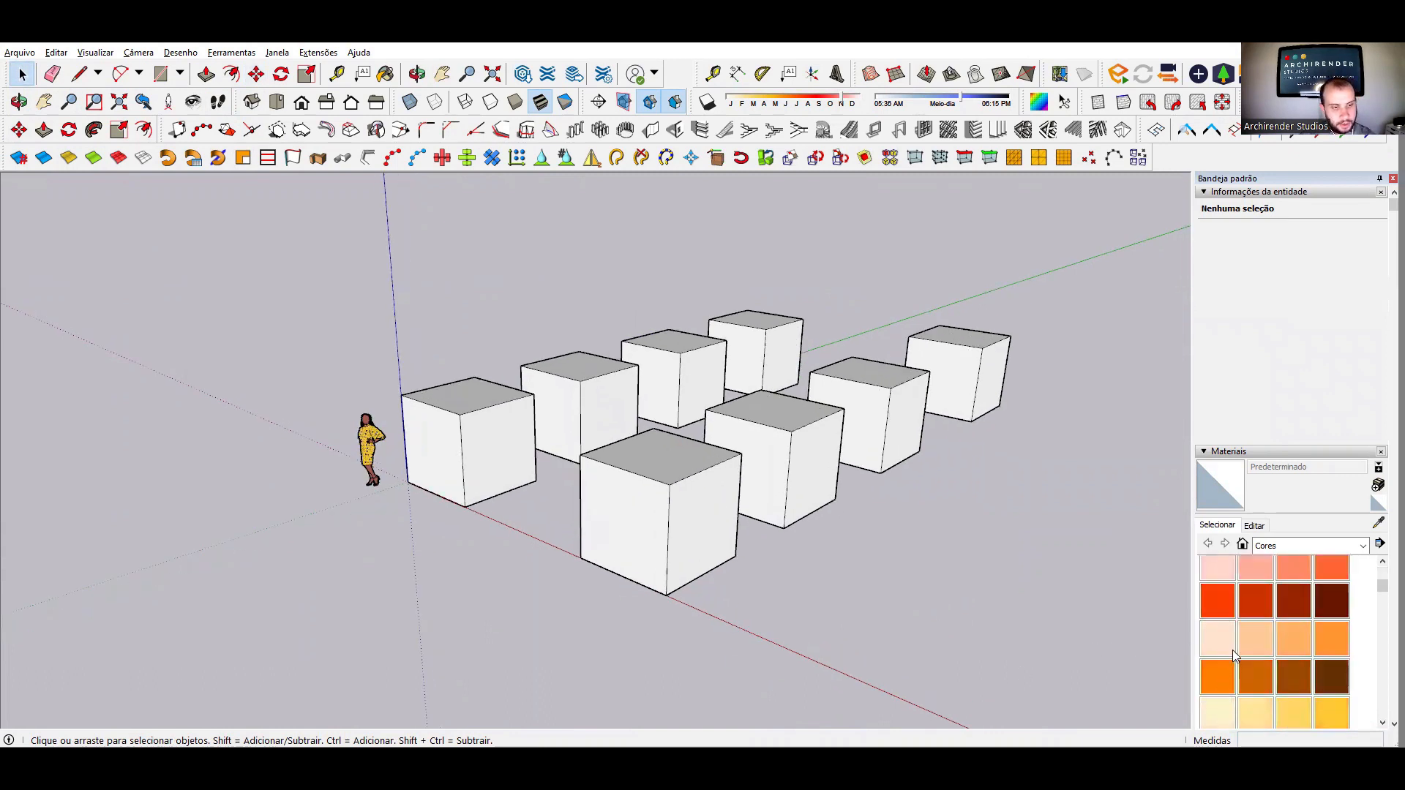
{"action": "scroll", "coordinate": [1259, 666], "scroll_direction": "down", "scroll_amount": 3}
{"action": "scroll", "coordinate": [1252, 684], "scroll_direction": "down", "scroll_amount": 3}
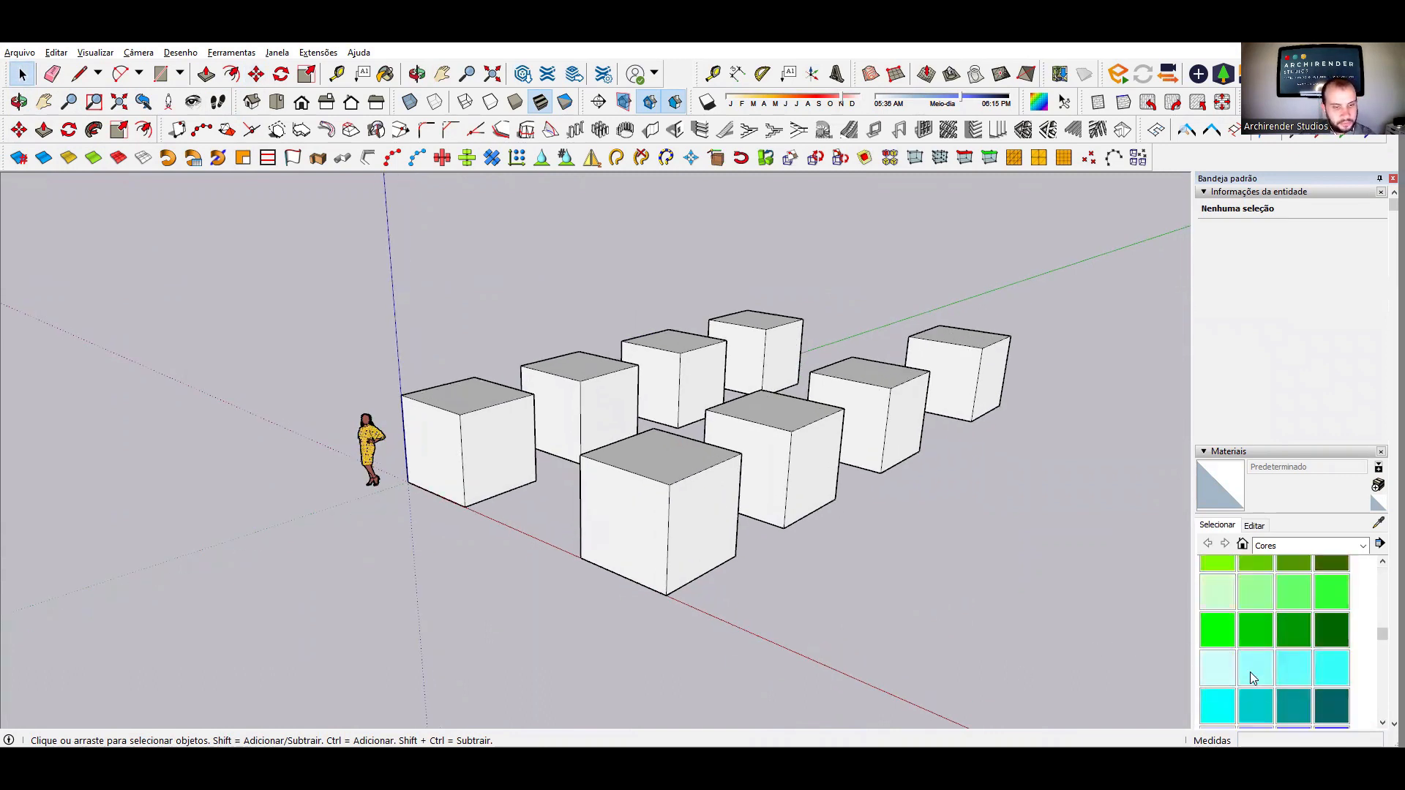
{"action": "left_click", "coordinate": [1260, 639]}
{"action": "key", "text": "space"}
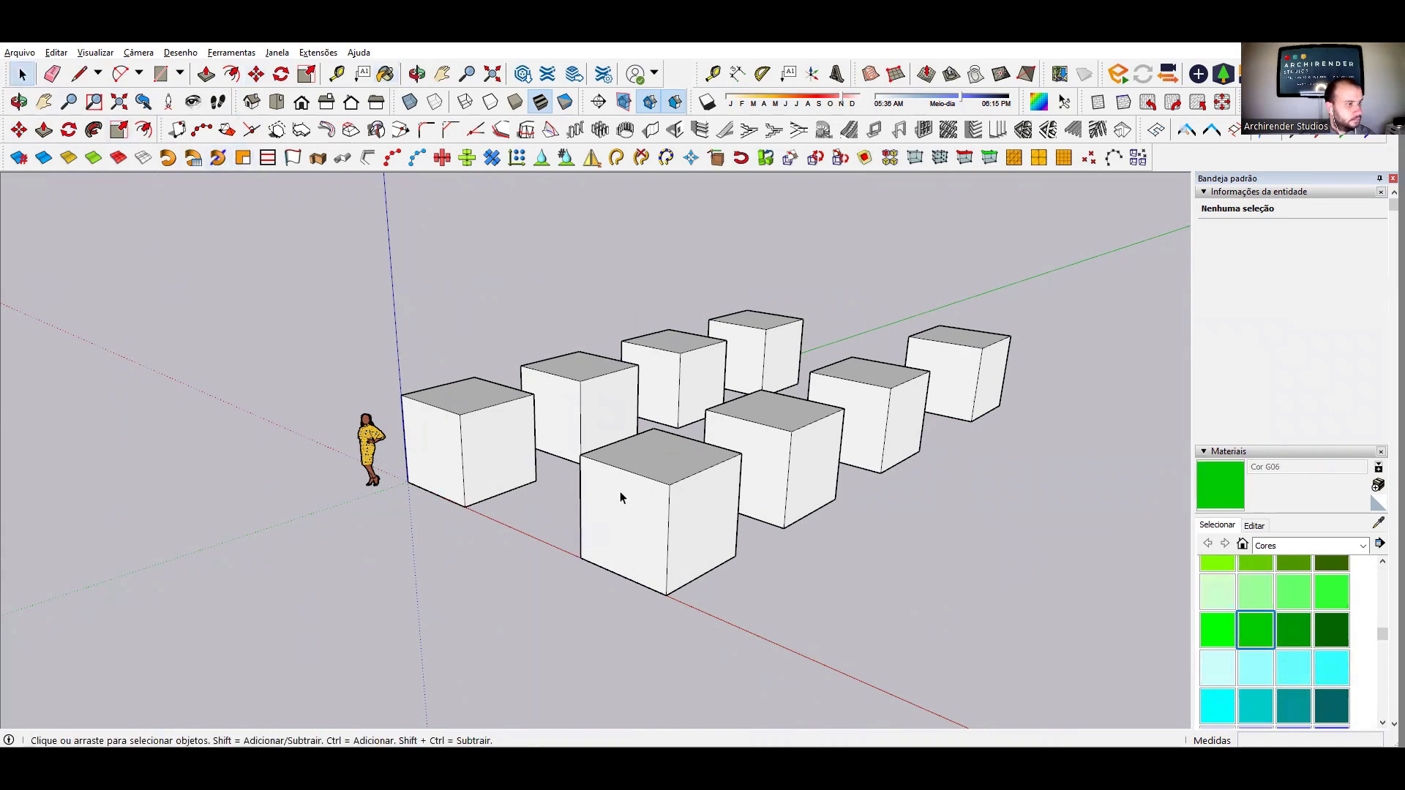
{"action": "triple_click", "coordinate": [635, 494]}
{"action": "key", "text": "b"}
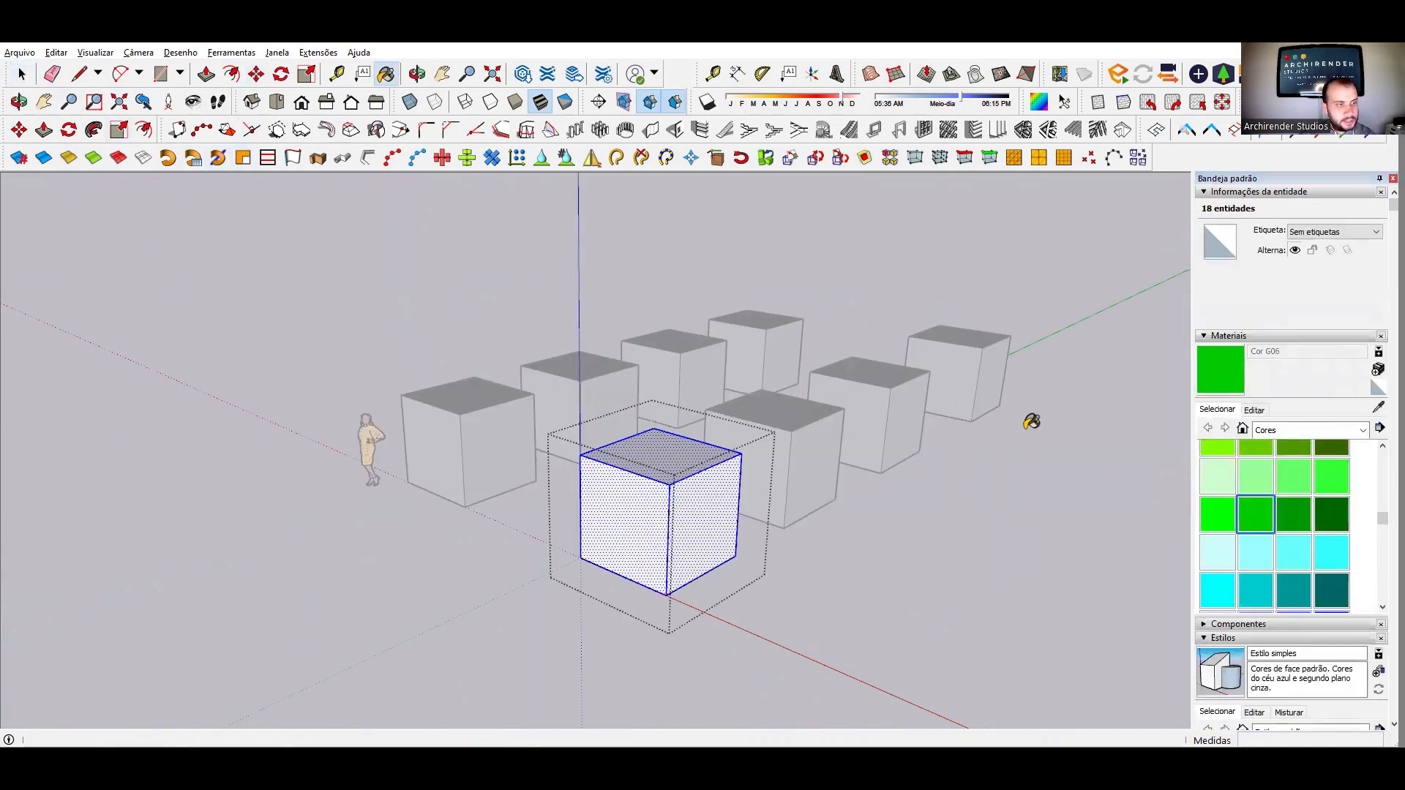
{"action": "left_click", "coordinate": [652, 495]}
{"action": "key", "text": "space"}
- Paint all the geometry inside the second and third grouped cubes with the green Cor G06 material
{"action": "left_click", "coordinate": [816, 465]}
{"action": "triple_click", "coordinate": [816, 464]}
{"action": "key", "text": "b"}
{"action": "left_click", "coordinate": [801, 435]}
{"action": "key", "text": "space"}
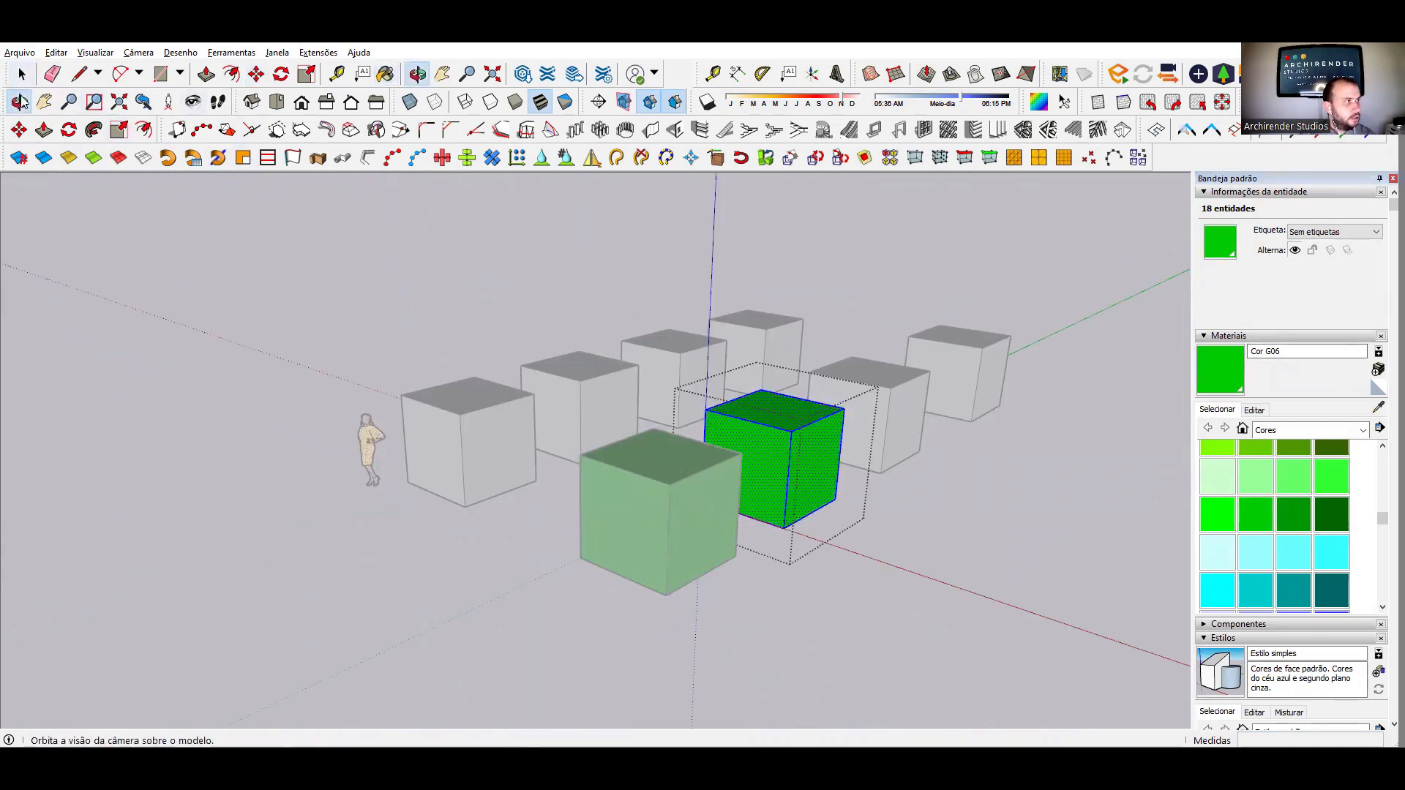
{"action": "left_click", "coordinate": [1235, 358]}
{"action": "left_click", "coordinate": [869, 393]}
{"action": "key", "text": "space"}
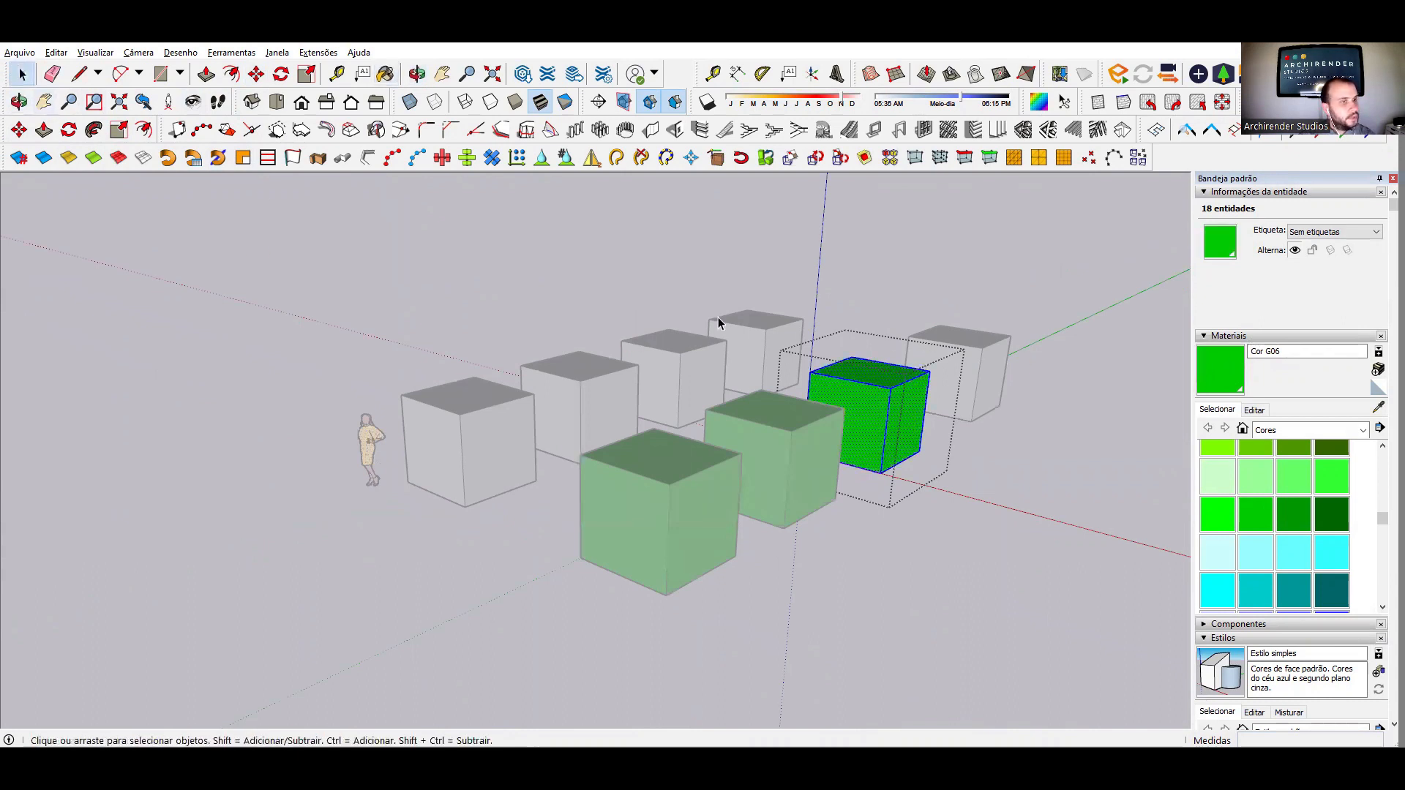
- Paint all the geometry inside the farthest grouped cube with Cor G06 and leave group editing
{"action": "left_click", "coordinate": [962, 359]}
{"action": "left_click", "coordinate": [1220, 369]}
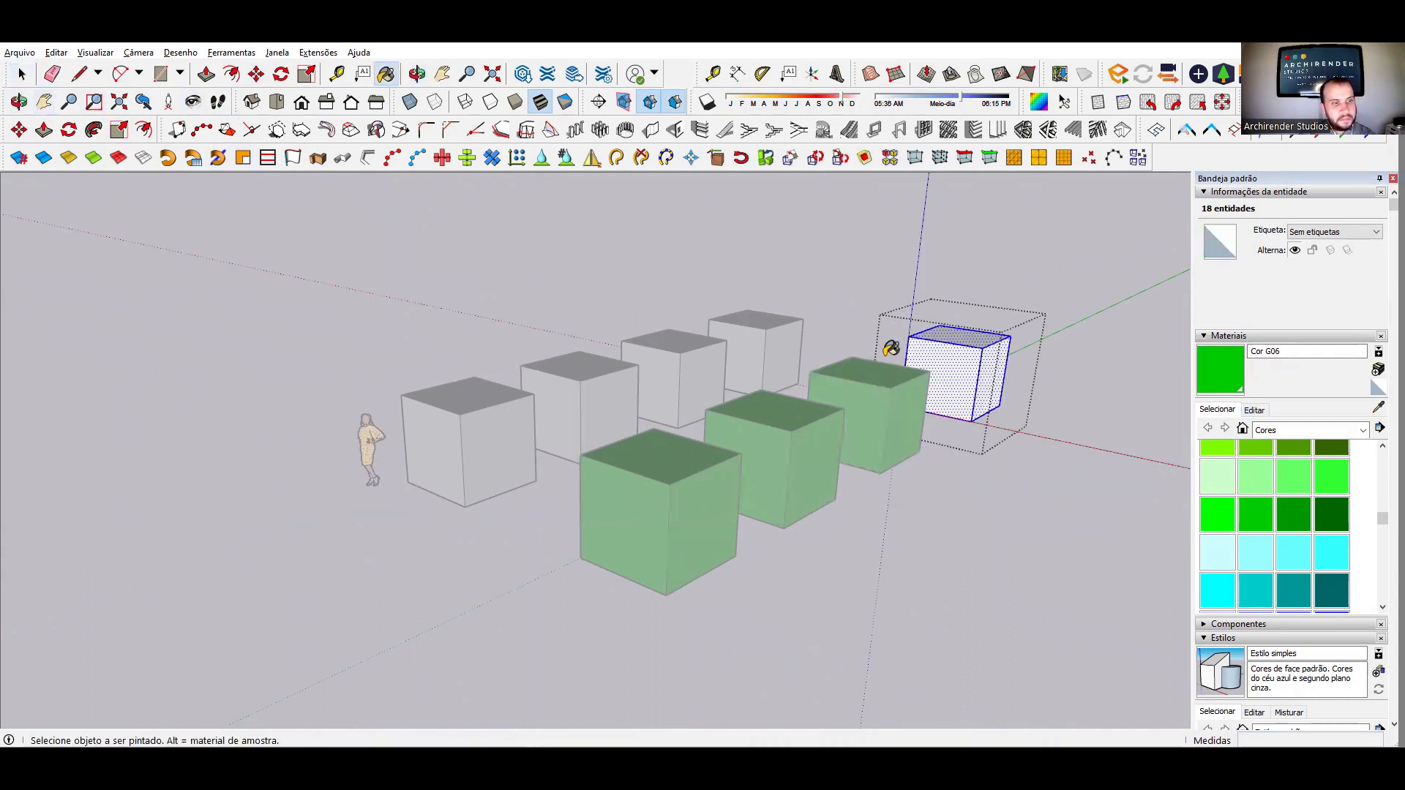
{"action": "left_click", "coordinate": [994, 362]}
{"action": "left_click", "coordinate": [22, 74]}
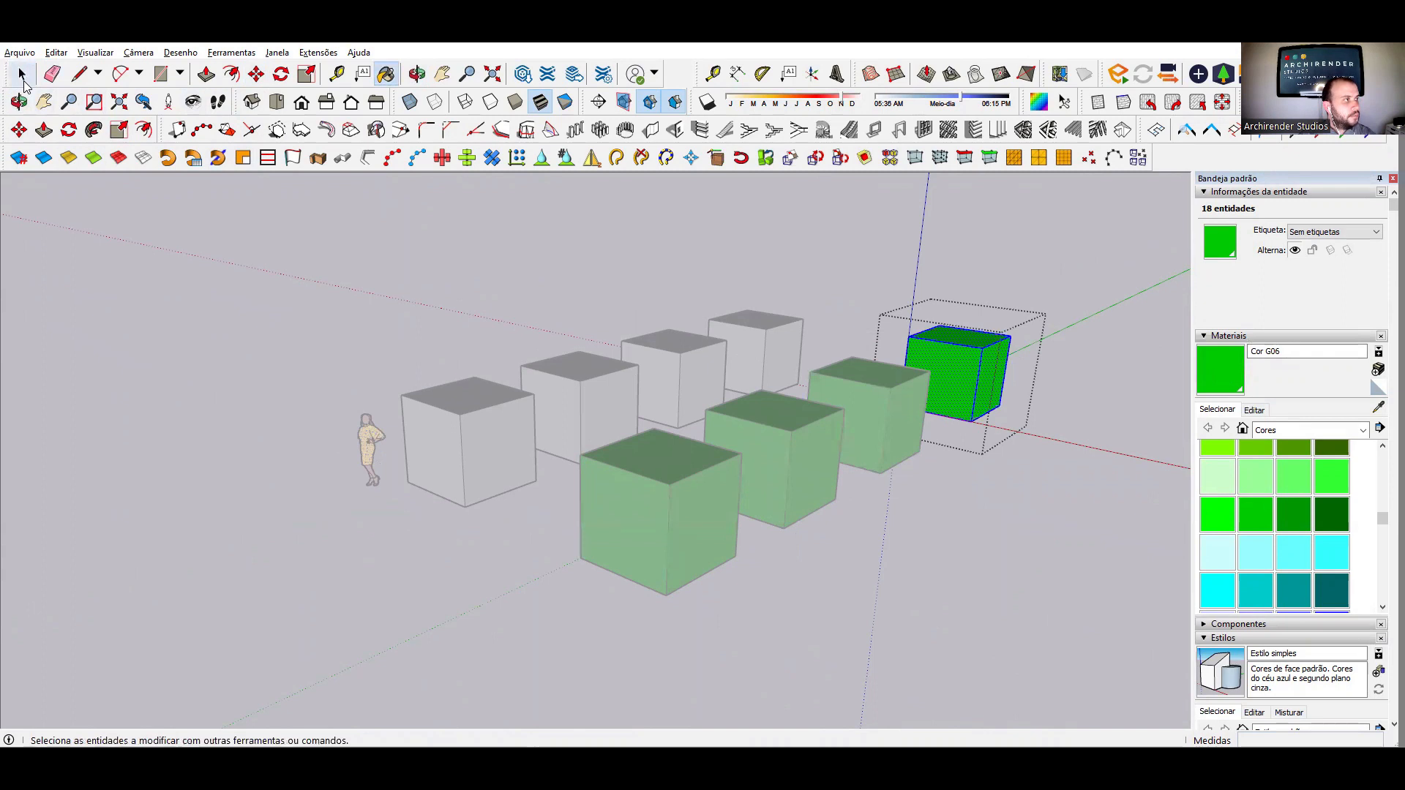
{"action": "left_click", "coordinate": [907, 244]}
{"action": "key", "text": "Escape"}
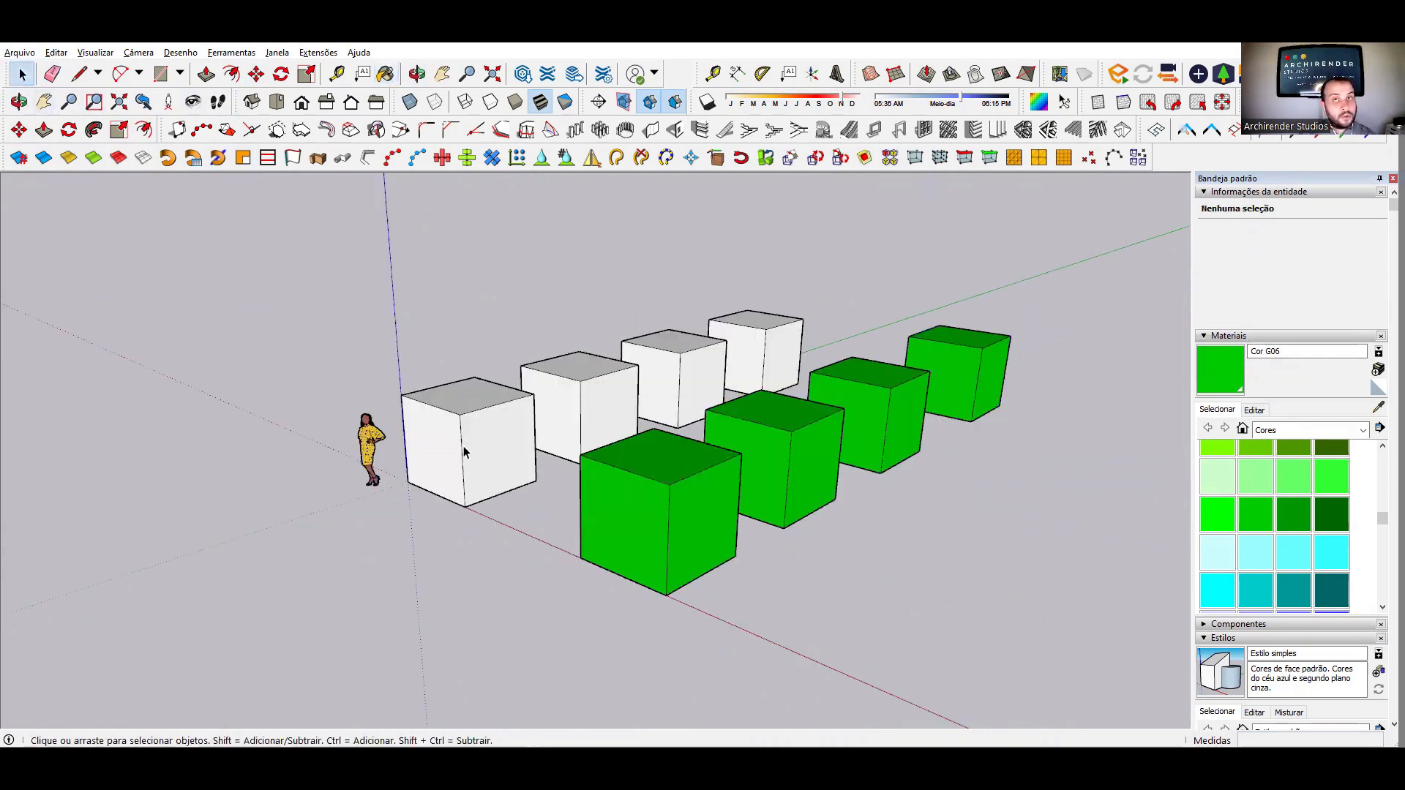
- Open the component cube at the origin, select all its geometry and paint it with the blue material Cor I05
{"action": "scroll", "coordinate": [1292, 572], "scroll_direction": "down", "scroll_amount": 3}
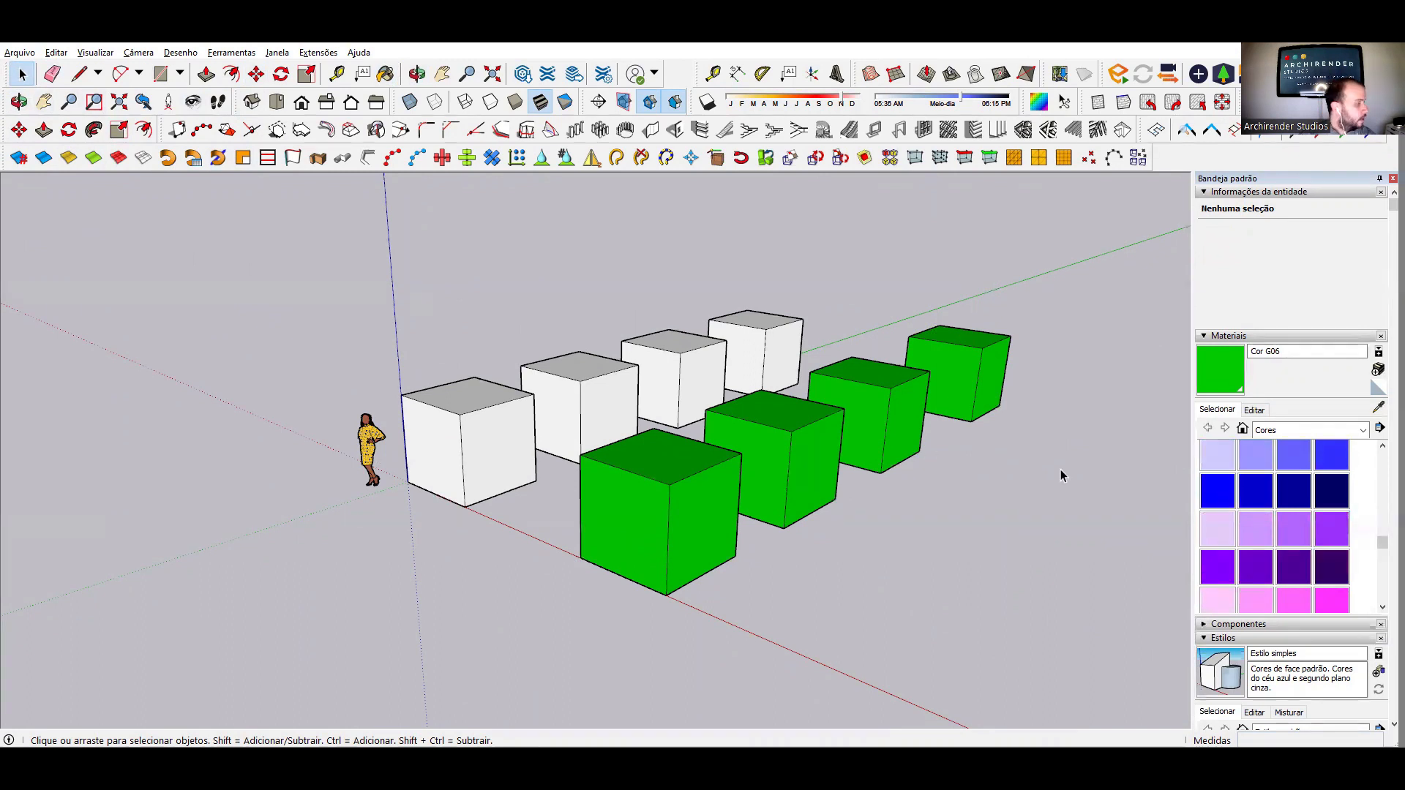
{"action": "double_click", "coordinate": [498, 437]}
{"action": "triple_click", "coordinate": [498, 437]}
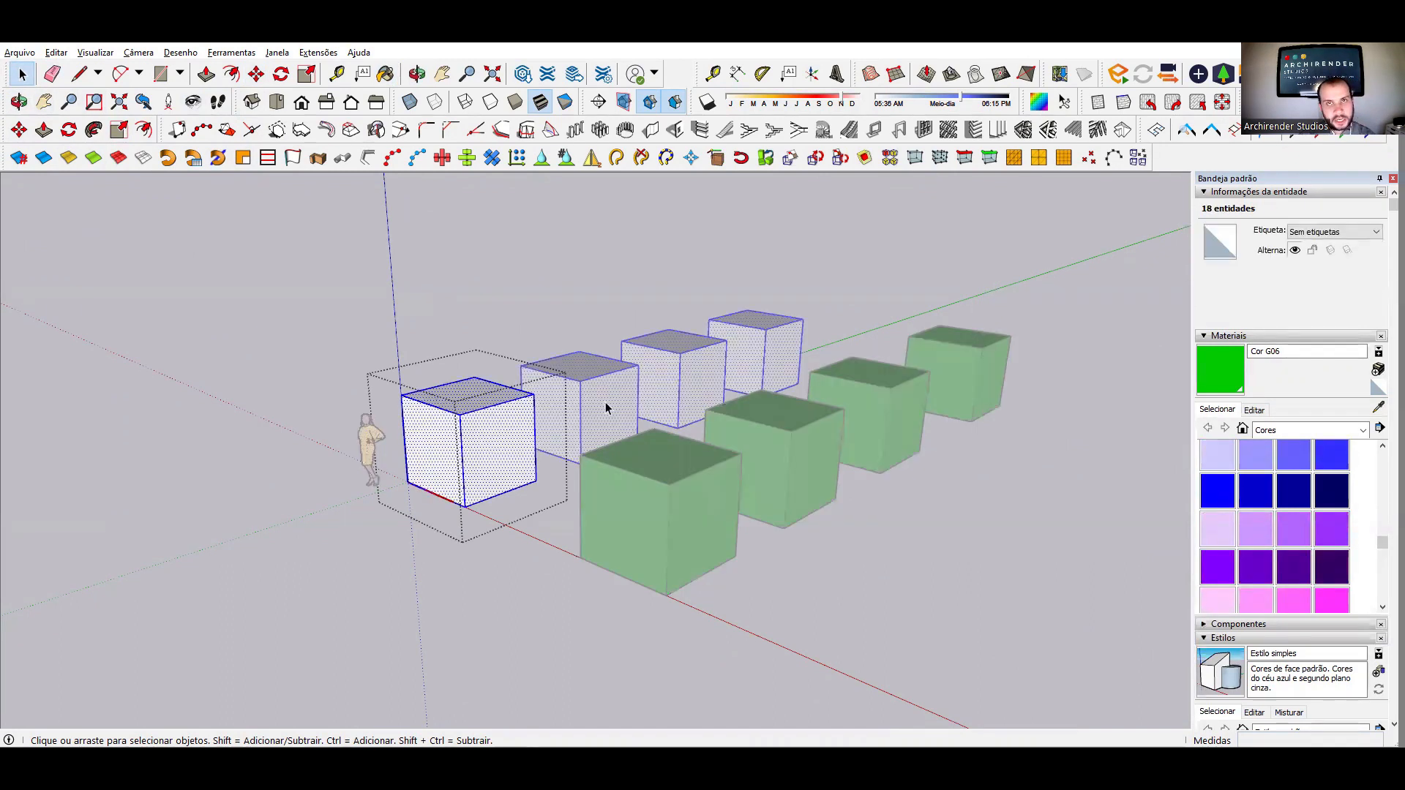
{"action": "left_click", "coordinate": [1218, 489]}
{"action": "left_click", "coordinate": [493, 427]}
{"action": "key", "text": "space"}
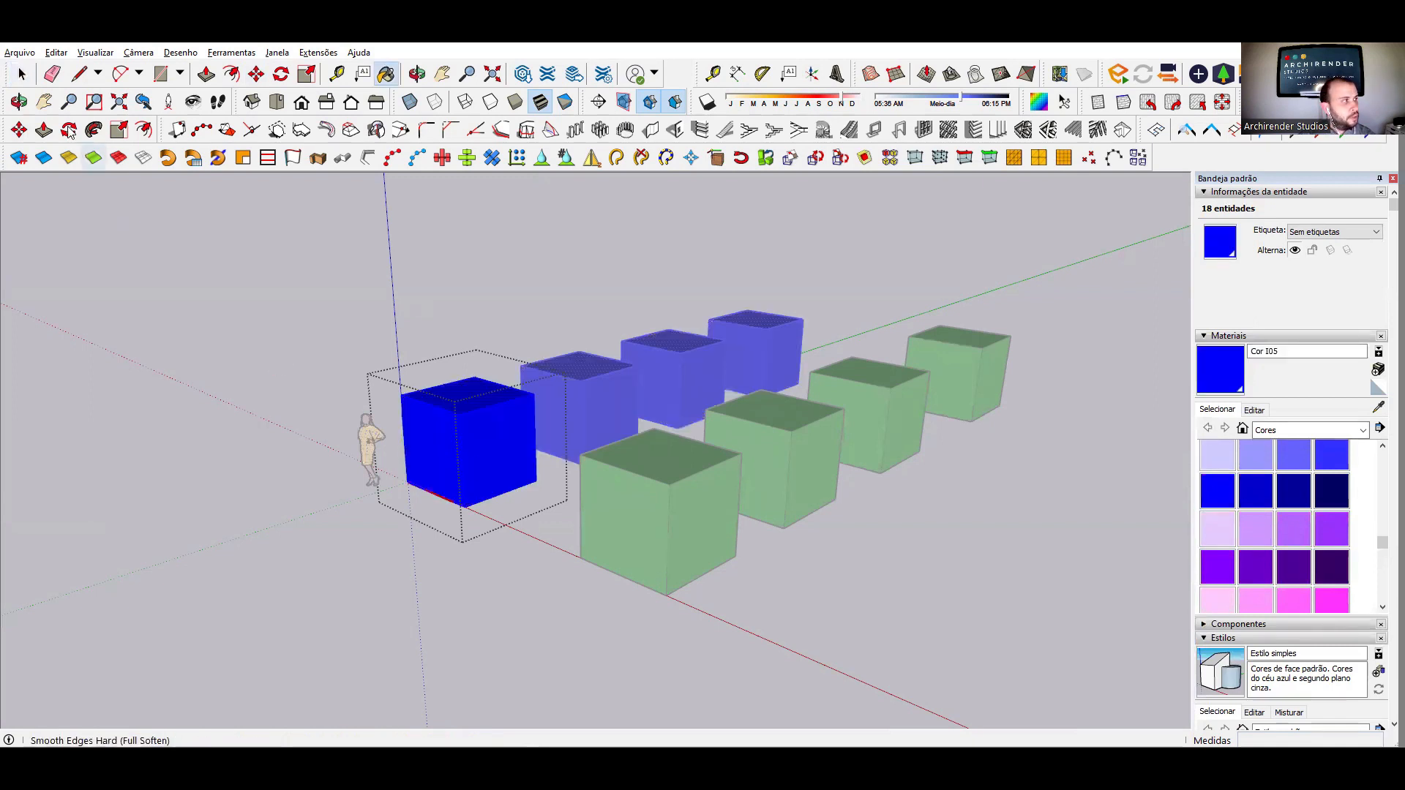
- Close the blue component, reopen the cube at the origin for editing and select its top face
{"action": "left_click", "coordinate": [349, 334]}
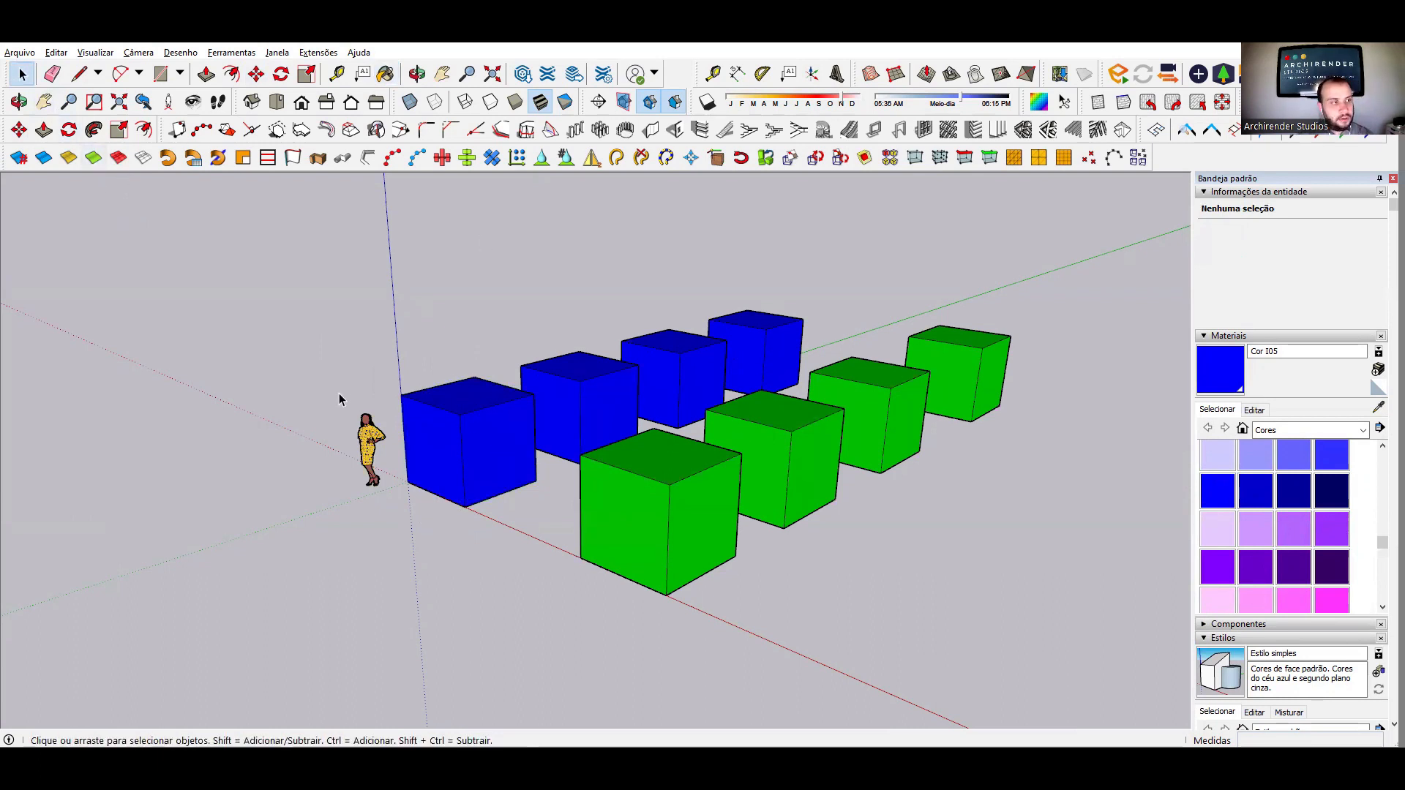
{"action": "left_click", "coordinate": [461, 457]}
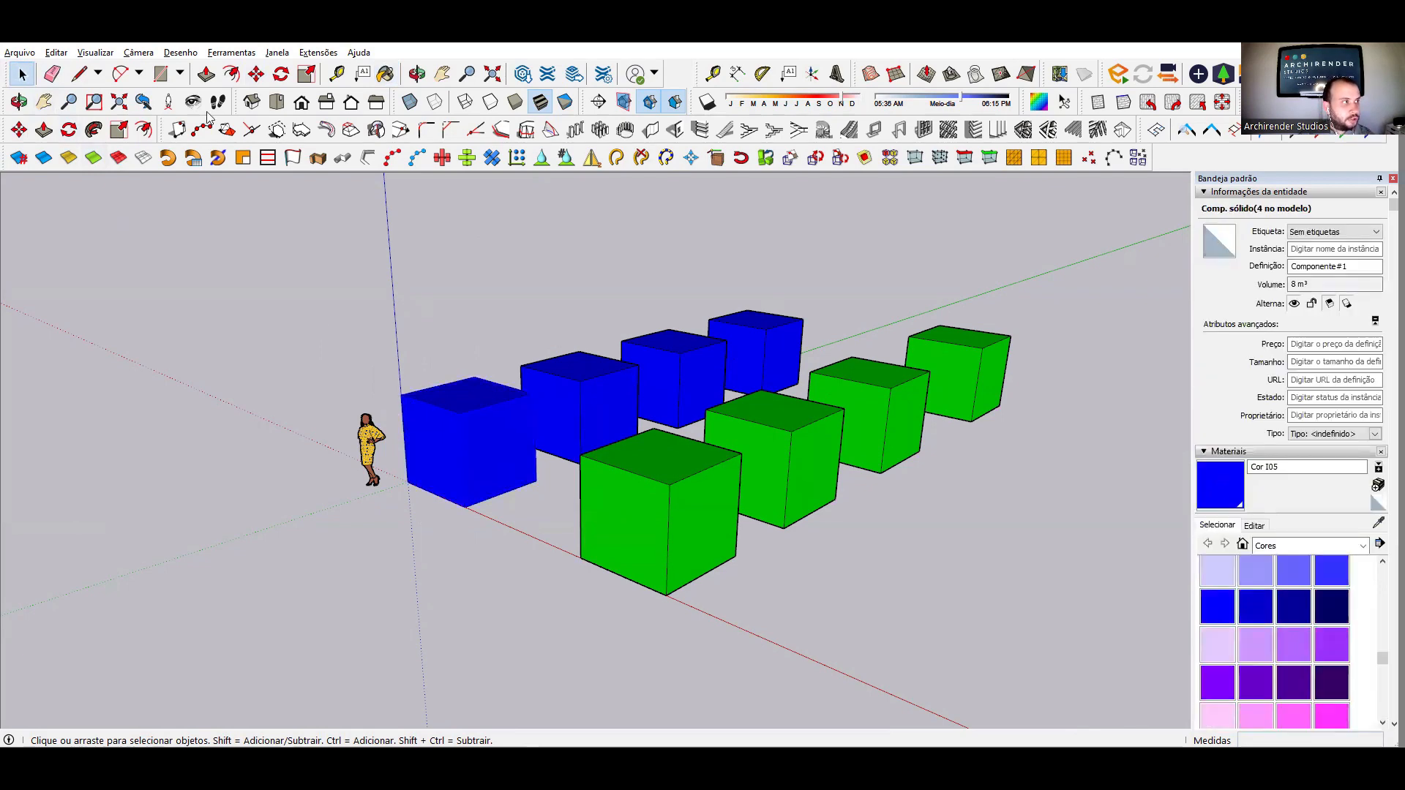
{"action": "double_click", "coordinate": [460, 412]}
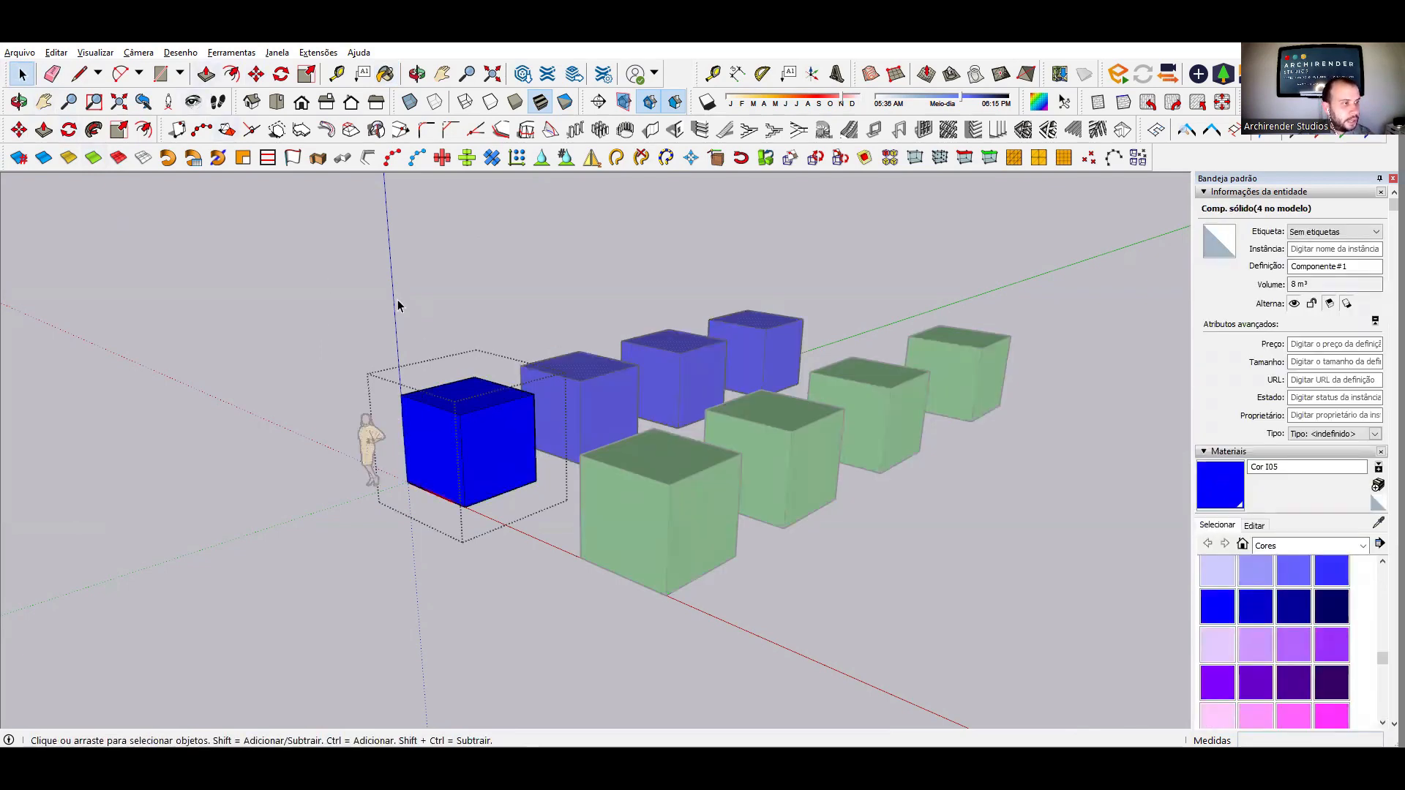
{"action": "left_click", "coordinate": [533, 395]}
{"action": "scroll", "coordinate": [533, 395], "scroll_direction": "up", "scroll_amount": 3}
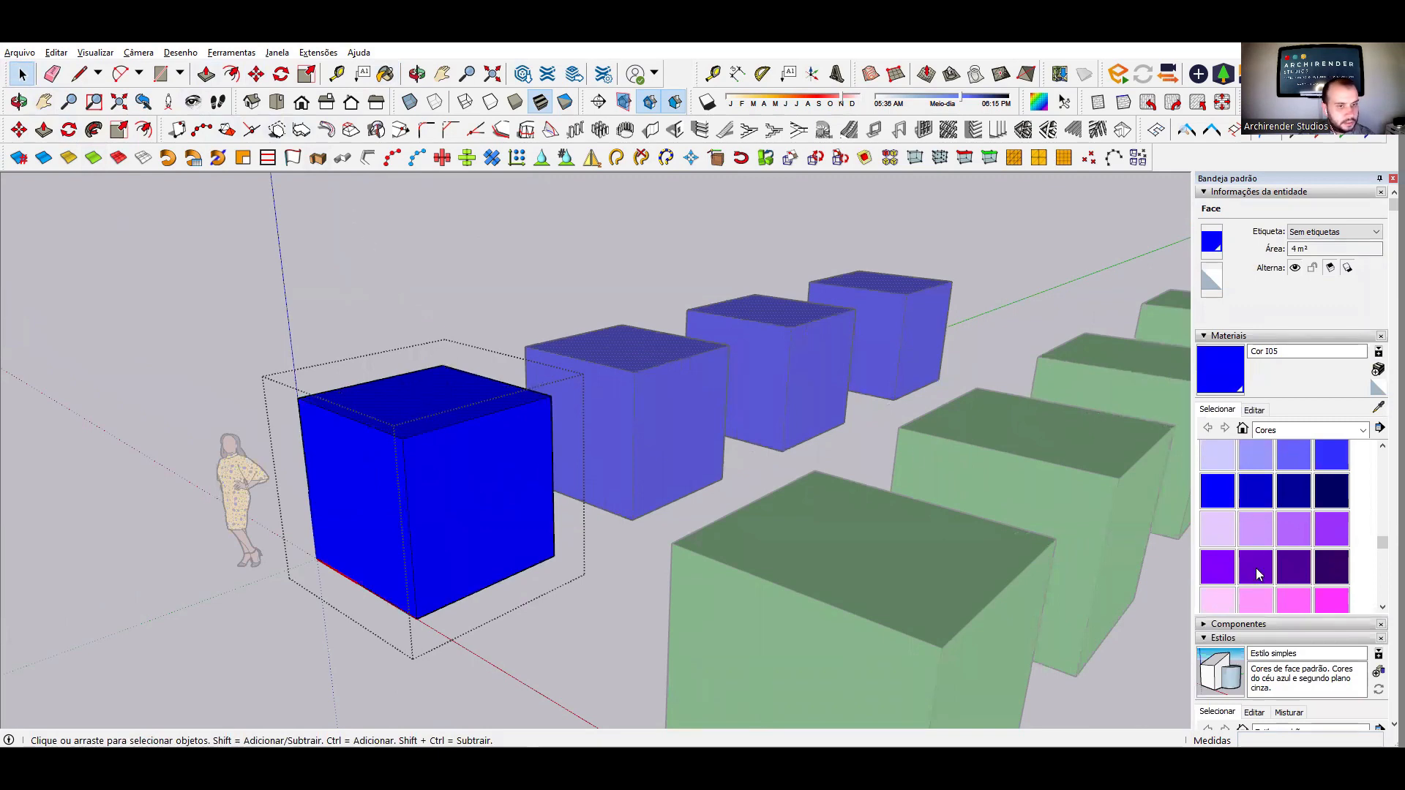
- Choose the orange material Cor C05 and paint the component cube's top and two front-facing side faces with it
{"action": "scroll", "coordinate": [1259, 571], "scroll_direction": "down", "scroll_amount": 5}
{"action": "scroll", "coordinate": [1257, 544], "scroll_direction": "up", "scroll_amount": 8}
{"action": "scroll", "coordinate": [1262, 541], "scroll_direction": "up", "scroll_amount": 2}
{"action": "scroll", "coordinate": [1244, 554], "scroll_direction": "down", "scroll_amount": 2}
{"action": "scroll", "coordinate": [1226, 491], "scroll_direction": "up", "scroll_amount": 2}
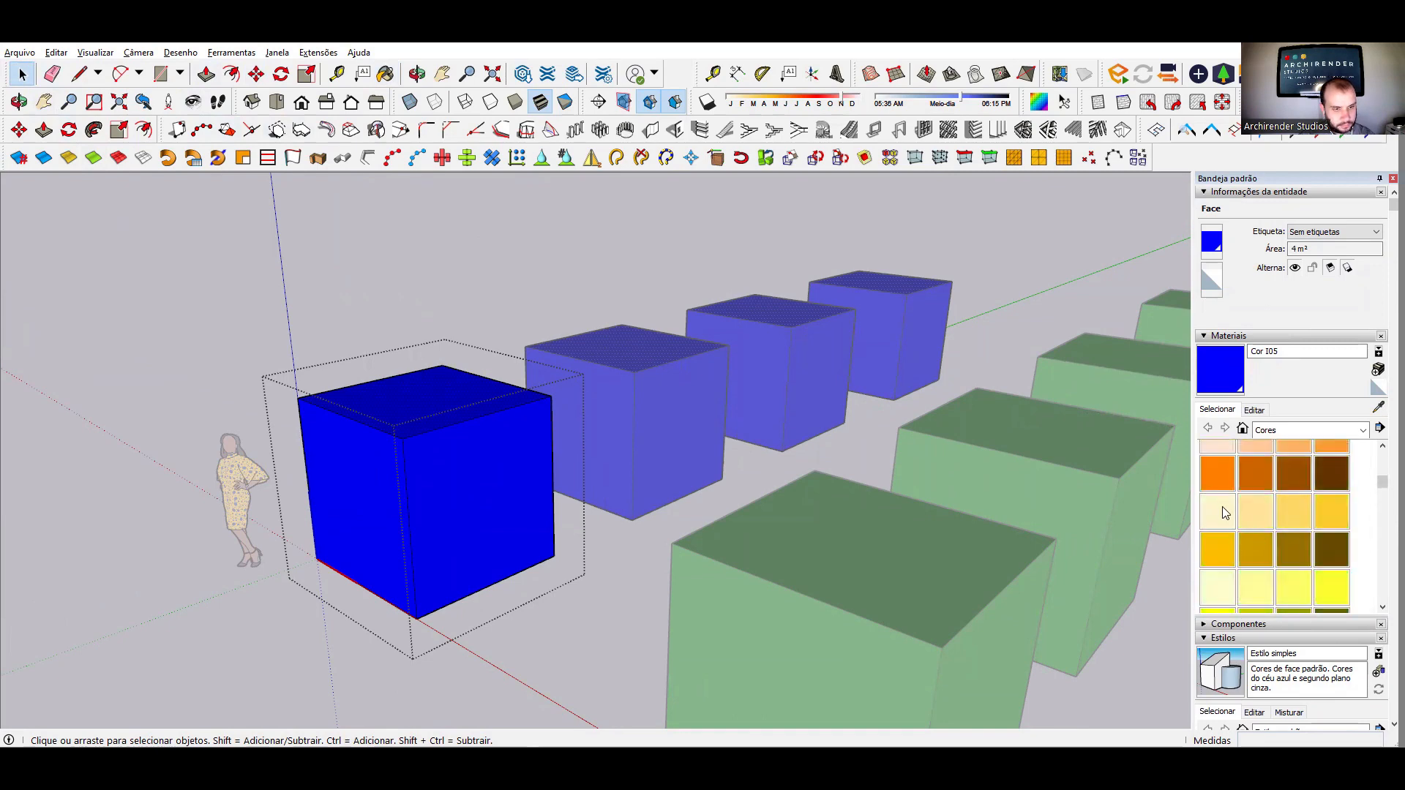
{"action": "left_click", "coordinate": [1220, 473]}
{"action": "left_click", "coordinate": [503, 466]}
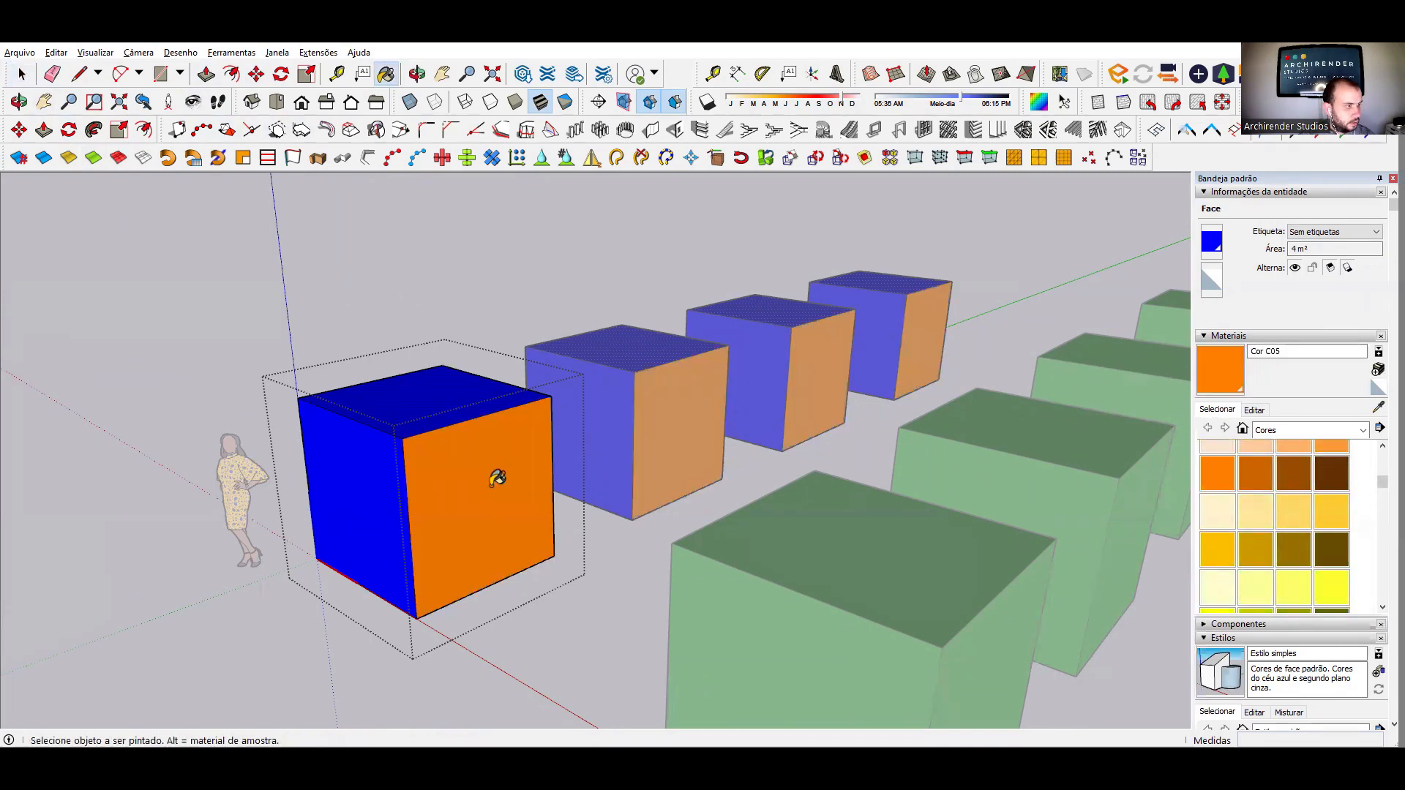
{"action": "left_click", "coordinate": [425, 412]}
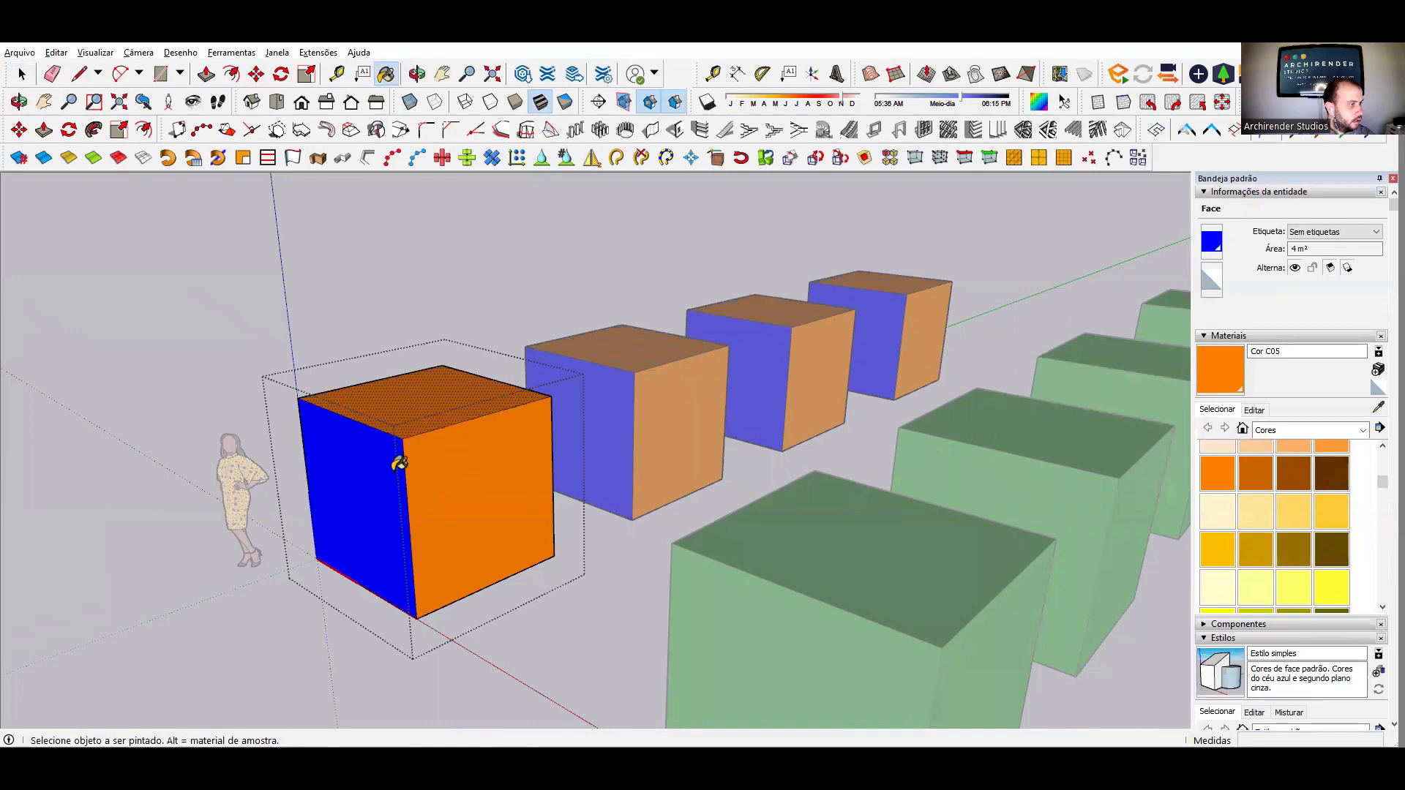
{"action": "left_click", "coordinate": [396, 463]}
{"action": "mouse_move", "coordinate": [345, 486]}
{"action": "middle_mouse_down"}
{"action": "mouse_move", "coordinate": [822, 486]}
{"action": "mouse_move", "coordinate": [734, 452]}
{"action": "mouse_move", "coordinate": [599, 508]}
{"action": "mouse_move", "coordinate": [678, 349]}
{"action": "mouse_move", "coordinate": [267, 563]}
{"action": "mouse_move", "coordinate": [198, 302]}
{"action": "middle_mouse_up"}
{"action": "scroll", "coordinate": [944, 490], "scroll_direction": "down", "scroll_amount": 2}
{"action": "middle_click_drag", "start_coordinate": [966, 488], "coordinate": [688, 497]}
- Push/Pull the top face of the open component cube upward by 1 m
{"action": "left_click", "coordinate": [21, 74]}
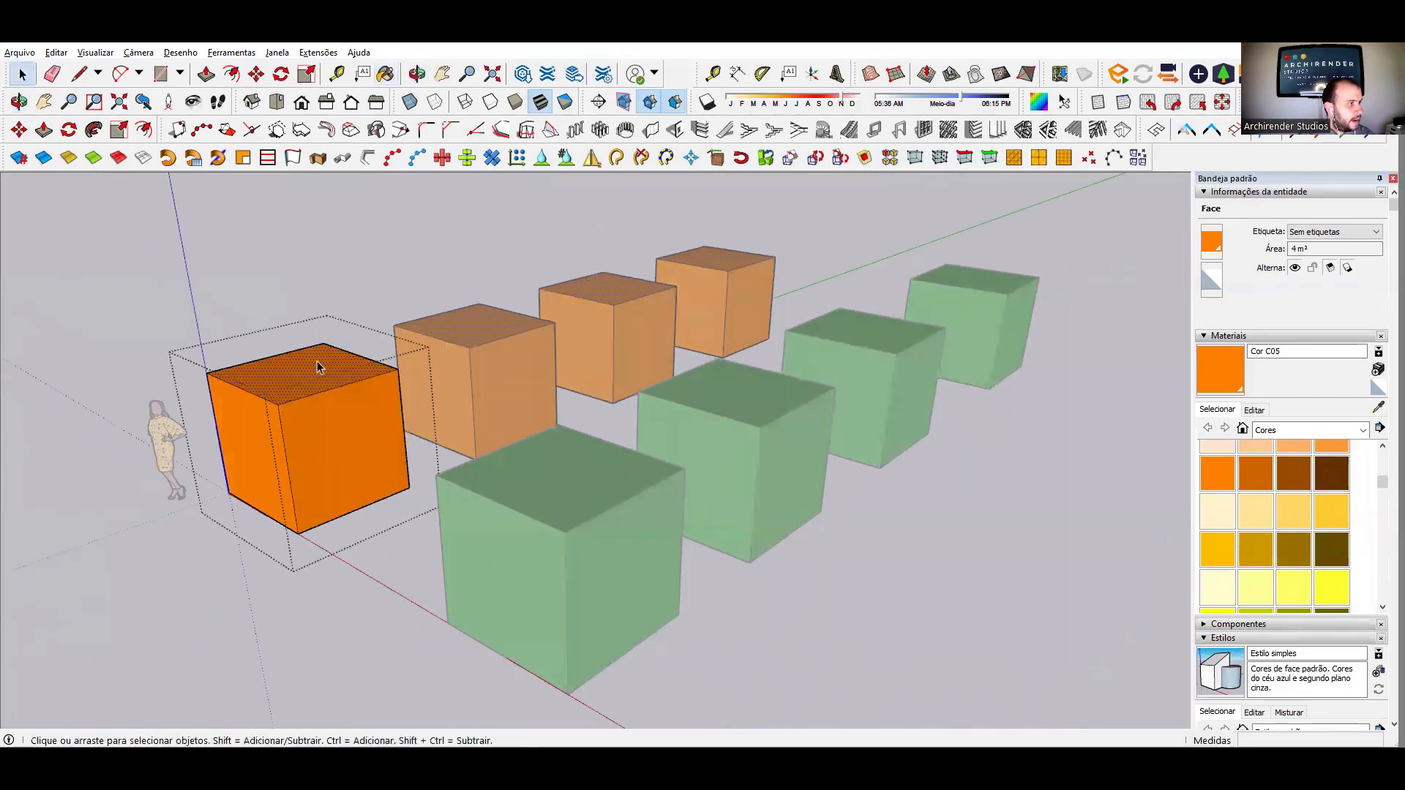
{"action": "scroll", "coordinate": [276, 392], "scroll_direction": "up", "scroll_amount": 2}
{"action": "left_click", "coordinate": [205, 74]}
{"action": "left_click", "coordinate": [319, 370]}
{"action": "left_click", "coordinate": [301, 276]}
{"action": "scroll", "coordinate": [715, 508], "scroll_direction": "down", "scroll_amount": 4}
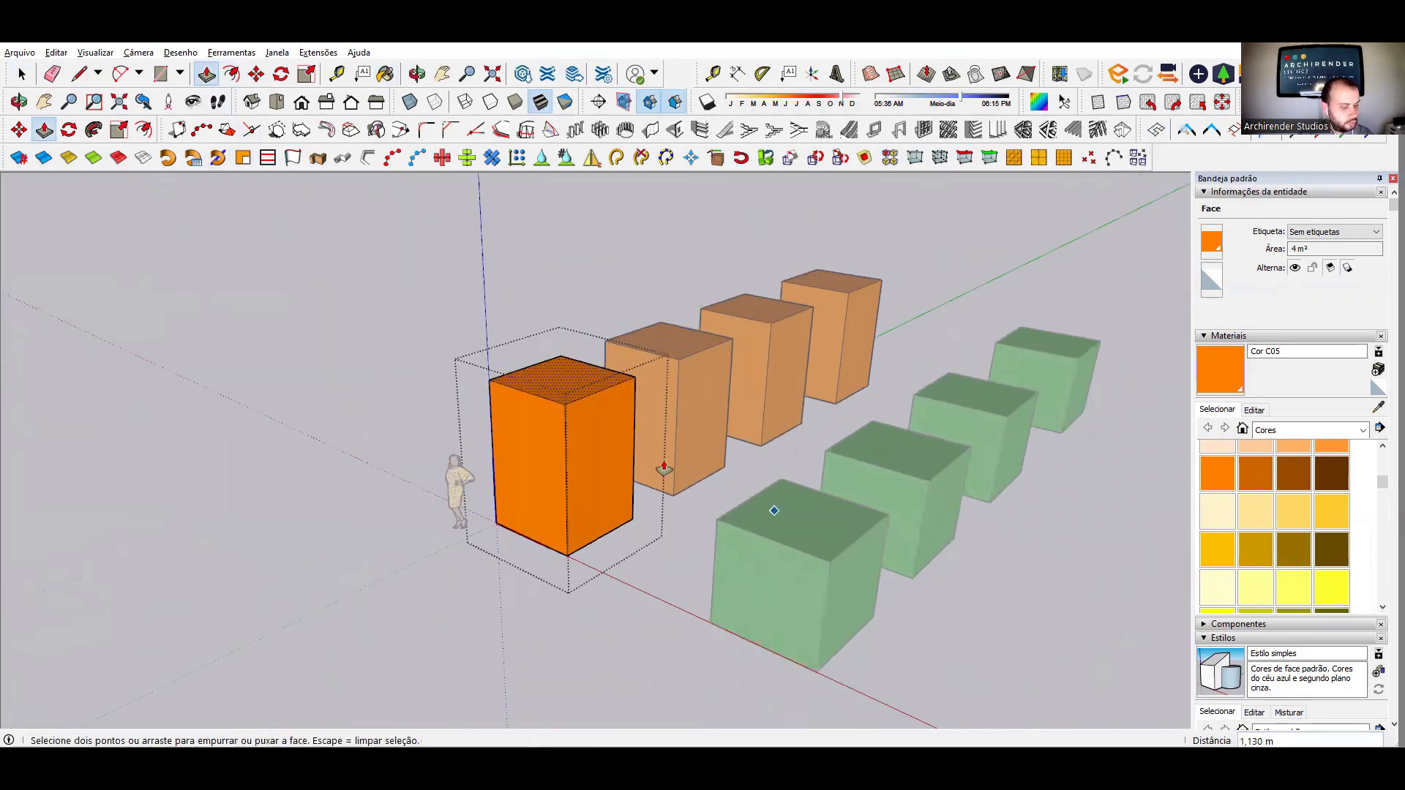
{"action": "key", "text": "Escape"}
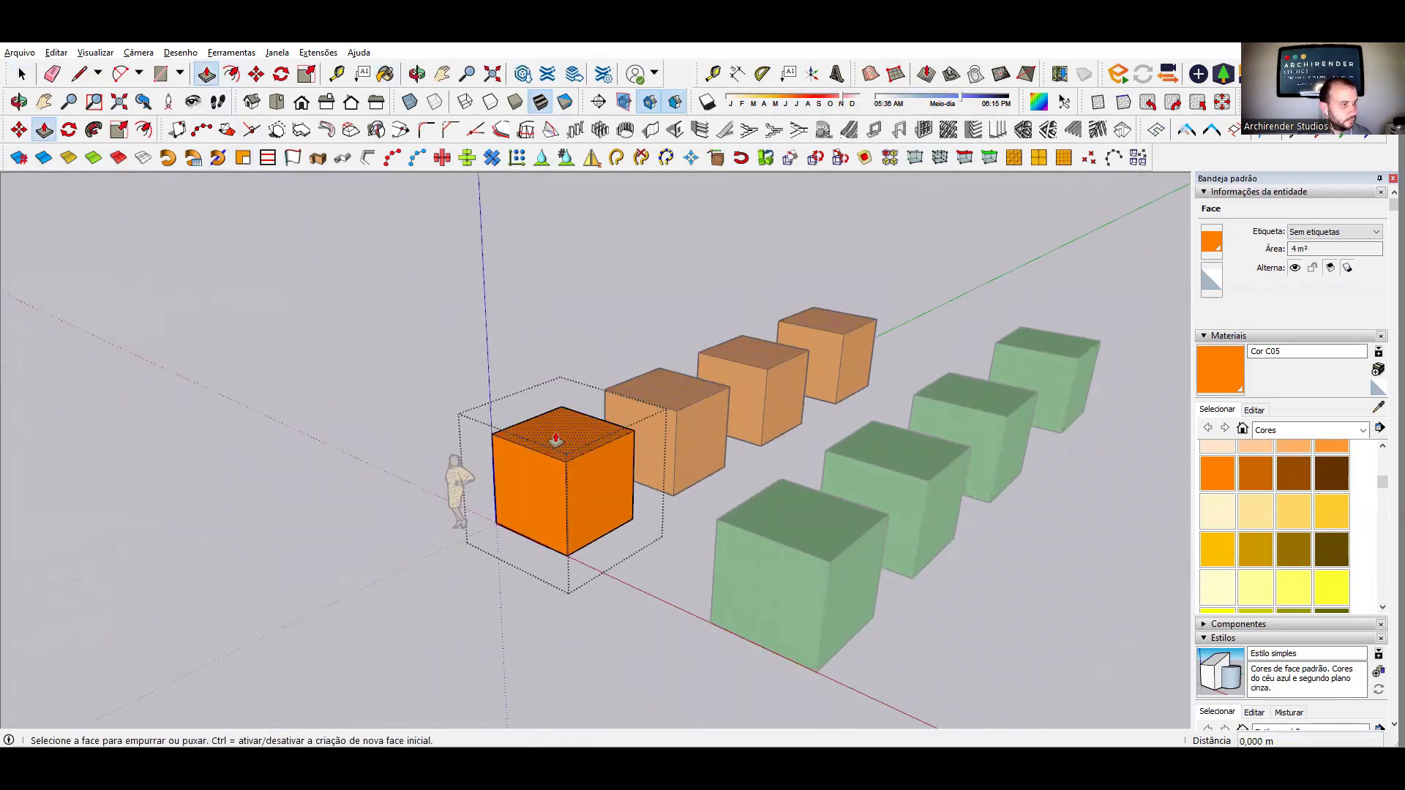
{"action": "double_click", "coordinate": [558, 395]}
{"action": "left_click", "coordinate": [557, 399]}
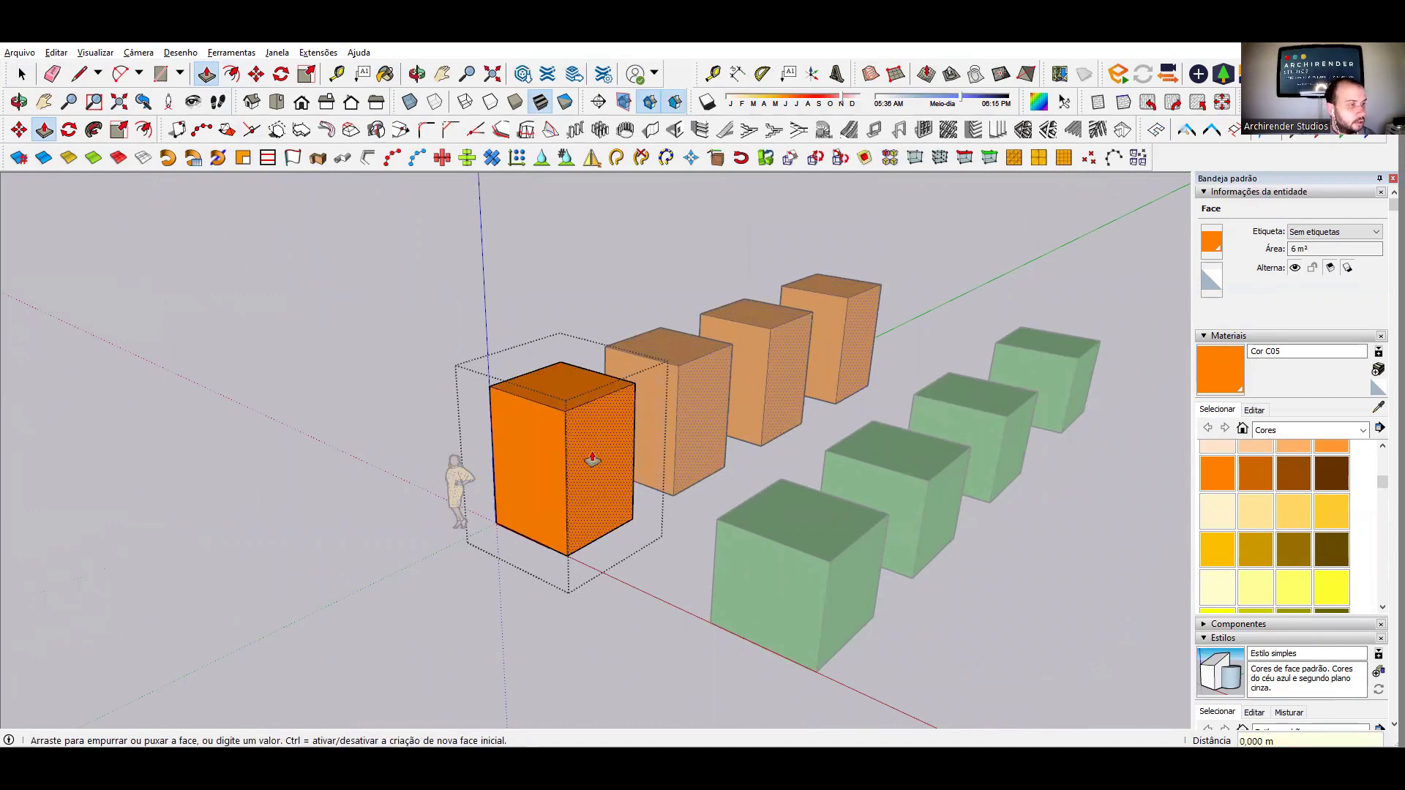
- Extend the open component 1 m along the red axis by pulling out its side face, and end Push/Pull
{"action": "left_click", "coordinate": [666, 491]}
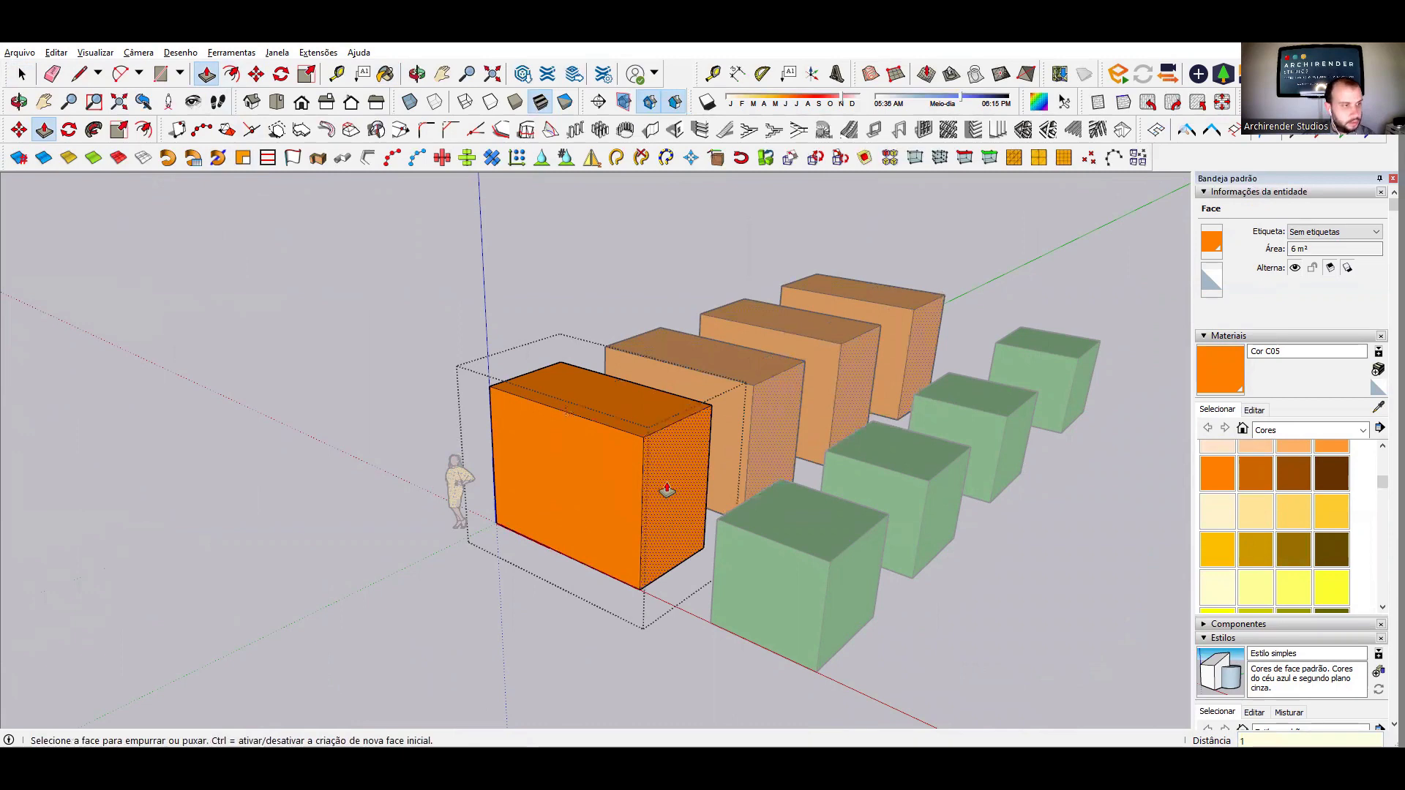
{"action": "key", "text": "ctrl+z"}
{"action": "left_click", "coordinate": [564, 528]}
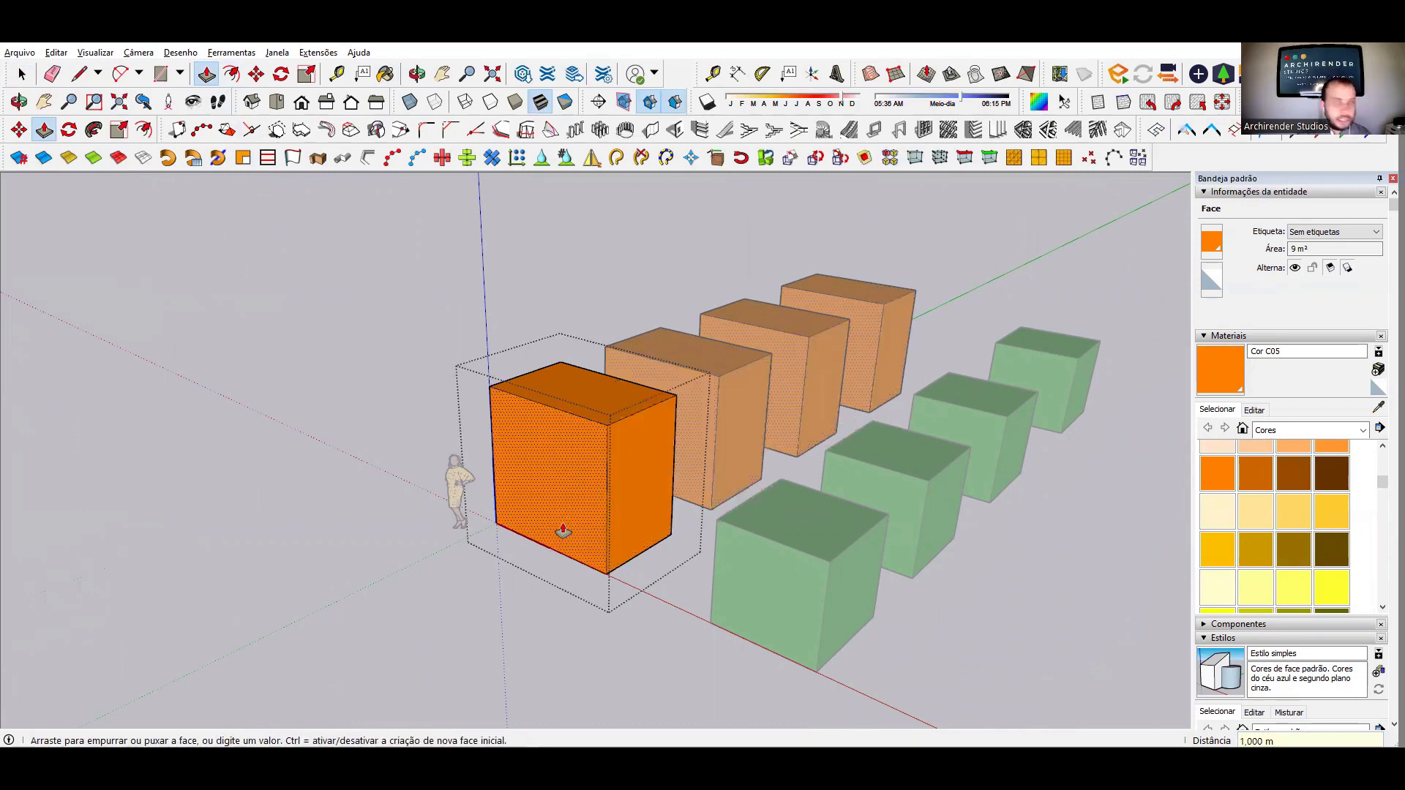
{"action": "key", "text": "Escape"}
{"action": "key", "text": "space"}
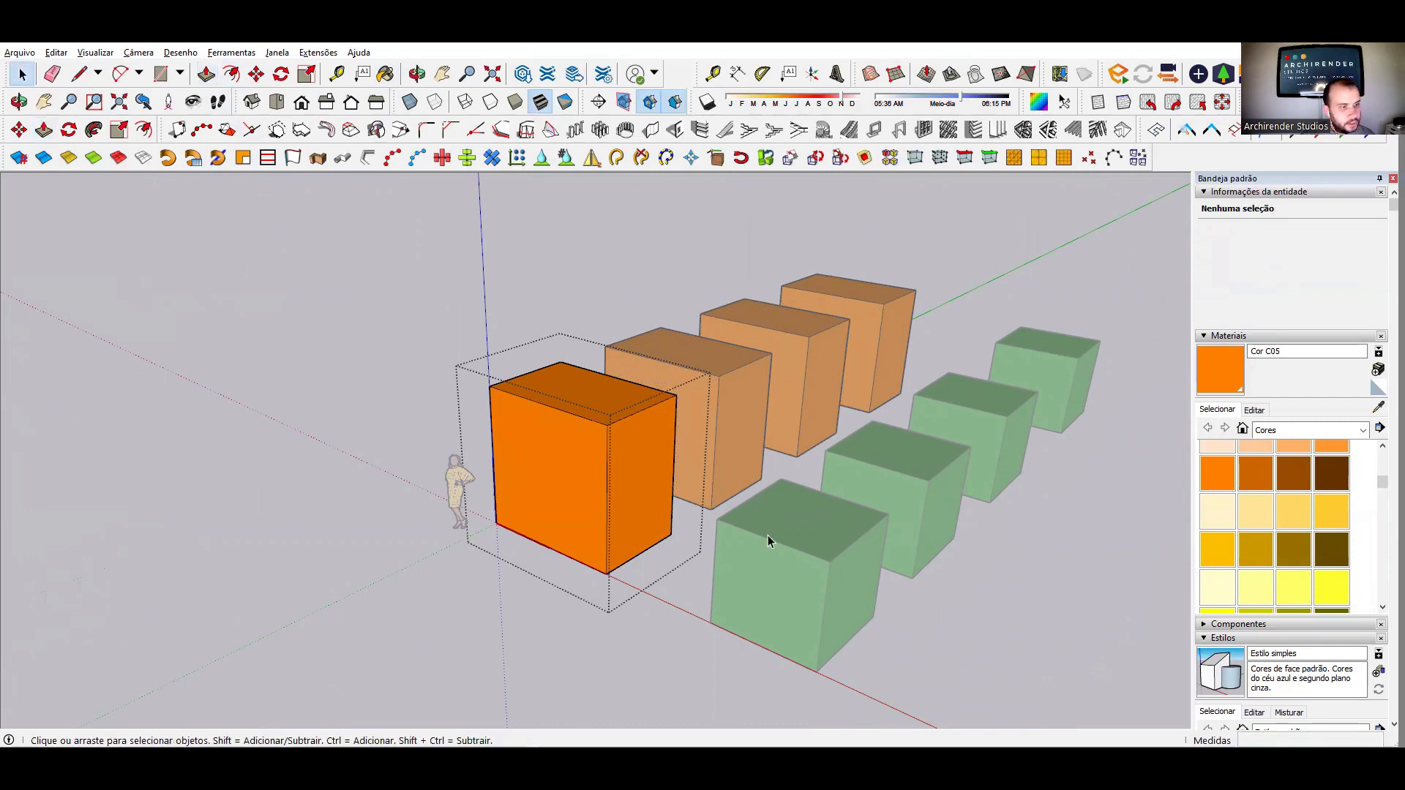
- Open the frontmost green grouped cube, pull its top face up by 1 m and leave group editing
{"action": "double_click", "coordinate": [794, 527]}
{"action": "left_click", "coordinate": [843, 553]}
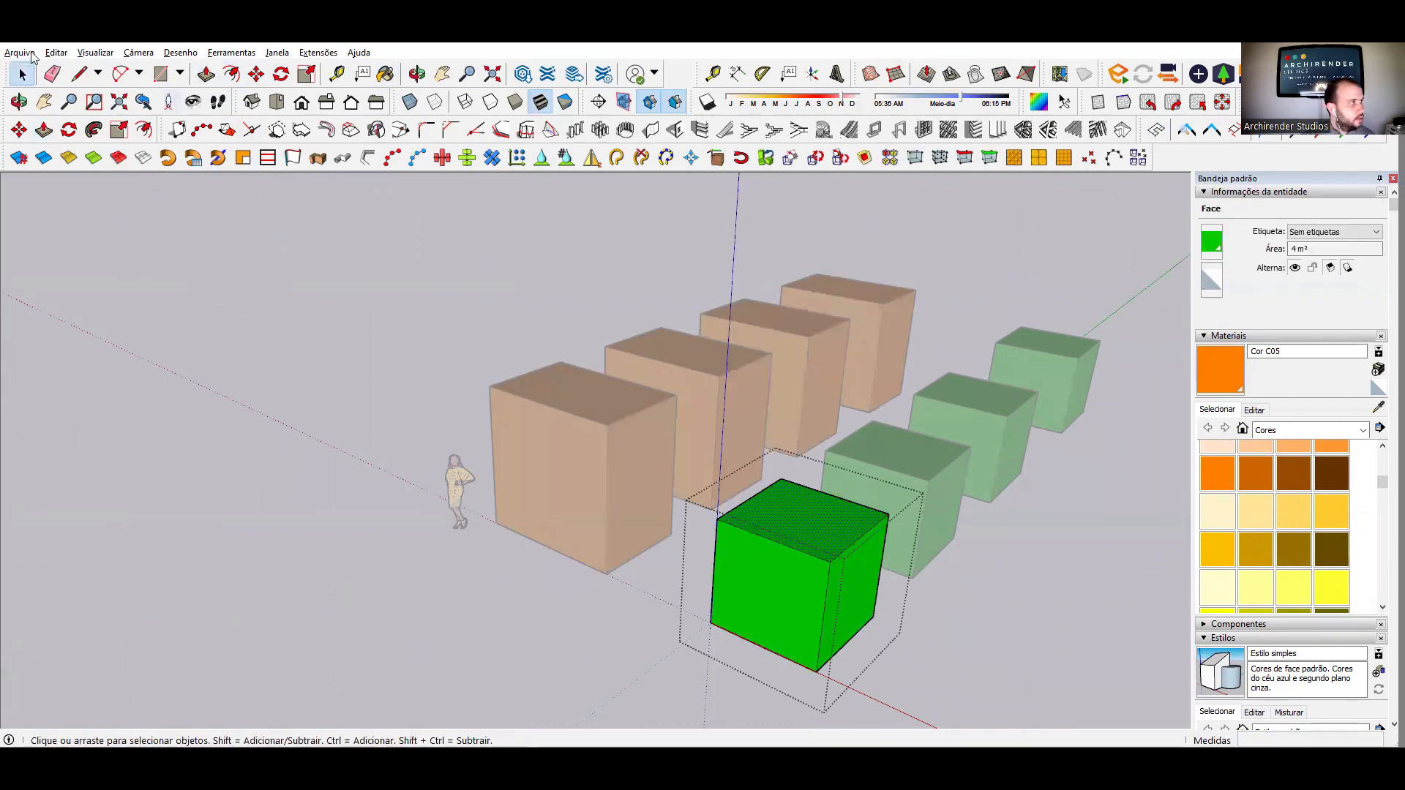
{"action": "left_click", "coordinate": [206, 74]}
{"action": "left_click_drag", "start_coordinate": [815, 521], "coordinate": [779, 442]}
{"action": "type", "text": "1"}
{"action": "key", "text": "Return"}
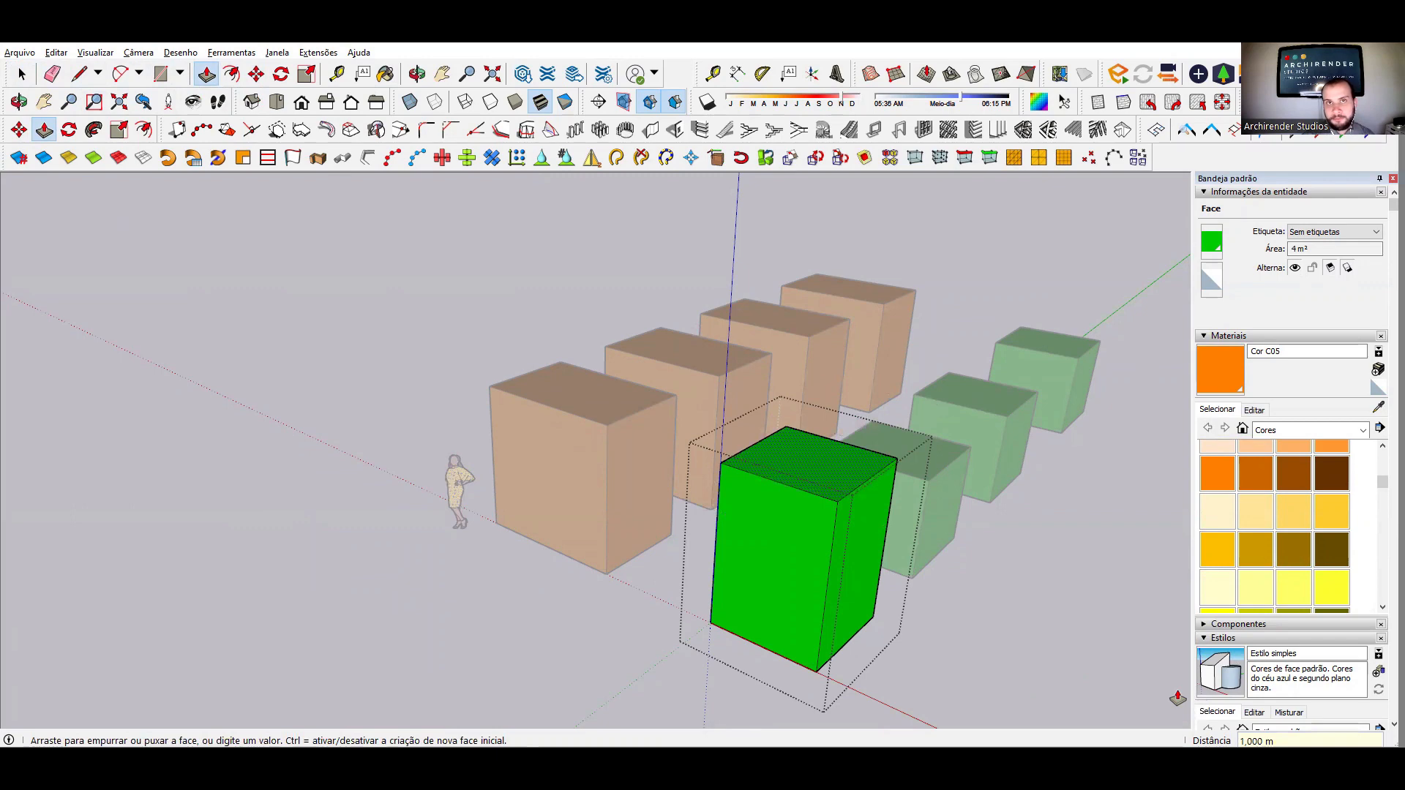
{"action": "left_click", "coordinate": [21, 74]}
{"action": "left_click", "coordinate": [377, 306]}
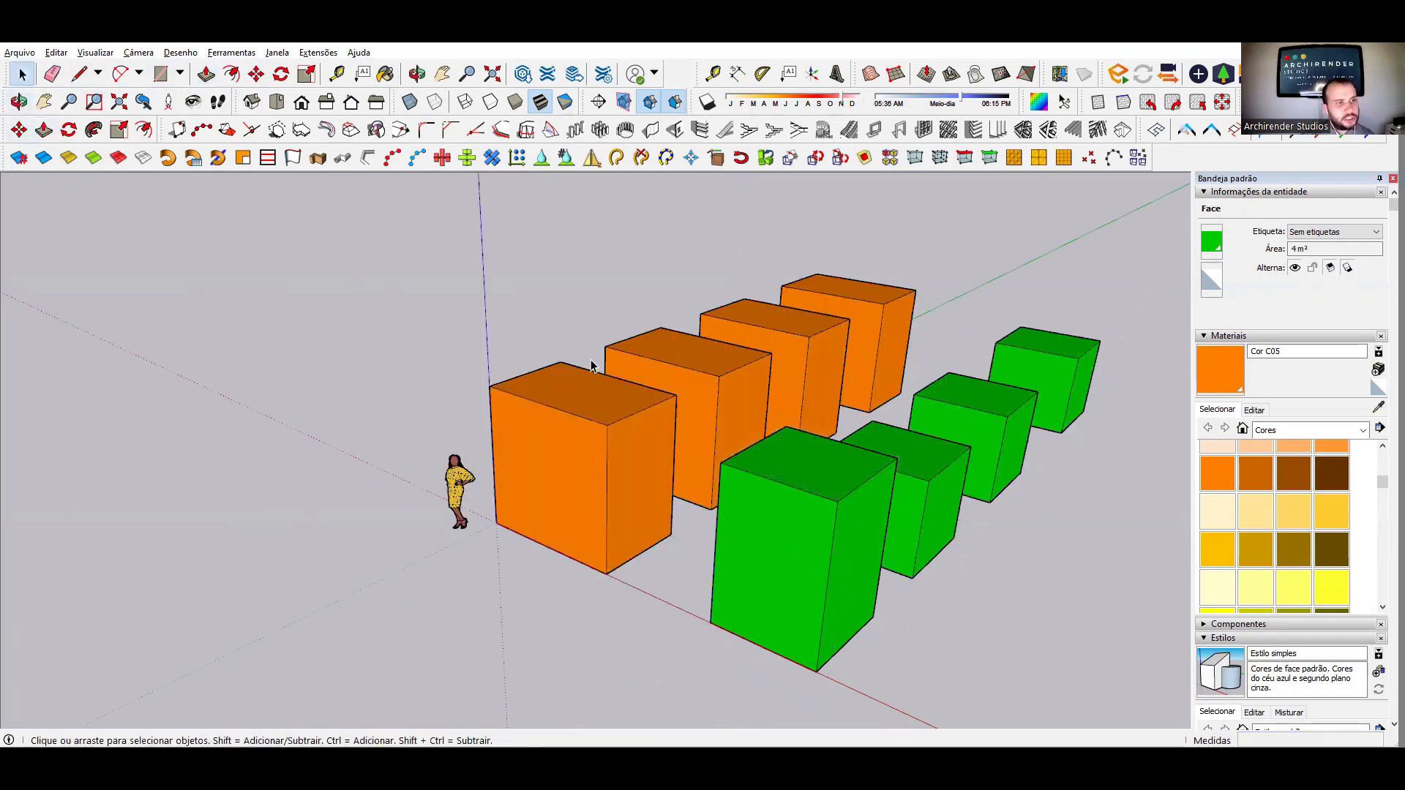
- Delete the four orange component boxes
{"action": "left_click", "coordinate": [593, 364]}
{"action": "middle_click_drag", "start_coordinate": [668, 380], "coordinate": [564, 355]}
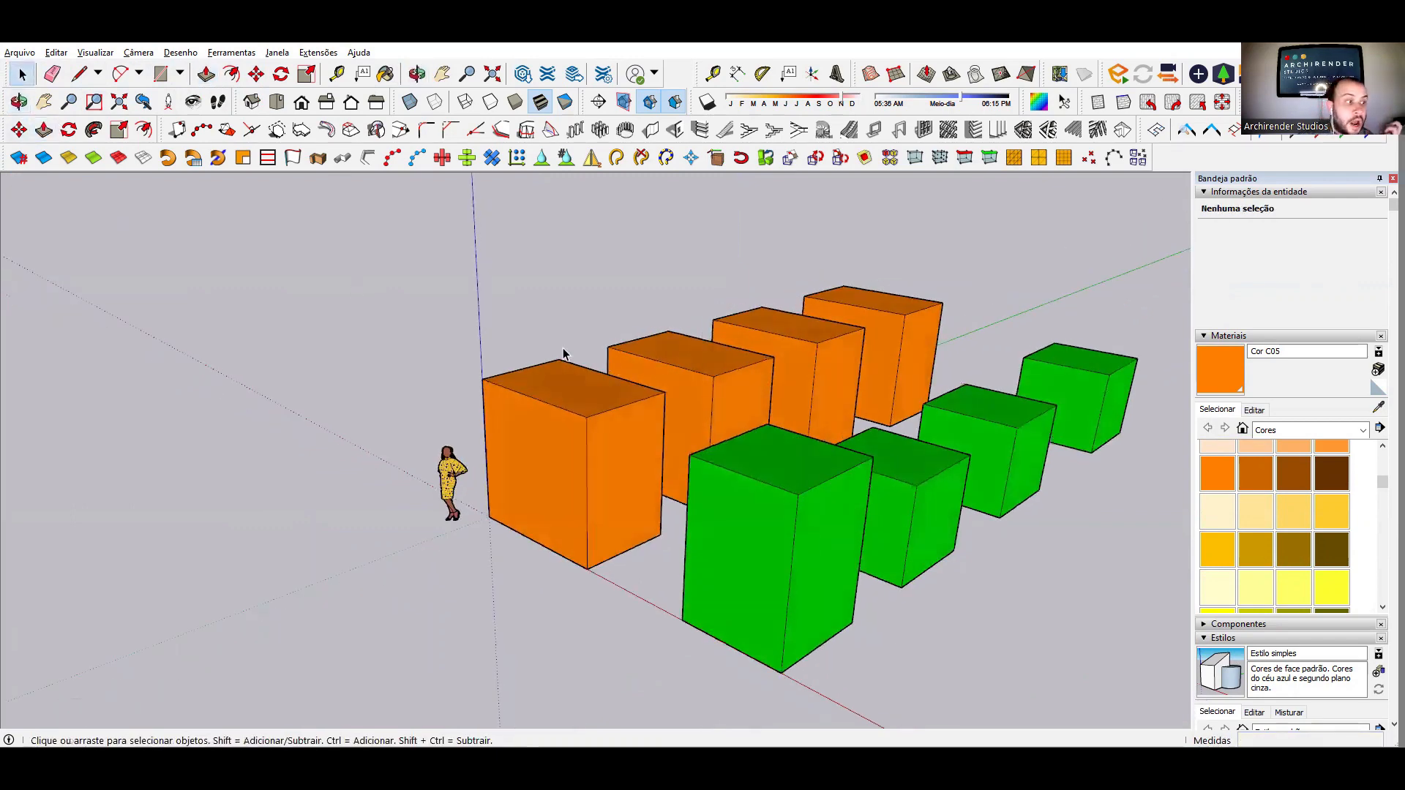
{"action": "left_click", "coordinate": [567, 404]}
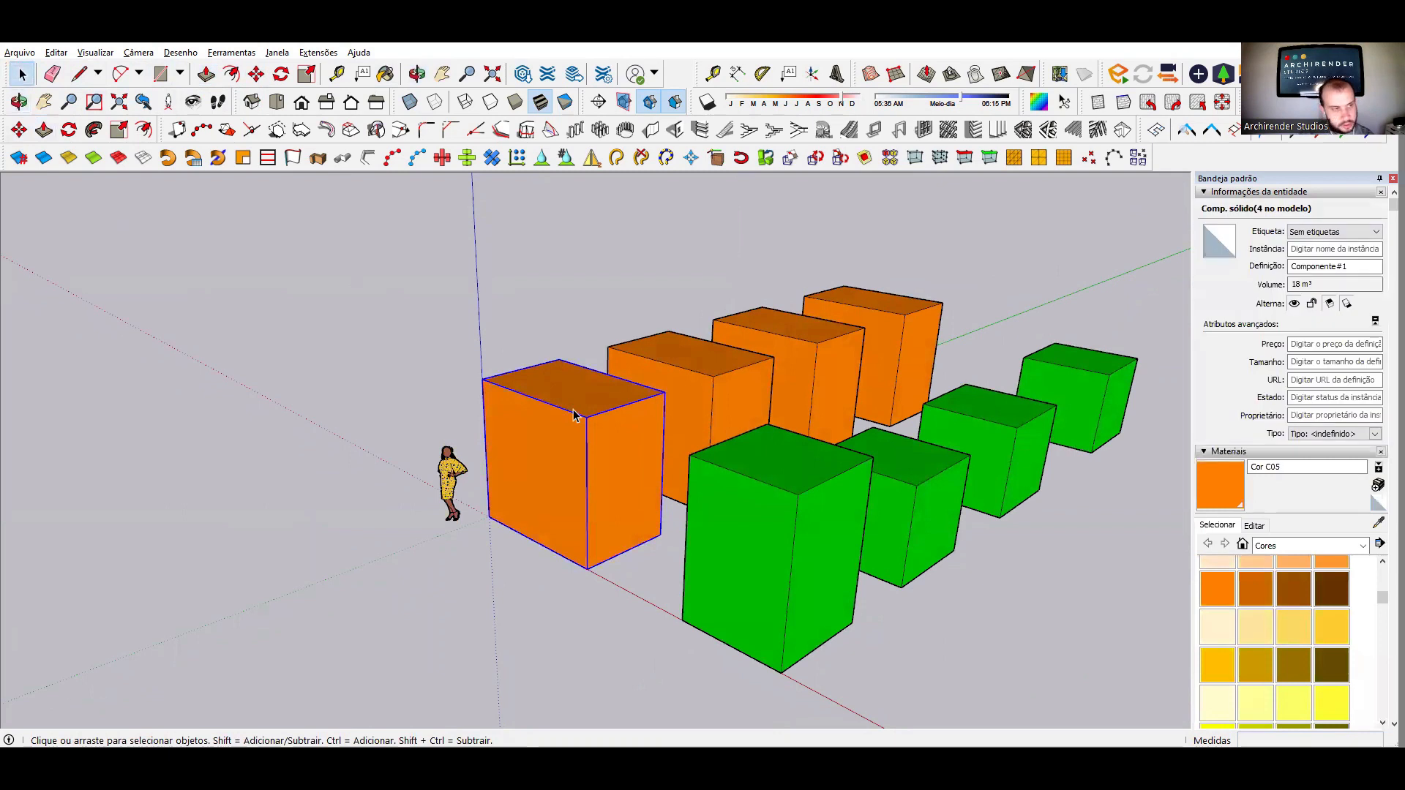
{"action": "key", "text": "Delete"}
{"action": "left_click", "coordinate": [713, 375]}
{"action": "key", "text": "Delete"}
{"action": "left_click", "coordinate": [763, 383]}
{"action": "key", "text": "Delete"}
{"action": "left_click", "coordinate": [891, 348]}
{"action": "key", "text": "Delete"}
- Delete the four green grouped boxes
{"action": "left_click", "coordinate": [797, 543]}
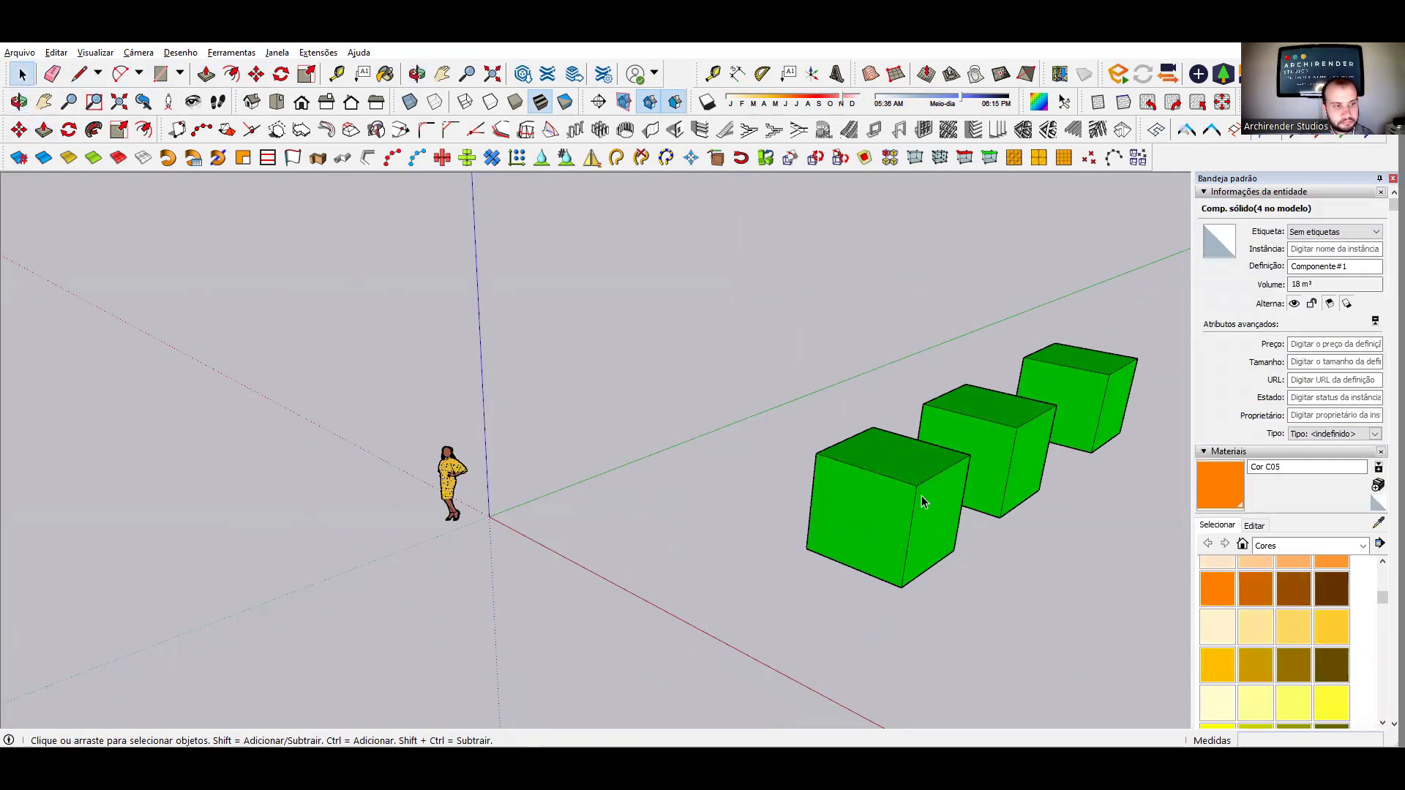
{"action": "key", "text": "Delete"}
{"action": "left_click", "coordinate": [1041, 462]}
{"action": "key", "text": "Delete"}
{"action": "left_click", "coordinate": [1095, 385]}
{"action": "key", "text": "Delete"}
- Draw a small rectangle of about 0.02 by 0.01 m on the ground, starting at the origin
{"action": "middle_click_drag", "start_coordinate": [1034, 459], "coordinate": [776, 498]}
{"action": "left_click", "coordinate": [165, 74]}
{"action": "scroll", "coordinate": [556, 527], "scroll_direction": "up", "scroll_amount": 5}
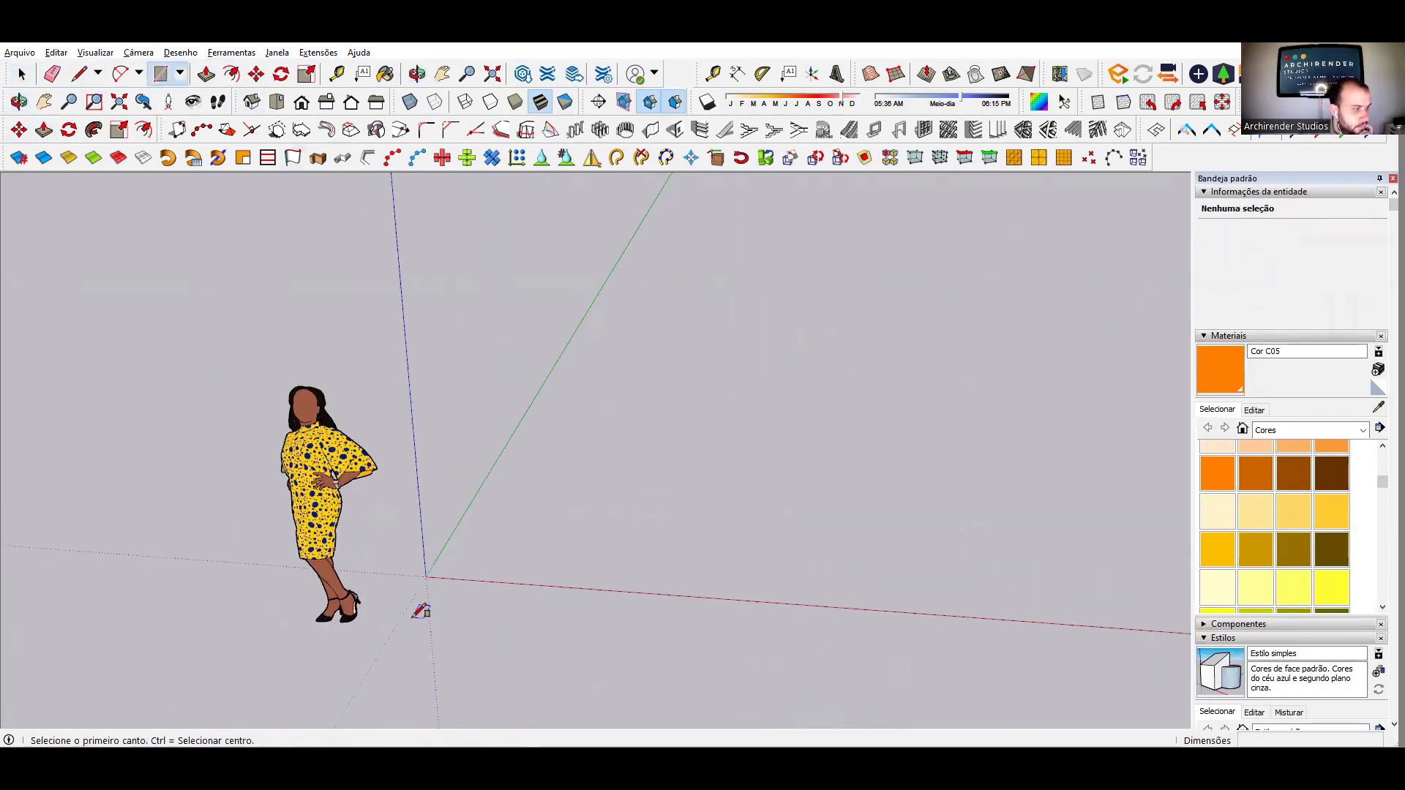
{"action": "scroll", "coordinate": [421, 611], "scroll_direction": "up", "scroll_amount": 1}
{"action": "left_click", "coordinate": [428, 572]}
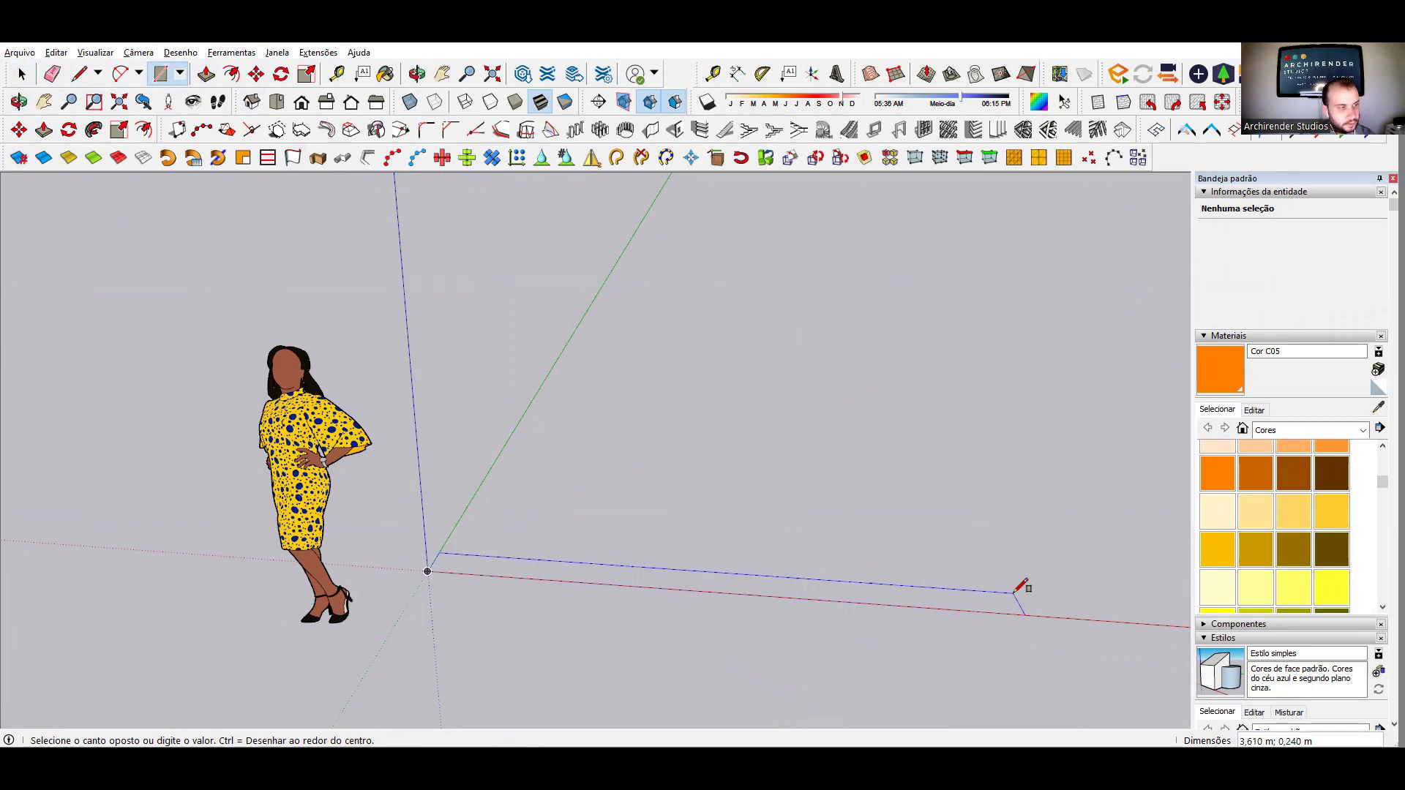
{"action": "scroll", "coordinate": [480, 545], "scroll_direction": "up", "scroll_amount": 3}
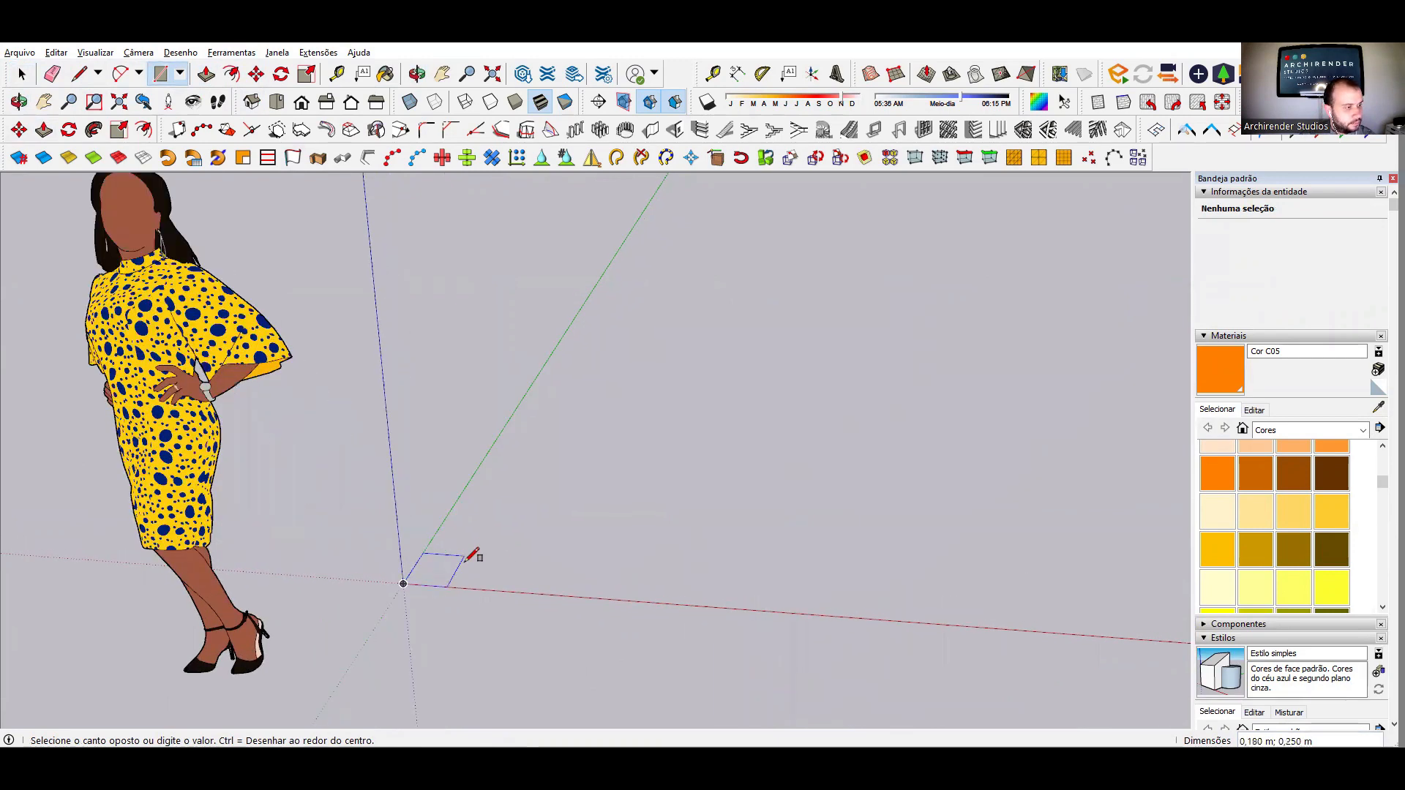
{"action": "scroll", "coordinate": [452, 570], "scroll_direction": "up", "scroll_amount": 2}
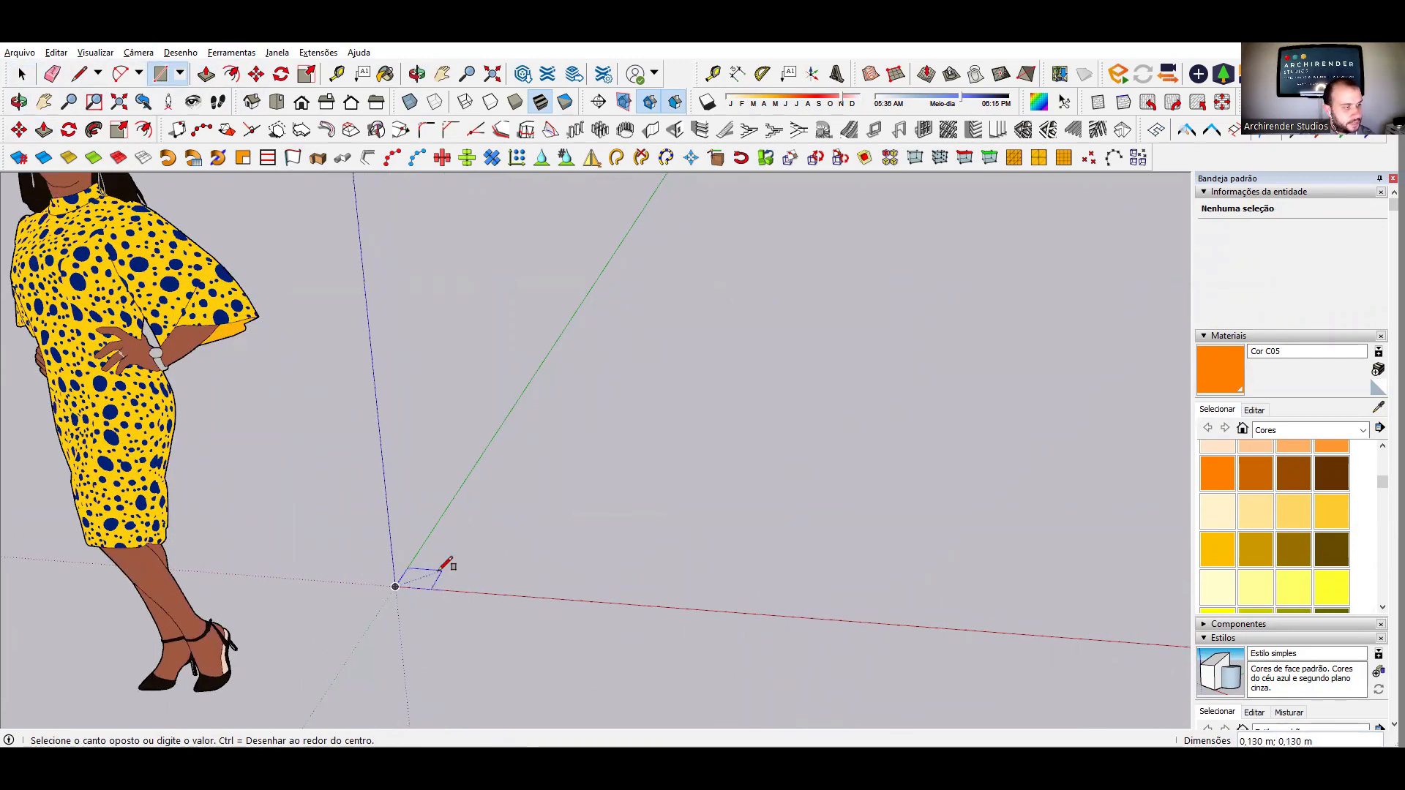
{"action": "scroll", "coordinate": [446, 567], "scroll_direction": "up", "scroll_amount": 3}
{"action": "scroll", "coordinate": [428, 581], "scroll_direction": "up", "scroll_amount": 1}
{"action": "scroll", "coordinate": [423, 590], "scroll_direction": "up", "scroll_amount": 3}
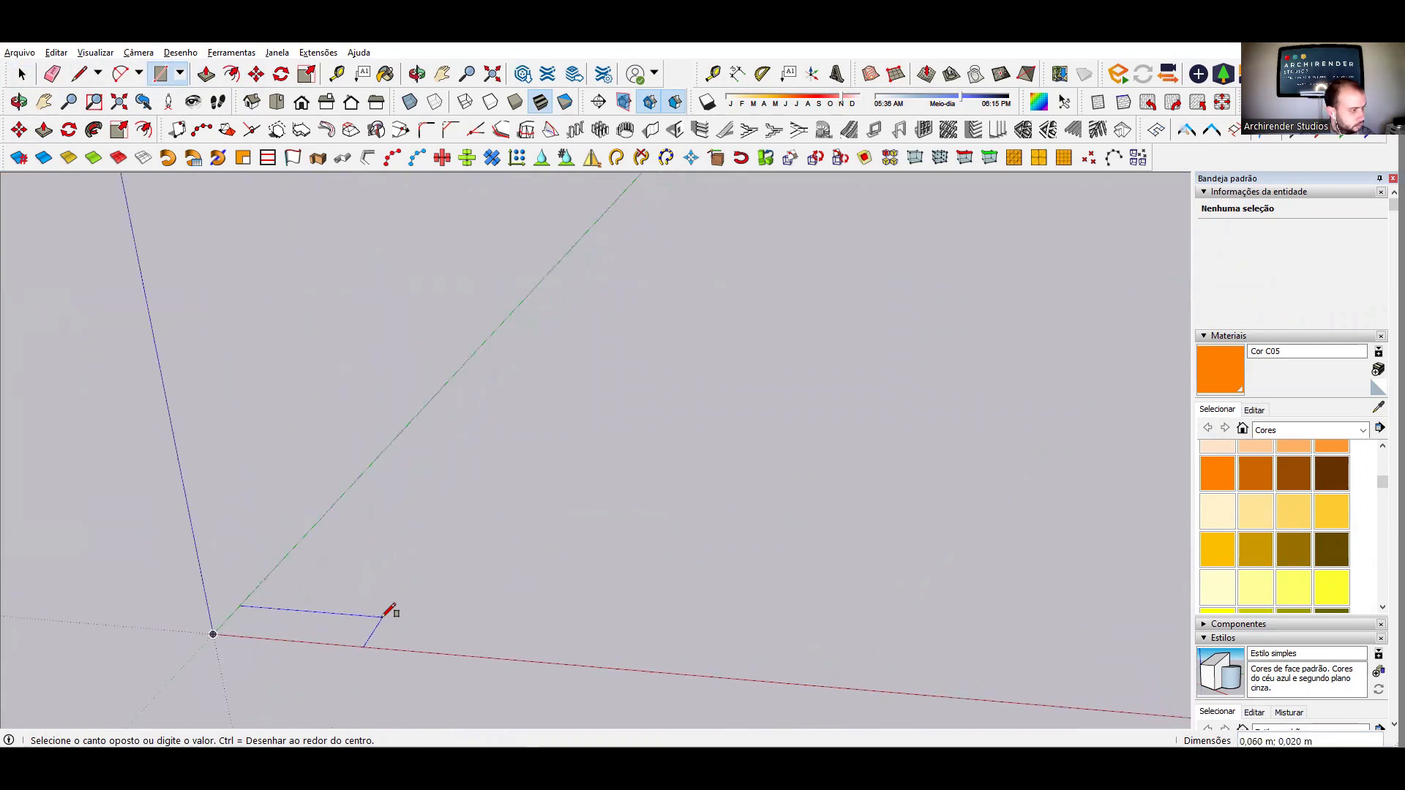
{"action": "left_click", "coordinate": [278, 622]}
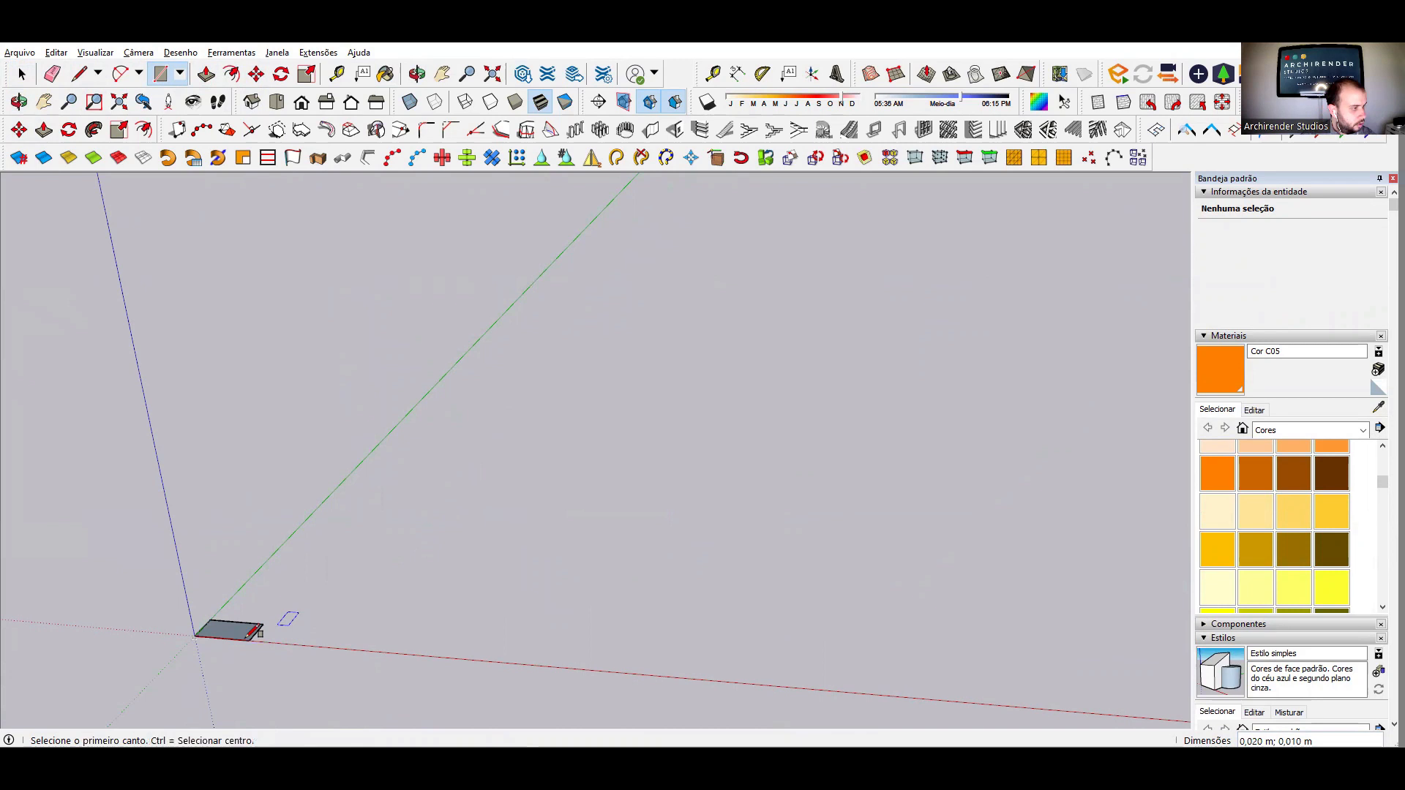
{"action": "key", "text": "space"}
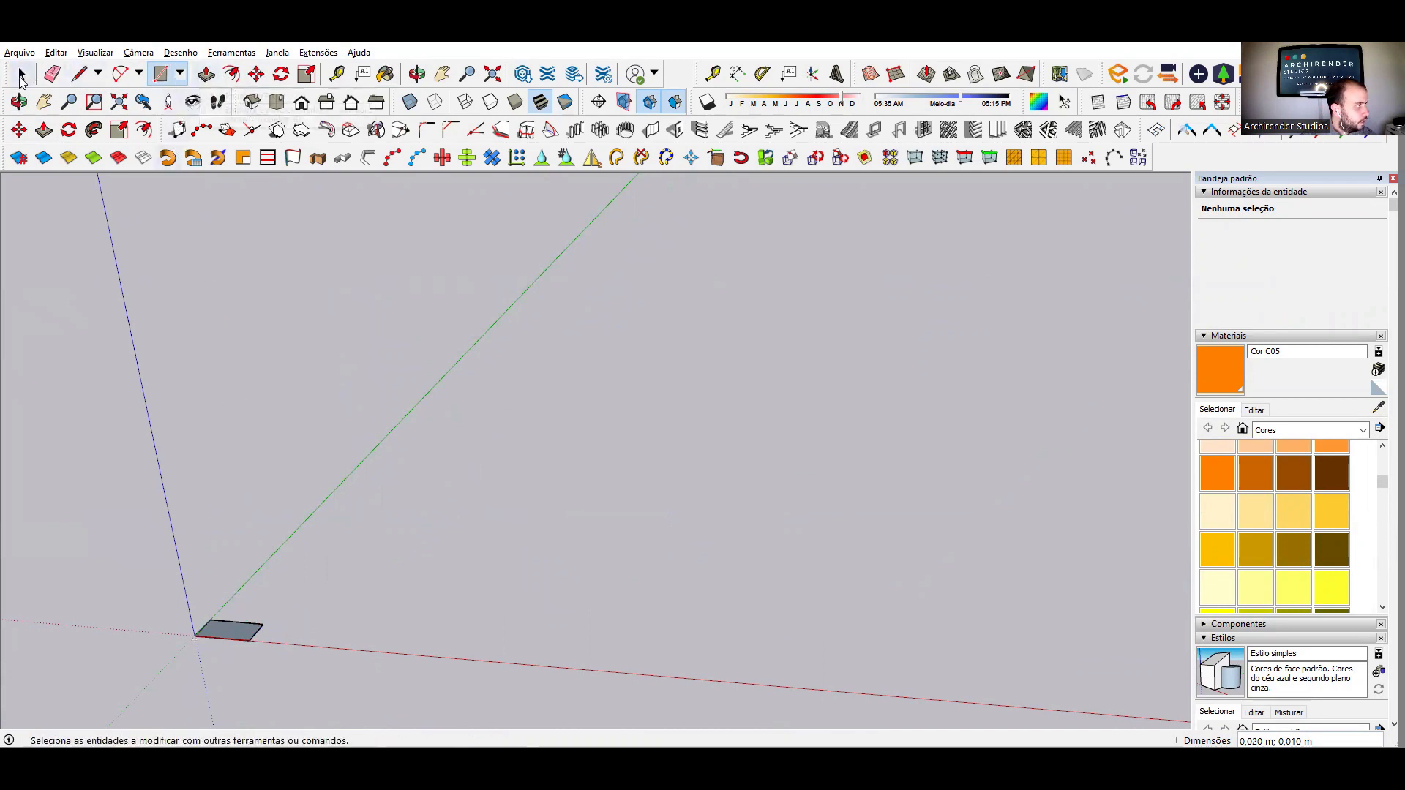
- Push/Pull the small rectangle at the origin upward by 3 m into a thin slat
{"action": "scroll", "coordinate": [734, 695], "scroll_direction": "down", "scroll_amount": 3}
{"action": "scroll", "coordinate": [390, 628], "scroll_direction": "up", "scroll_amount": 1}
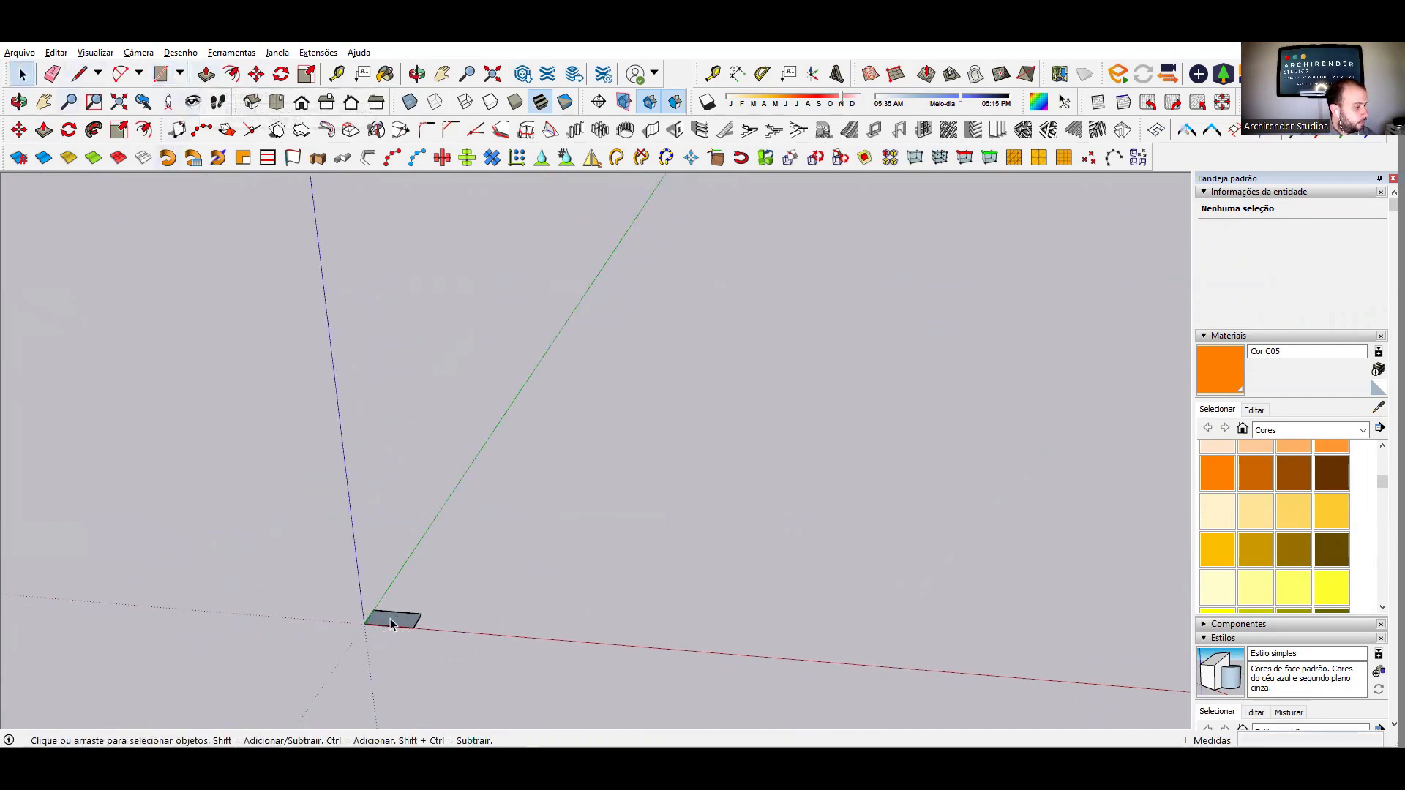
{"action": "left_click", "coordinate": [206, 74]}
{"action": "left_click_drag", "start_coordinate": [386, 628], "coordinate": [428, 395]}
{"action": "key", "text": "Return"}
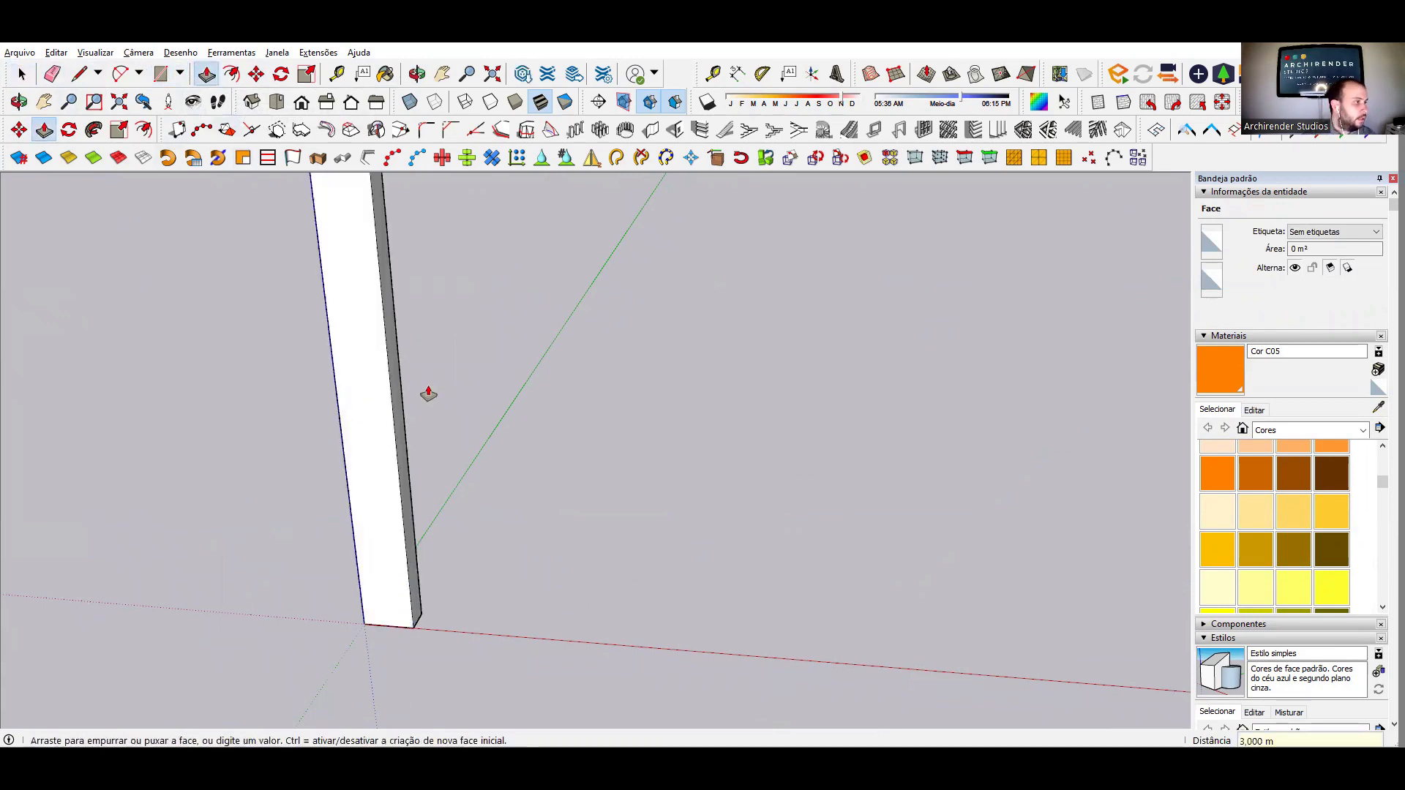
{"action": "middle_click_drag", "start_coordinate": [793, 565], "coordinate": [722, 464]}
{"action": "scroll", "coordinate": [723, 464], "scroll_direction": "down", "scroll_amount": 10}
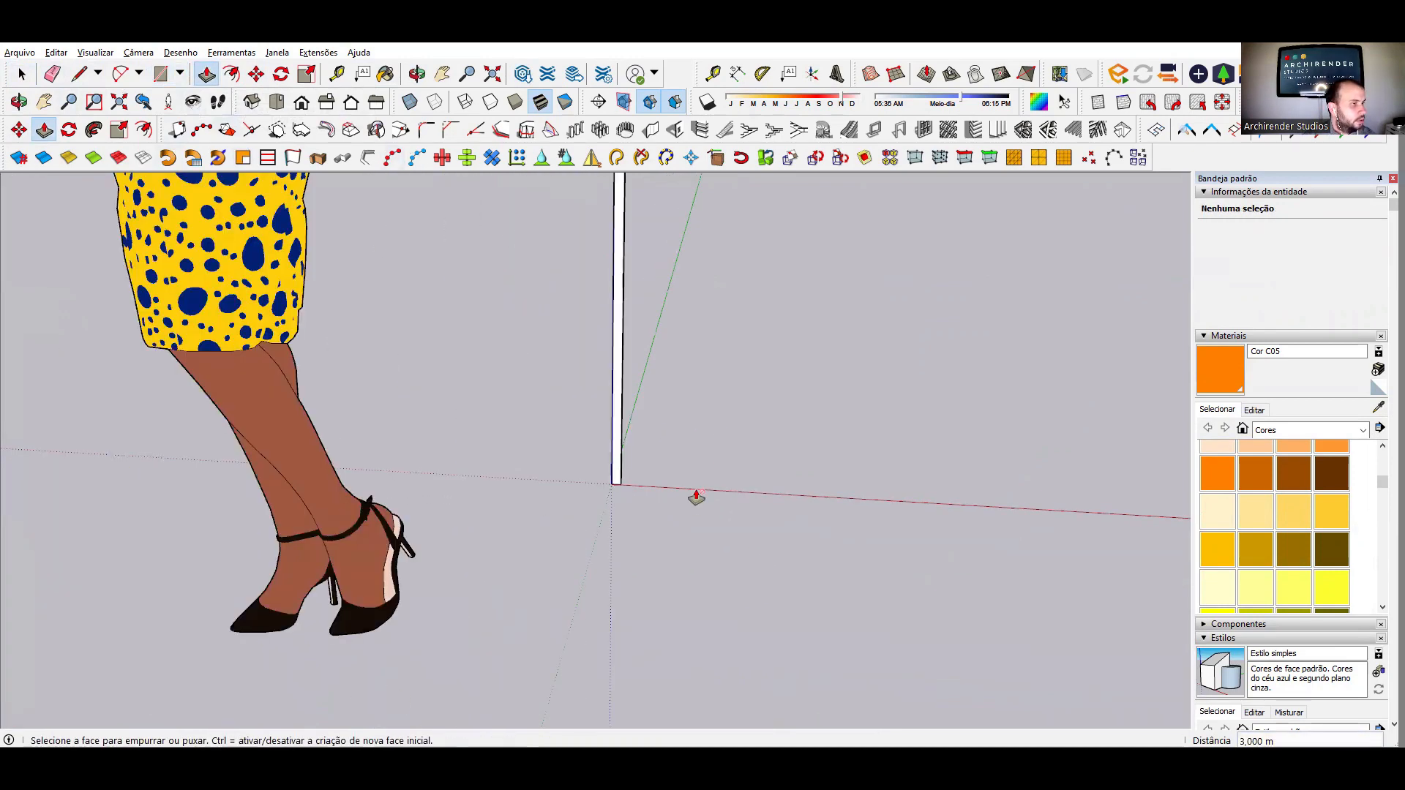
{"action": "scroll", "coordinate": [630, 493], "scroll_direction": "up", "scroll_amount": 5}
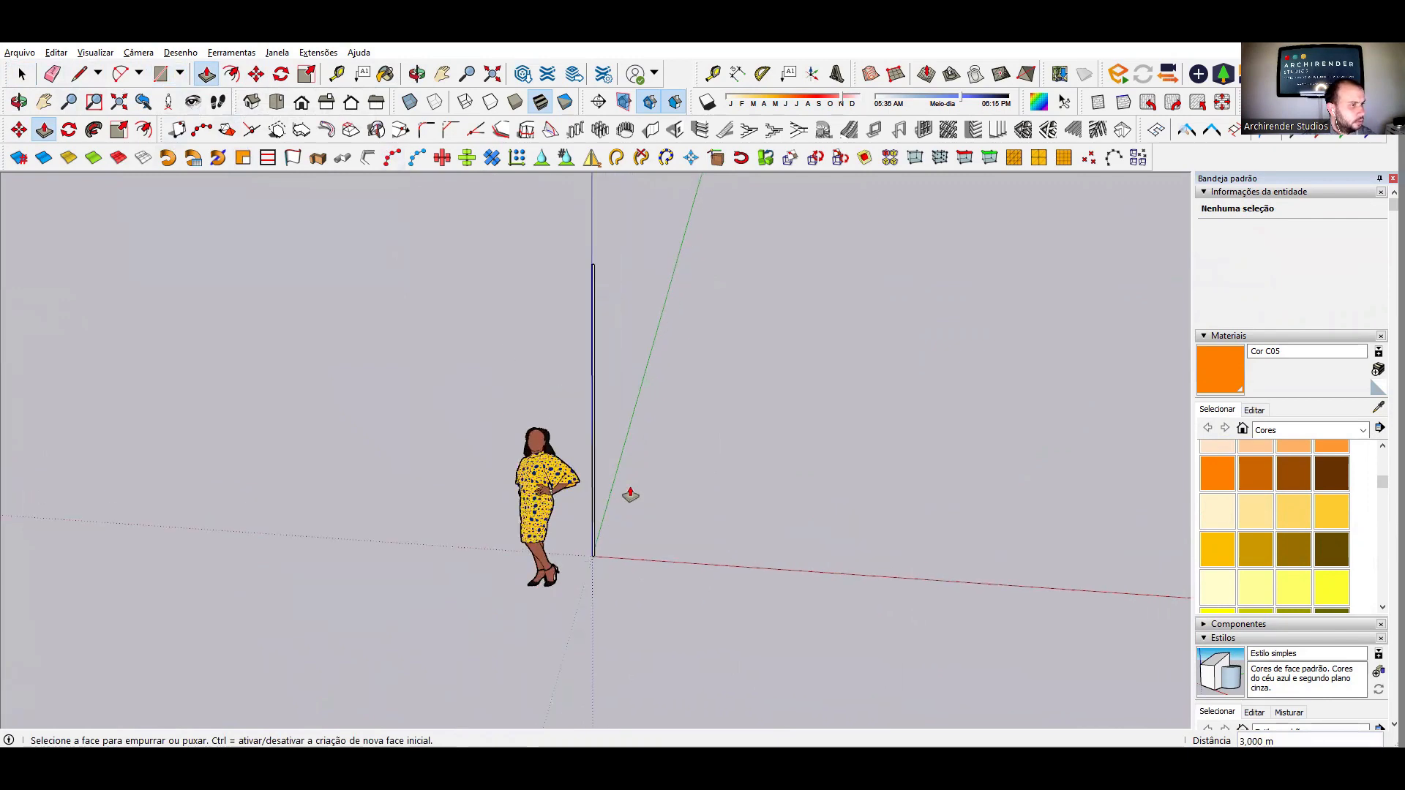
- Select all the geometry of the thin slat and make it a group
{"action": "left_click", "coordinate": [22, 74]}
{"action": "scroll", "coordinate": [615, 660], "scroll_direction": "up", "scroll_amount": 8}
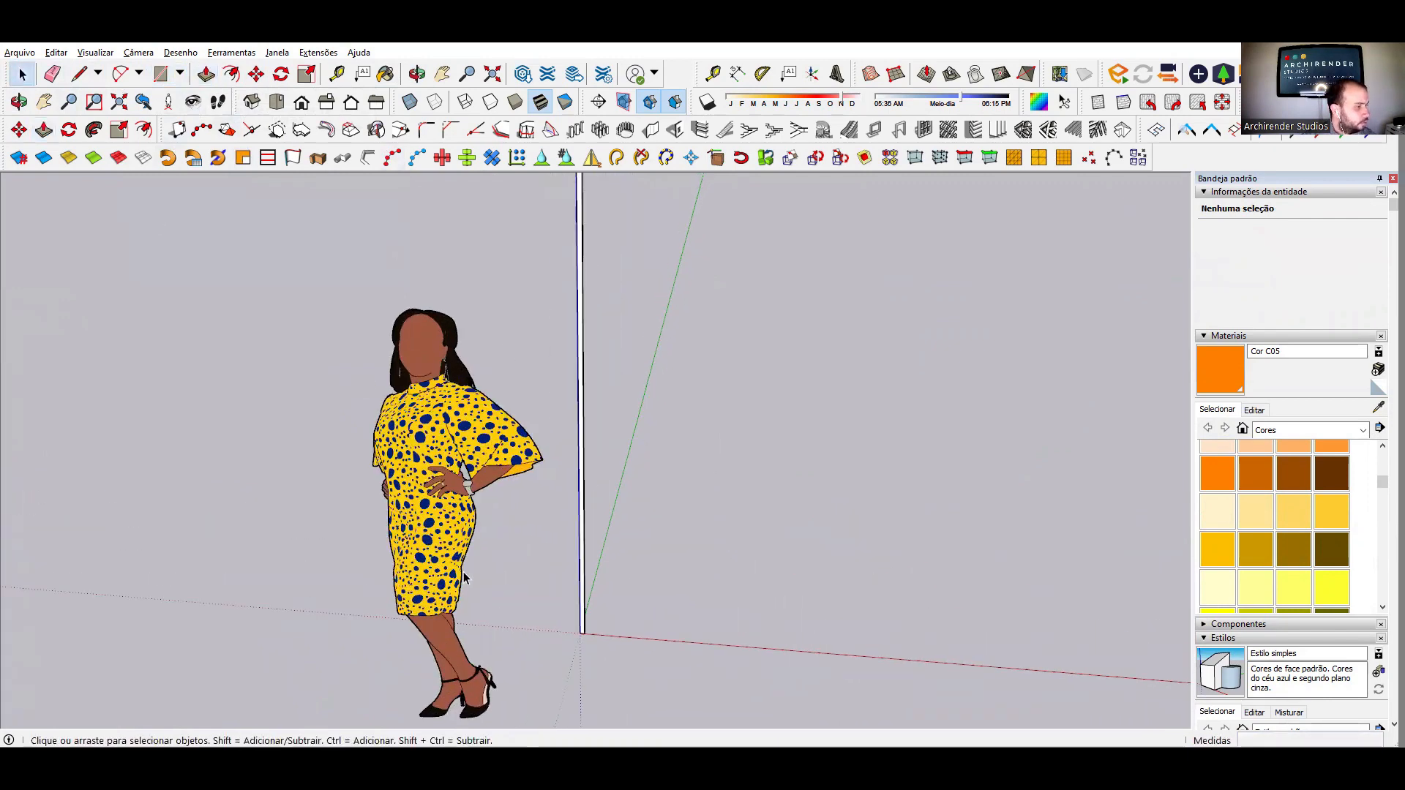
{"action": "triple_click", "coordinate": [597, 651]}
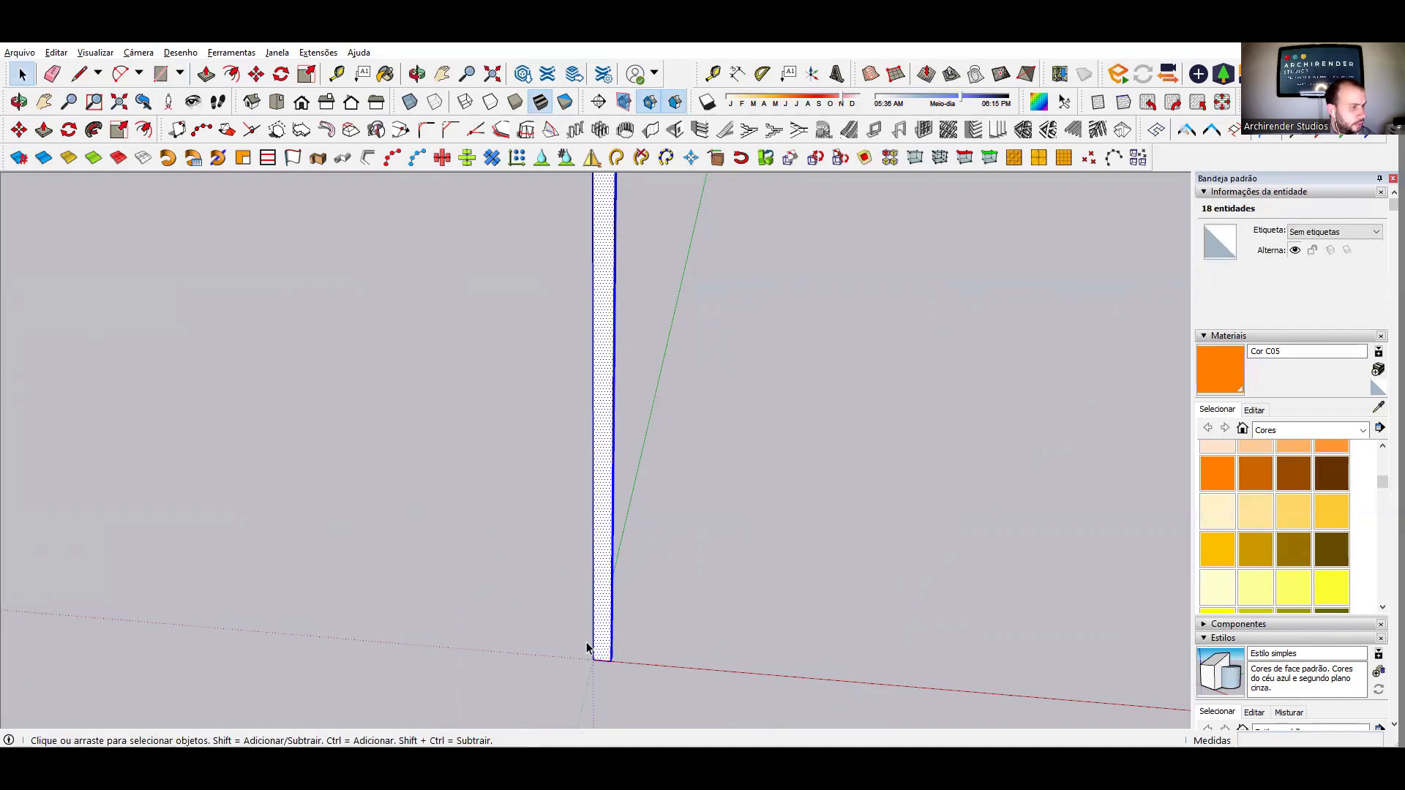
{"action": "right_click", "coordinate": [603, 642]}
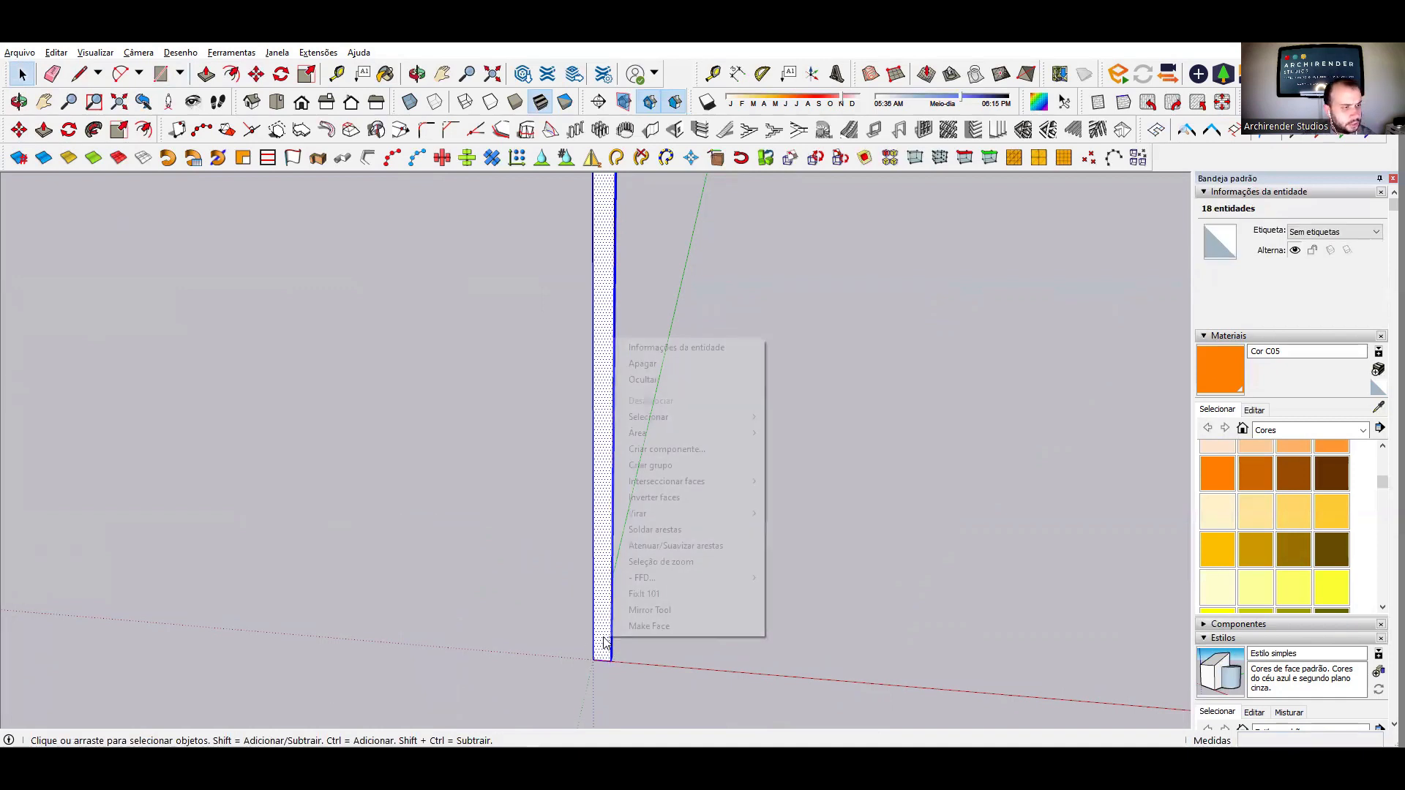
{"action": "left_click", "coordinate": [651, 467]}
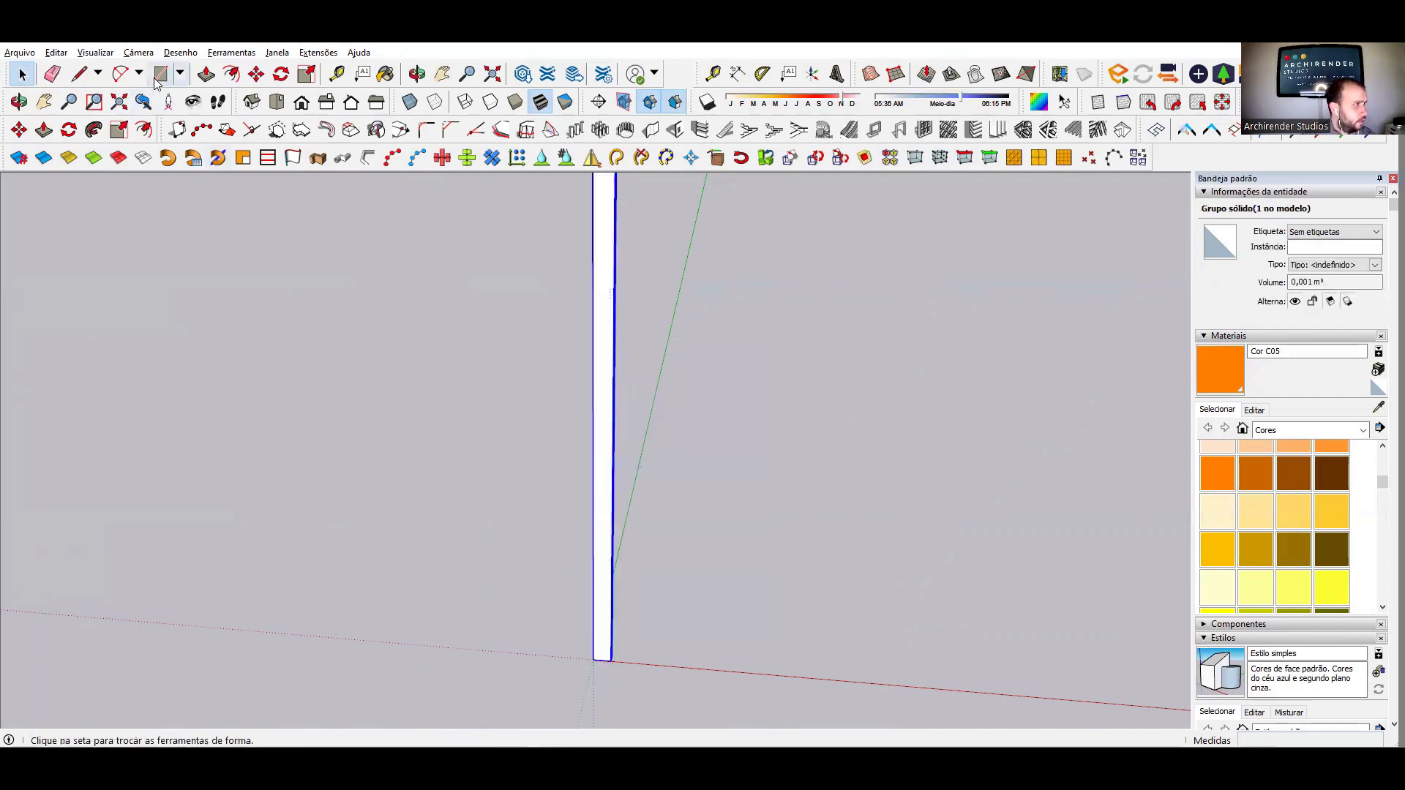
- Copy the grouped slat along the red axis at 0.04 m spacing, repeated as an array of 10 copies
{"action": "key", "text": "m"}
{"action": "middle_click_drag", "start_coordinate": [530, 681], "coordinate": [622, 627]}
{"action": "left_click", "coordinate": [626, 597]}
{"action": "key", "text": "ctrl"}
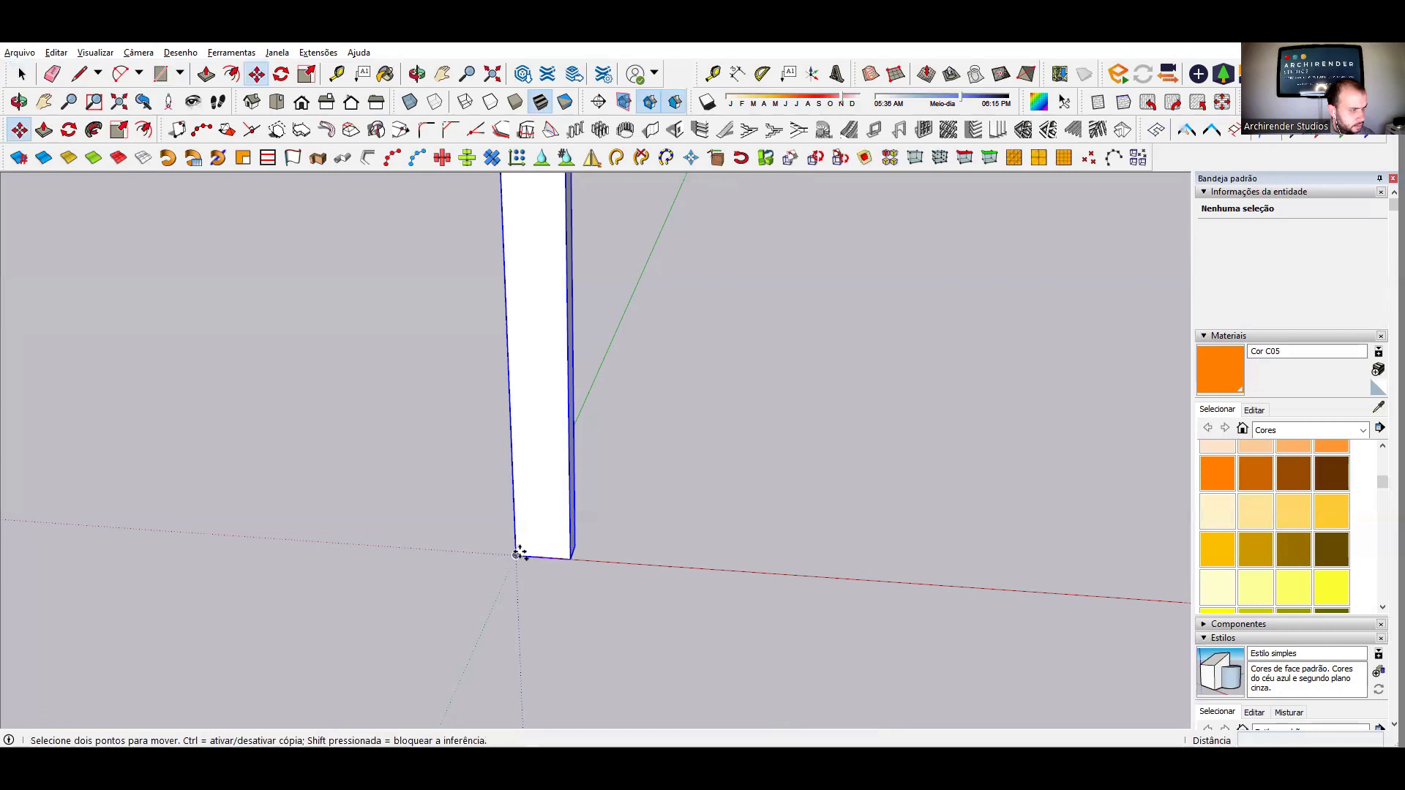
{"action": "left_click", "coordinate": [518, 557]}
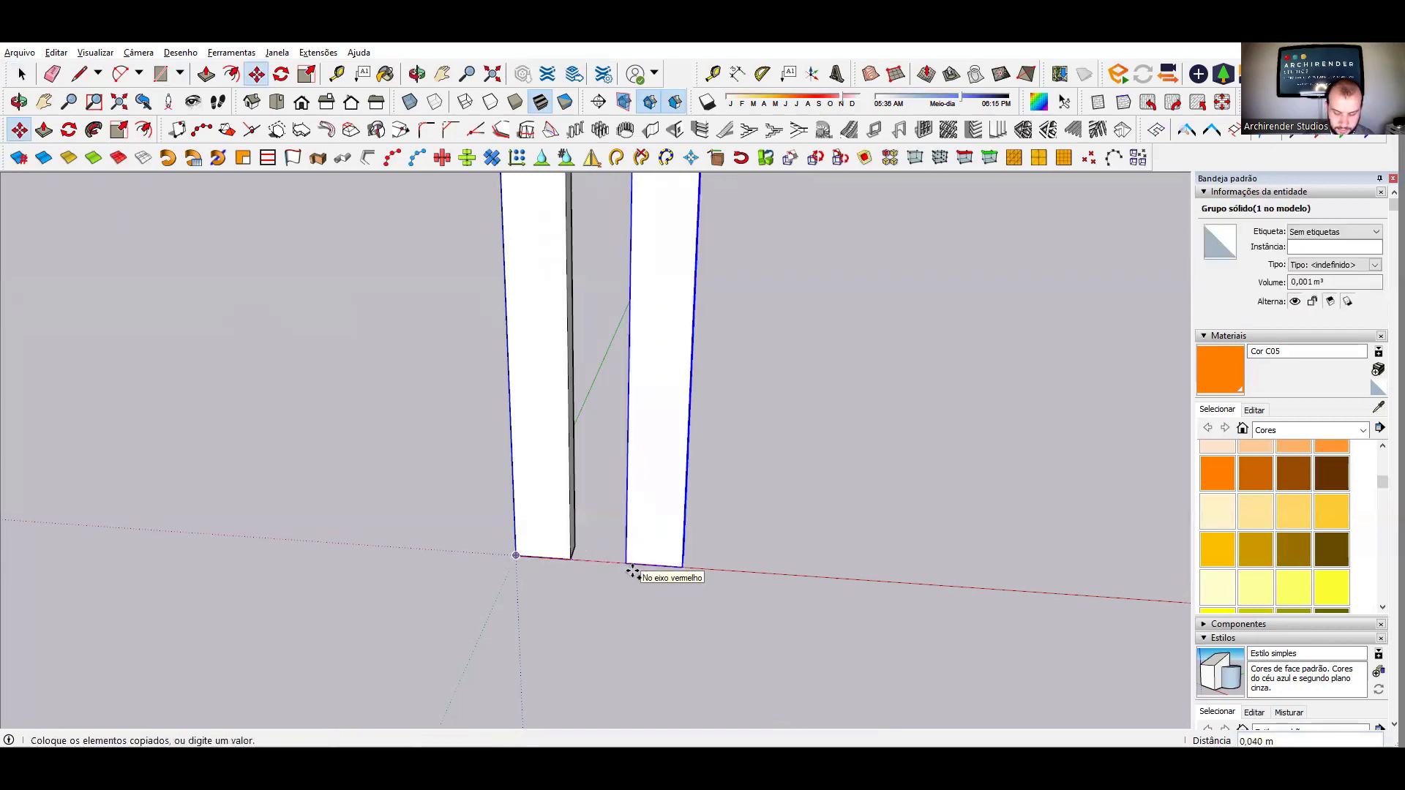
{"action": "key", "text": "Return"}
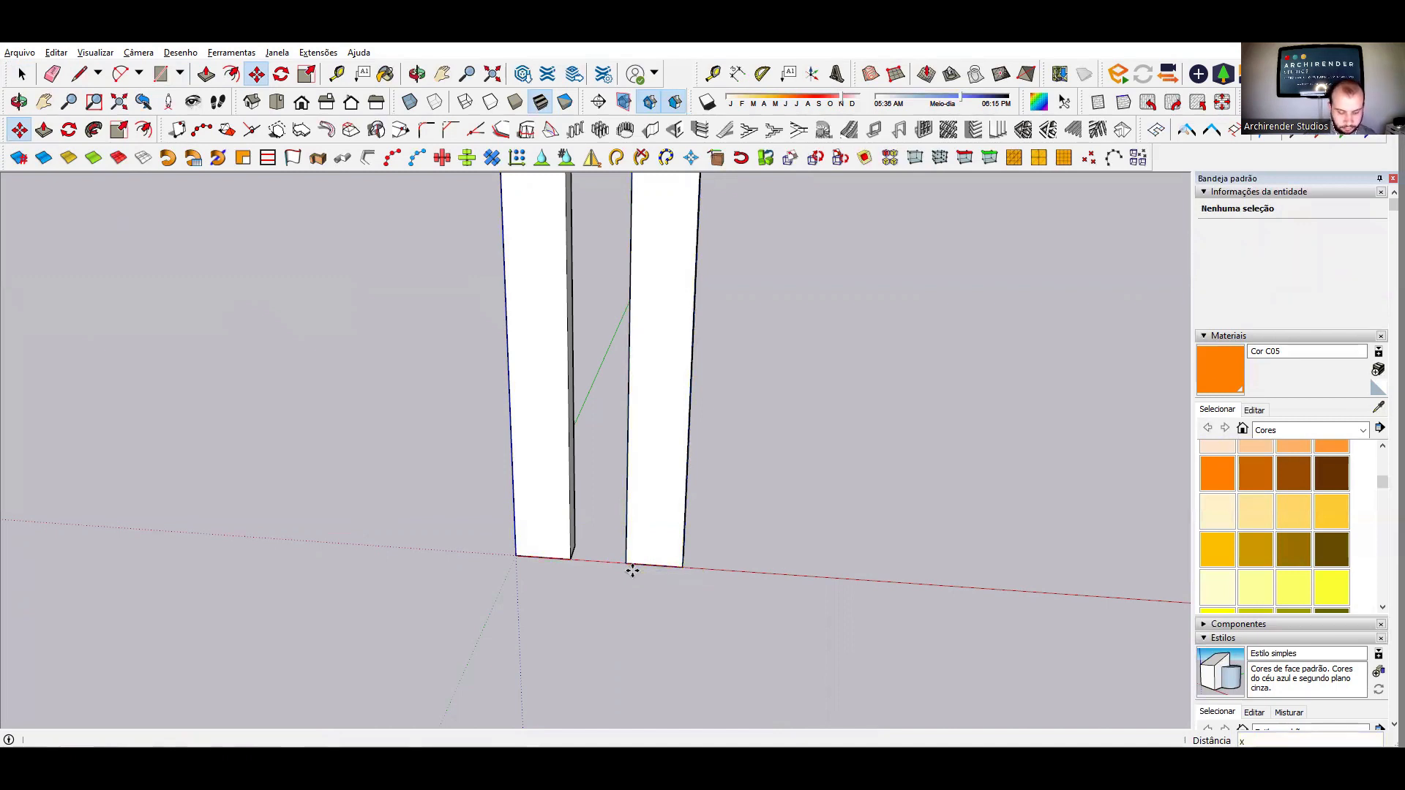
{"action": "type", "text": "x10"}
{"action": "key", "text": "Return"}
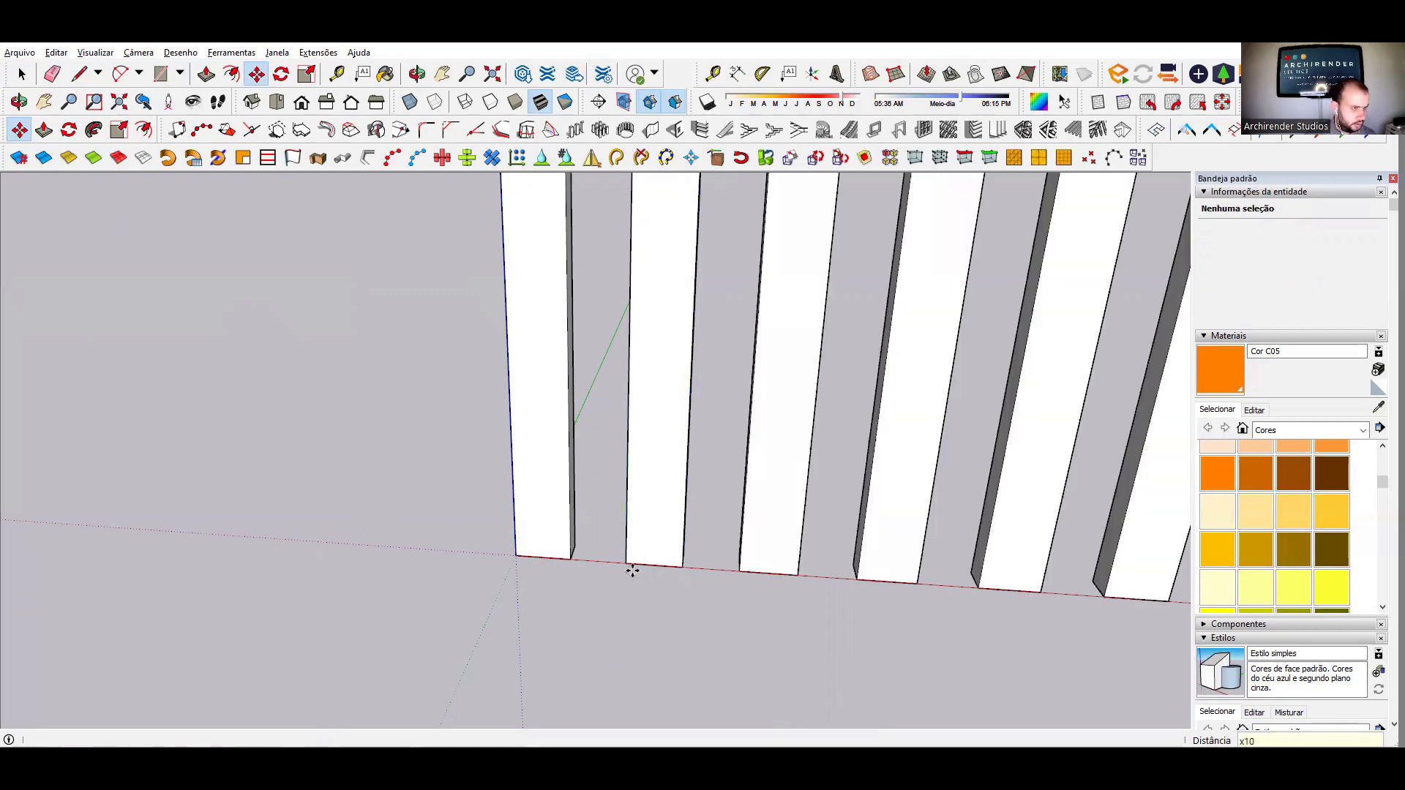
- Examine the row of grouped slats and check the entity information of the slat at the origin
{"action": "scroll", "coordinate": [486, 468], "scroll_direction": "down", "scroll_amount": 5}
{"action": "scroll", "coordinate": [665, 527], "scroll_direction": "down", "scroll_amount": 4}
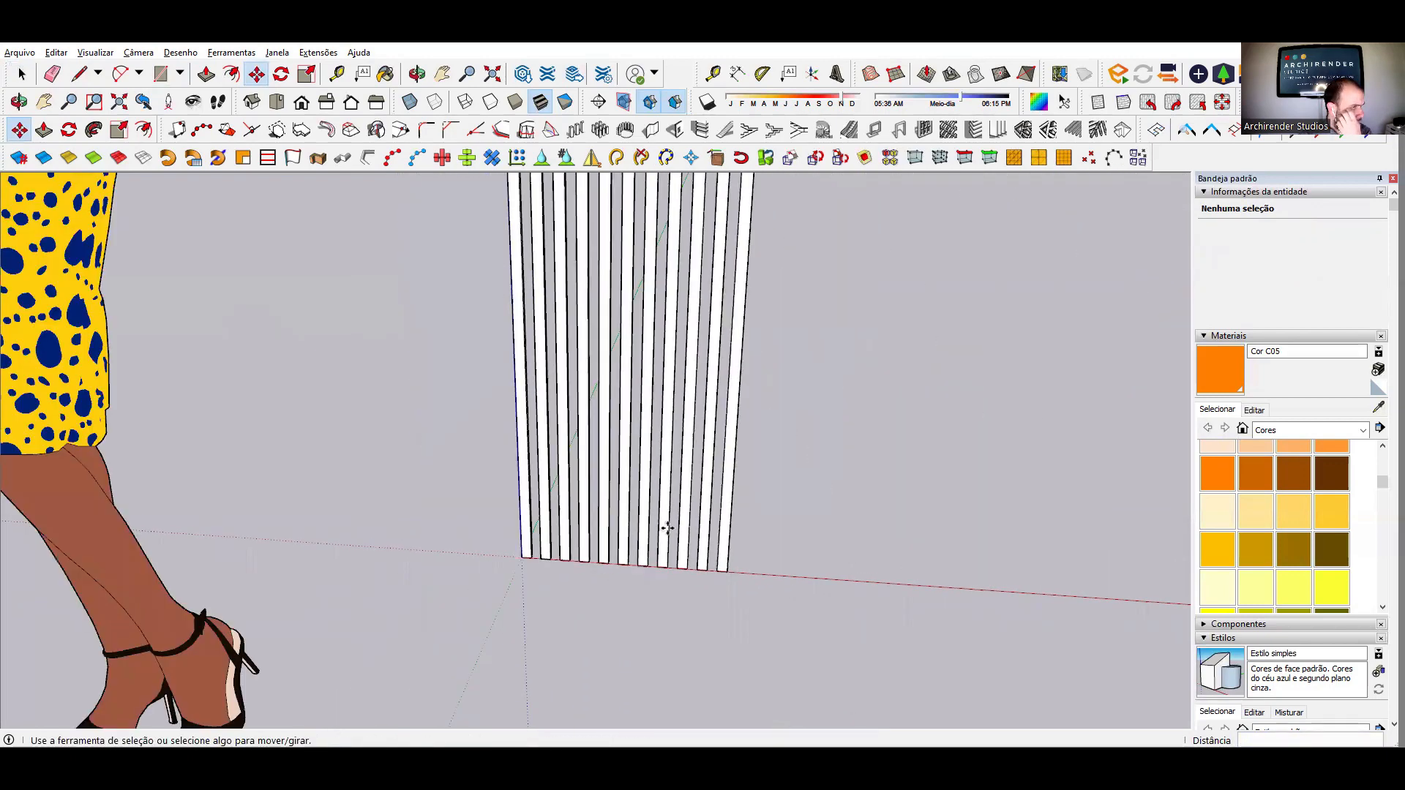
{"action": "scroll", "coordinate": [540, 572], "scroll_direction": "up", "scroll_amount": 6}
{"action": "scroll", "coordinate": [721, 655], "scroll_direction": "down", "scroll_amount": 8}
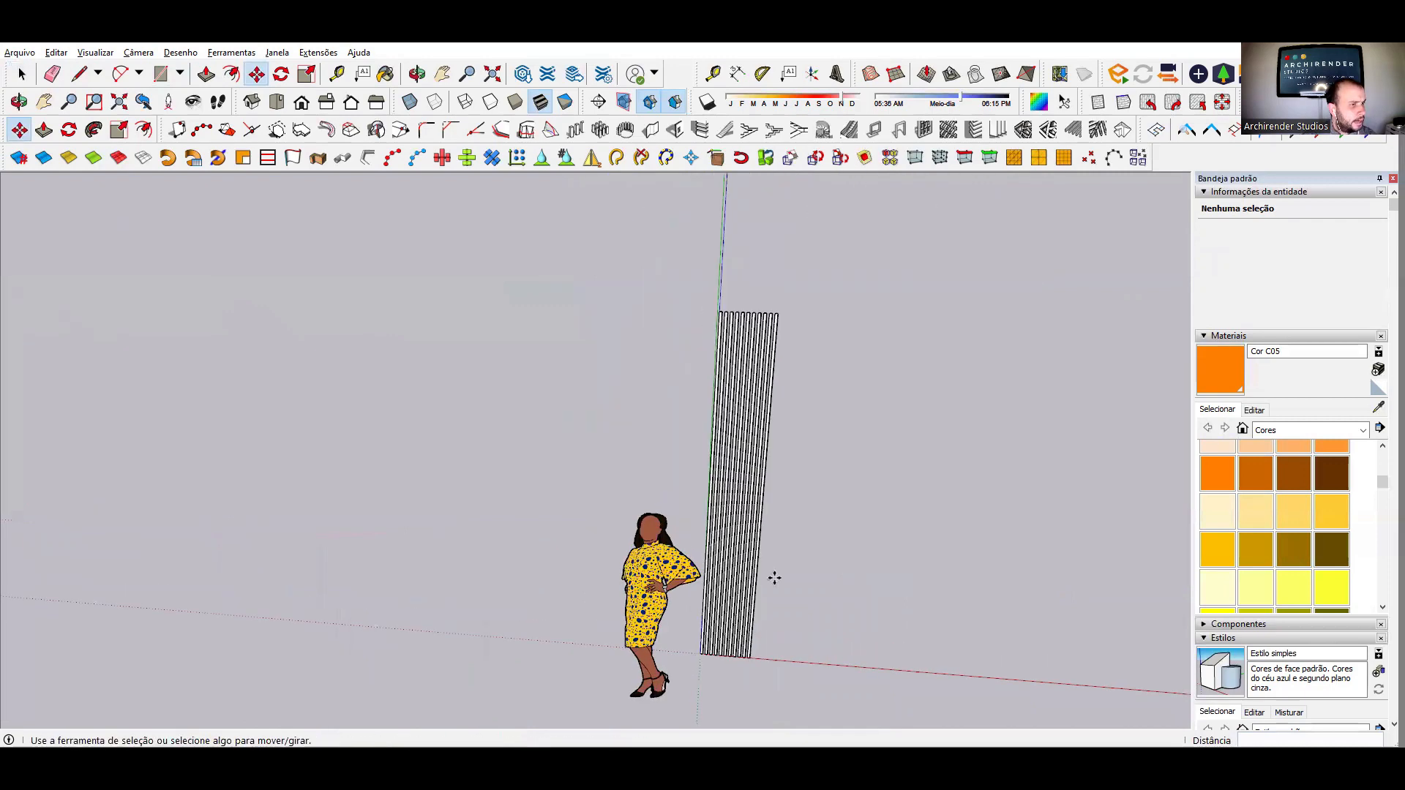
{"action": "scroll", "coordinate": [747, 582], "scroll_direction": "up", "scroll_amount": 3}
{"action": "scroll", "coordinate": [704, 556], "scroll_direction": "down", "scroll_amount": 2}
{"action": "scroll", "coordinate": [705, 557], "scroll_direction": "up", "scroll_amount": 2}
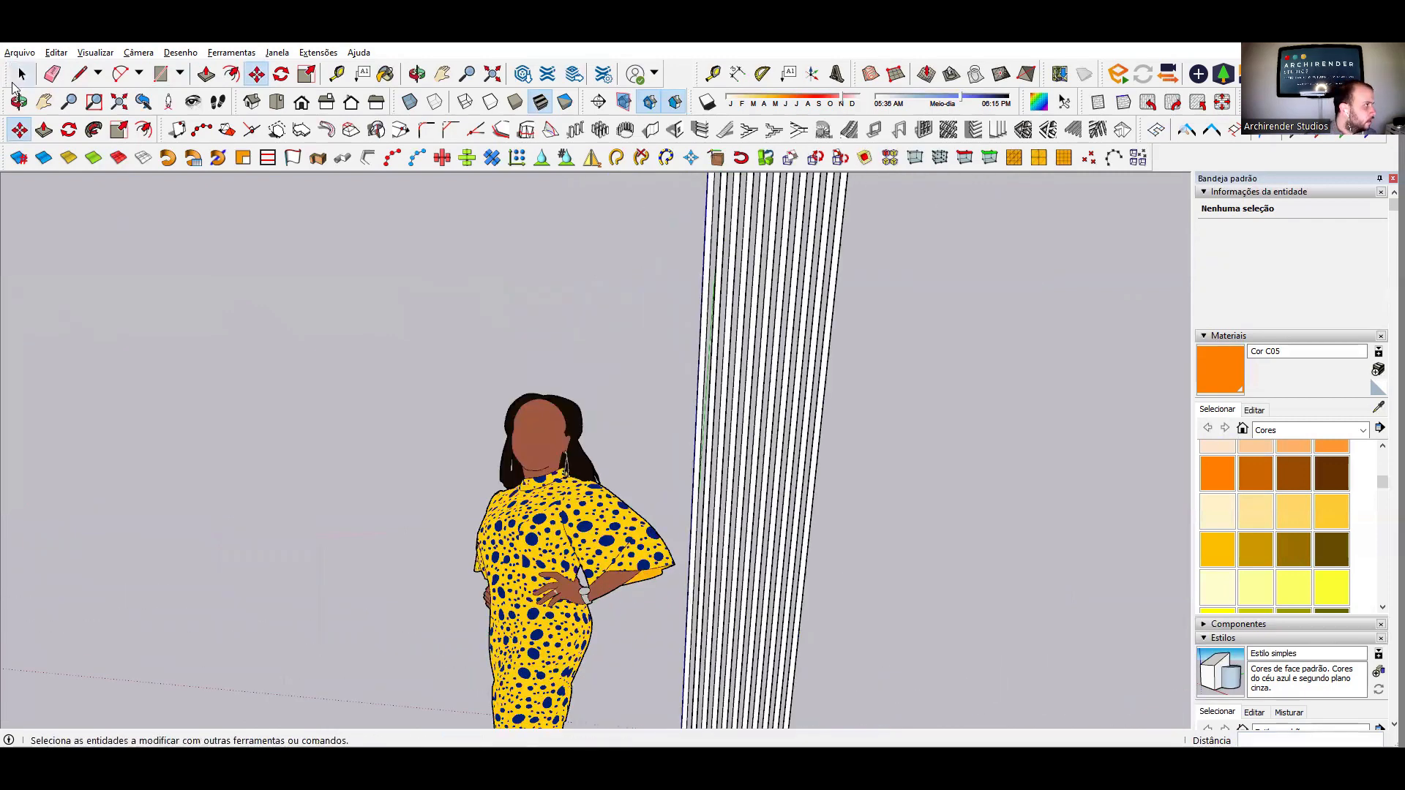
{"action": "left_click", "coordinate": [22, 74]}
{"action": "scroll", "coordinate": [516, 421], "scroll_direction": "down", "scroll_amount": 5}
{"action": "scroll", "coordinate": [625, 566], "scroll_direction": "up", "scroll_amount": 5}
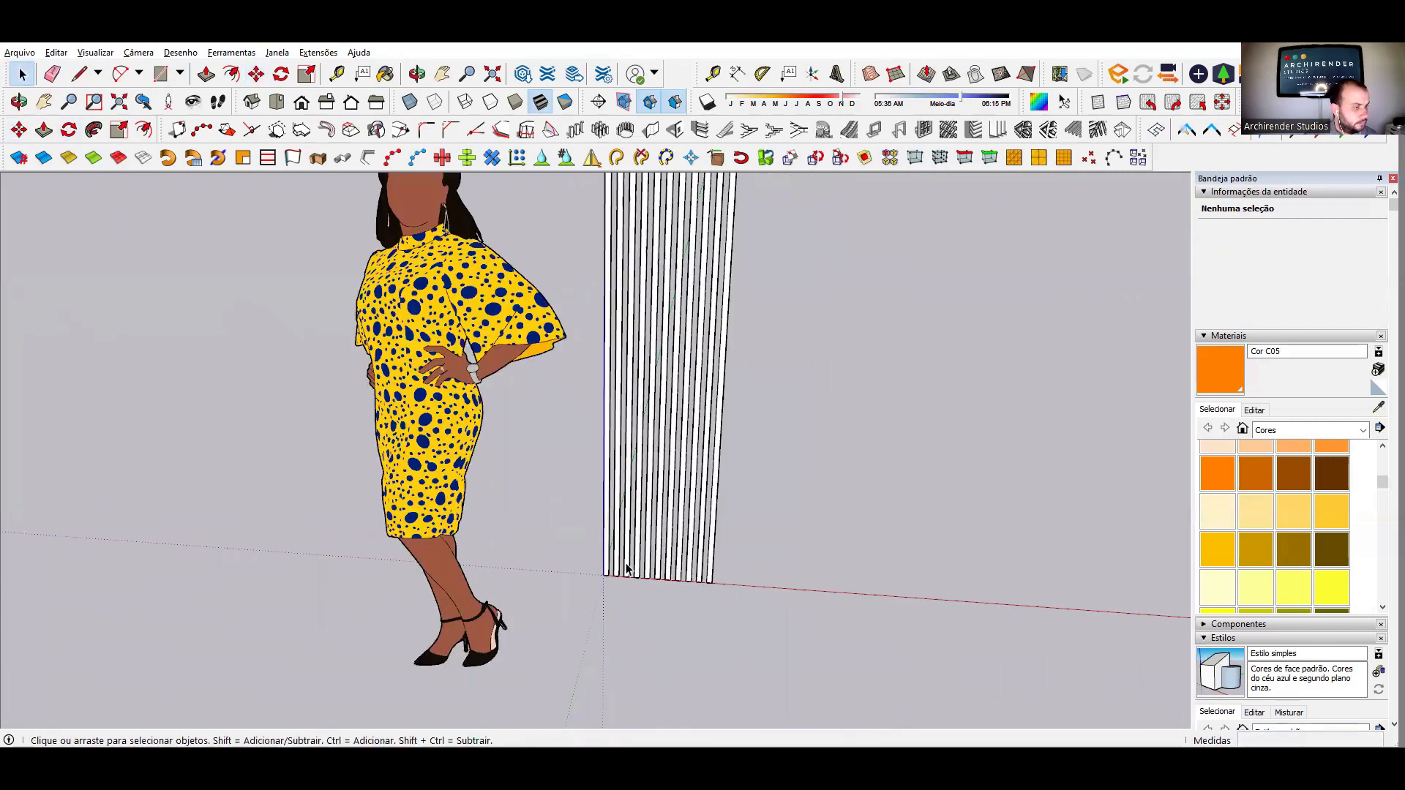
{"action": "right_click", "coordinate": [599, 570]}
{"action": "left_click", "coordinate": [966, 433]}
{"action": "scroll", "coordinate": [743, 492], "scroll_direction": "down", "scroll_amount": 6}
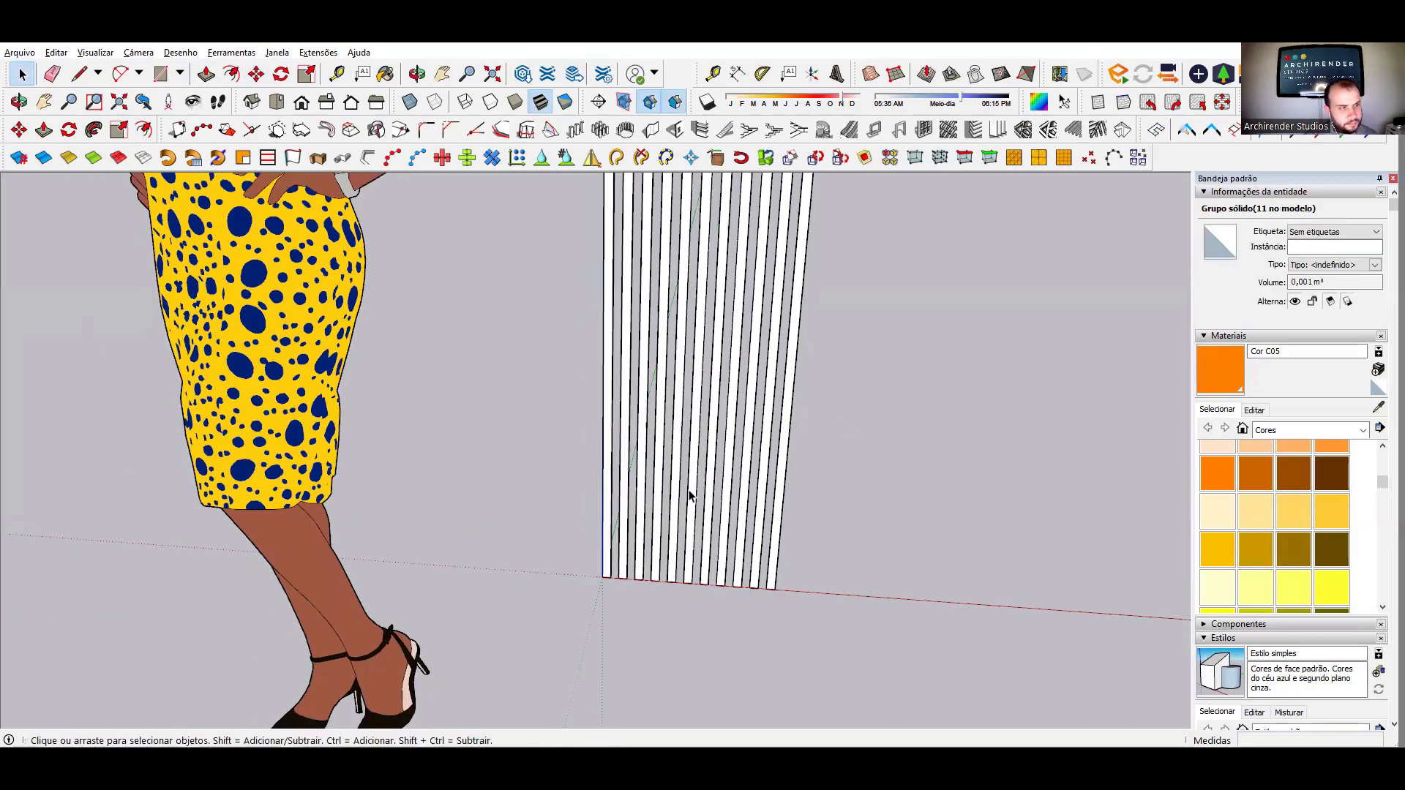
{"action": "left_click", "coordinate": [160, 74]}
{"action": "scroll", "coordinate": [619, 549], "scroll_direction": "down", "scroll_amount": 1}
{"action": "scroll", "coordinate": [656, 558], "scroll_direction": "up", "scroll_amount": 2}
{"action": "scroll", "coordinate": [696, 512], "scroll_direction": "up", "scroll_amount": 3}
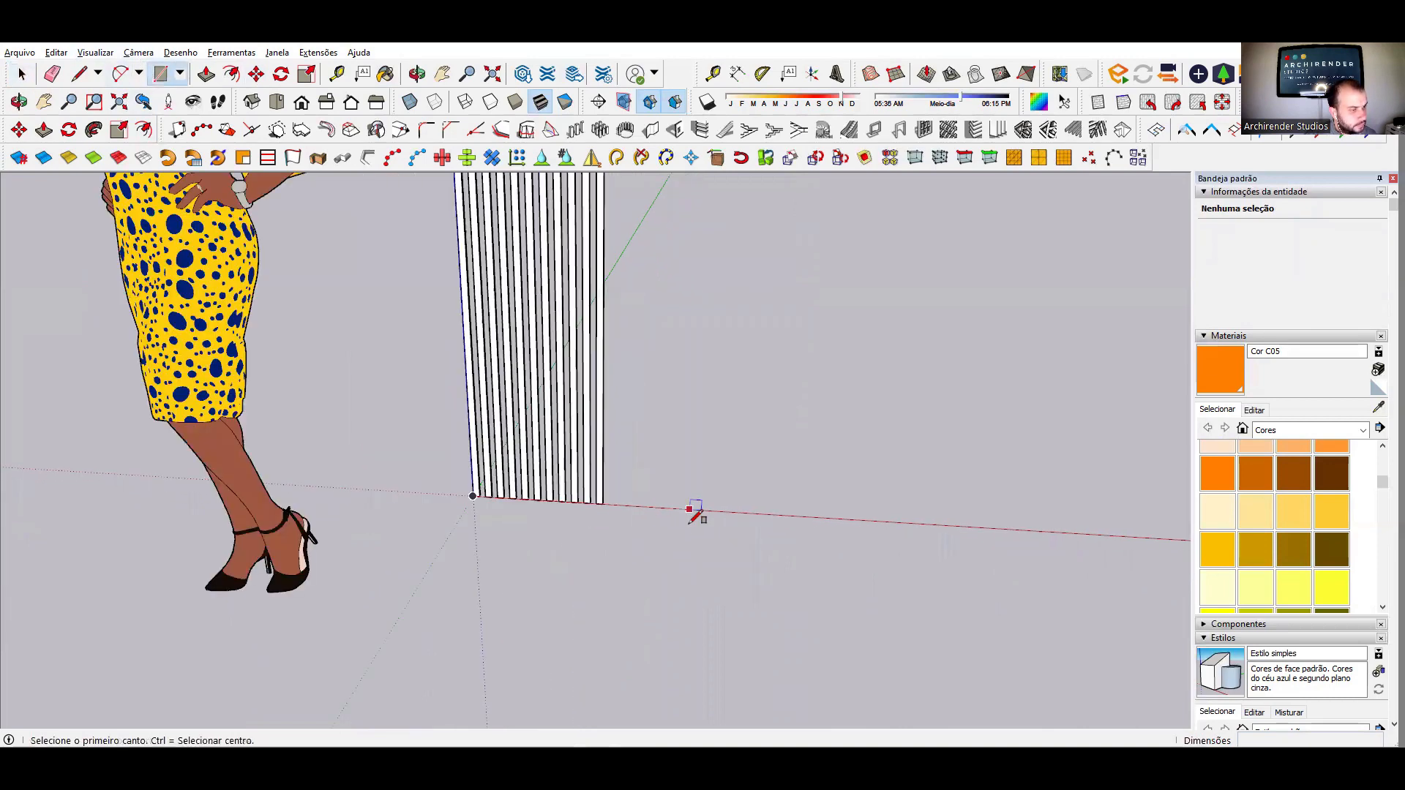
{"action": "scroll", "coordinate": [624, 607], "scroll_direction": "down", "scroll_amount": 1}
{"action": "scroll", "coordinate": [624, 607], "scroll_direction": "down", "scroll_amount": 5}
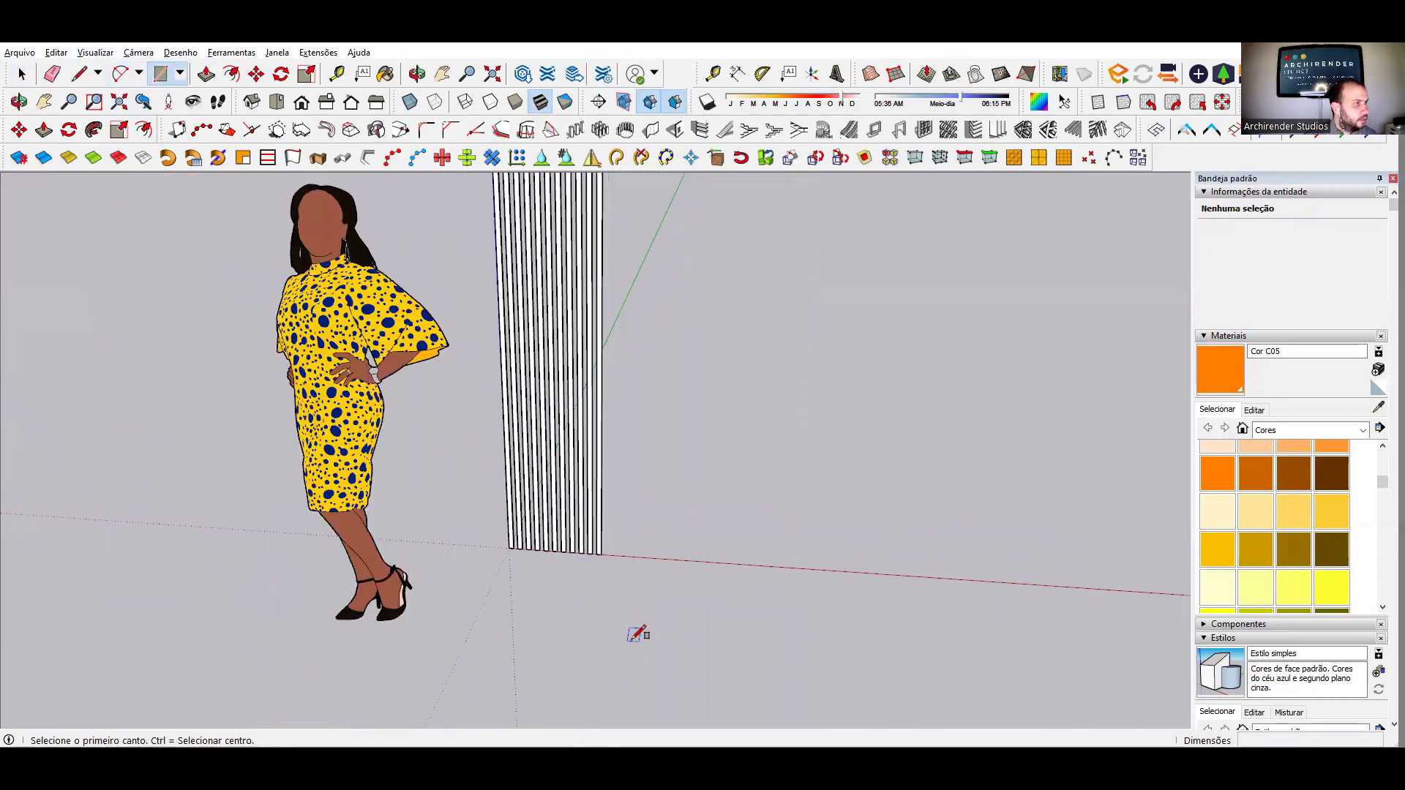
{"action": "middle_click_drag", "start_coordinate": [665, 593], "coordinate": [787, 574]}
{"action": "scroll", "coordinate": [688, 590], "scroll_direction": "up", "scroll_amount": 6}
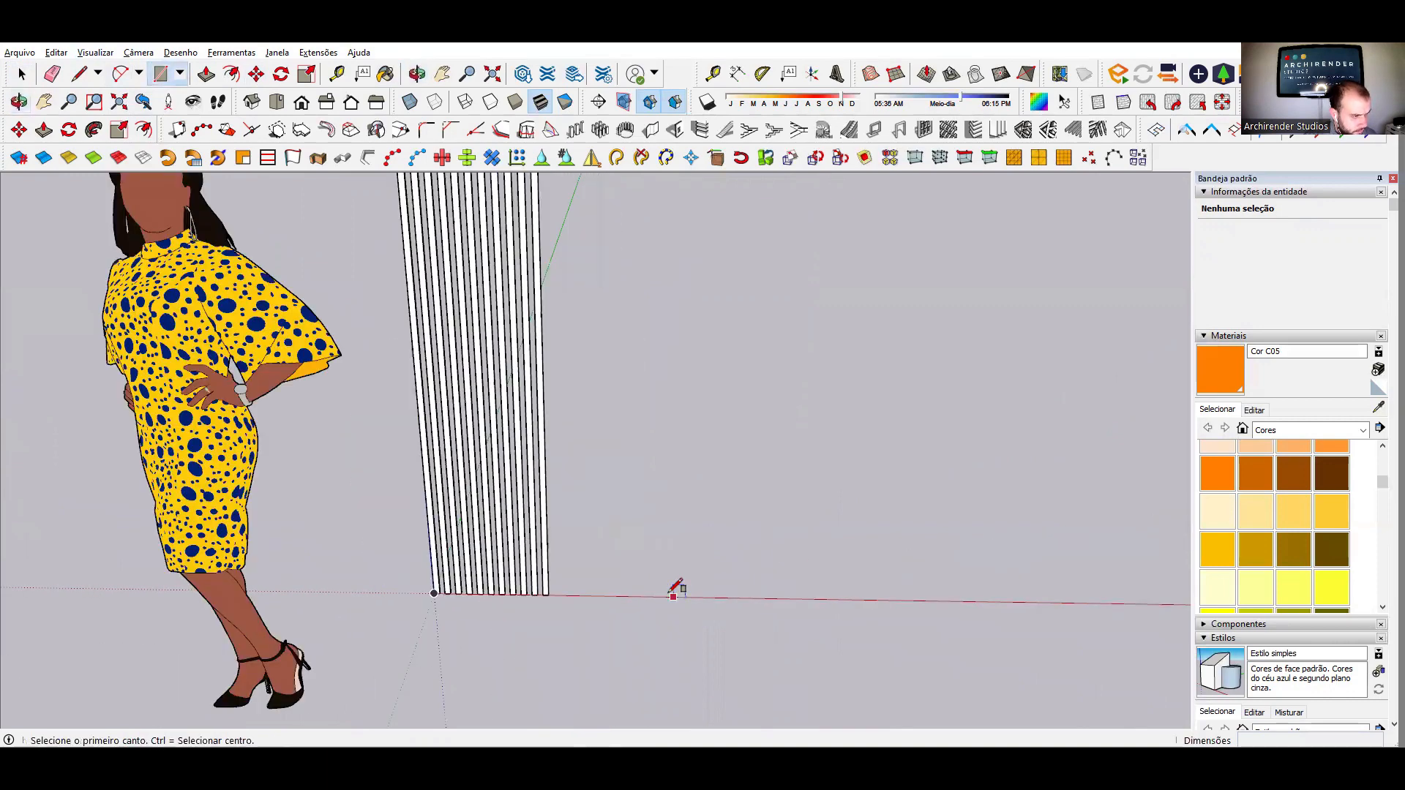
{"action": "scroll", "coordinate": [671, 593], "scroll_direction": "up", "scroll_amount": 1}
{"action": "left_click", "coordinate": [669, 595]}
{"action": "scroll", "coordinate": [678, 584], "scroll_direction": "up", "scroll_amount": 3}
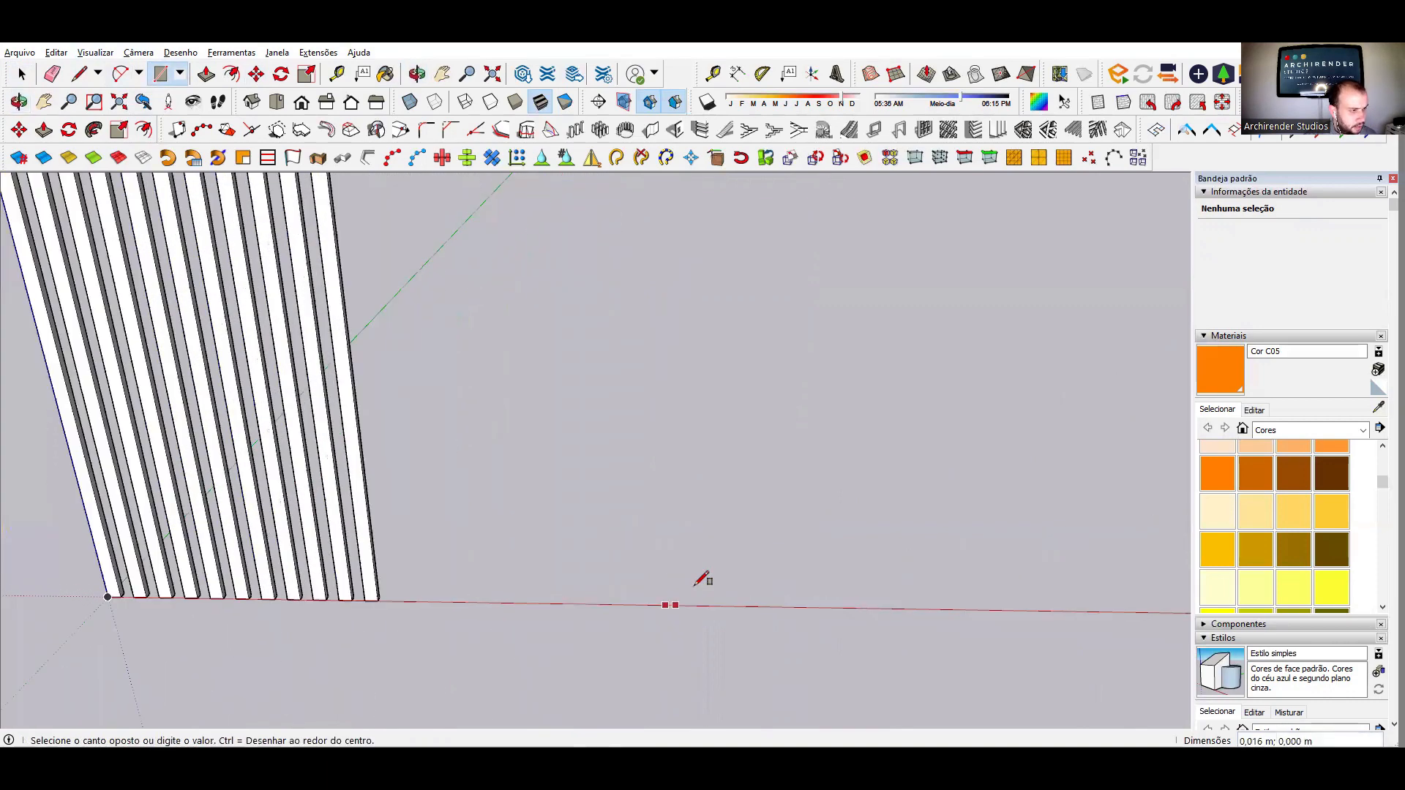
{"action": "scroll", "coordinate": [696, 585], "scroll_direction": "up", "scroll_amount": 2}
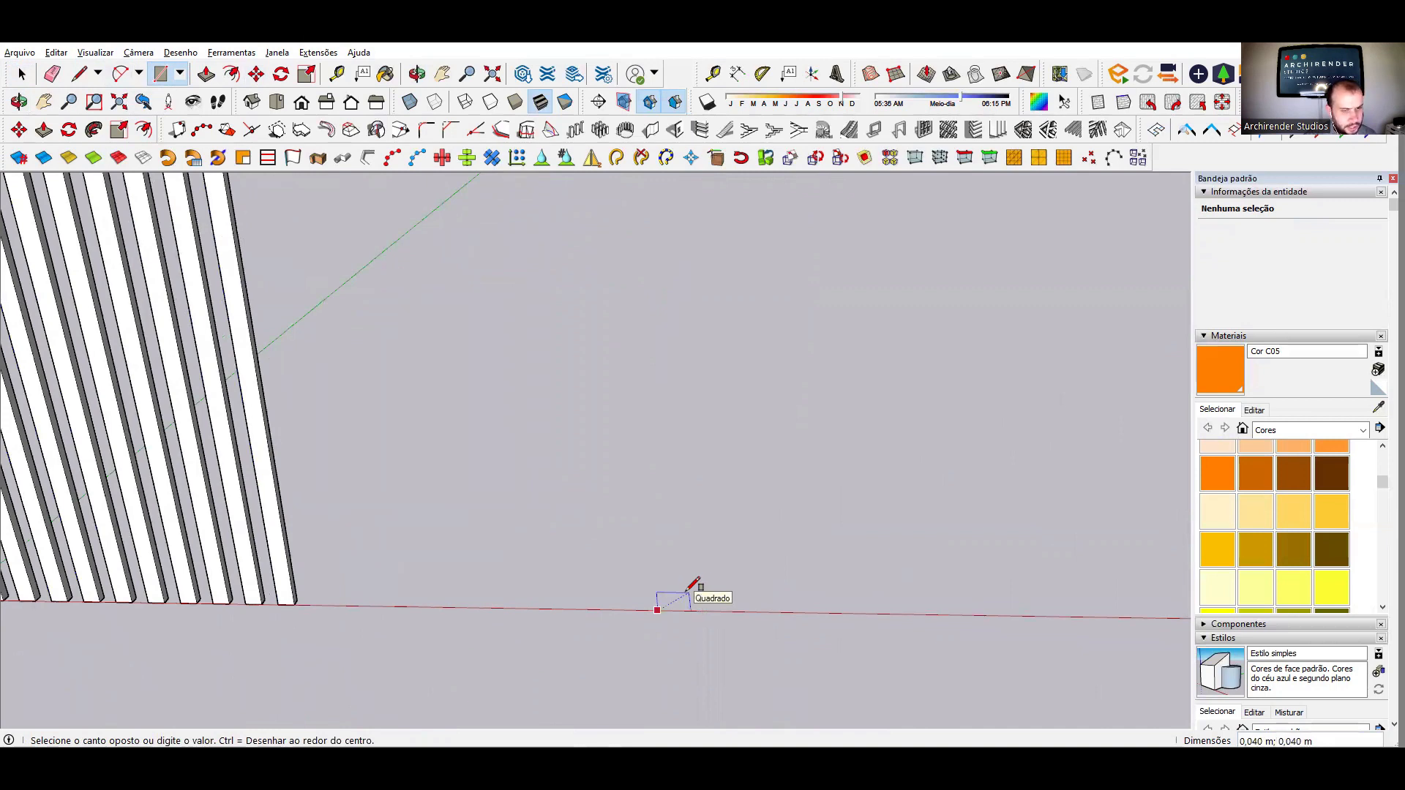
{"action": "key", "text": "space"}
- Measure the base of the last grouped slat with the Tape Measure
{"action": "left_click", "coordinate": [337, 74]}
{"action": "scroll", "coordinate": [285, 607], "scroll_direction": "up", "scroll_amount": 4}
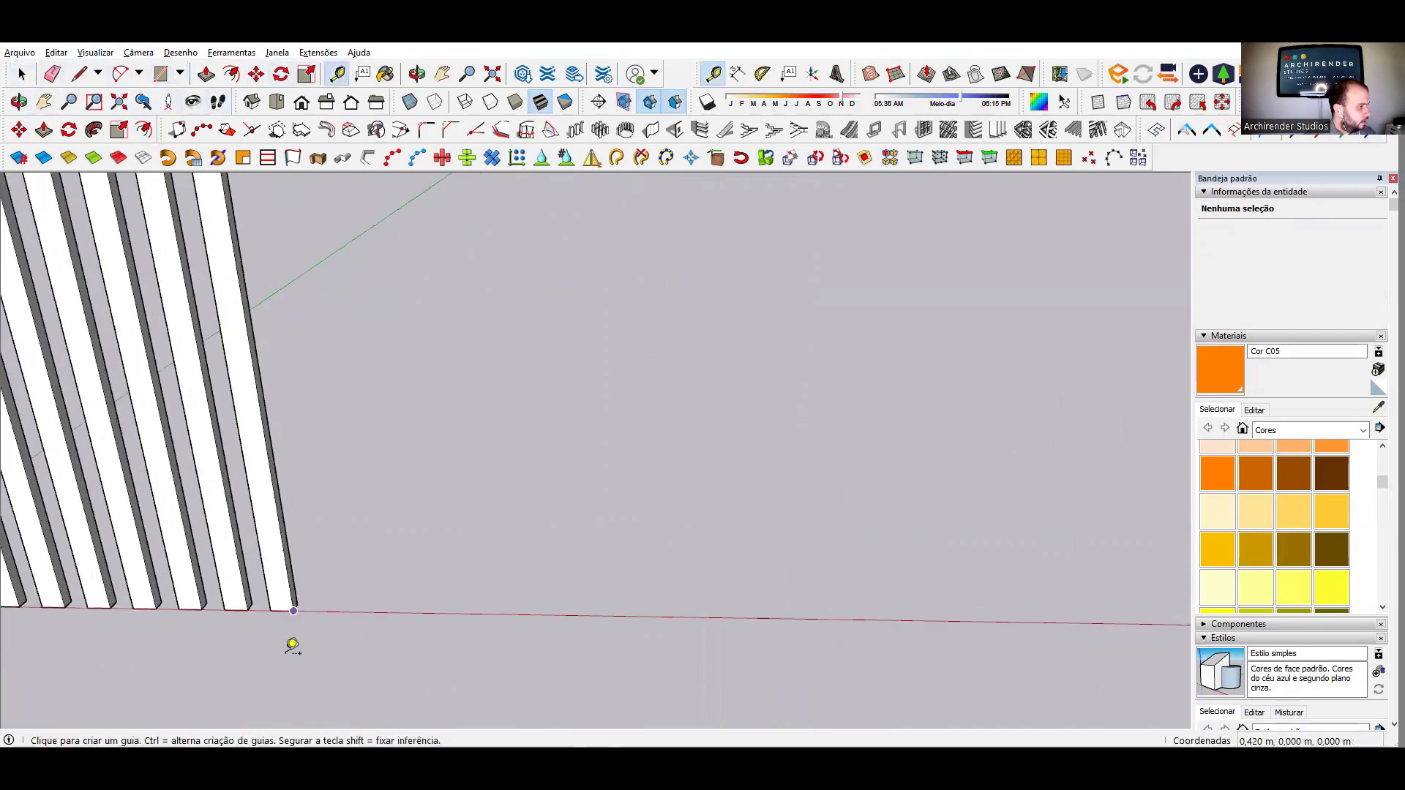
{"action": "left_click", "coordinate": [308, 591]}
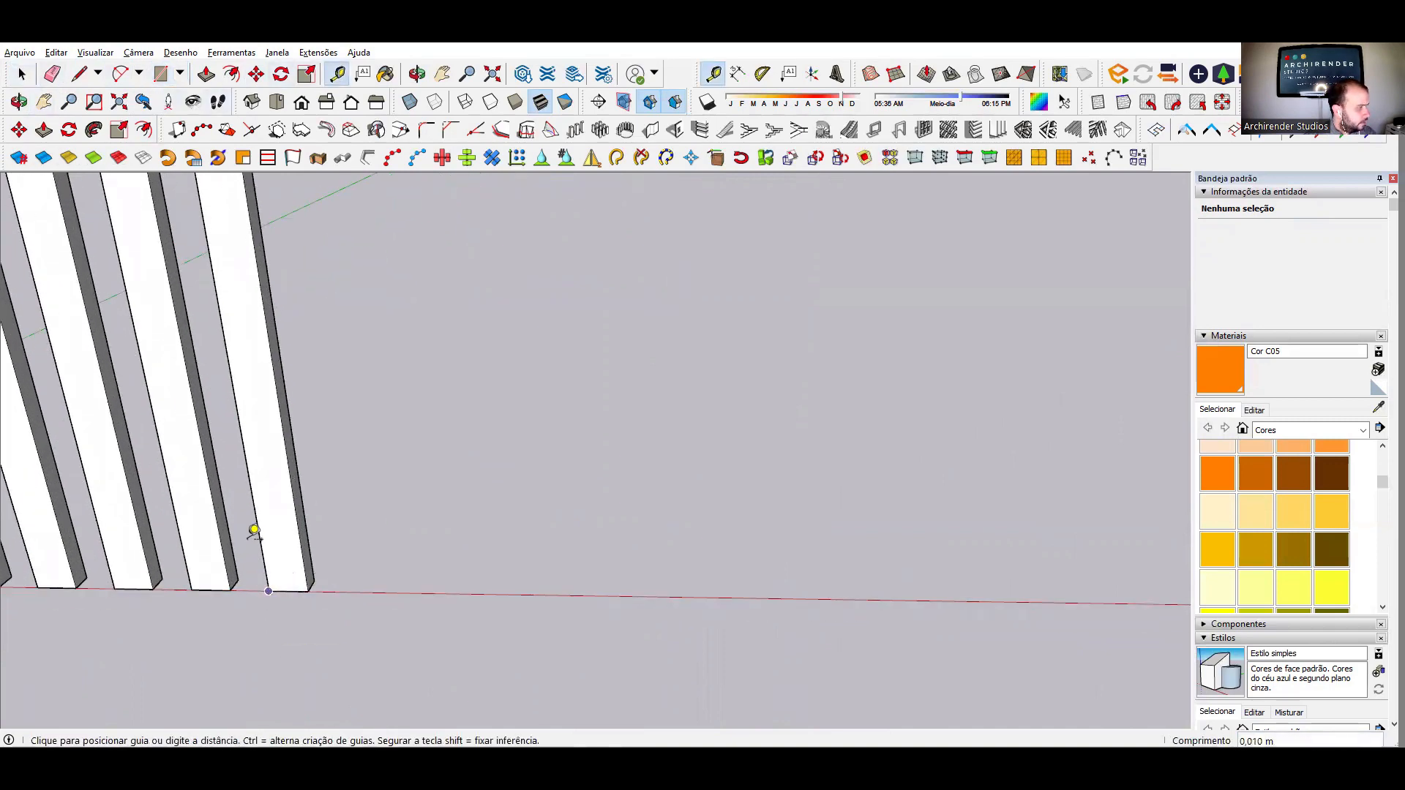
{"action": "key", "text": "space"}
- Draw a 0.02 by 0.01 m rectangle on the ground at the red axis, a short distance beyond the last grouped slat
{"action": "key", "text": "r"}
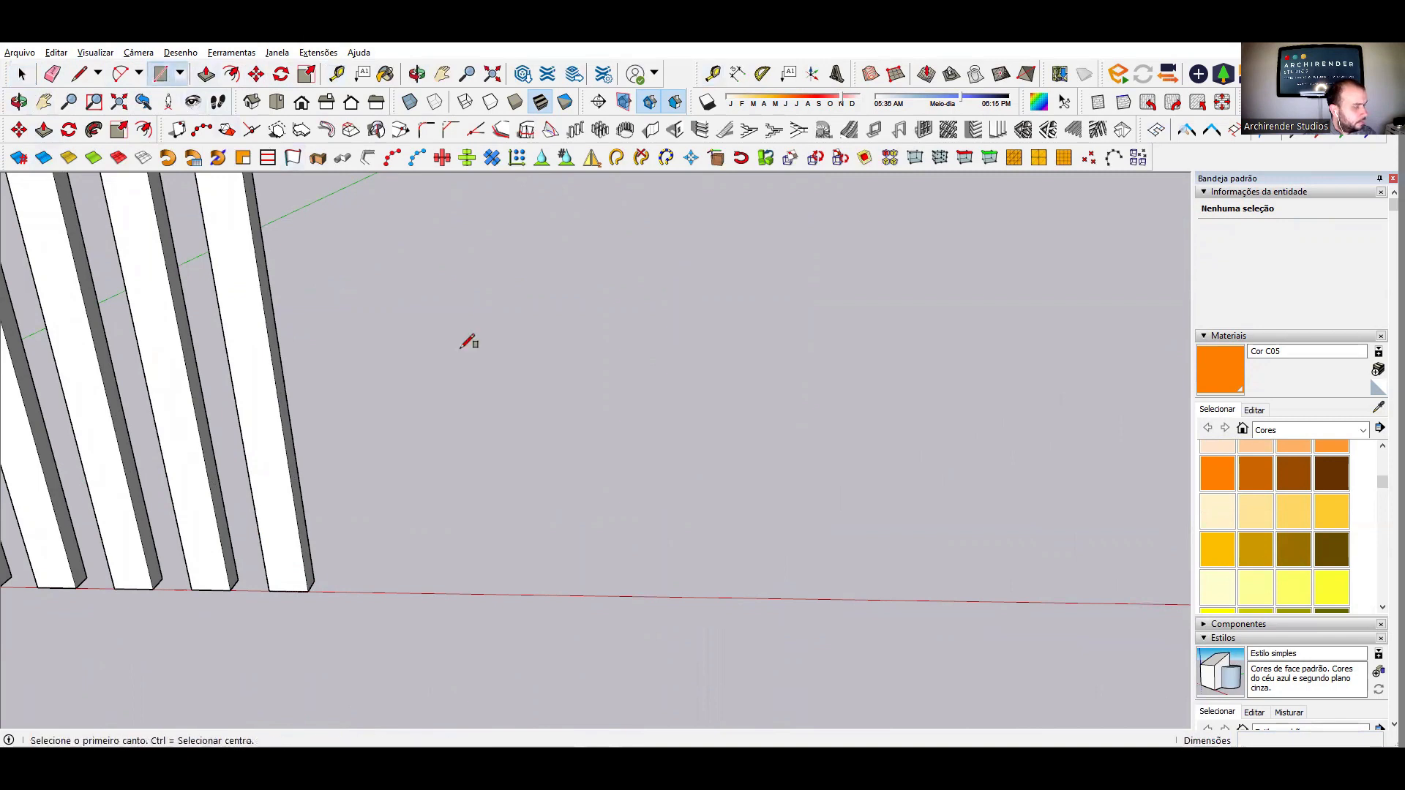
{"action": "left_click", "coordinate": [615, 597]}
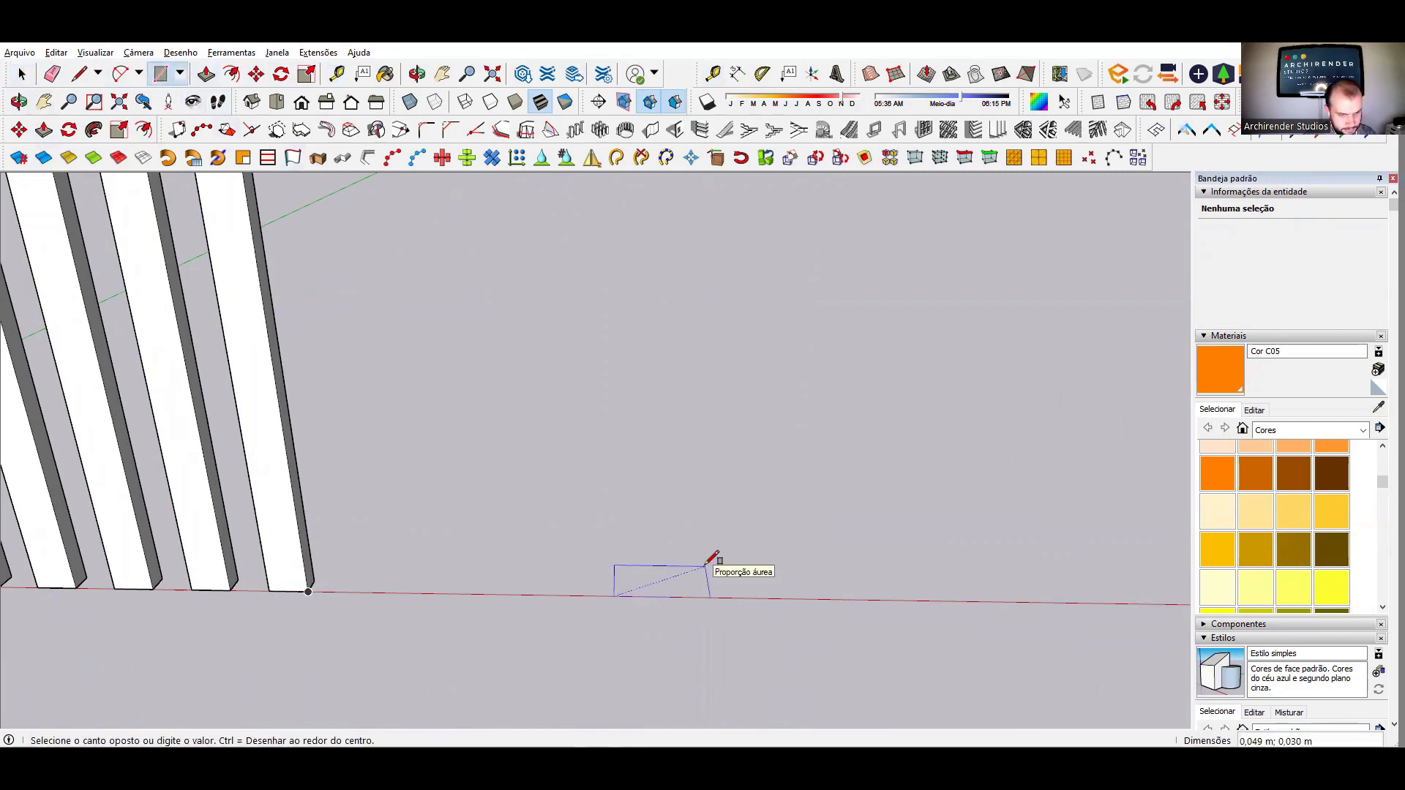
{"action": "type", "text": "0,02;0,01"}
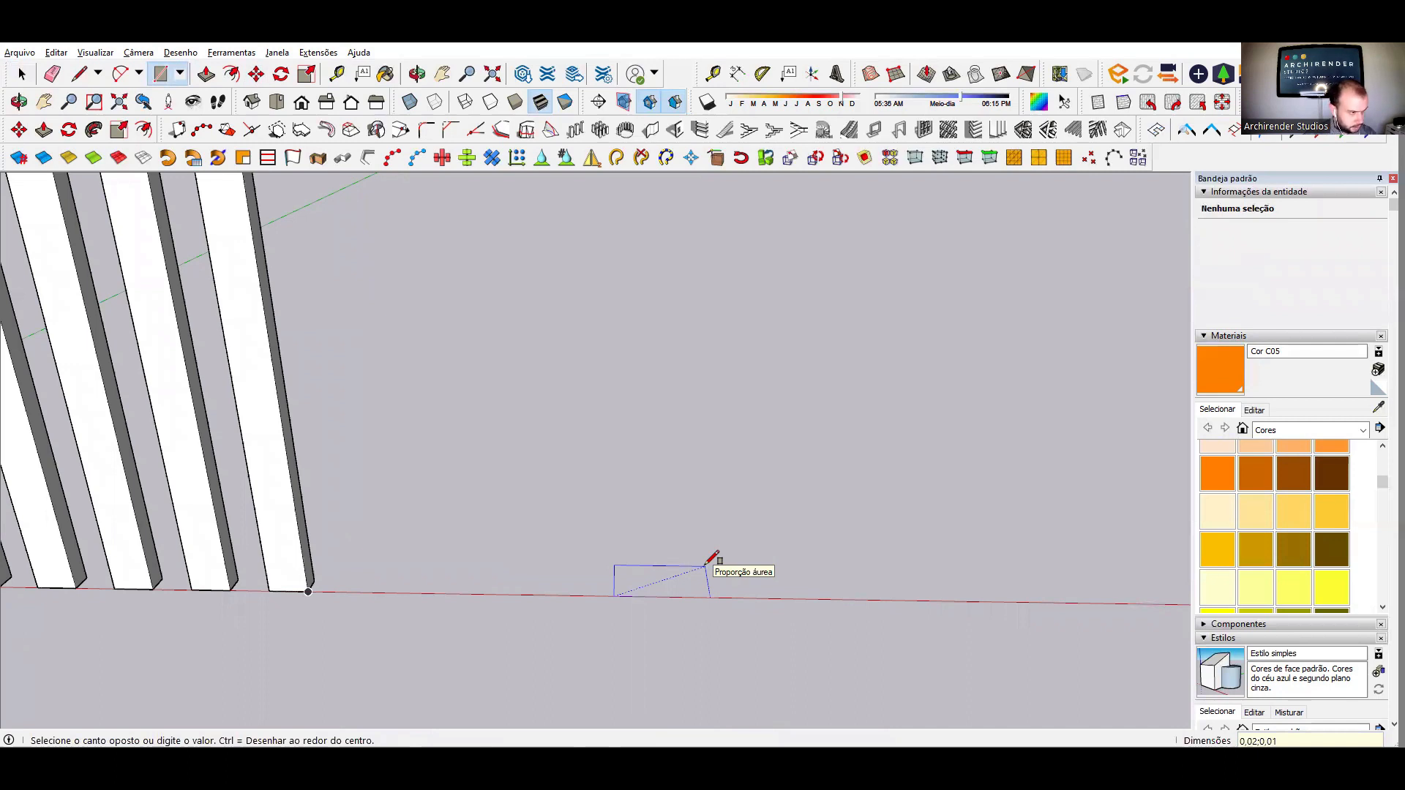
{"action": "key", "text": "Return"}
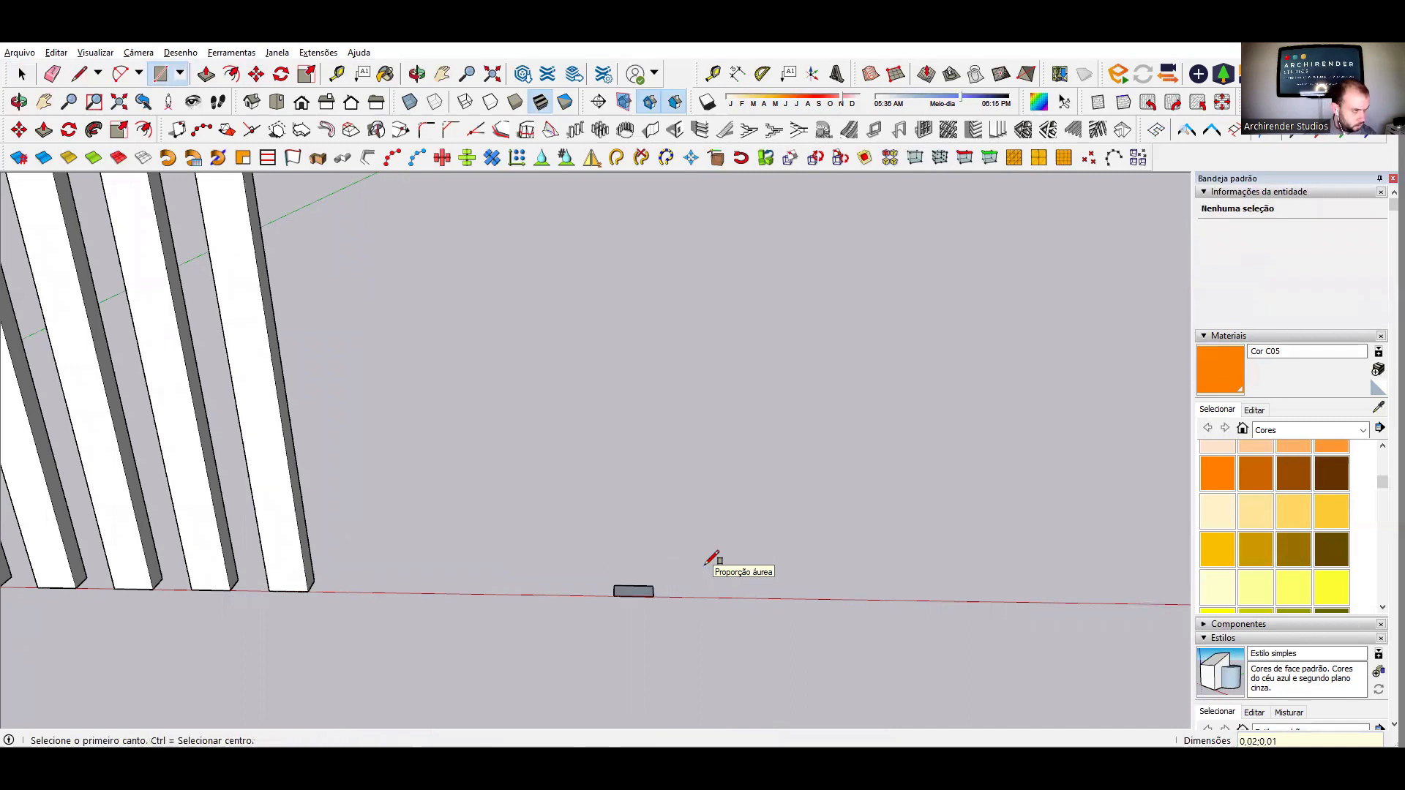
- Push/Pull the new rectangle upward by 3 m into a second thin slat
{"action": "key", "text": "p"}
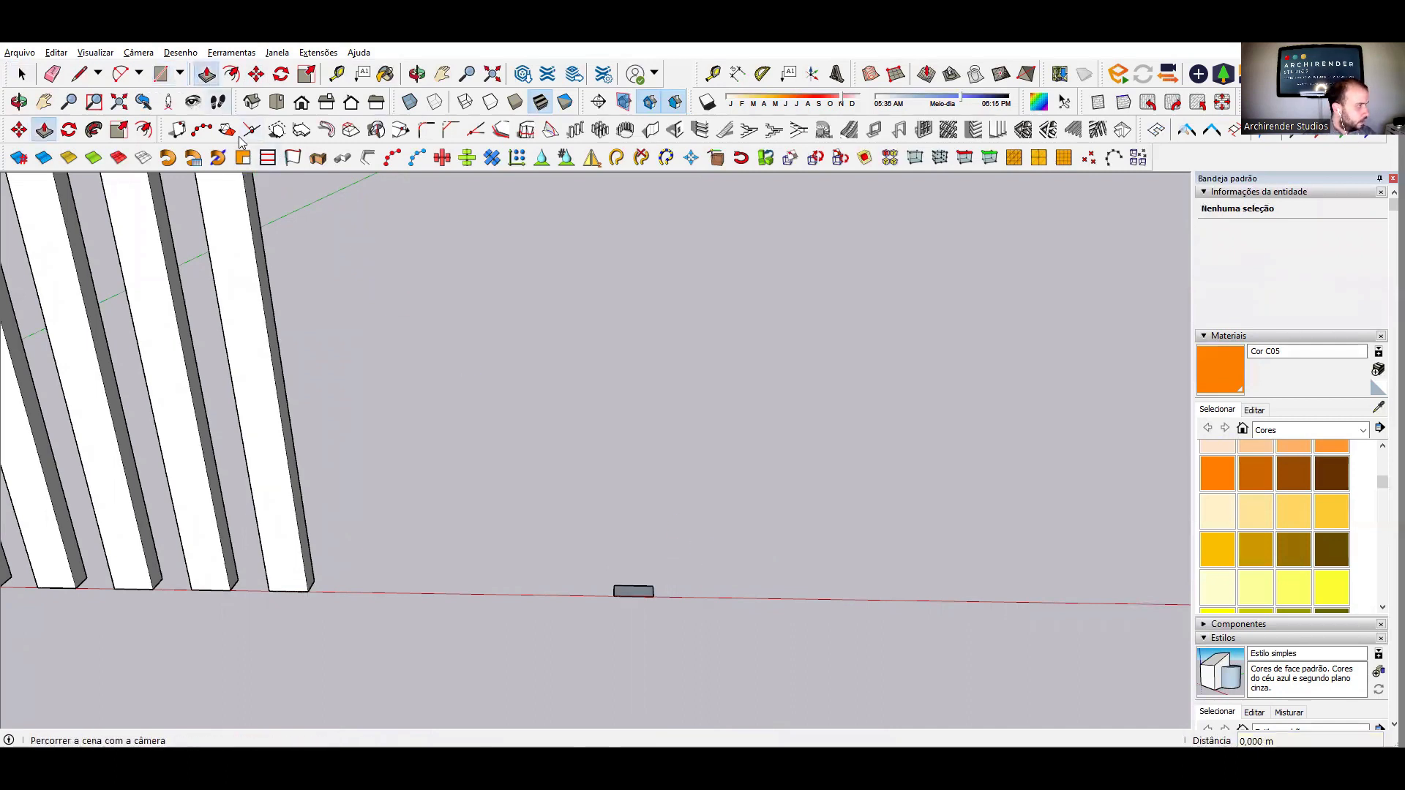
{"action": "left_click", "coordinate": [627, 592]}
{"action": "left_click", "coordinate": [627, 311]}
{"action": "type", "text": "3"}
{"action": "key", "text": "Return"}
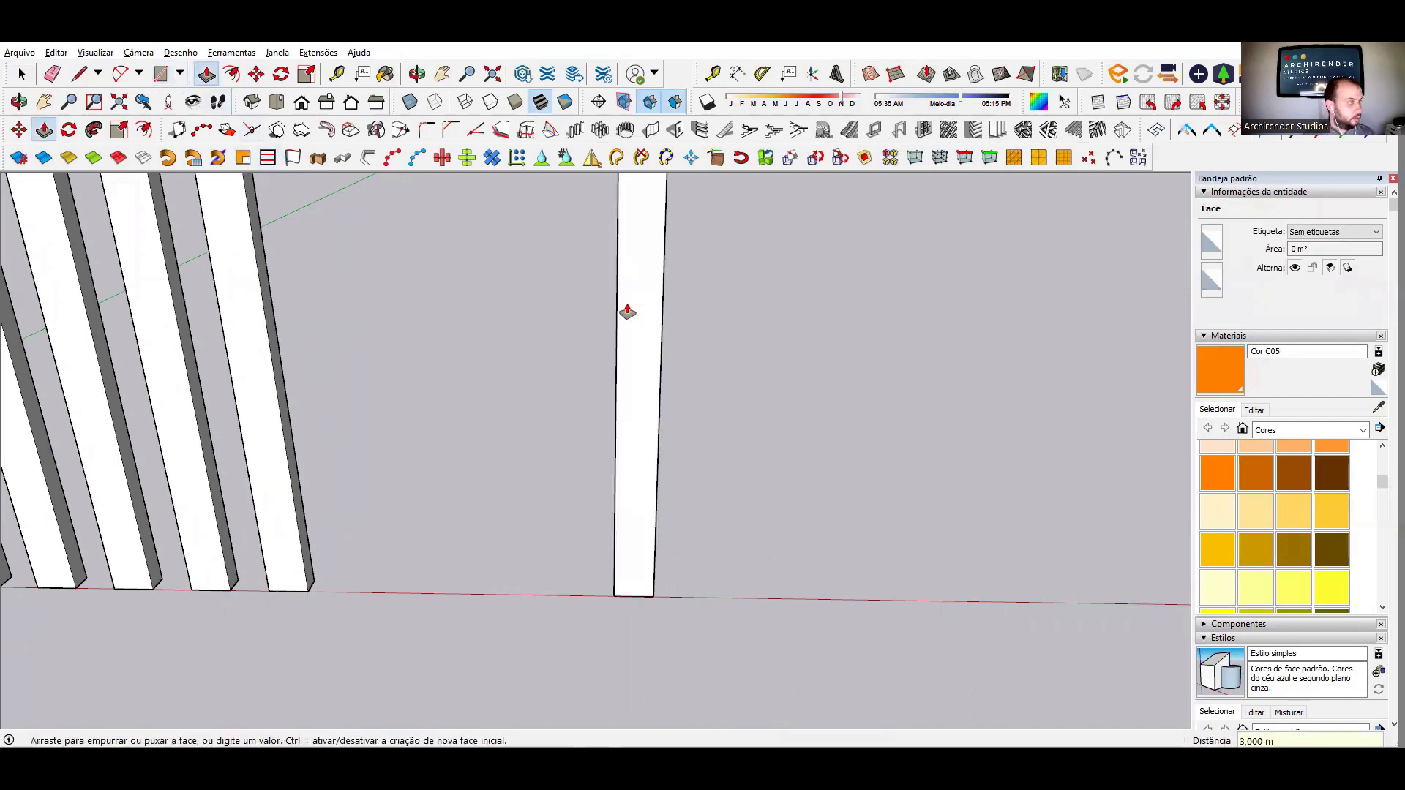
- Select all the geometry of the new slat and turn it into a component
{"action": "key", "text": "space"}
{"action": "triple_click", "coordinate": [642, 535]}
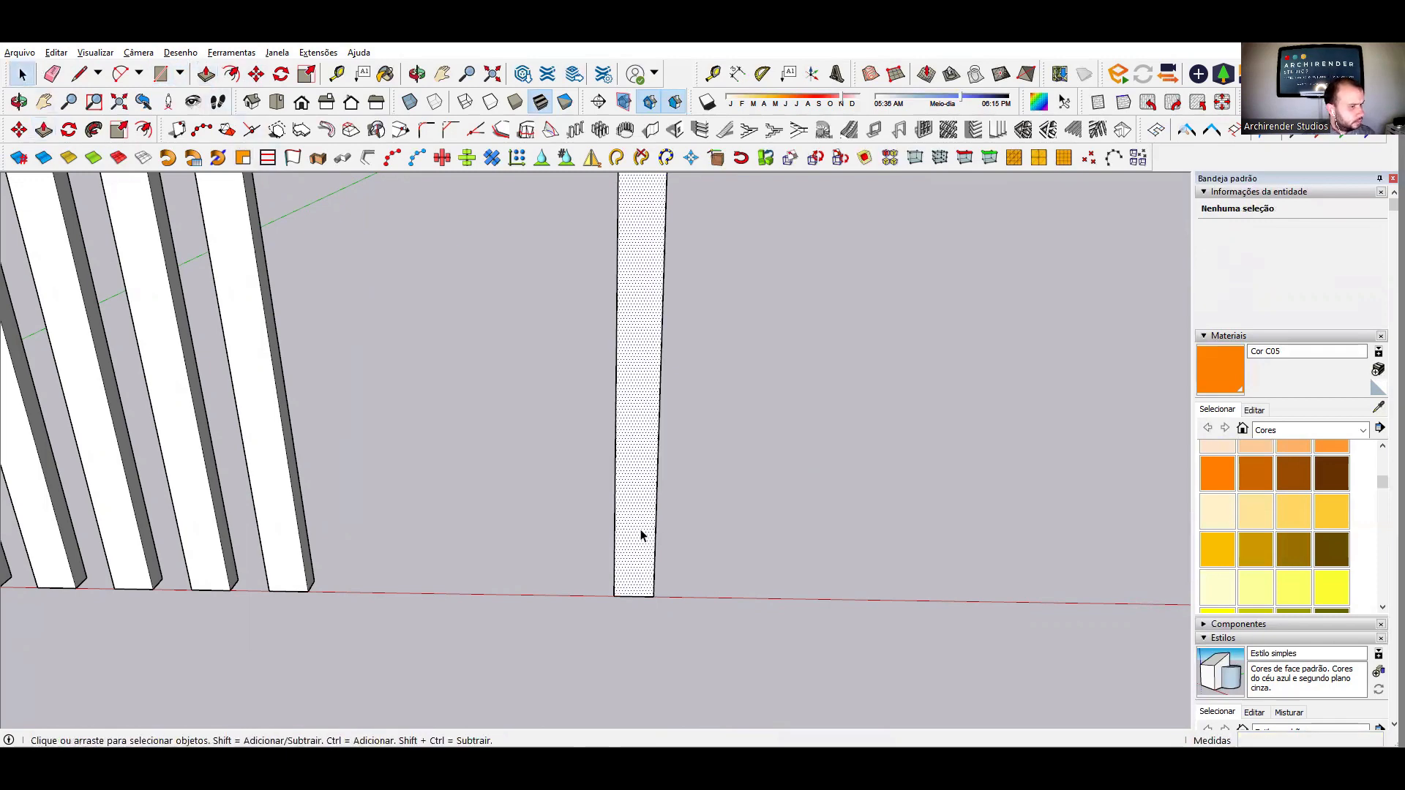
{"action": "right_click", "coordinate": [641, 535]}
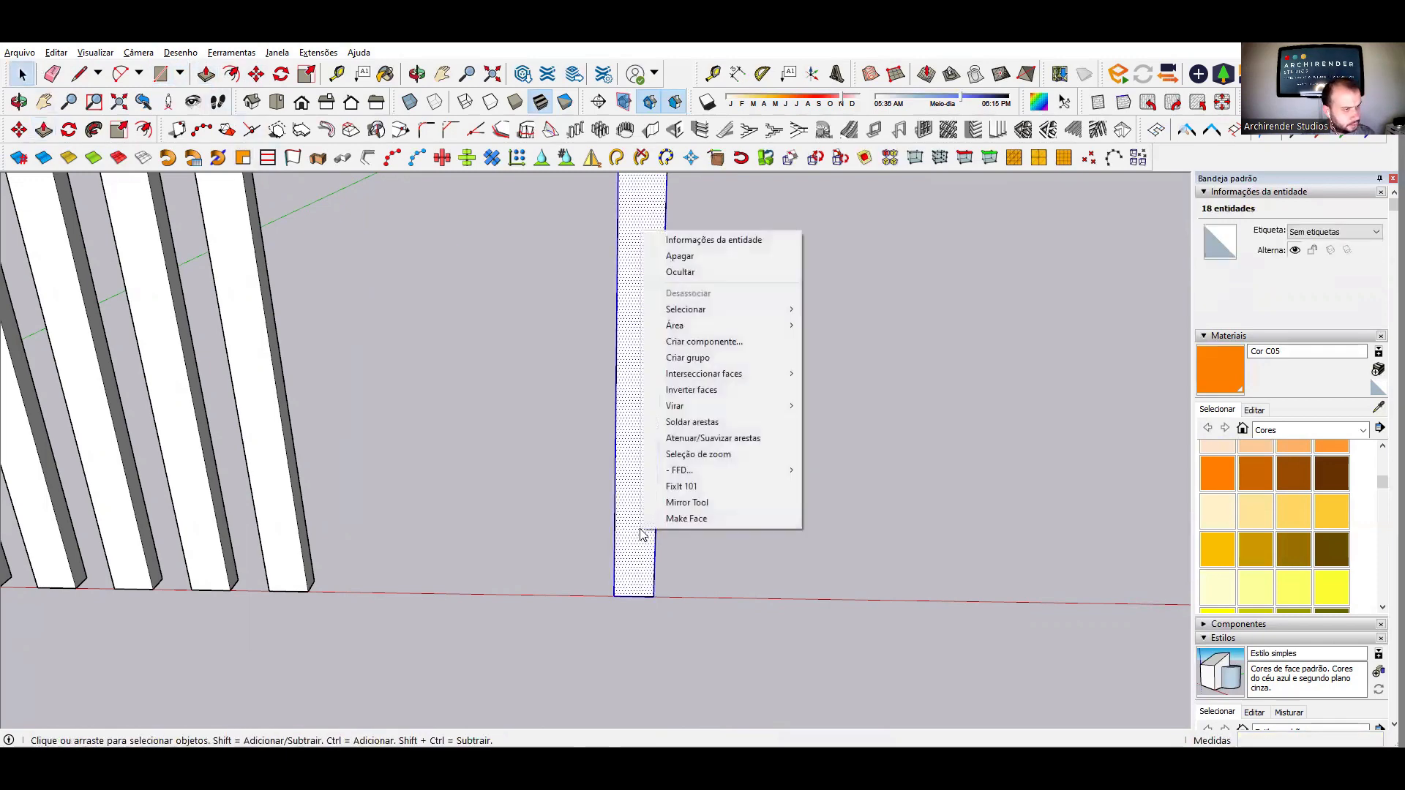
{"action": "left_click", "coordinate": [691, 342]}
{"action": "left_click", "coordinate": [717, 528]}
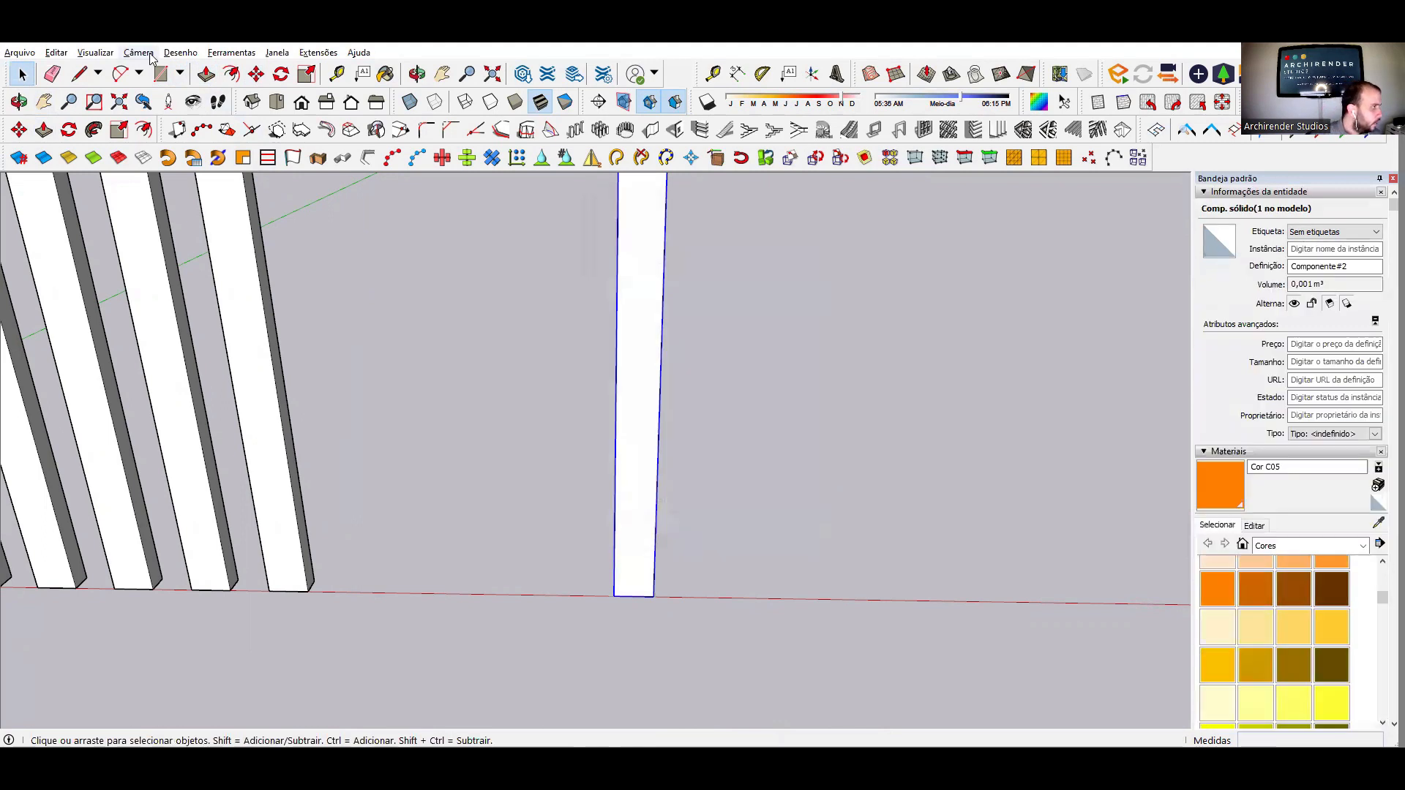
- Copy the component slat along the red axis at 0.04 m spacing, repeated as an array of 10 copies
{"action": "left_click", "coordinate": [257, 75]}
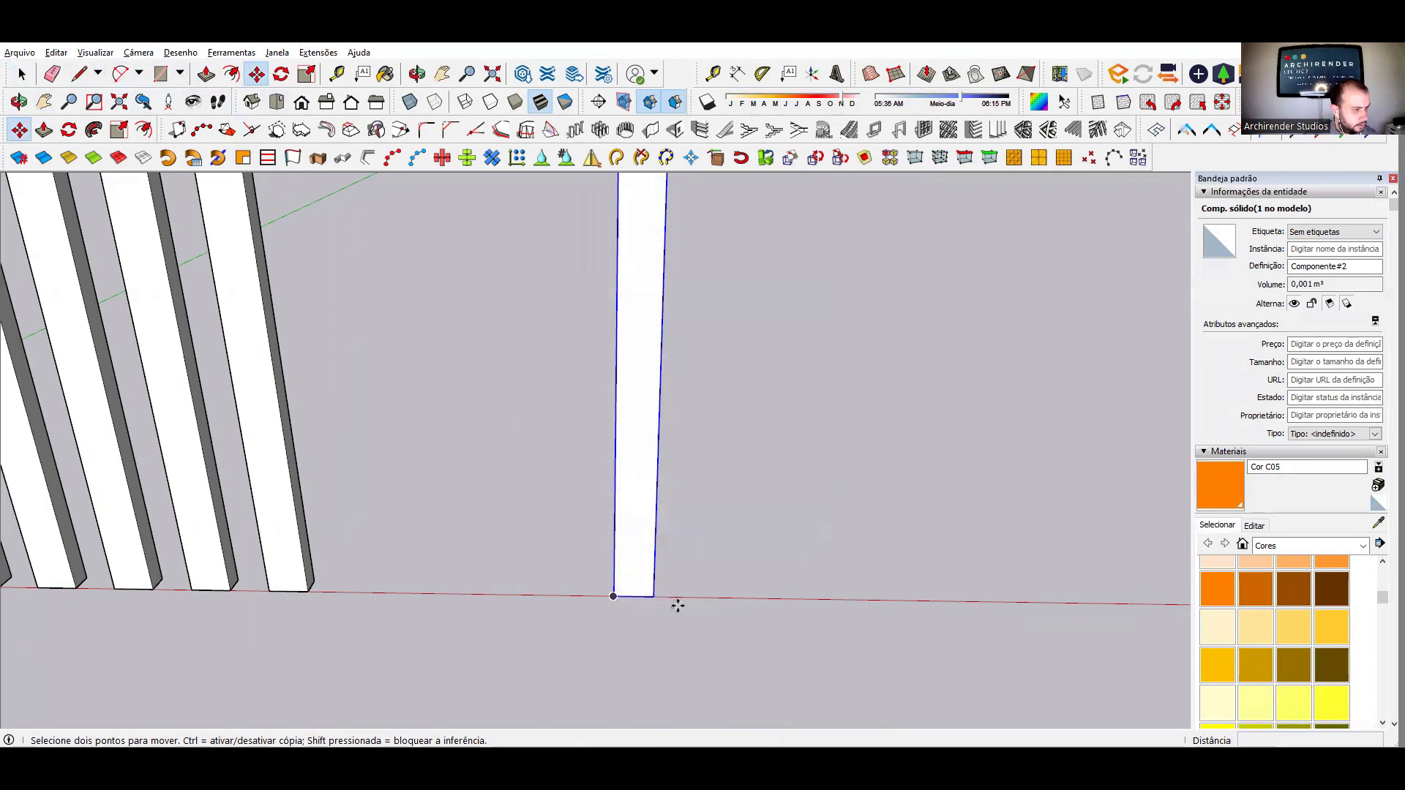
{"action": "left_click", "coordinate": [621, 600]}
{"action": "key", "text": "ctrl"}
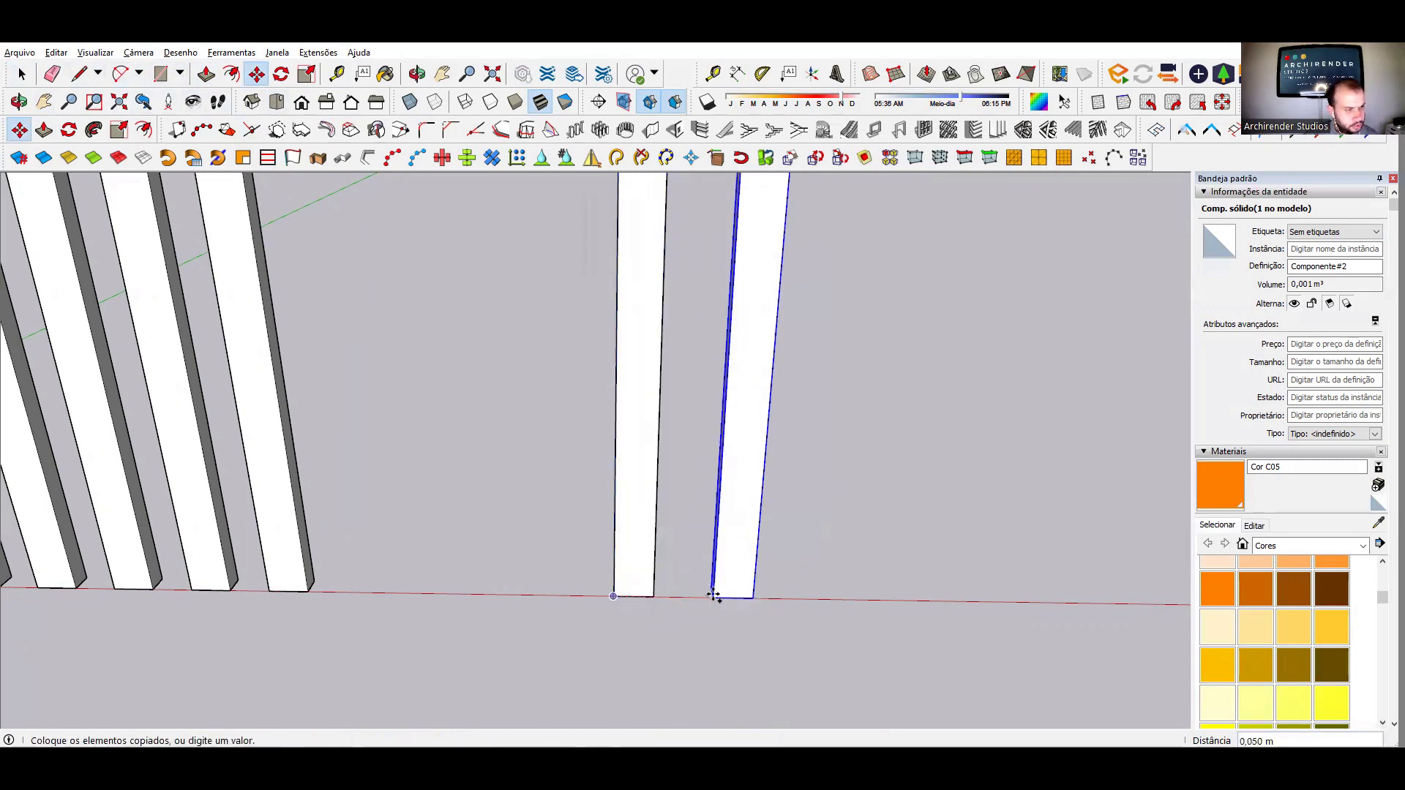
{"action": "left_click", "coordinate": [702, 594]}
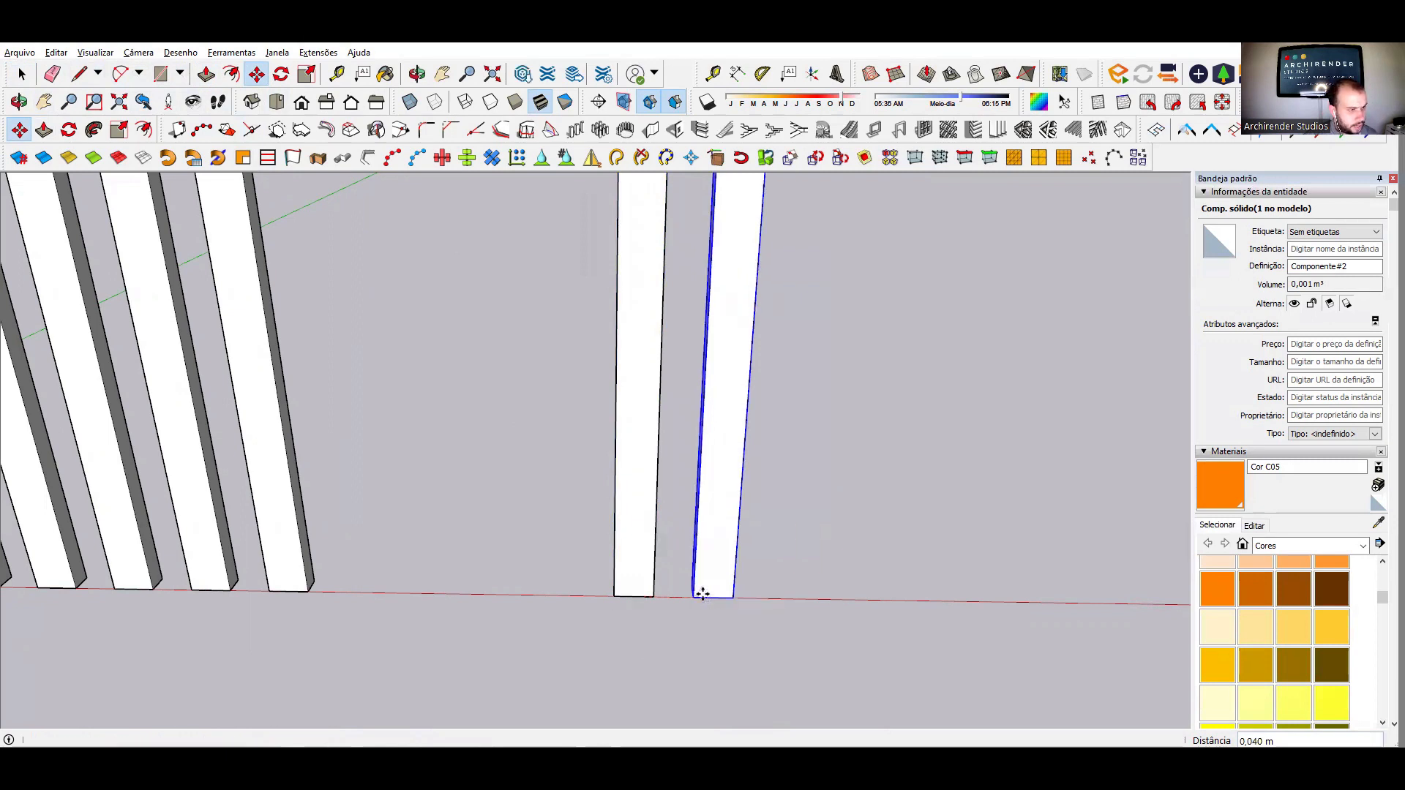
{"action": "type", "text": "x"}
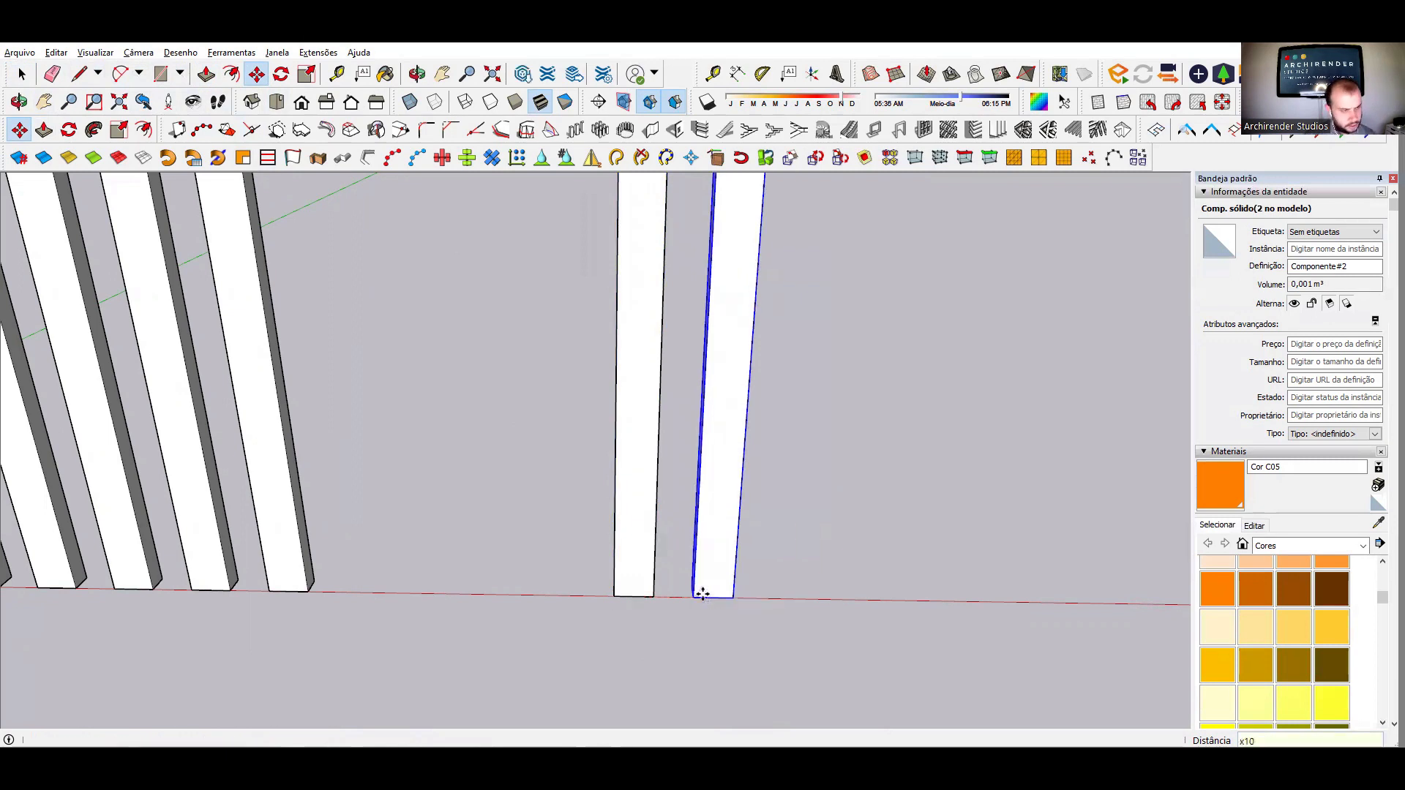
{"action": "type", "text": "10"}
{"action": "key", "text": "Return"}
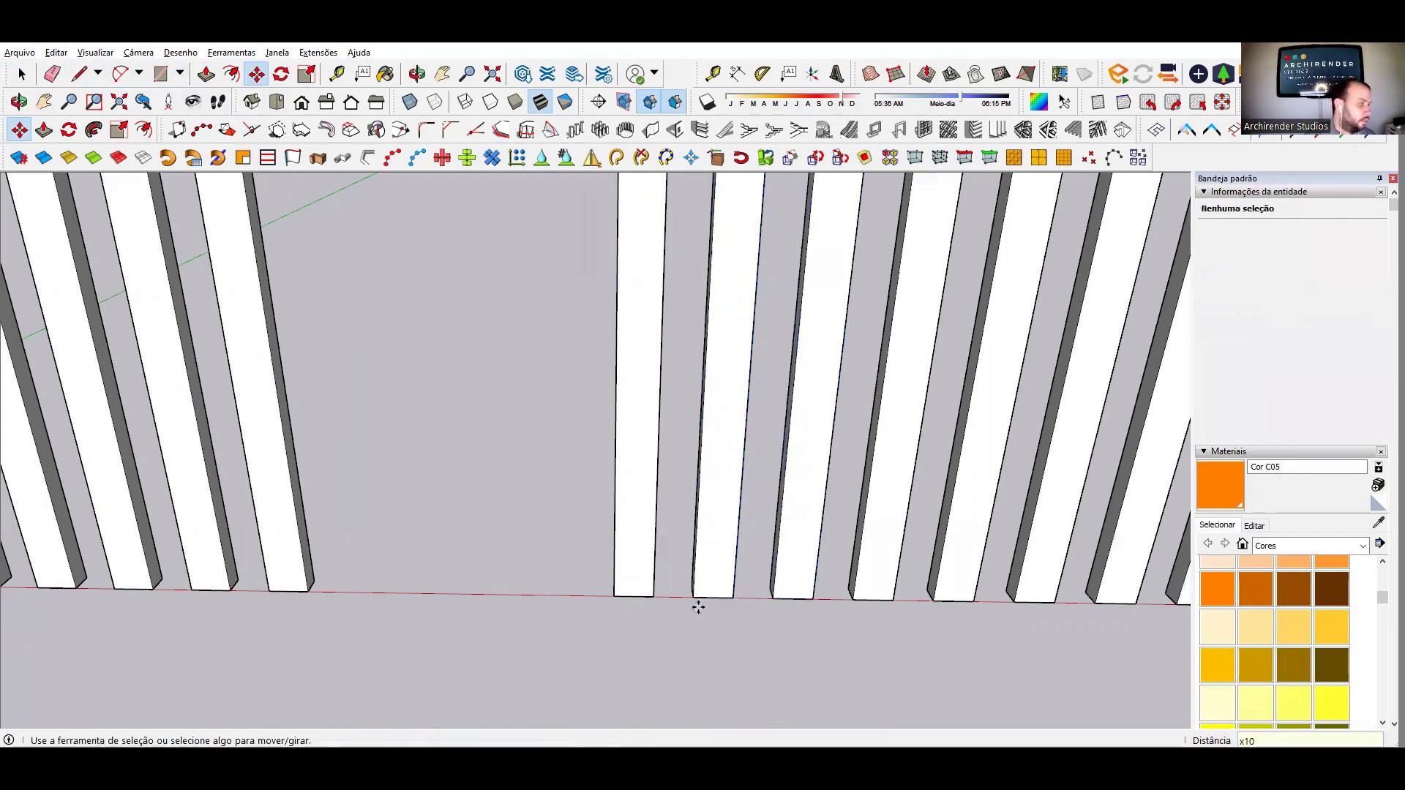
{"action": "scroll", "coordinate": [681, 527], "scroll_direction": "down", "scroll_amount": 4}
{"action": "scroll", "coordinate": [640, 452], "scroll_direction": "down", "scroll_amount": 3}
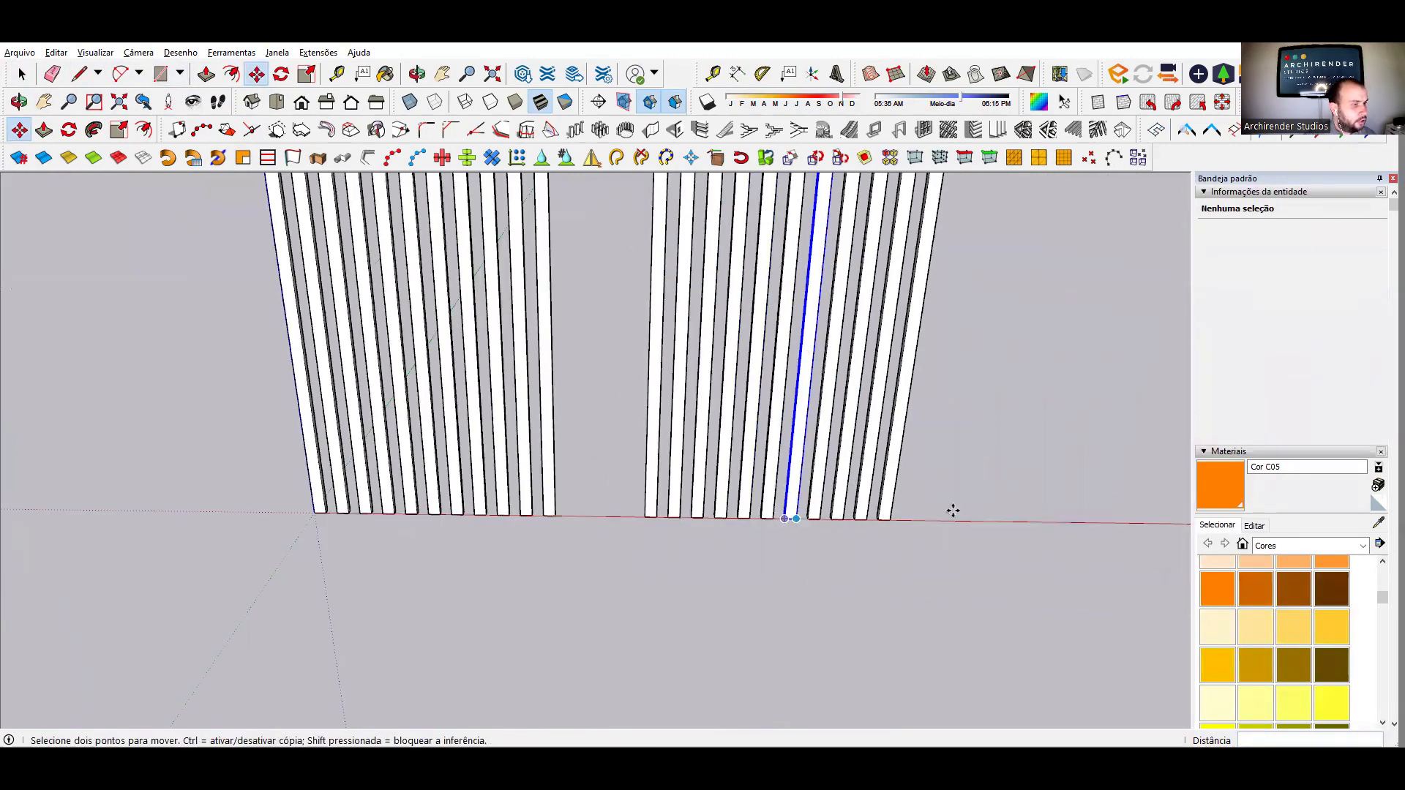
- Select all eleven component slats and combine them into one group
{"action": "left_click", "coordinate": [20, 76]}
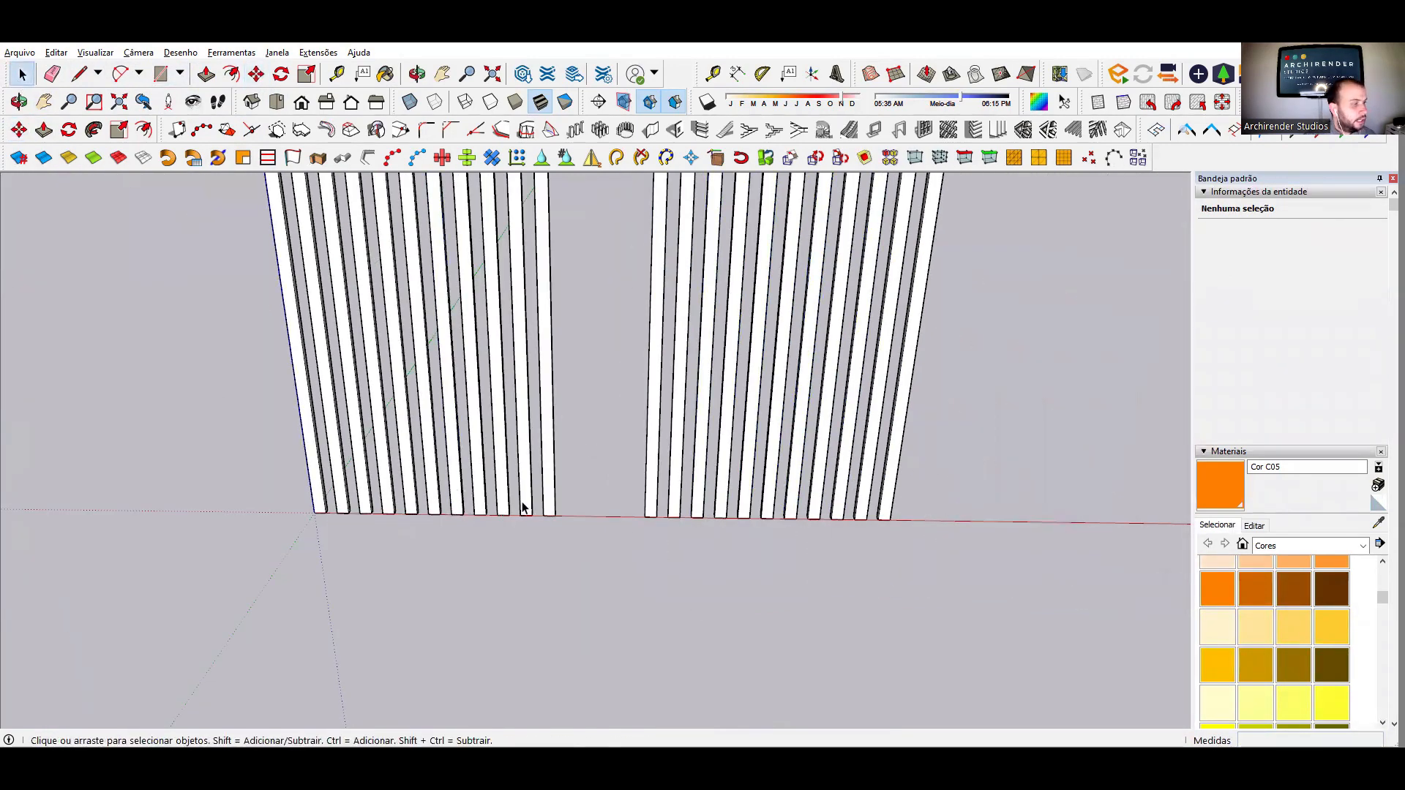
{"action": "scroll", "coordinate": [659, 521], "scroll_direction": "down", "scroll_amount": 2}
{"action": "scroll", "coordinate": [703, 615], "scroll_direction": "down", "scroll_amount": 7}
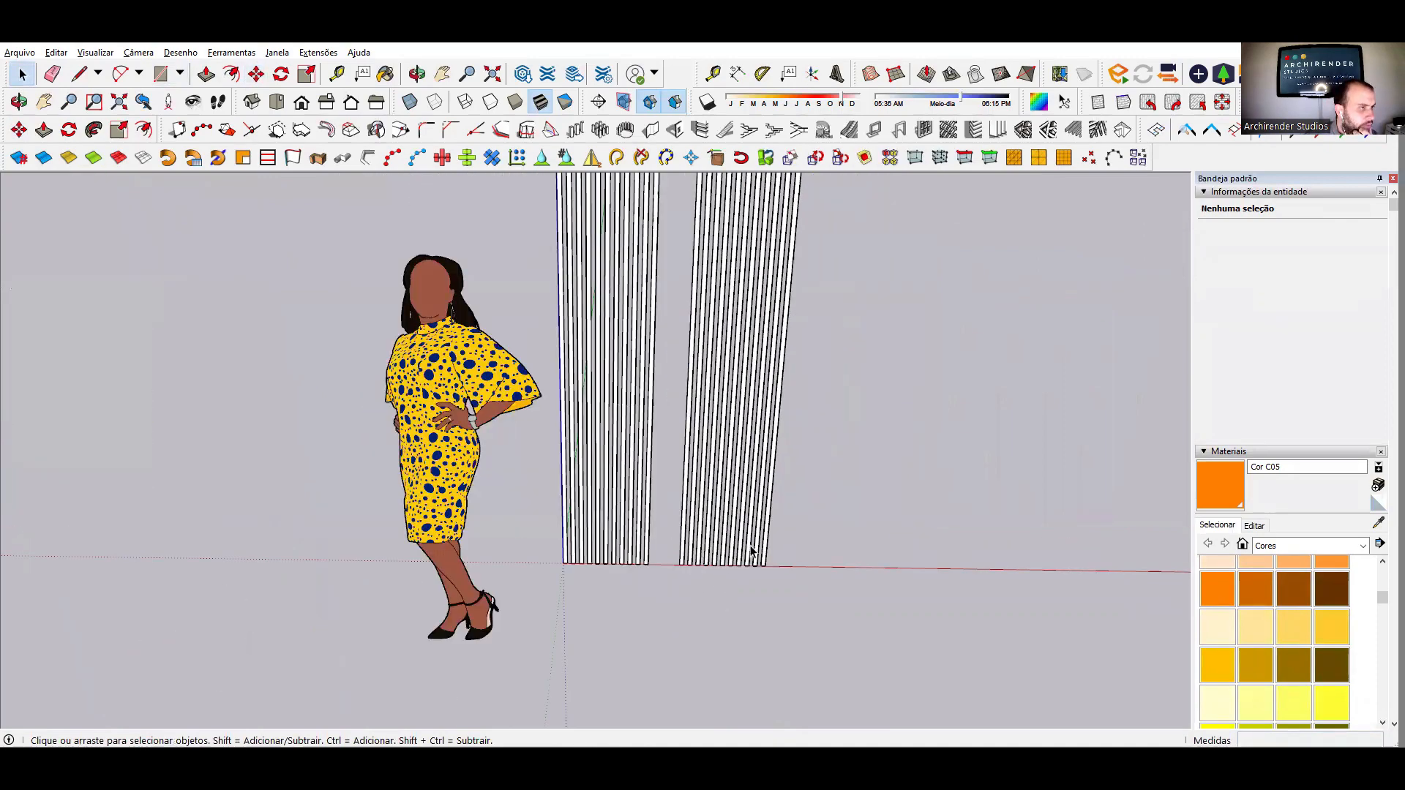
{"action": "middle_click_drag", "start_coordinate": [846, 454], "coordinate": [73, 425]}
{"action": "scroll", "coordinate": [348, 272], "scroll_direction": "up", "scroll_amount": 2}
{"action": "scroll", "coordinate": [547, 290], "scroll_direction": "up", "scroll_amount": 3}
{"action": "scroll", "coordinate": [494, 295], "scroll_direction": "up", "scroll_amount": 4}
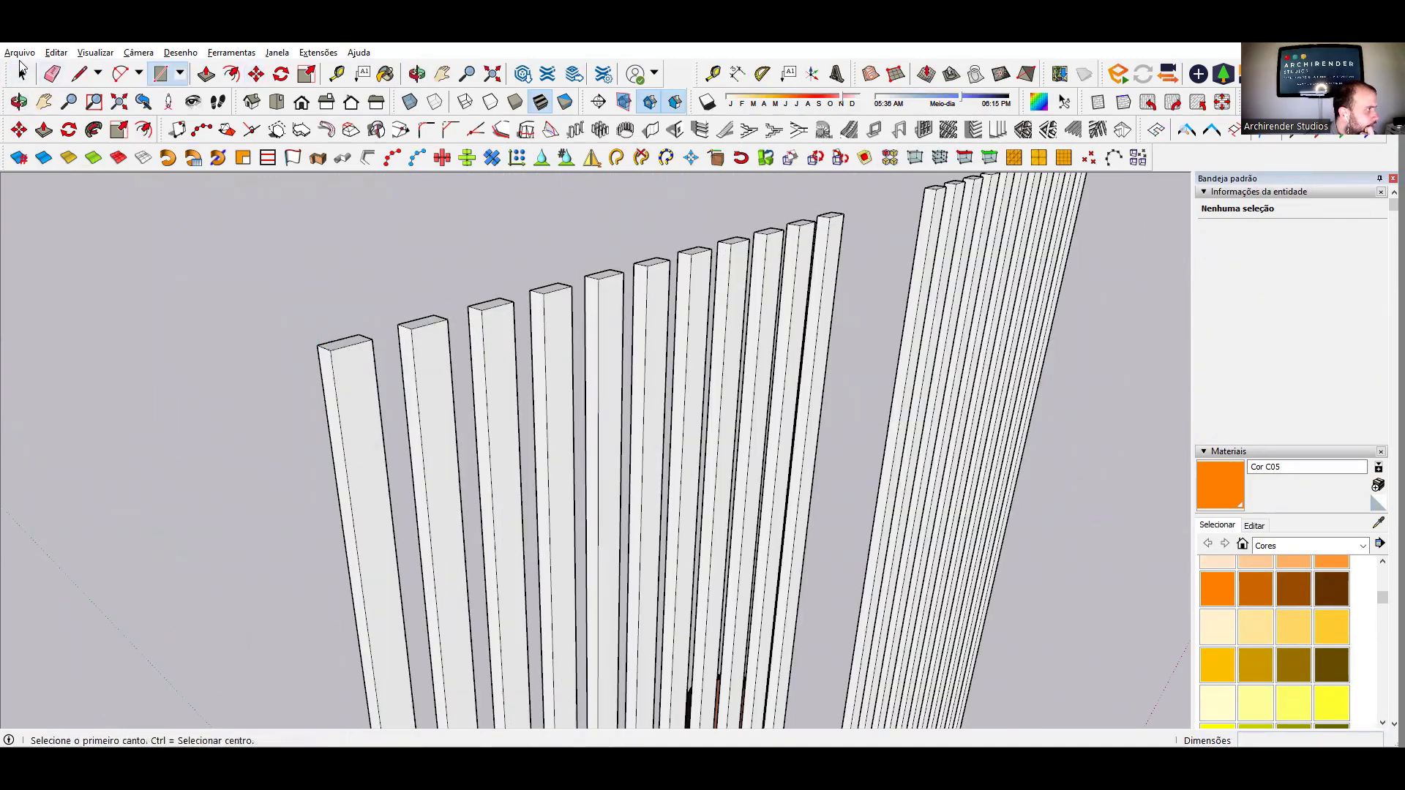
{"action": "left_click", "coordinate": [361, 387]}
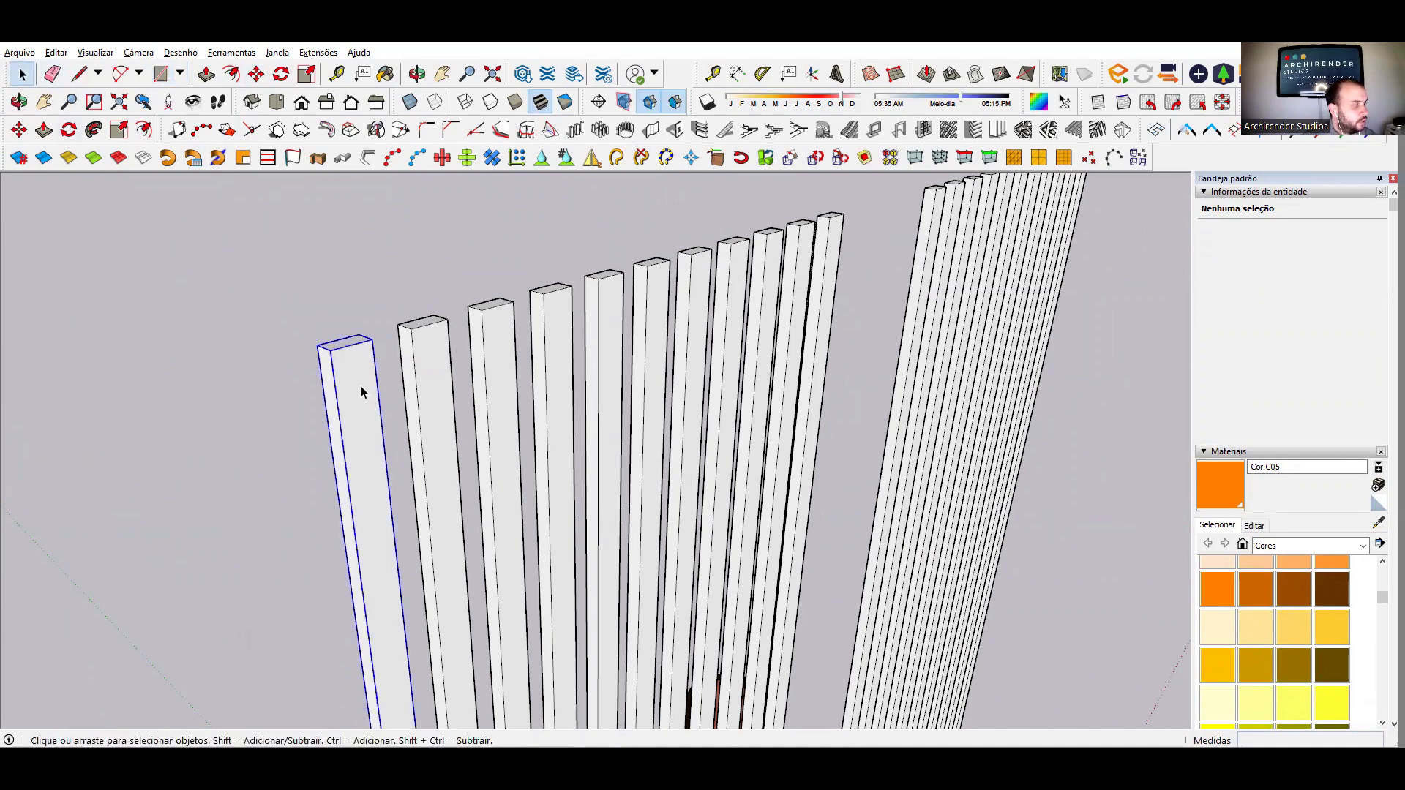
{"action": "left_click", "coordinate": [443, 356], "text": "ctrl"}
{"action": "left_click", "coordinate": [505, 344], "text": "ctrl"}
{"action": "left_click", "coordinate": [558, 329], "text": "ctrl"}
{"action": "left_click", "coordinate": [609, 320], "text": "ctrl"}
{"action": "left_click", "coordinate": [661, 298], "text": "ctrl"}
{"action": "left_click", "coordinate": [699, 300], "text": "ctrl"}
{"action": "left_click", "coordinate": [738, 289], "text": "ctrl"}
{"action": "left_click", "coordinate": [772, 269], "text": "ctrl"}
{"action": "left_click", "coordinate": [811, 257], "text": "ctrl"}
{"action": "left_click", "coordinate": [832, 250], "text": "ctrl"}
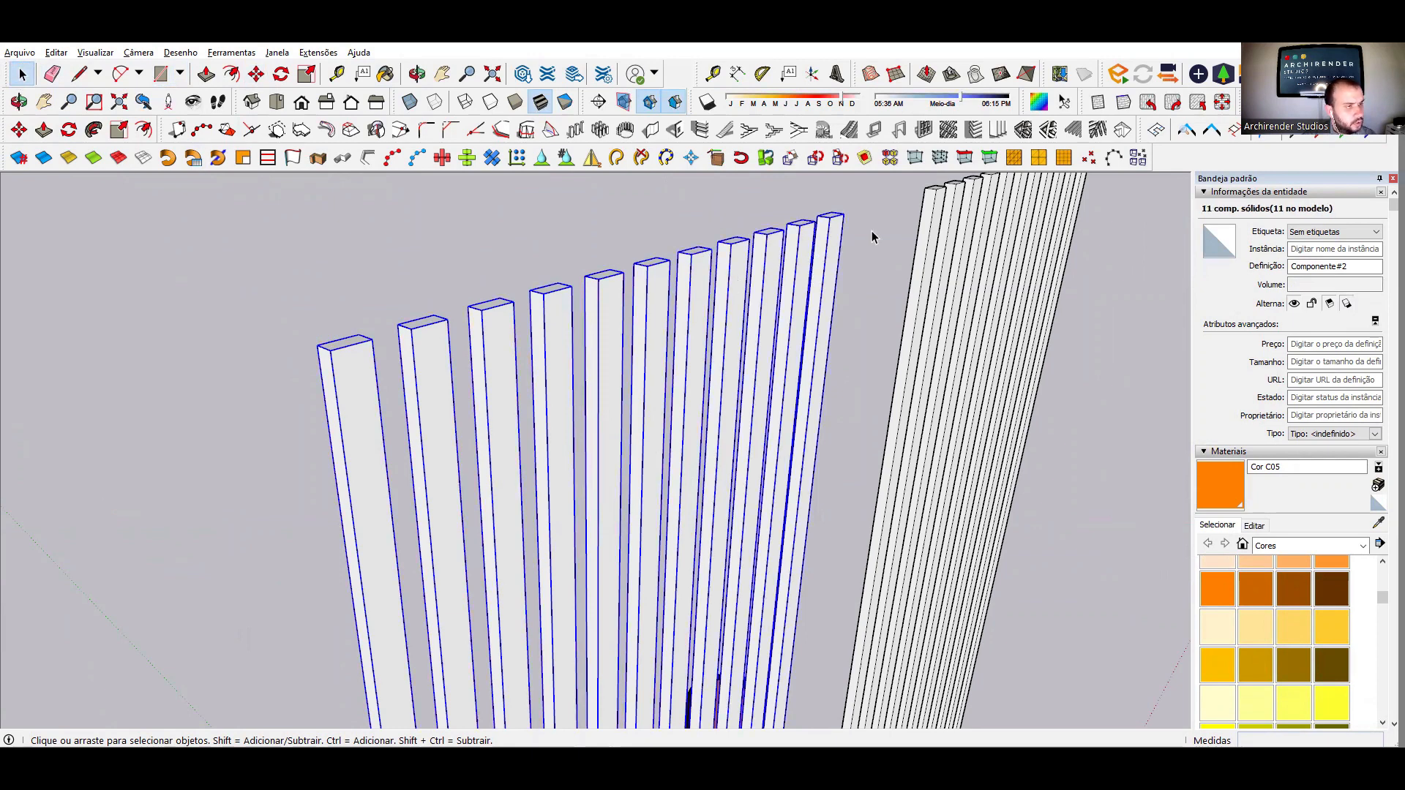
{"action": "right_click", "coordinate": [845, 233]}
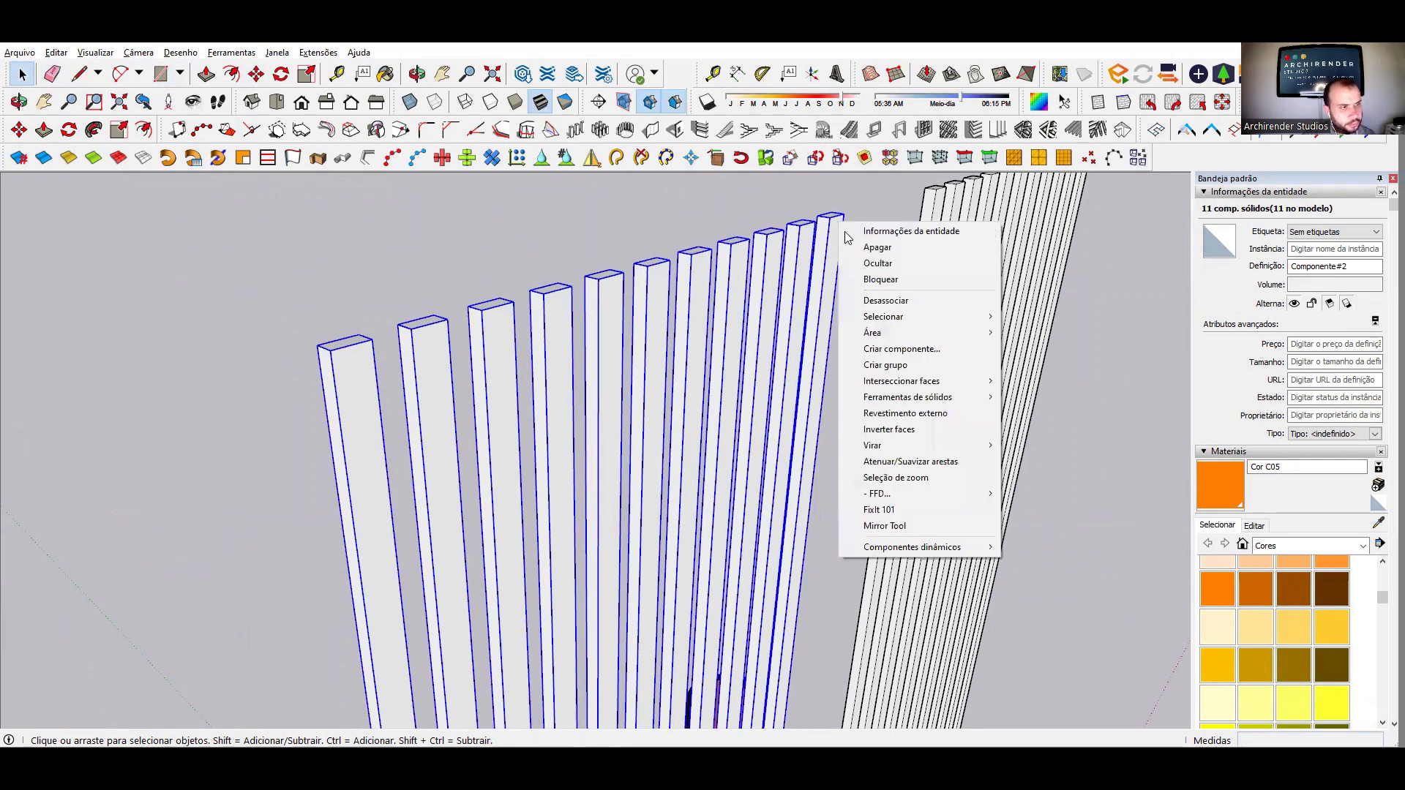
{"action": "left_click", "coordinate": [886, 365]}
- Select all eleven individually grouped slats and combine them into one group
{"action": "middle_click_drag", "start_coordinate": [538, 404], "coordinate": [1048, 432]}
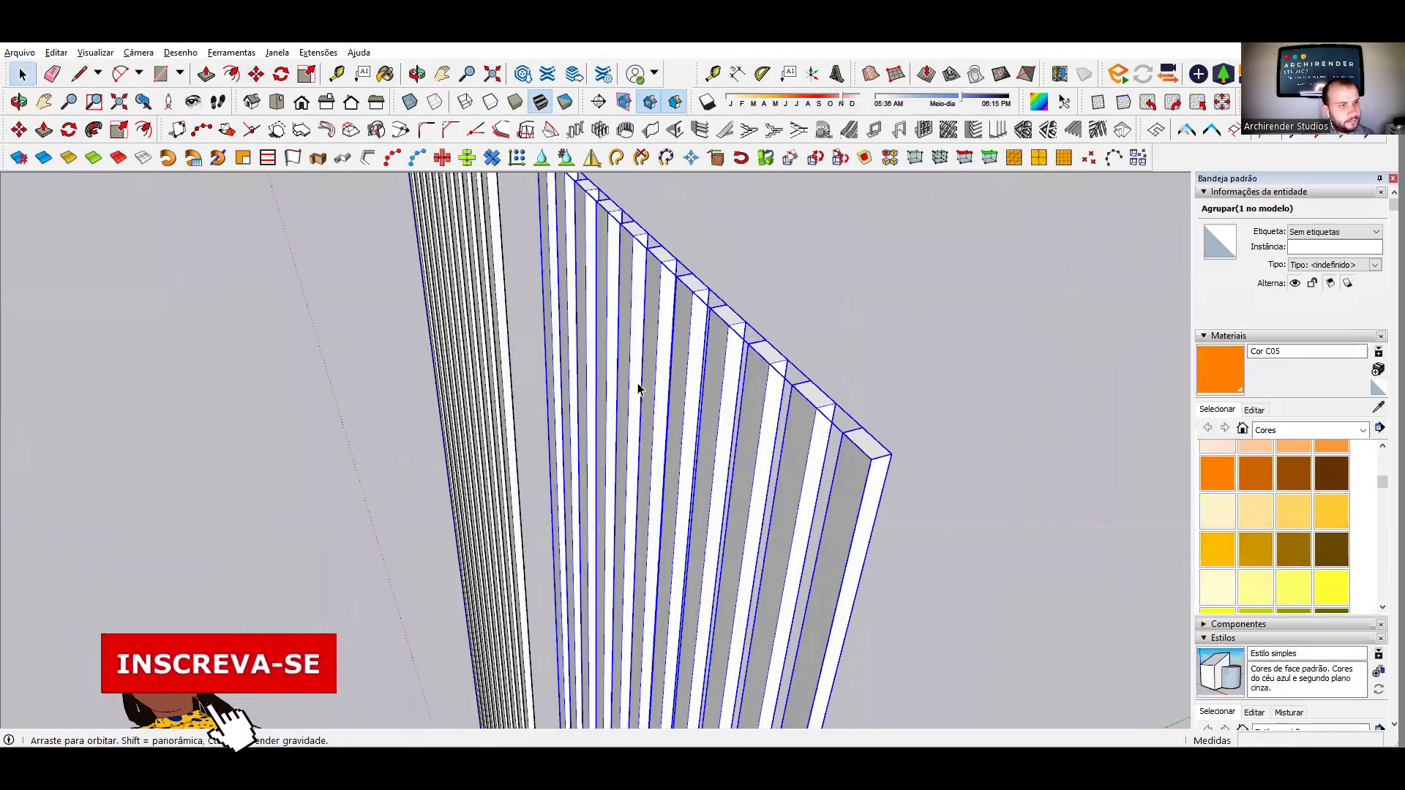
{"action": "middle_click_drag", "start_coordinate": [640, 389], "coordinate": [680, 415]}
{"action": "mouse_move", "coordinate": [151, 388]}
{"action": "middle_mouse_down"}
{"action": "mouse_move", "coordinate": [734, 387]}
{"action": "mouse_move", "coordinate": [480, 383]}
{"action": "middle_mouse_up"}
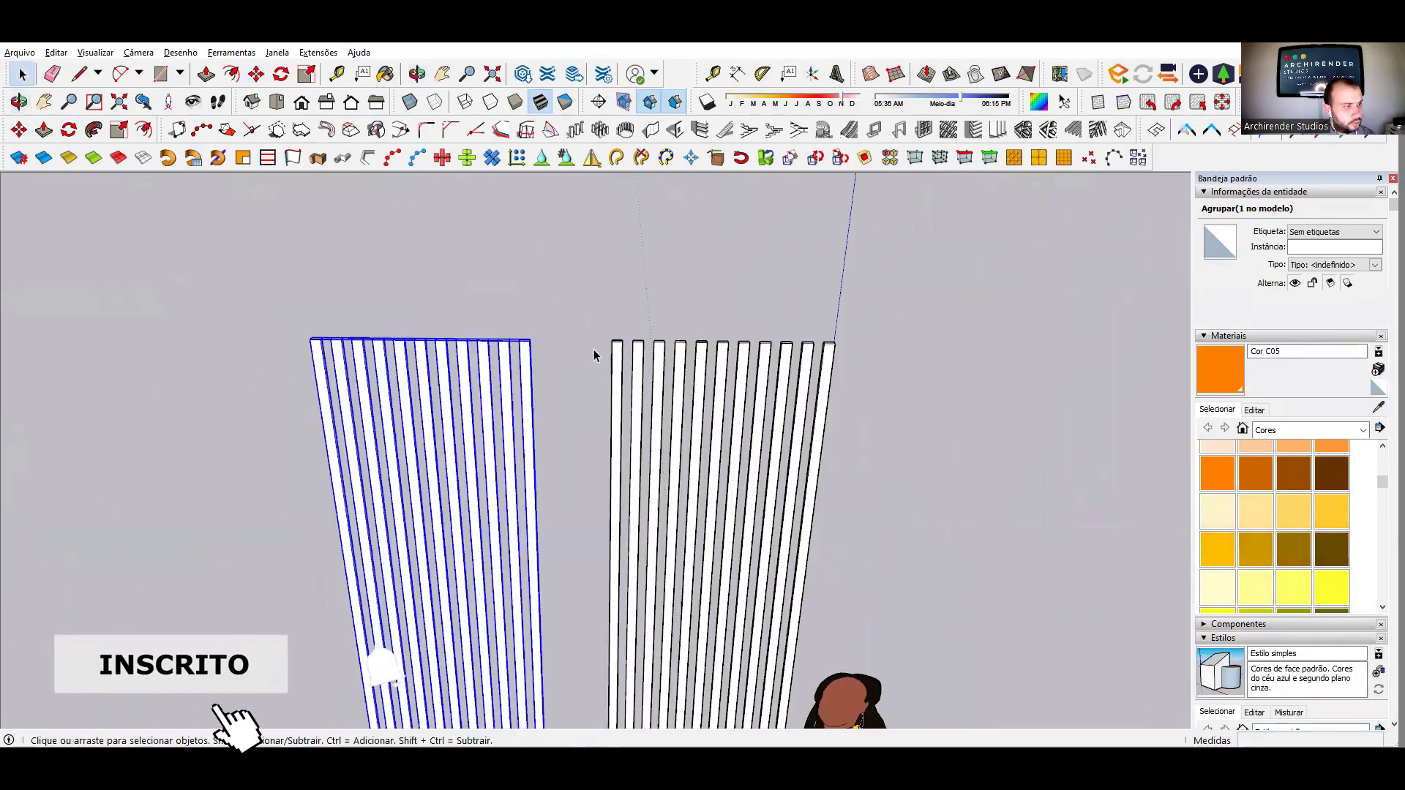
{"action": "scroll", "coordinate": [442, 330], "scroll_direction": "up", "scroll_amount": 6}
{"action": "left_click", "coordinate": [532, 355], "text": "ctrl"}
{"action": "left_click", "coordinate": [662, 330], "text": "ctrl"}
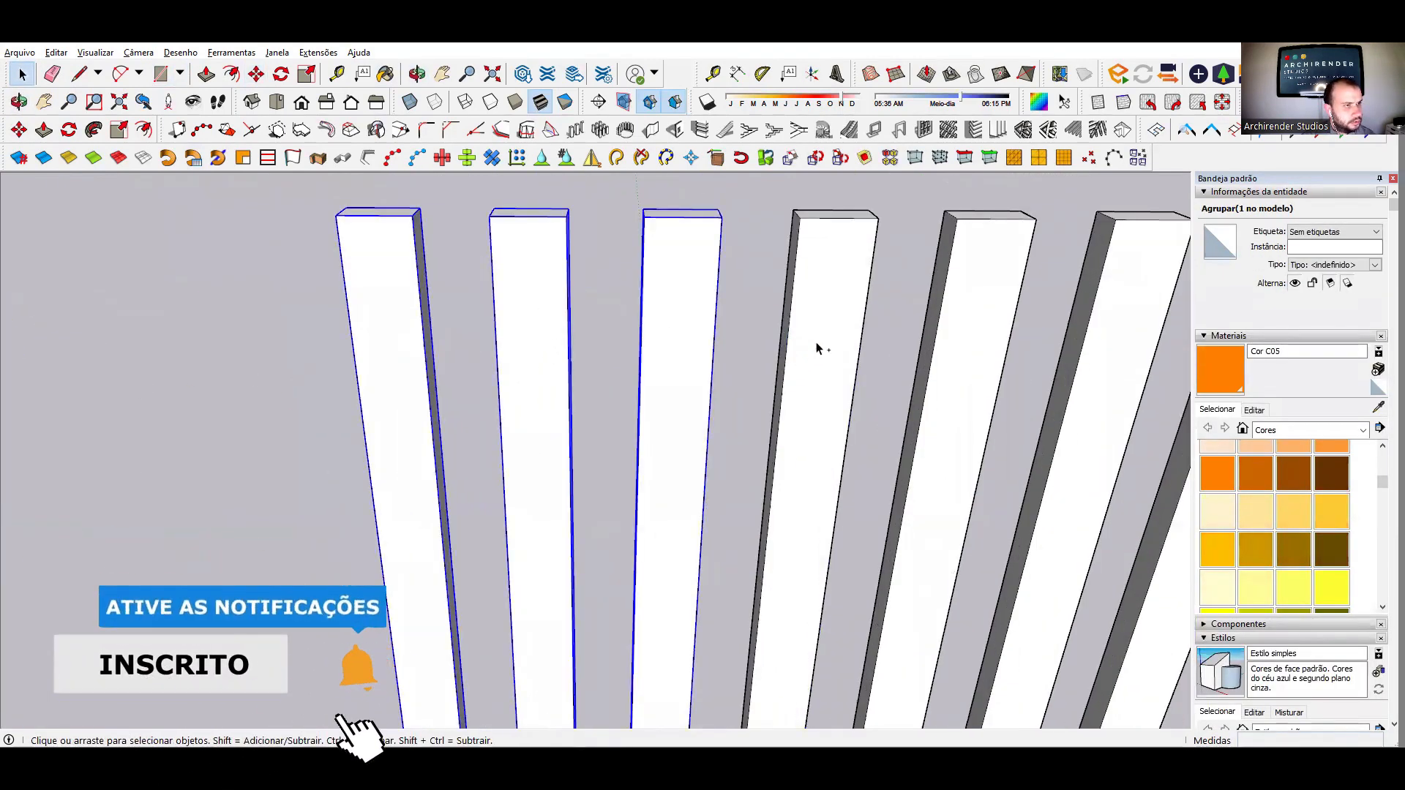
{"action": "left_click", "coordinate": [822, 344], "text": "ctrl"}
{"action": "left_click", "coordinate": [985, 345], "text": "ctrl"}
{"action": "scroll", "coordinate": [150, 394], "scroll_direction": "down", "scroll_amount": 2}
{"action": "scroll", "coordinate": [150, 393], "scroll_direction": "down", "scroll_amount": 2}
{"action": "left_click", "coordinate": [449, 383], "text": "ctrl"}
{"action": "left_click", "coordinate": [498, 397], "text": "ctrl"}
{"action": "left_click", "coordinate": [554, 396], "text": "ctrl"}
{"action": "left_click", "coordinate": [594, 395], "text": "ctrl"}
{"action": "left_click", "coordinate": [643, 392], "text": "ctrl"}
{"action": "right_click", "coordinate": [415, 361]}
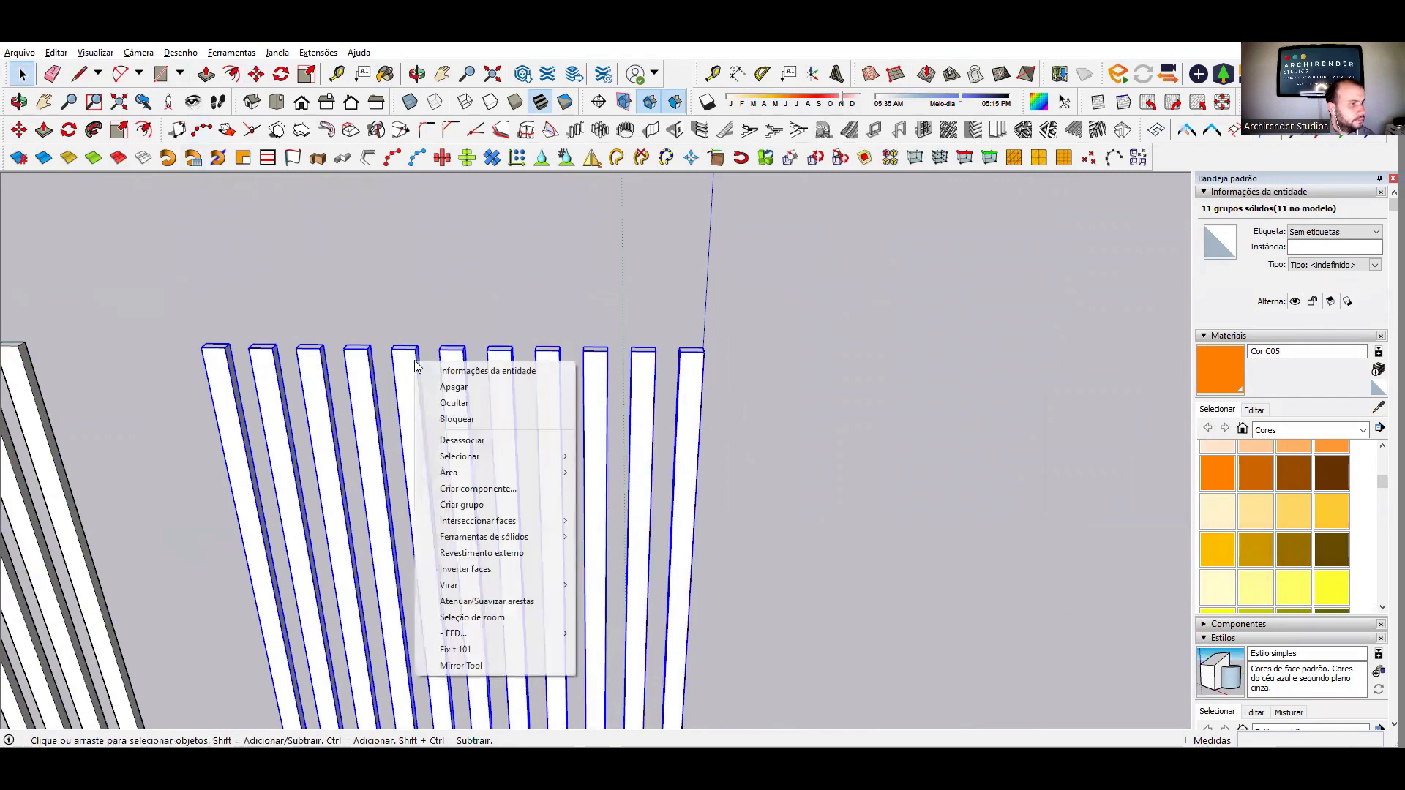
{"action": "left_click", "coordinate": [462, 507]}
- Explode the outer group around the grouped slats back into separate slats
{"action": "middle_click_drag", "start_coordinate": [266, 419], "coordinate": [963, 376]}
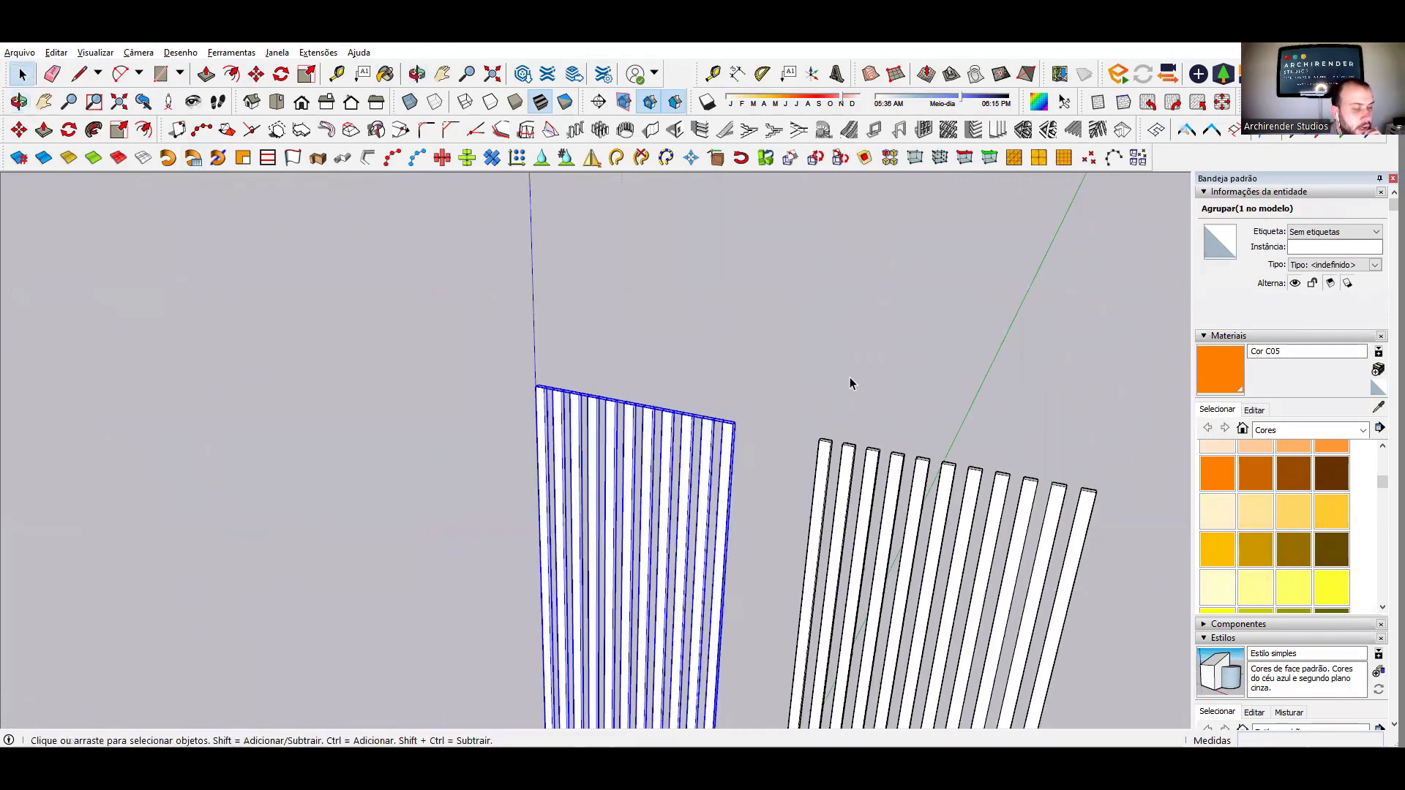
{"action": "middle_click_drag", "start_coordinate": [850, 381], "coordinate": [634, 320]}
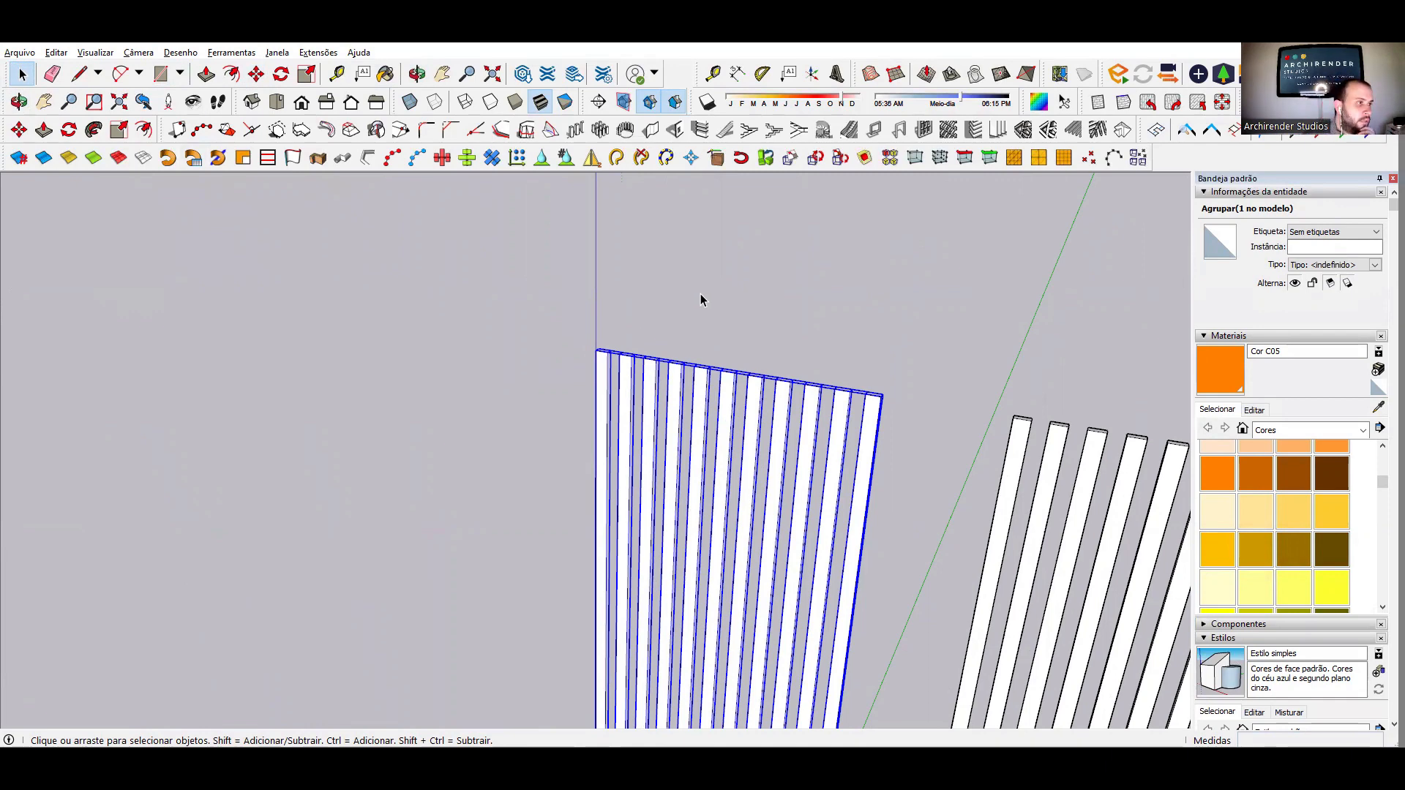
{"action": "left_click", "coordinate": [255, 75]}
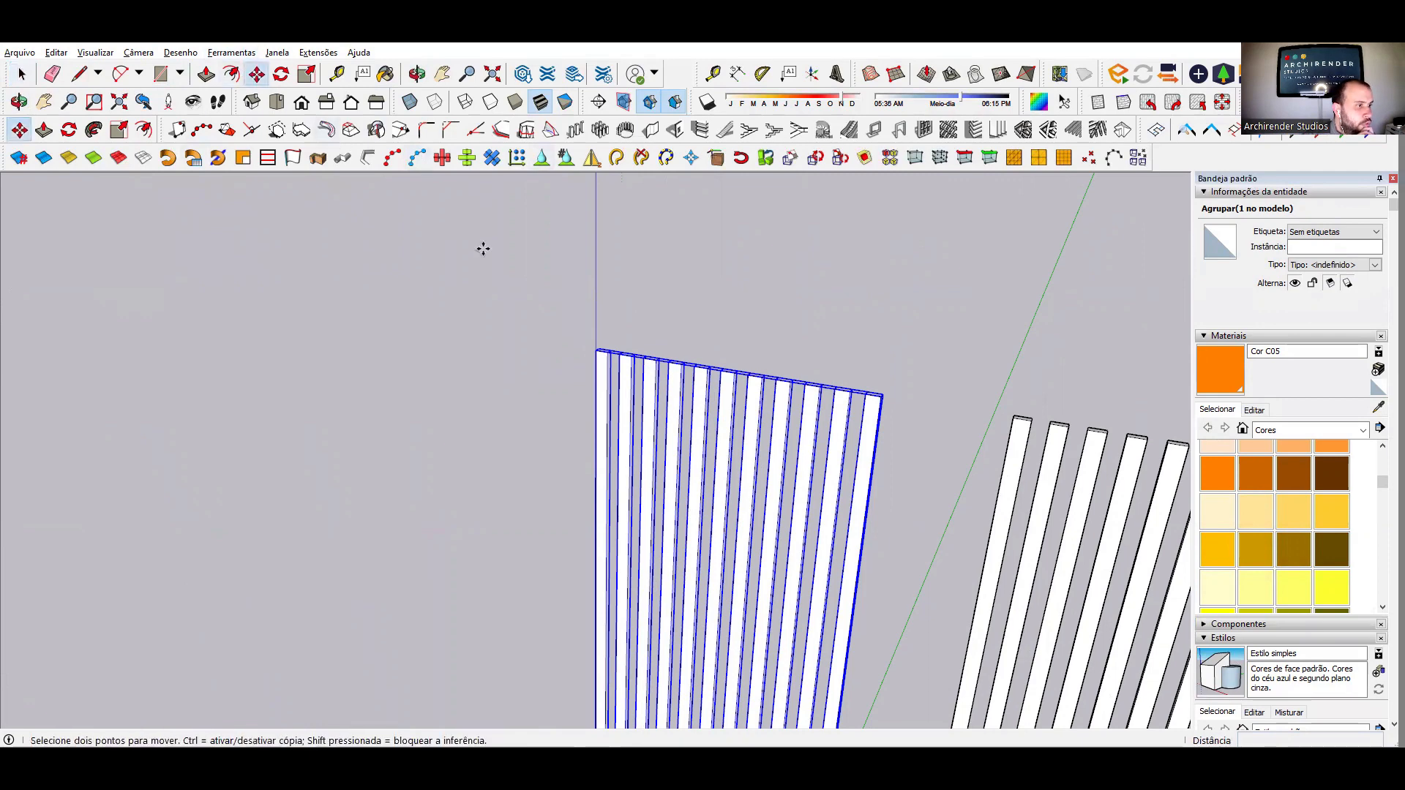
{"action": "left_click", "coordinate": [20, 75]}
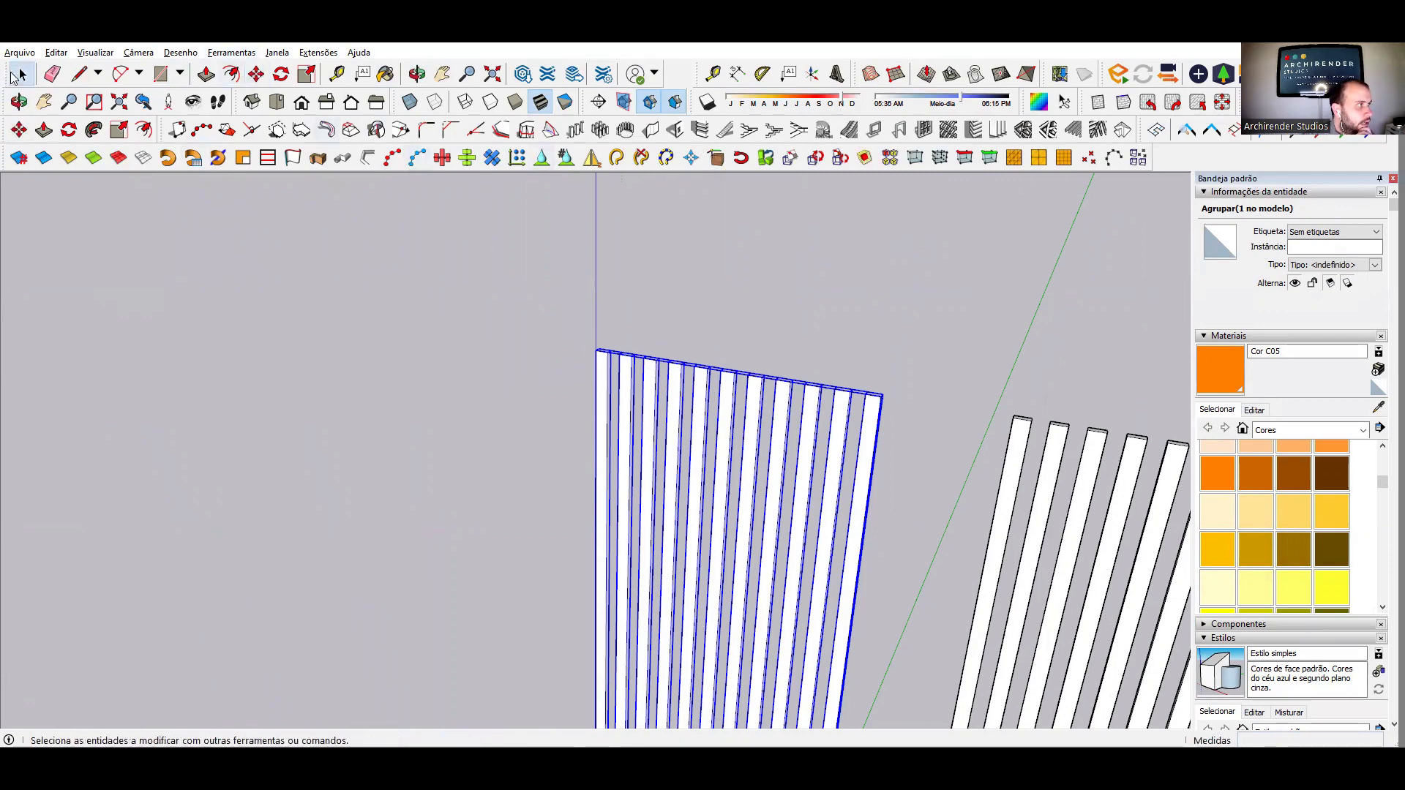
{"action": "right_click", "coordinate": [642, 385]}
{"action": "left_click", "coordinate": [699, 496]}
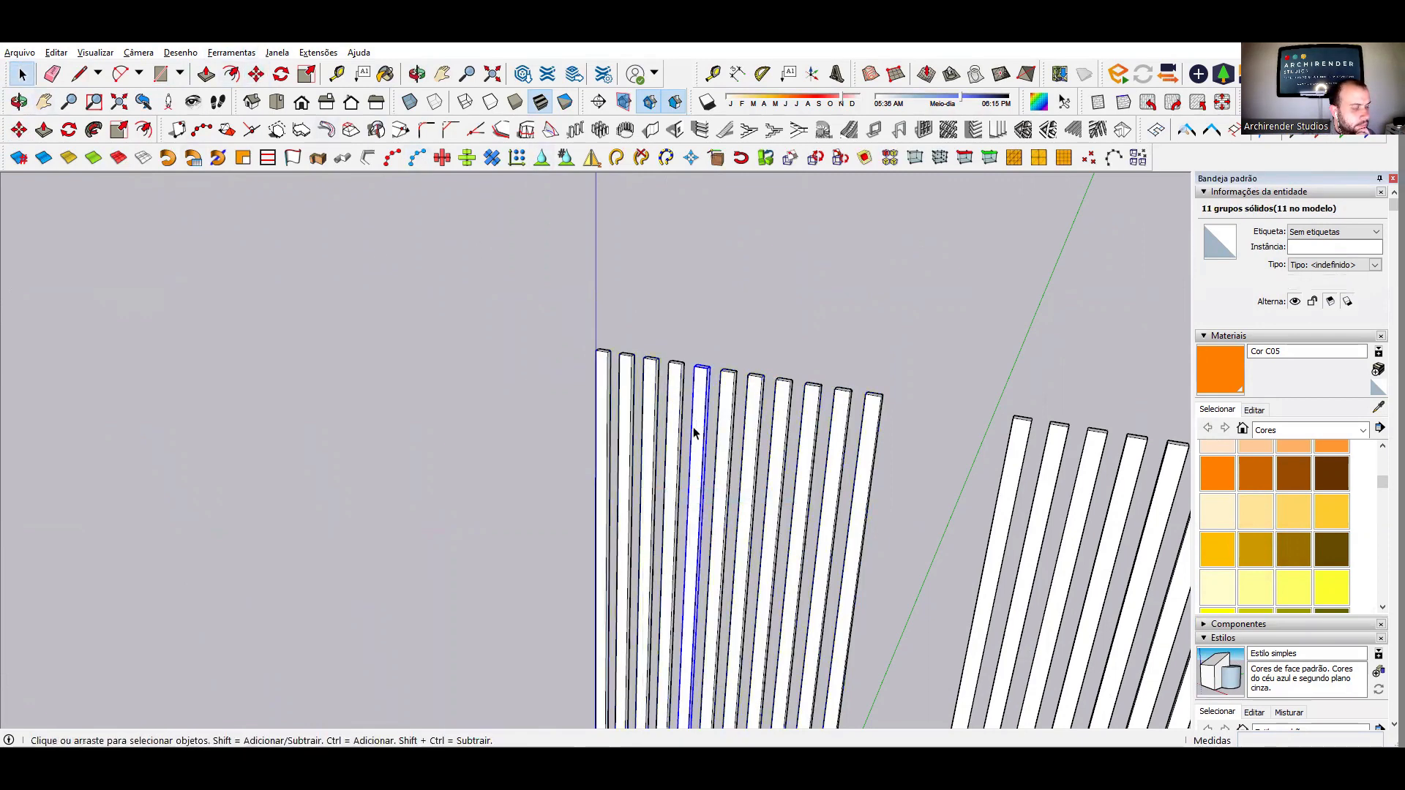
- Reselect the eleven separate grouped slats and combine them into a single group again
{"action": "scroll", "coordinate": [628, 277], "scroll_direction": "down", "scroll_amount": 3}
{"action": "left_click_drag", "start_coordinate": [563, 300], "coordinate": [830, 560]}
{"action": "middle_click_drag", "start_coordinate": [691, 496], "coordinate": [742, 483]}
{"action": "left_click_drag", "start_coordinate": [802, 440], "coordinate": [555, 310]}
{"action": "middle_click_drag", "start_coordinate": [763, 432], "coordinate": [436, 508]}
{"action": "key", "text": "m"}
{"action": "middle_click_drag", "start_coordinate": [210, 270], "coordinate": [816, 220]}
{"action": "scroll", "coordinate": [765, 342], "scroll_direction": "down", "scroll_amount": 5}
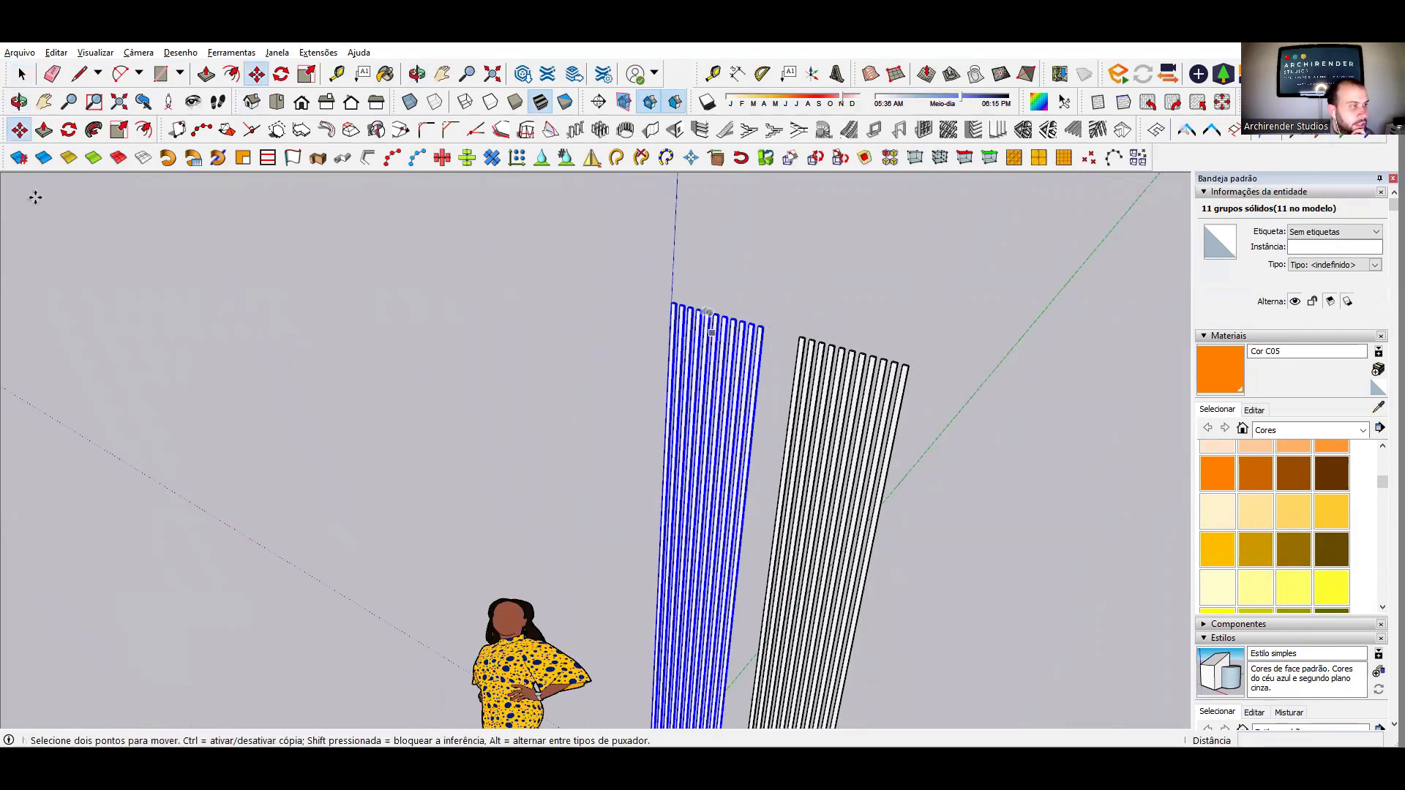
{"action": "left_click", "coordinate": [22, 75]}
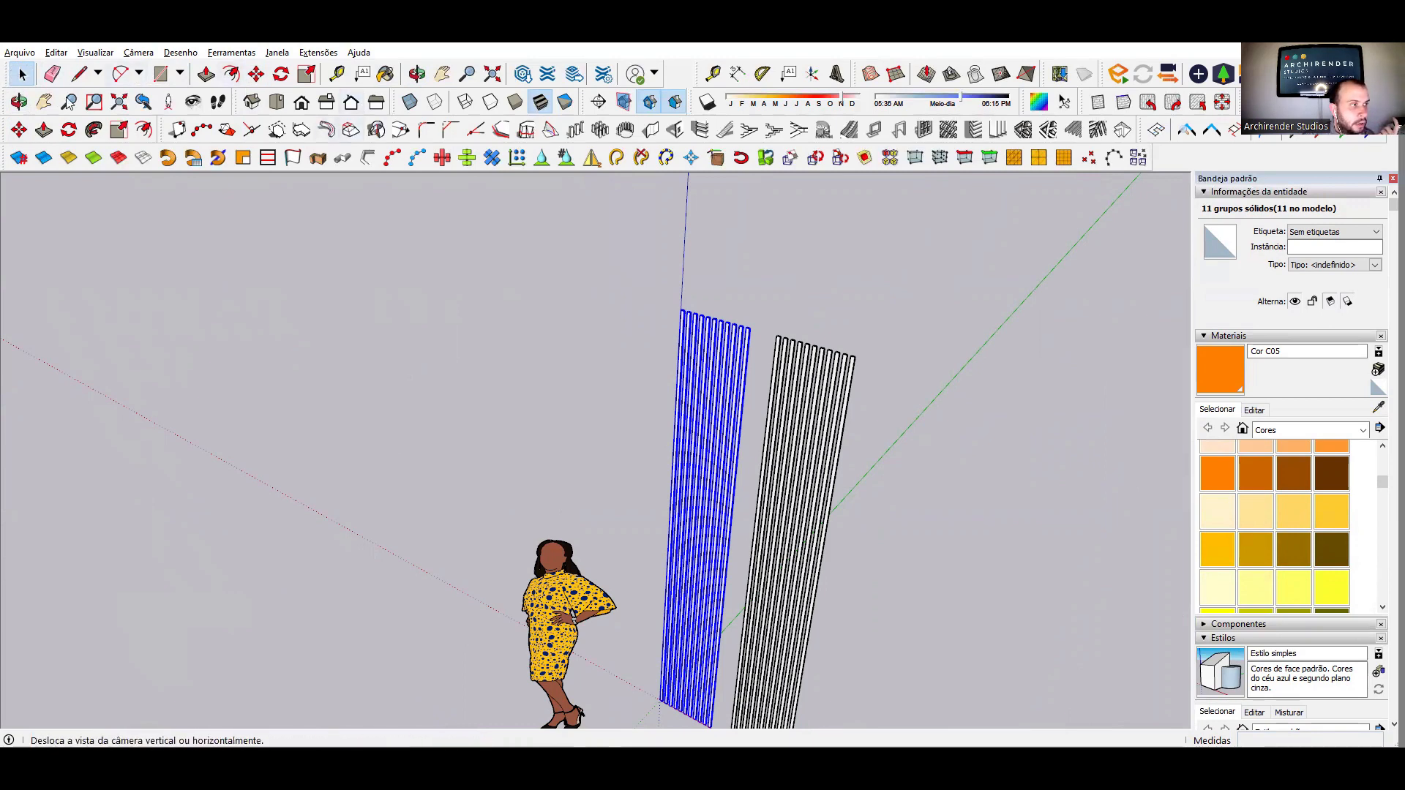
{"action": "right_click", "coordinate": [699, 336]}
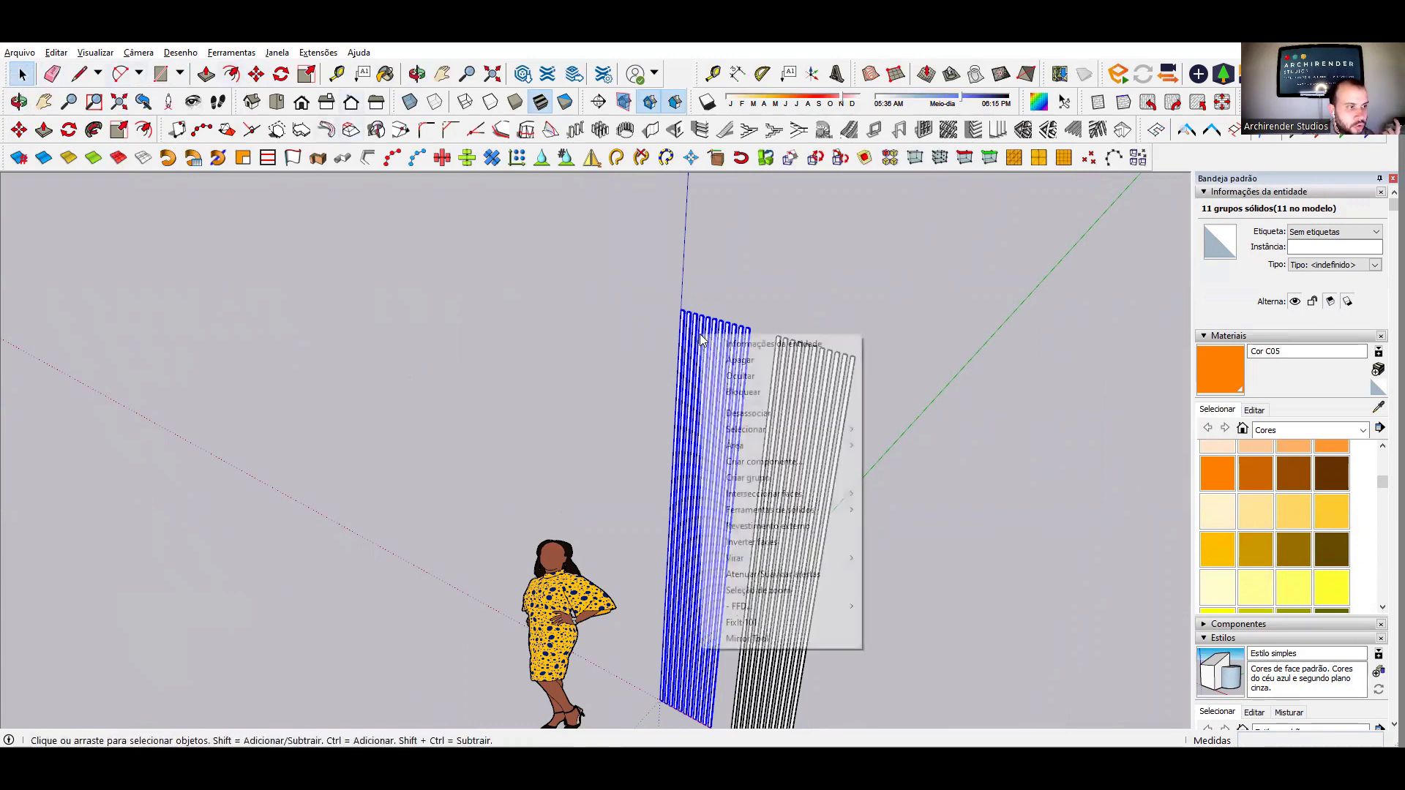
{"action": "left_click", "coordinate": [763, 479]}
{"action": "middle_click_drag", "start_coordinate": [762, 479], "coordinate": [665, 339]}
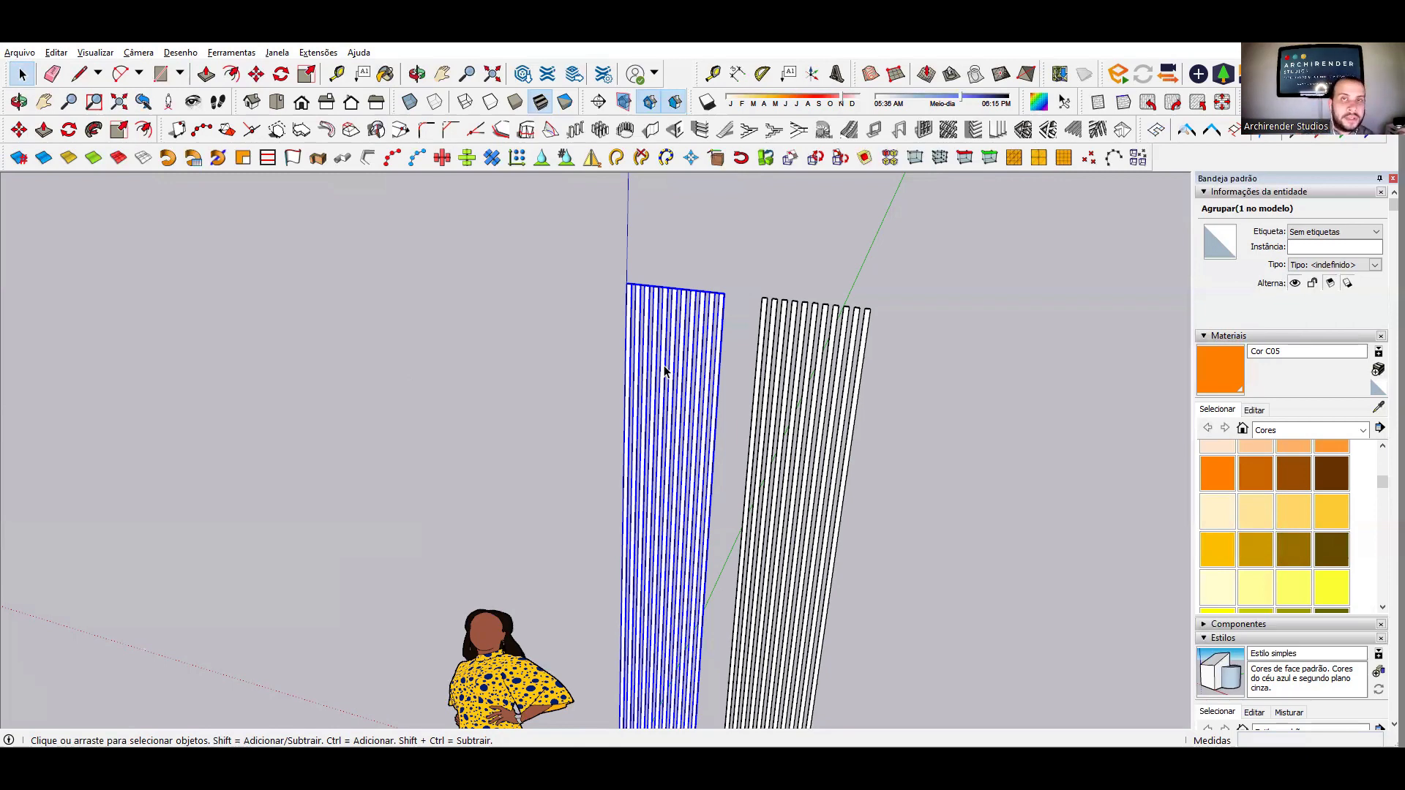
- Open the group of component slats, enter its first slat's component for editing and select all of its geometry
{"action": "left_click", "coordinate": [757, 393]}
{"action": "scroll", "coordinate": [756, 399], "scroll_direction": "up", "scroll_amount": 4}
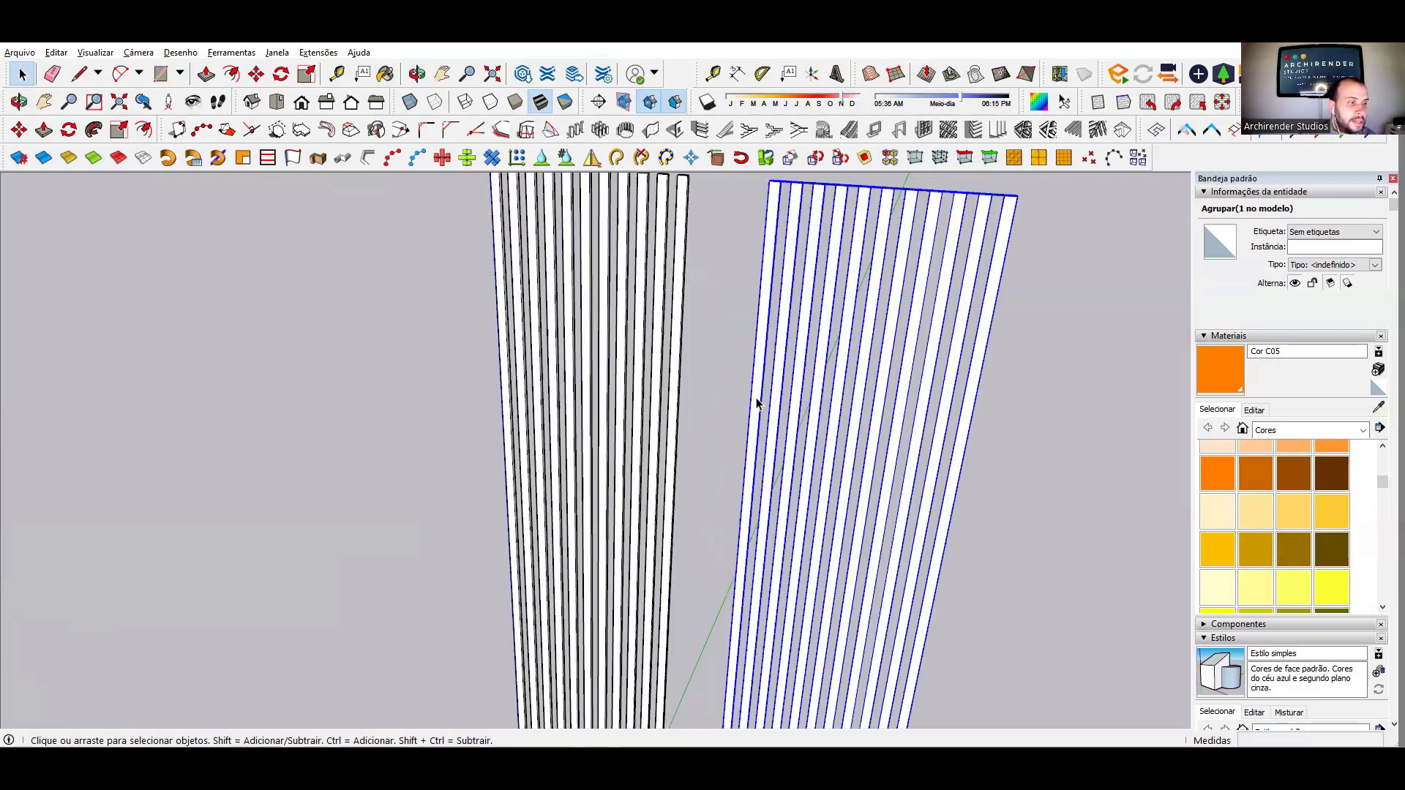
{"action": "scroll", "coordinate": [757, 401], "scroll_direction": "down", "scroll_amount": 6}
{"action": "double_click", "coordinate": [799, 395]}
{"action": "left_click", "coordinate": [769, 330]}
{"action": "right_click", "coordinate": [768, 310]}
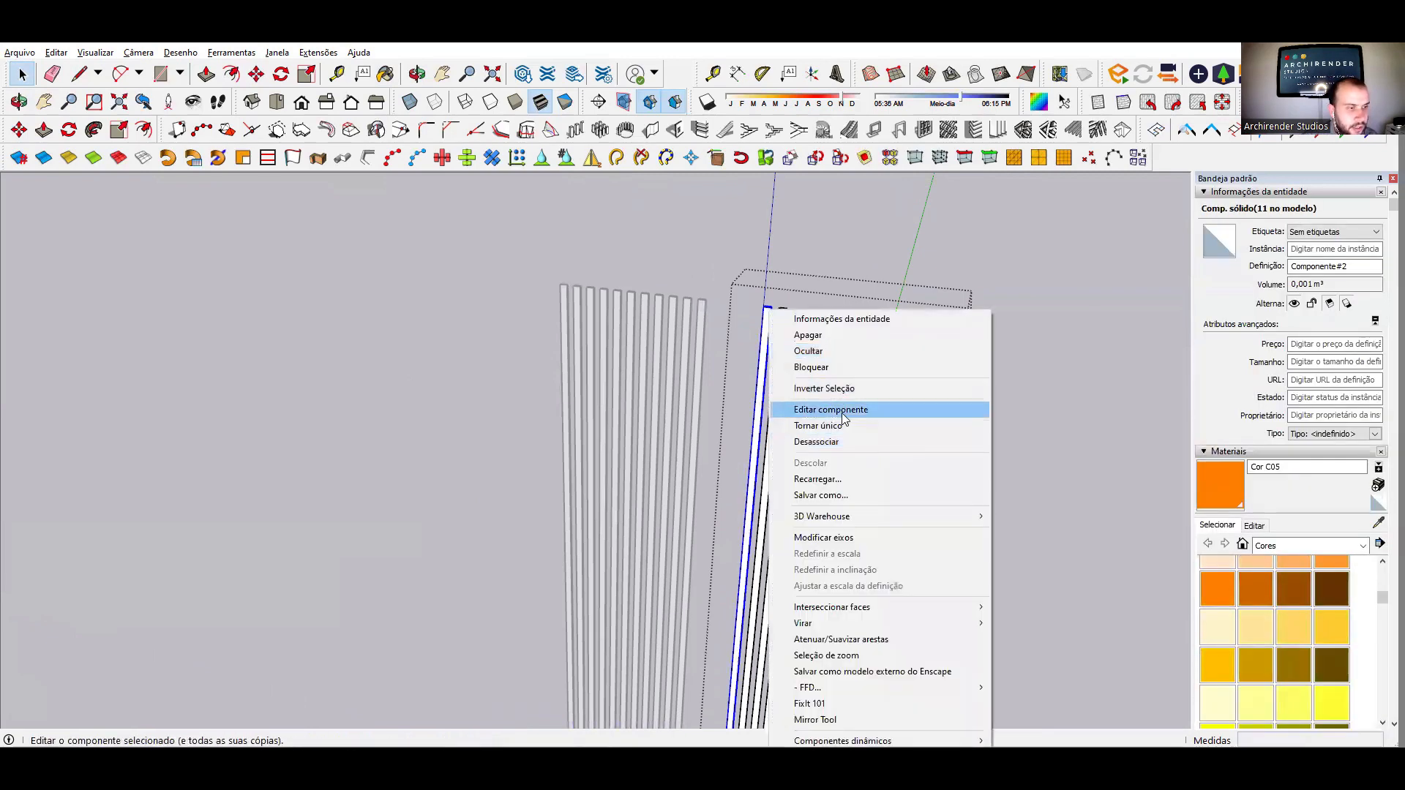
{"action": "left_click", "coordinate": [816, 441]}
{"action": "scroll", "coordinate": [647, 334], "scroll_direction": "up", "scroll_amount": 3}
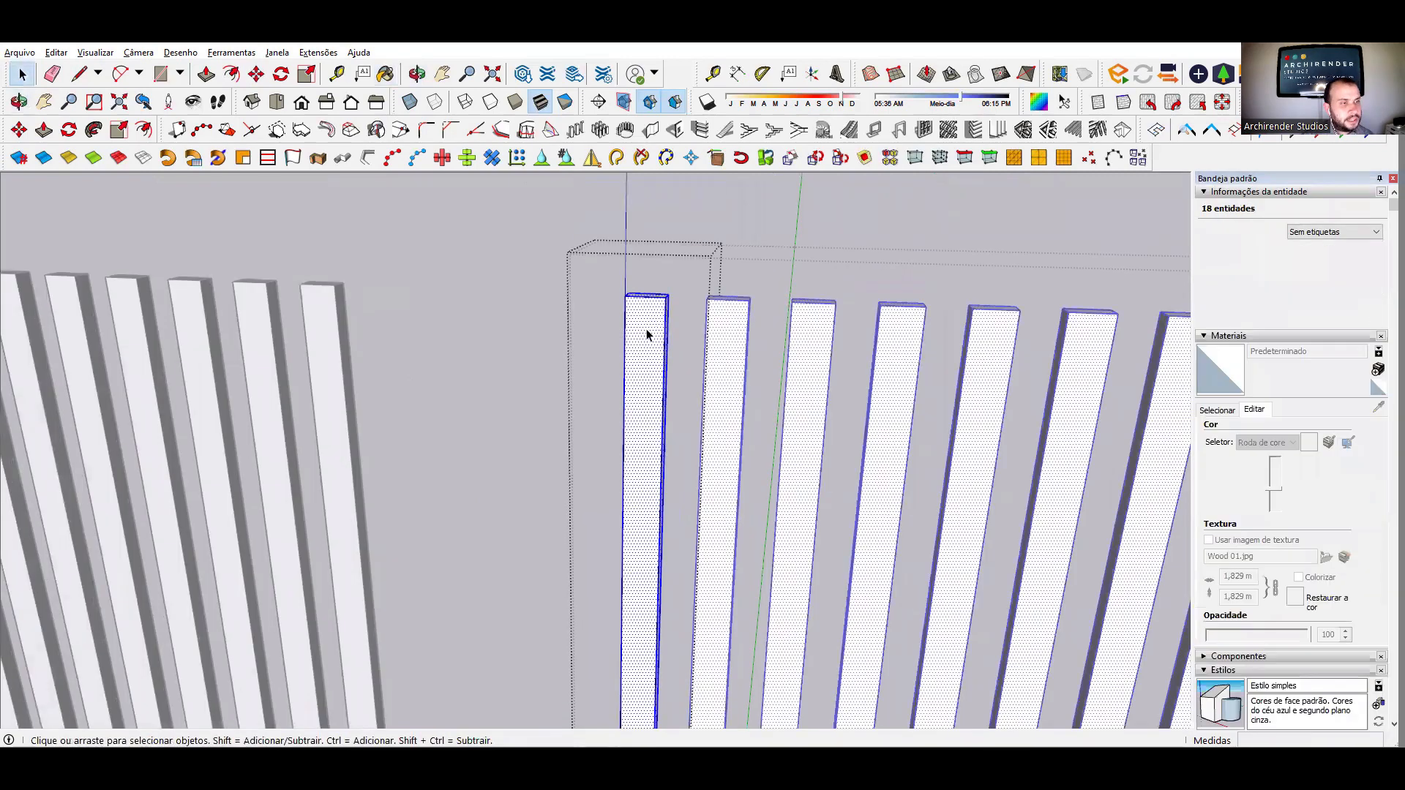
- Paint the selected slat geometry with the Folheado de madeira 01 material from the Madeiras collection
{"action": "left_click", "coordinate": [1226, 410]}
{"action": "left_click", "coordinate": [1218, 459]}
{"action": "scroll", "coordinate": [592, 322], "scroll_direction": "up", "scroll_amount": 1}
{"action": "scroll", "coordinate": [636, 314], "scroll_direction": "up", "scroll_amount": 2}
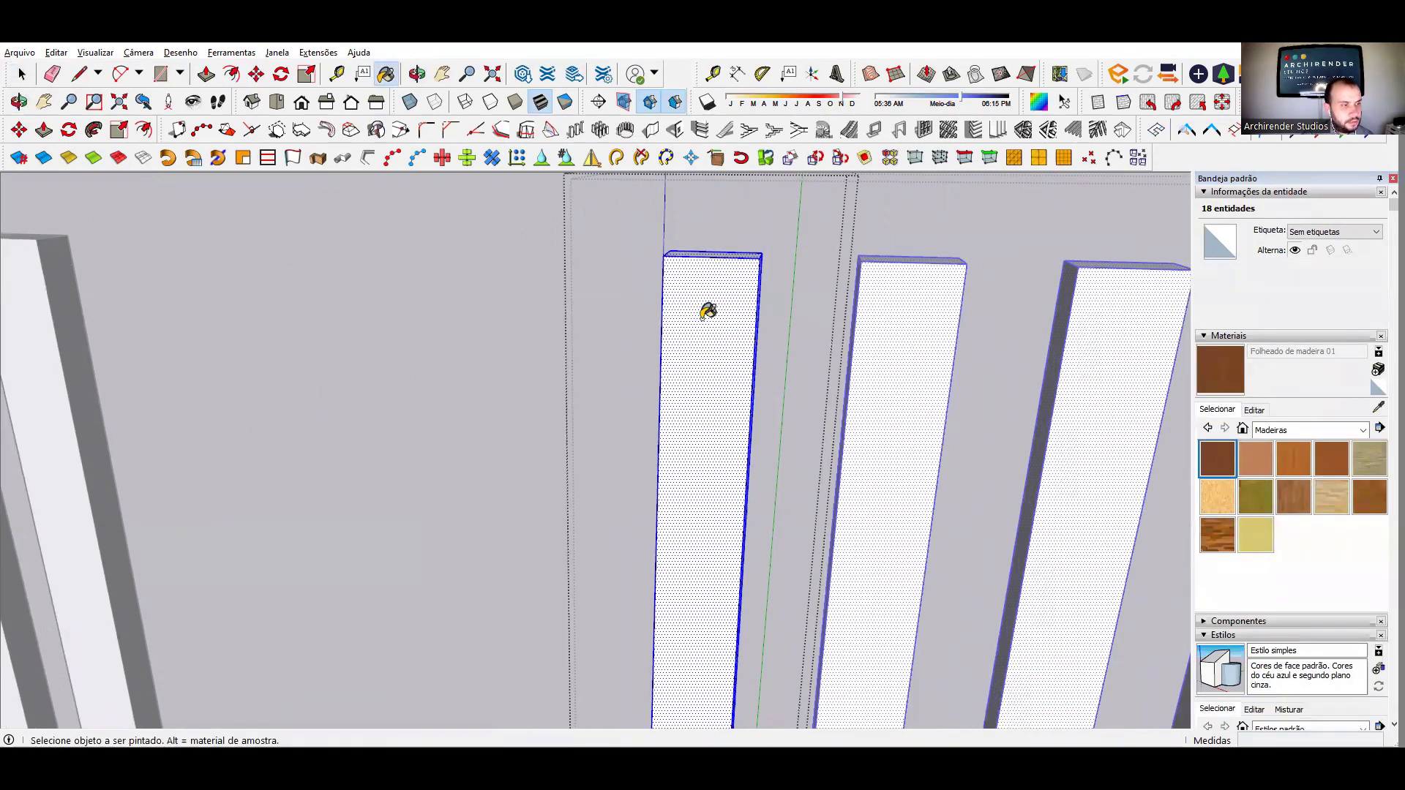
{"action": "left_click", "coordinate": [1067, 502]}
- Set the wood material's texture width to 0,1 m, then leave the slat component while staying inside its group
{"action": "left_click", "coordinate": [1255, 410]}
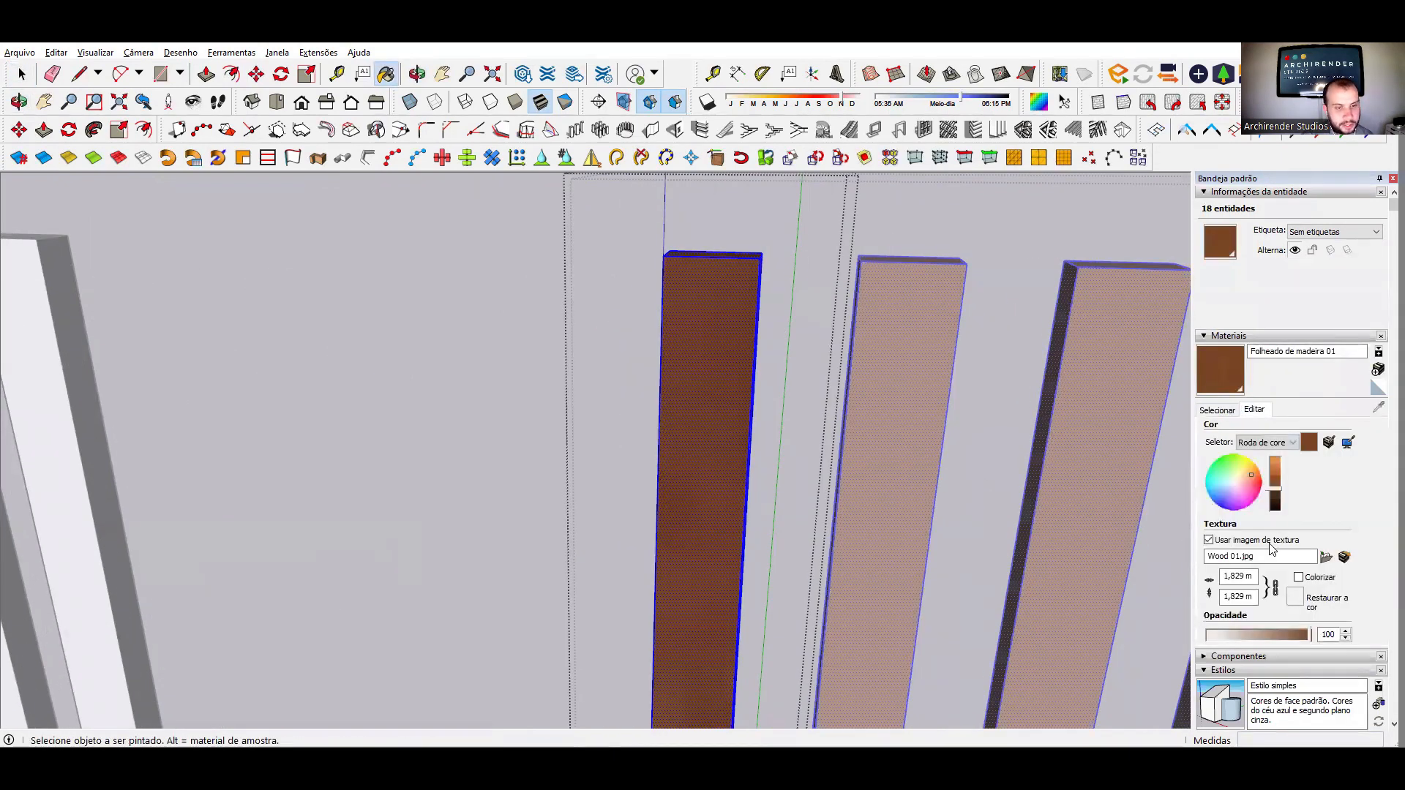
{"action": "double_click", "coordinate": [1233, 579]}
{"action": "type", "text": "0"}
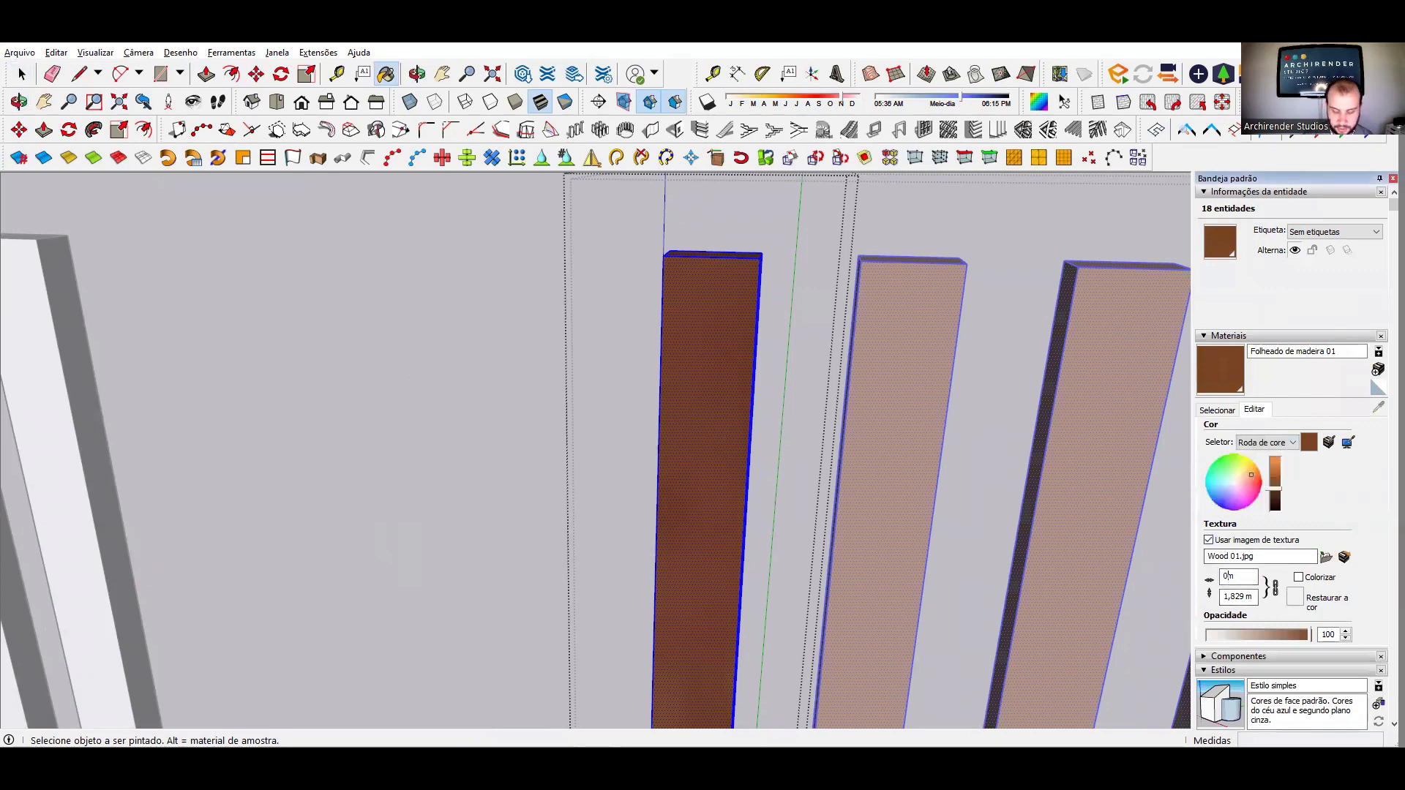
{"action": "type", "text": ",1"}
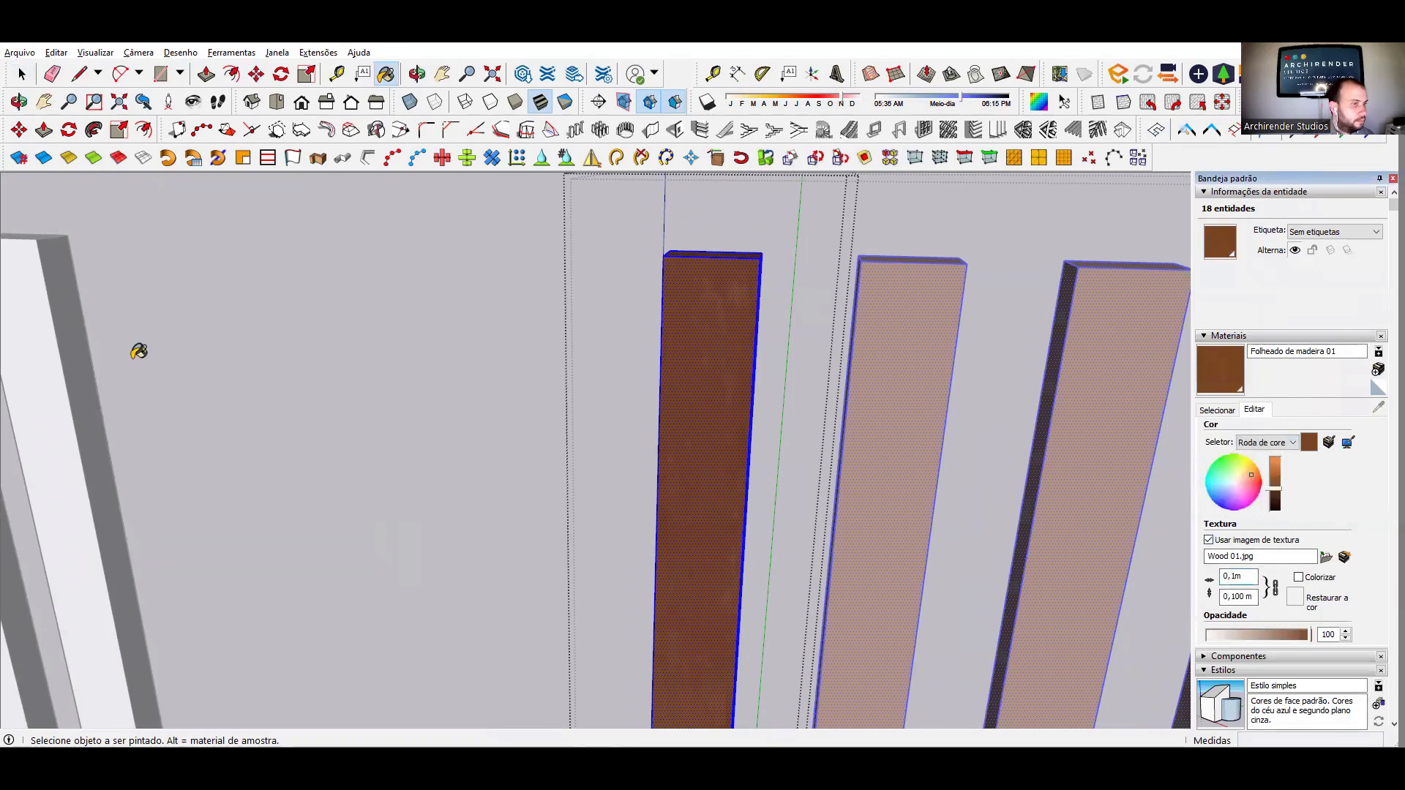
{"action": "key", "text": "Return"}
{"action": "key", "text": "space"}
{"action": "left_click", "coordinate": [508, 383]}
{"action": "scroll", "coordinate": [508, 319], "scroll_direction": "down", "scroll_amount": 6}
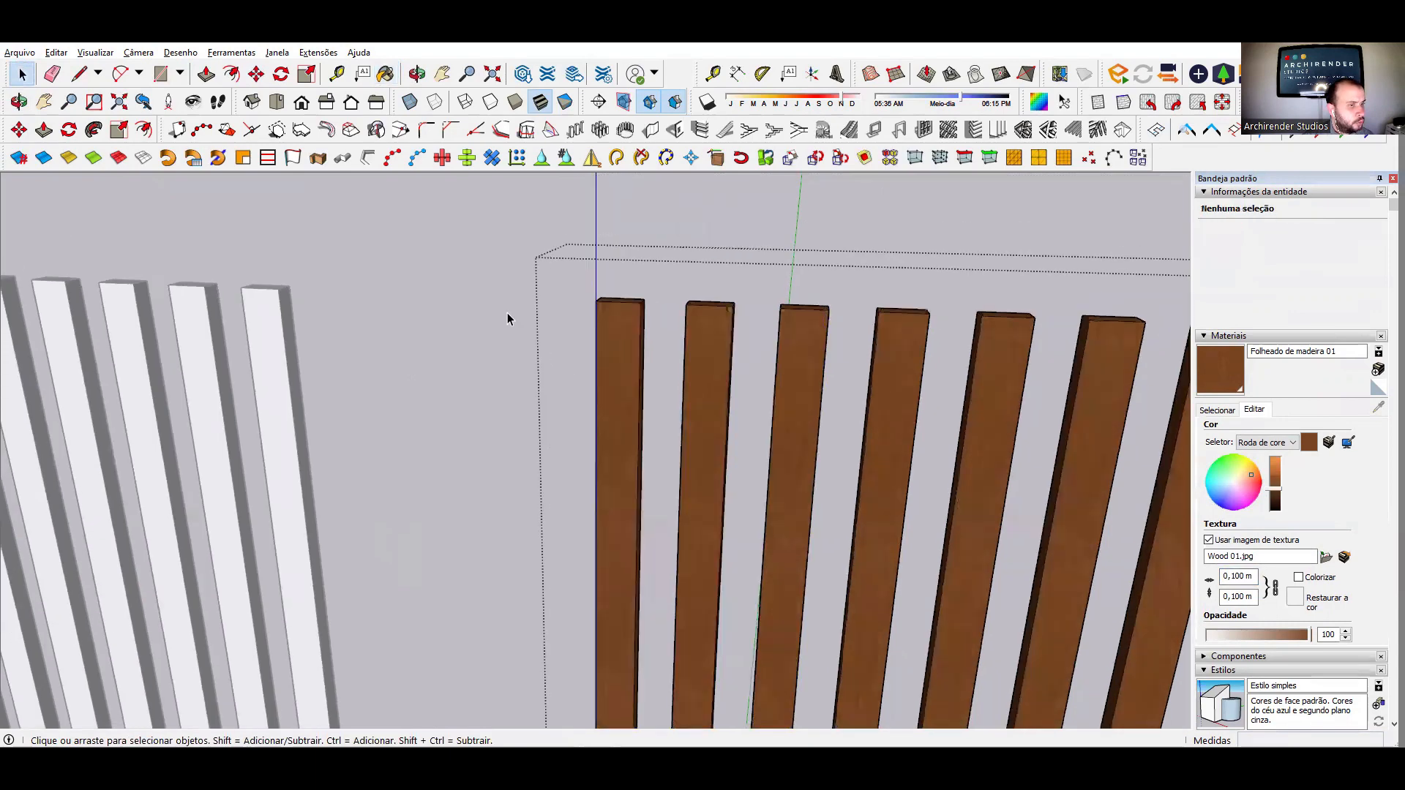
{"action": "scroll", "coordinate": [1020, 345], "scroll_direction": "up", "scroll_amount": 4}
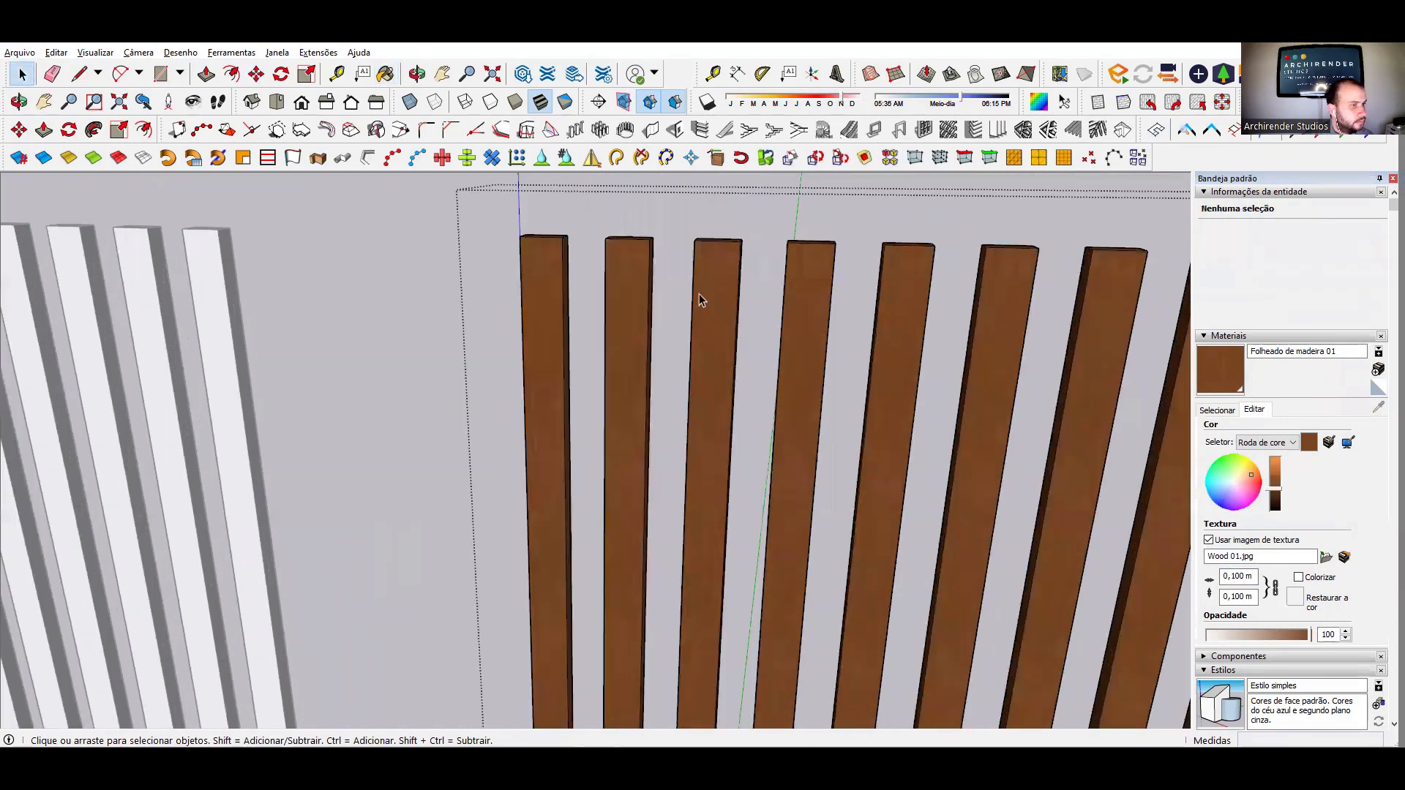
{"action": "scroll", "coordinate": [712, 304], "scroll_direction": "down", "scroll_amount": 4}
{"action": "scroll", "coordinate": [663, 298], "scroll_direction": "up", "scroll_amount": 2}
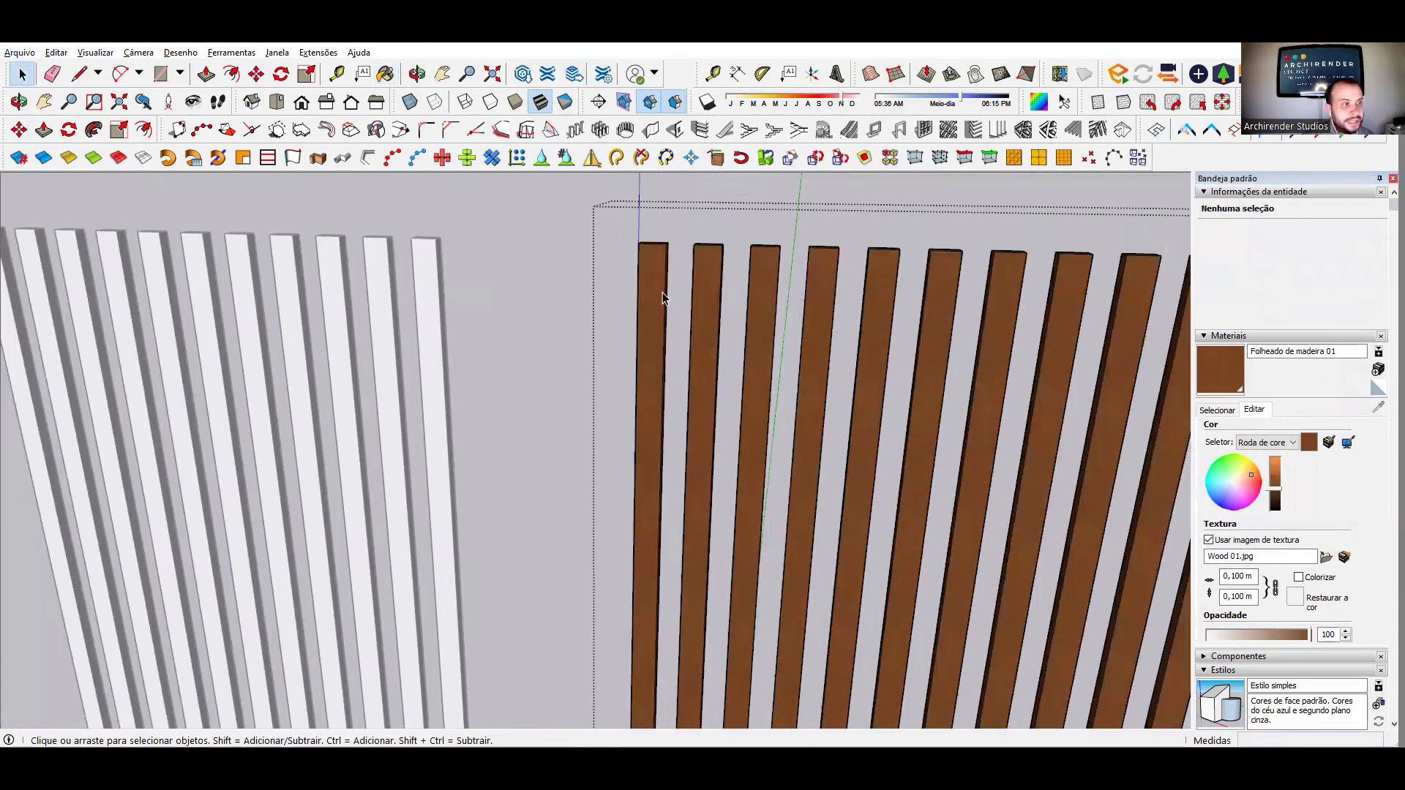
- Enter the first component slat for editing, select all of its geometry and examine how the selection appears across the other slats
{"action": "double_click", "coordinate": [657, 287]}
{"action": "key", "text": "ctrl+a"}
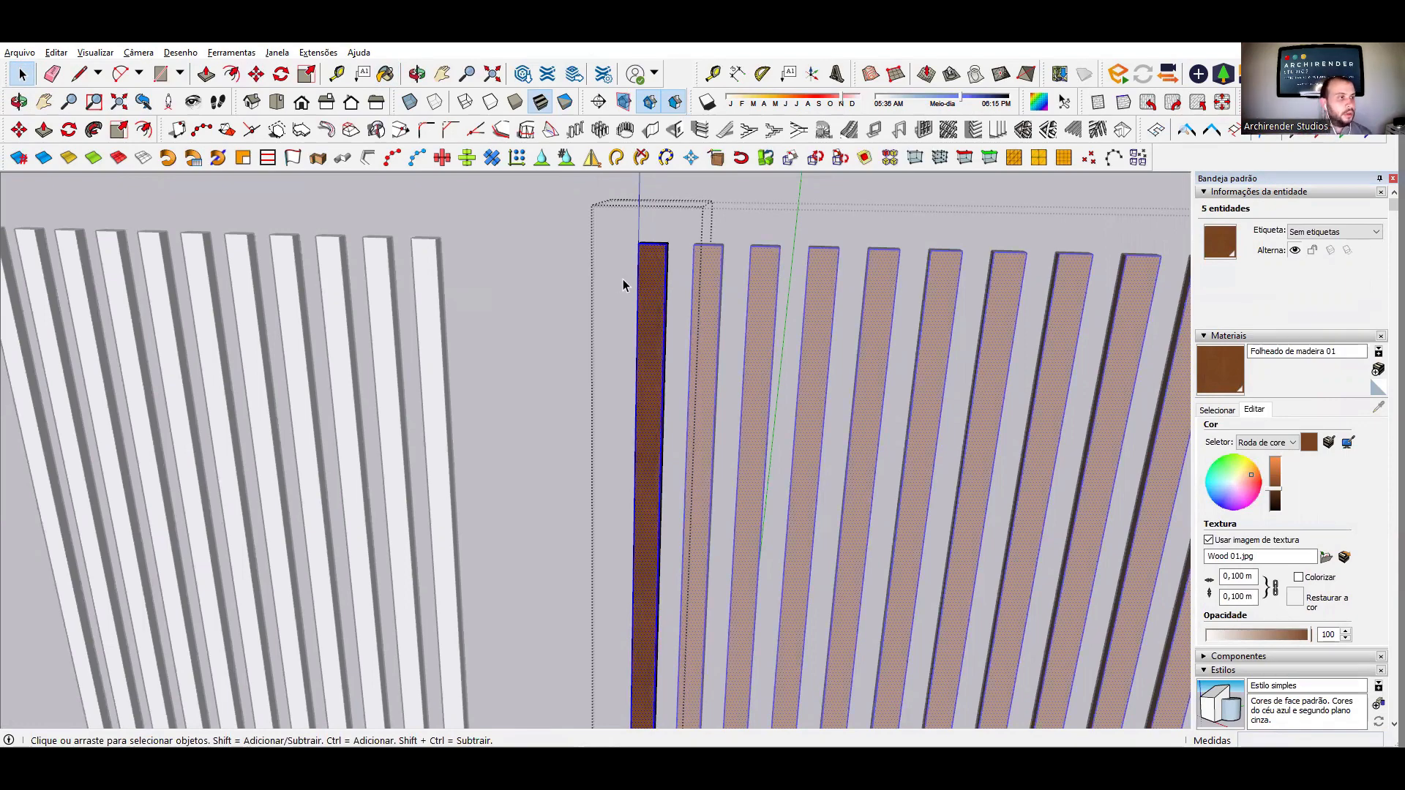
{"action": "scroll", "coordinate": [666, 283], "scroll_direction": "down", "scroll_amount": 1}
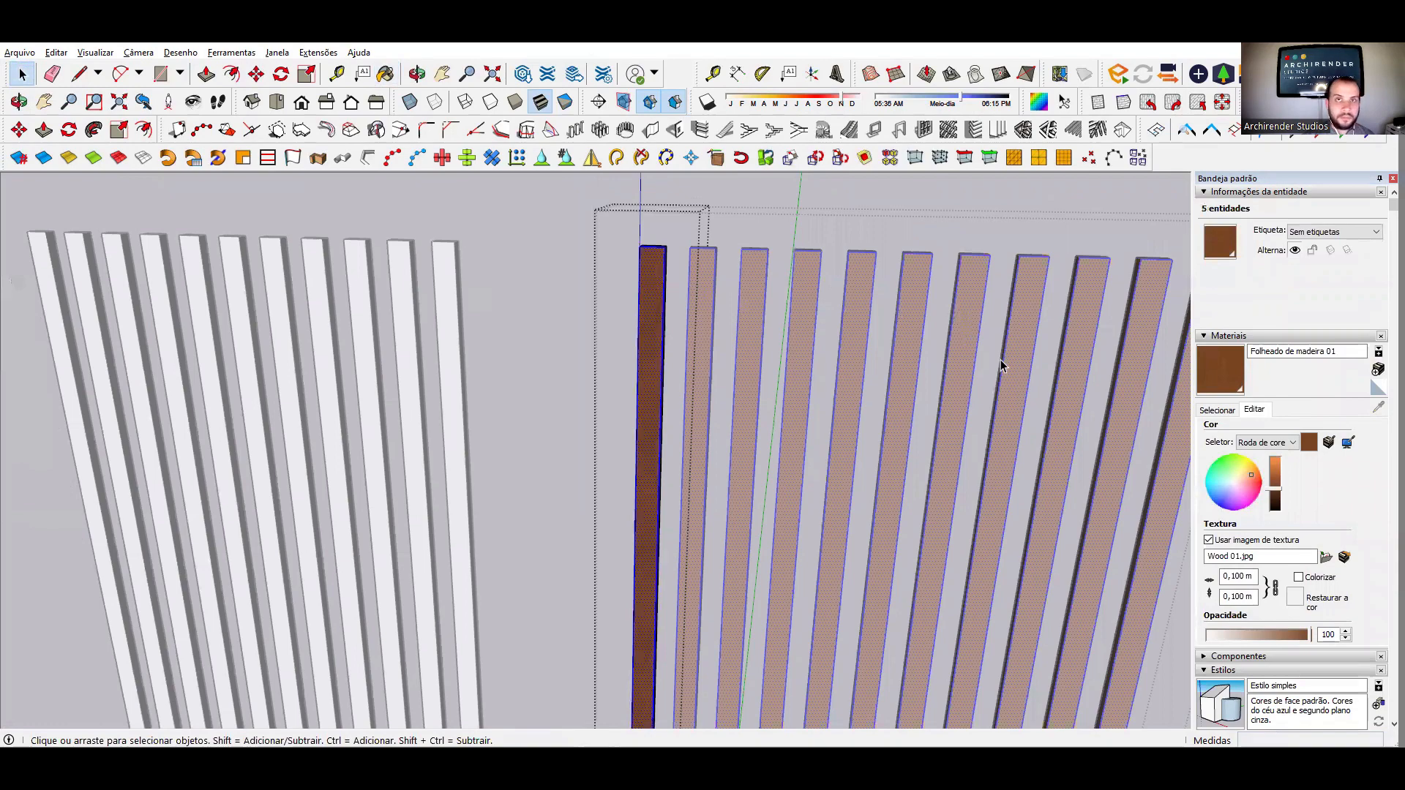
{"action": "scroll", "coordinate": [1001, 366], "scroll_direction": "down", "scroll_amount": 3}
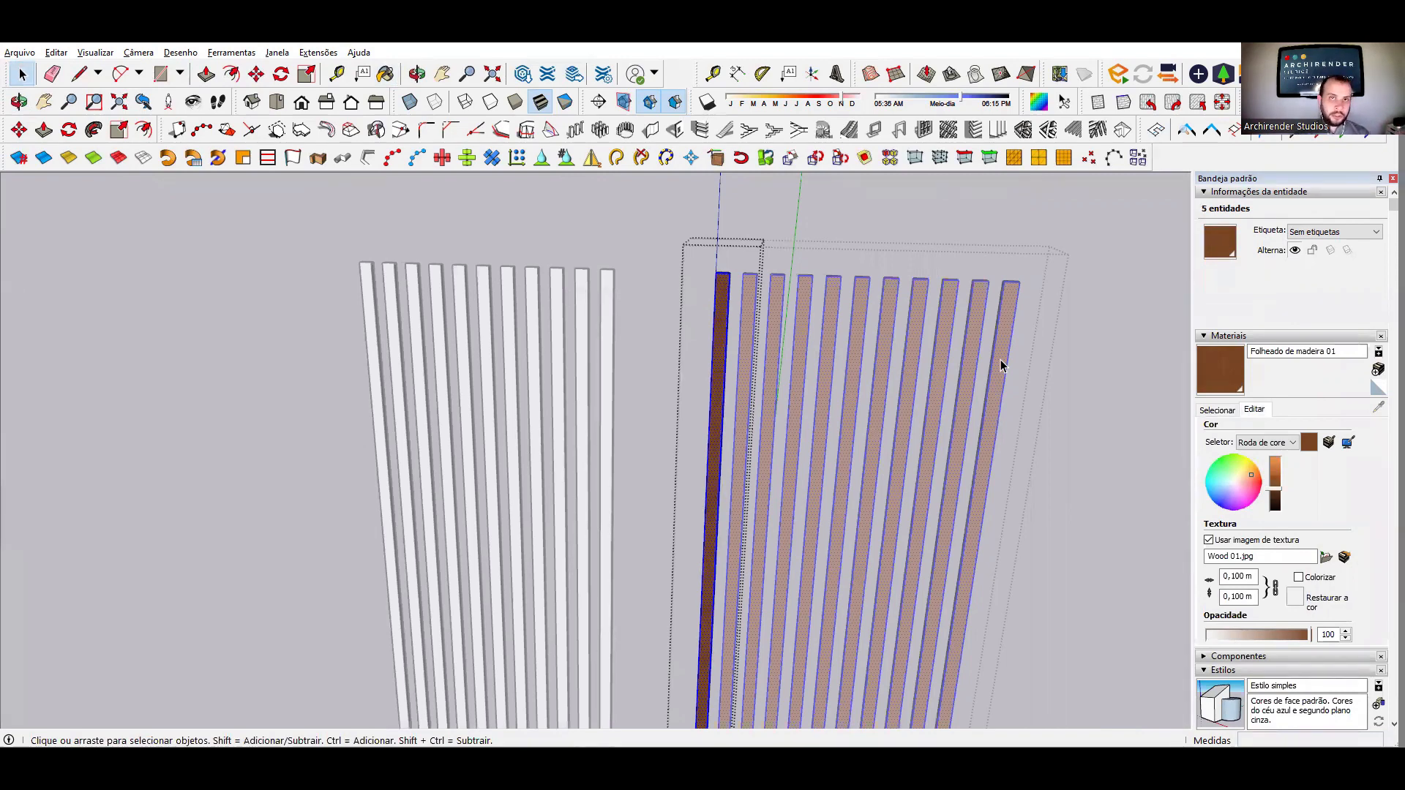
{"action": "scroll", "coordinate": [562, 305], "scroll_direction": "up", "scroll_amount": 1}
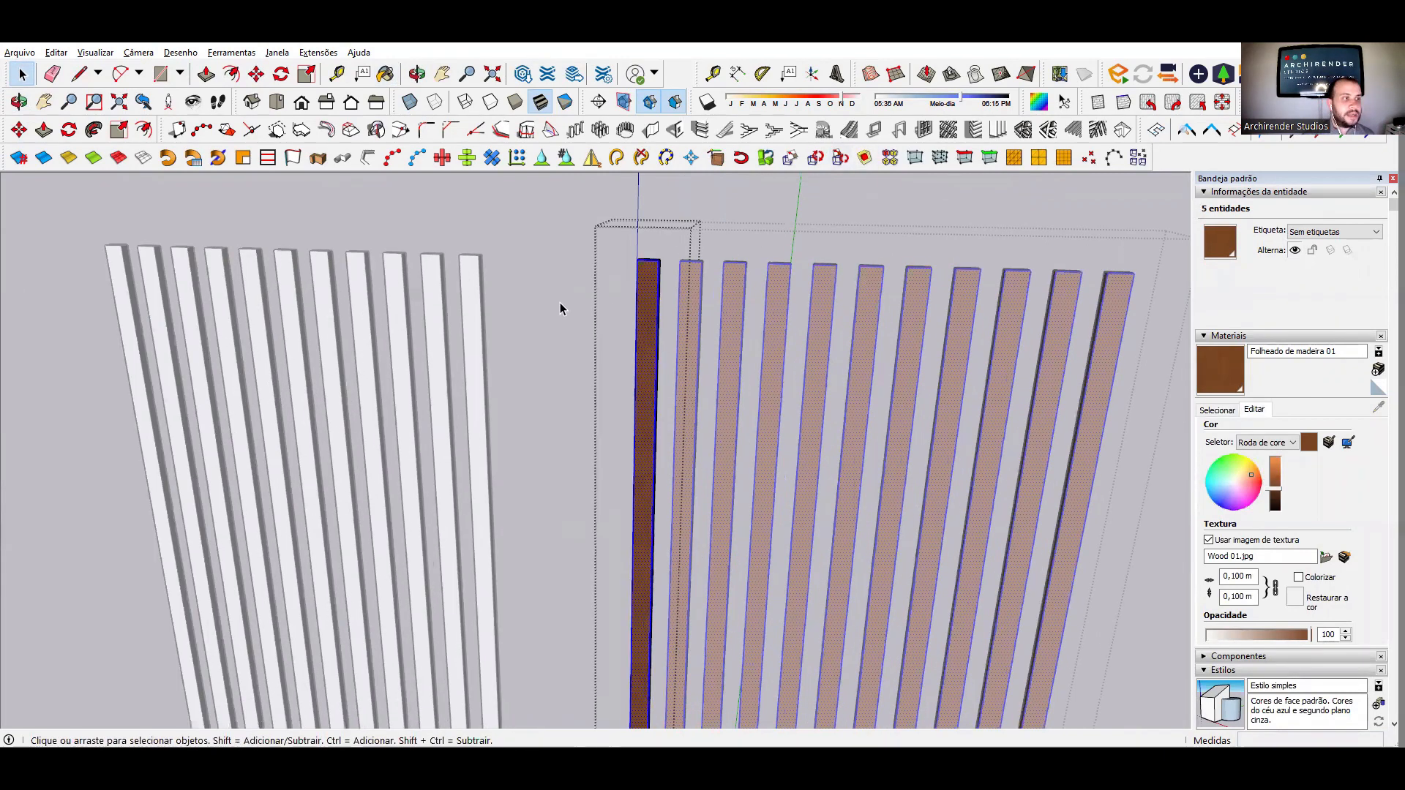
{"action": "scroll", "coordinate": [606, 257], "scroll_direction": "up", "scroll_amount": 3}
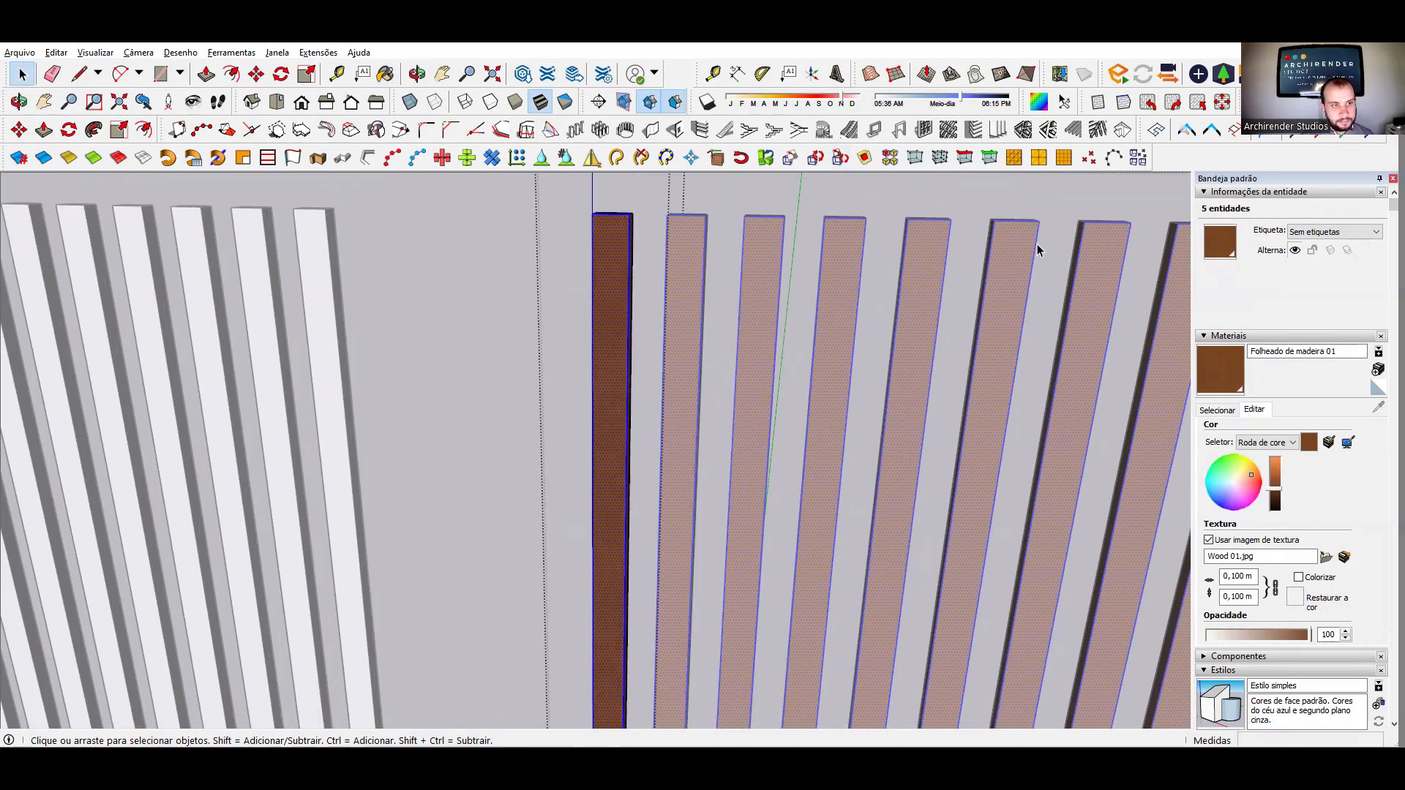
{"action": "scroll", "coordinate": [606, 222], "scroll_direction": "up", "scroll_amount": 1}
{"action": "scroll", "coordinate": [605, 221], "scroll_direction": "up", "scroll_amount": 1}
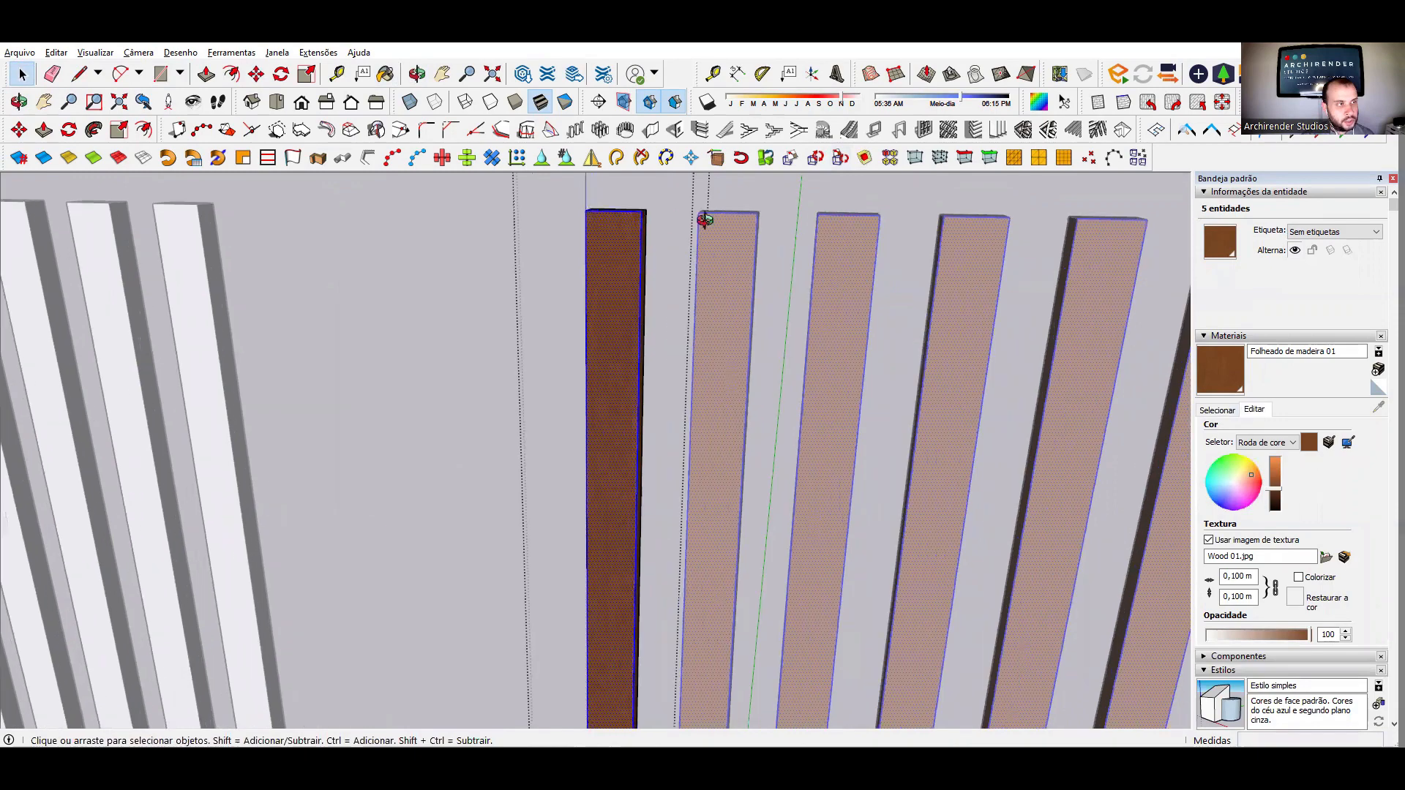
{"action": "middle_click_drag", "start_coordinate": [668, 220], "coordinate": [878, 226]}
{"action": "middle_click_drag", "start_coordinate": [646, 249], "coordinate": [681, 266]}
{"action": "triple_click", "coordinate": [608, 216]}
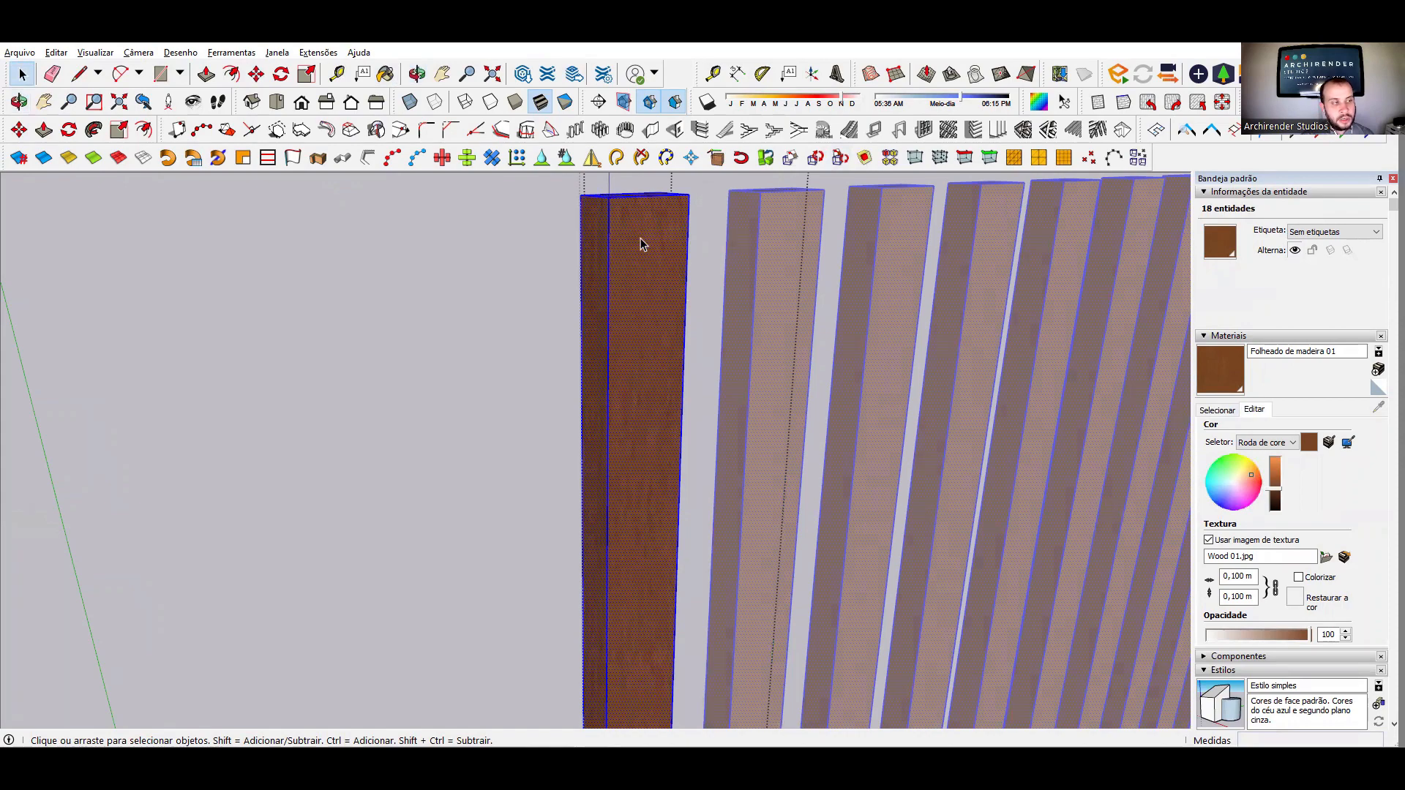
{"action": "scroll", "coordinate": [628, 258], "scroll_direction": "up", "scroll_amount": 2}
{"action": "scroll", "coordinate": [659, 265], "scroll_direction": "down", "scroll_amount": 5}
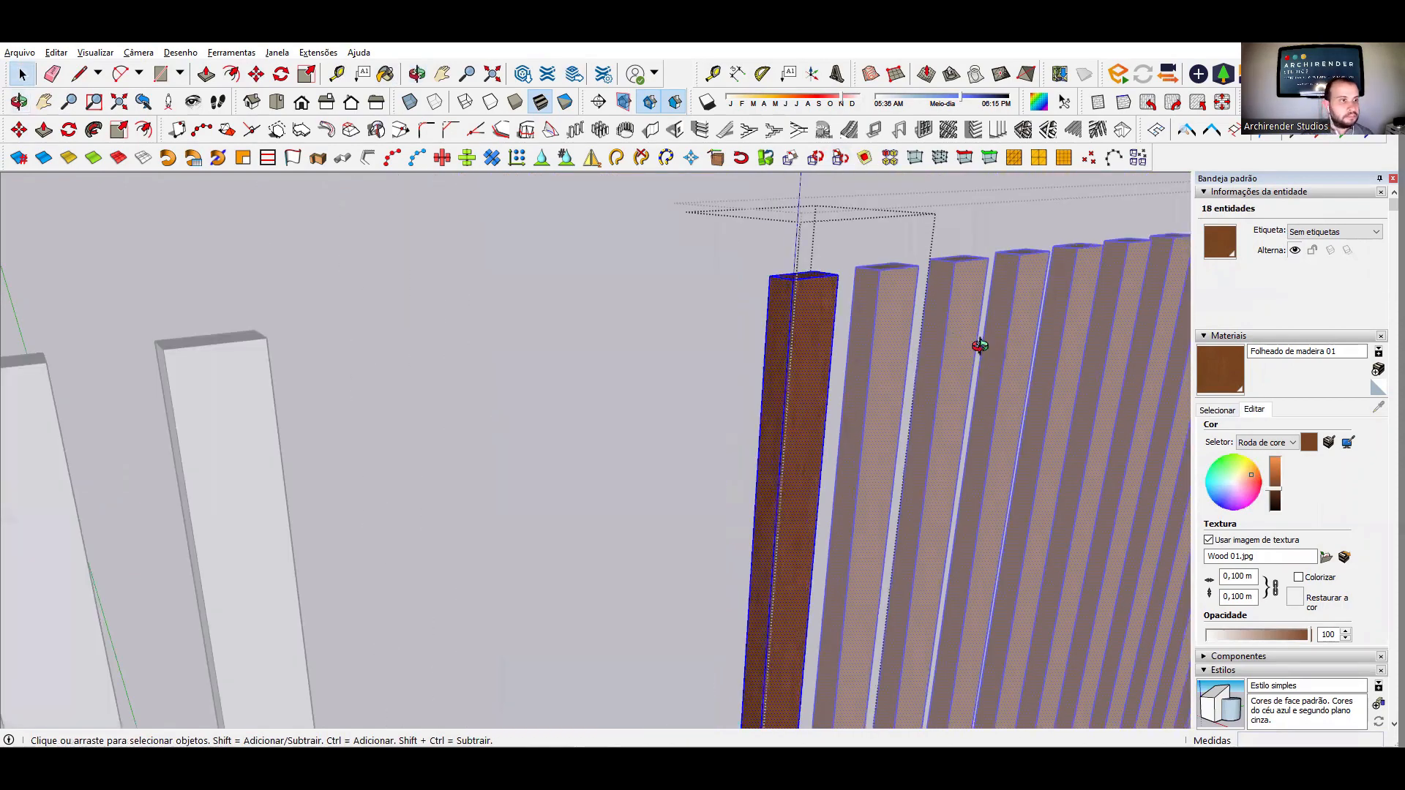
{"action": "middle_click_drag", "start_coordinate": [981, 345], "coordinate": [767, 330]}
{"action": "scroll", "coordinate": [735, 294], "scroll_direction": "down", "scroll_amount": 5}
{"action": "scroll", "coordinate": [659, 394], "scroll_direction": "up", "scroll_amount": 2}
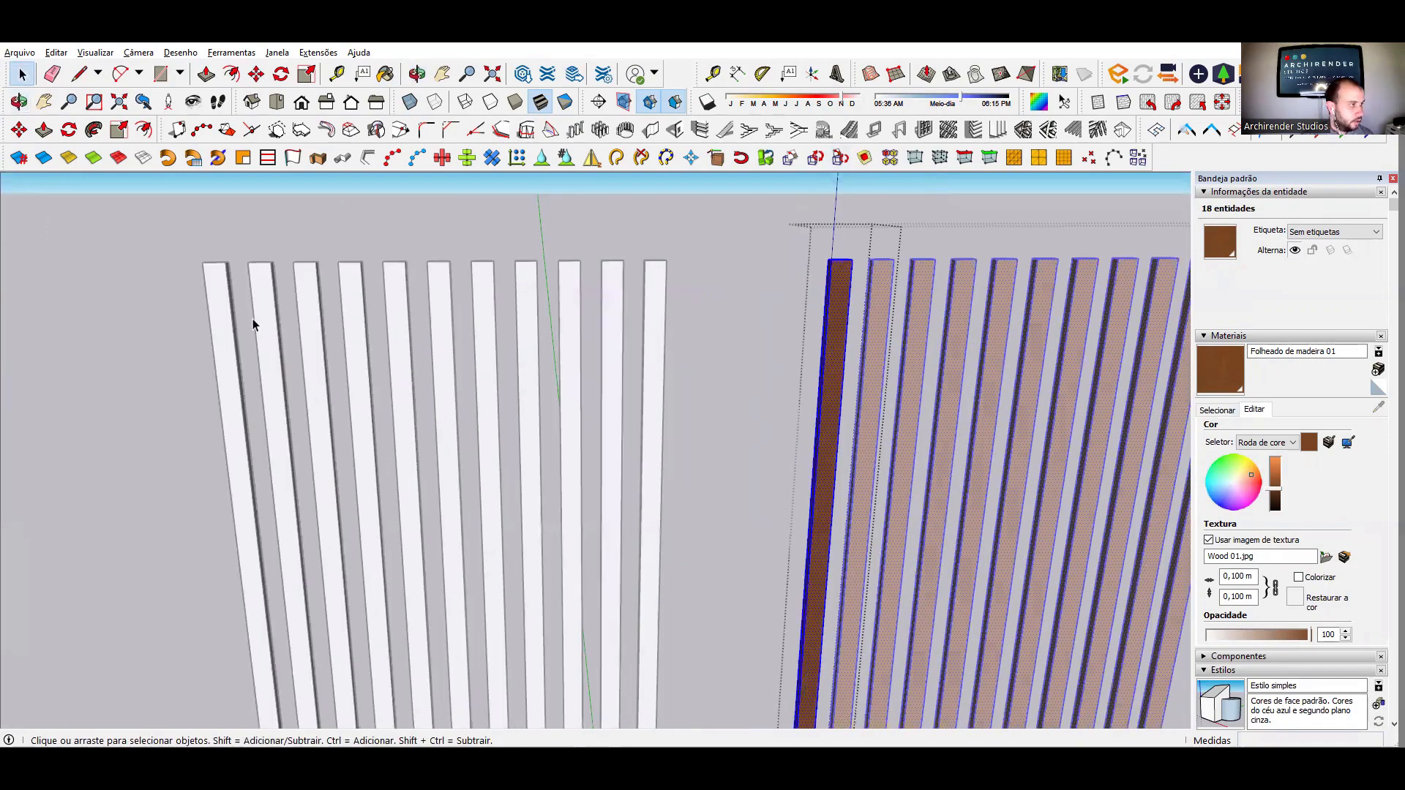
- Open the grouped array's first slat and paint all of its geometry with Folheado de madeira 01, then leave the group
{"action": "double_click", "coordinate": [222, 301]}
{"action": "triple_click", "coordinate": [219, 300]}
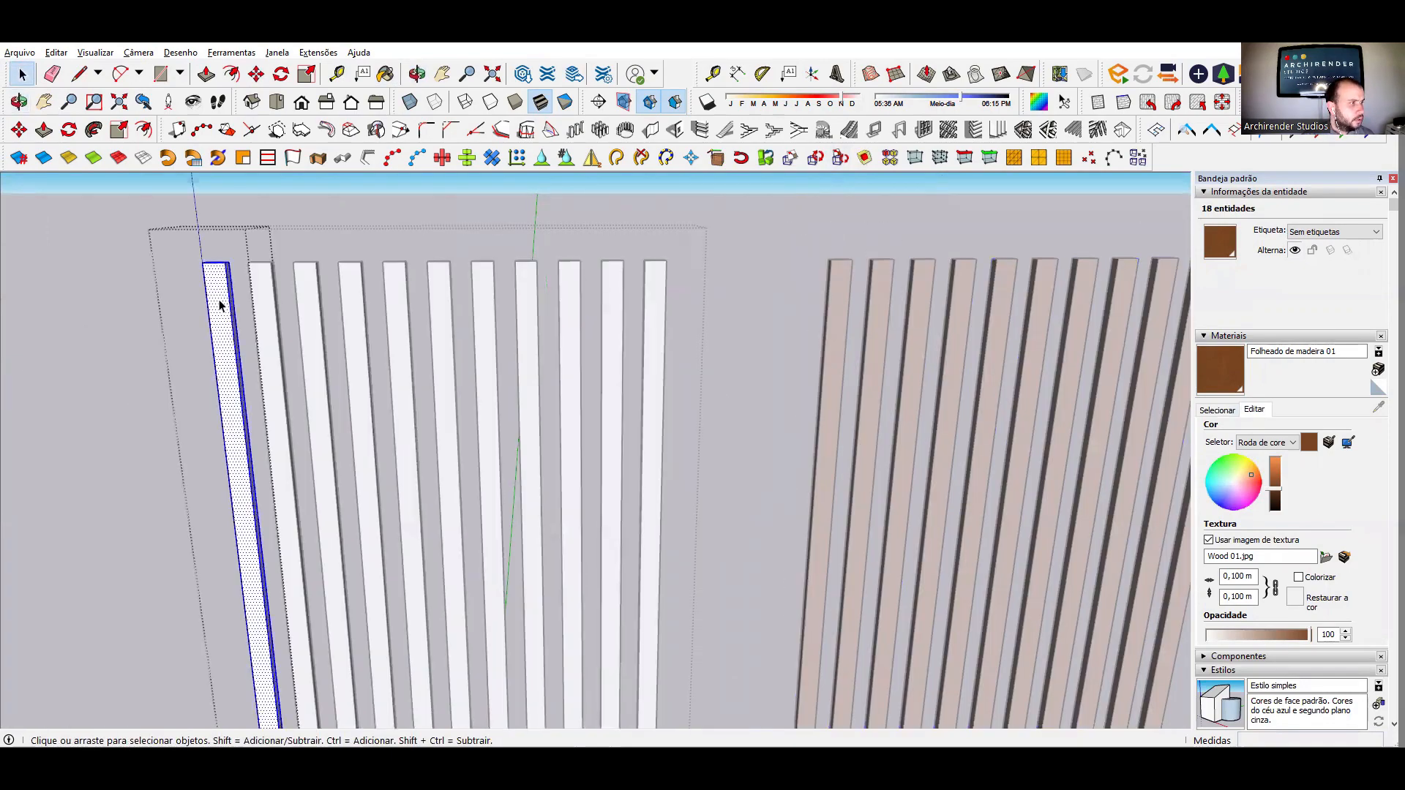
{"action": "scroll", "coordinate": [208, 334], "scroll_direction": "up", "scroll_amount": 3}
{"action": "key", "text": "b"}
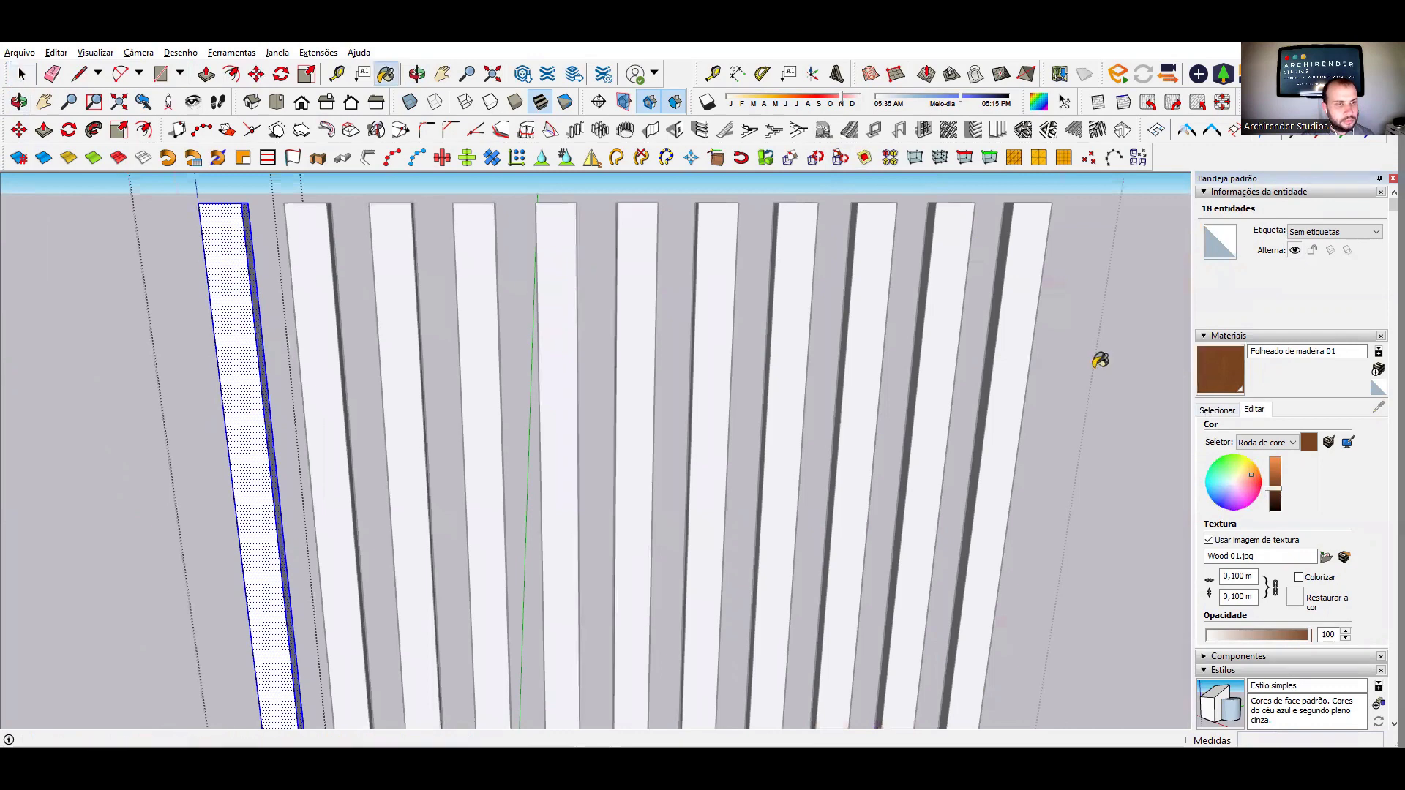
{"action": "left_click", "coordinate": [220, 235]}
{"action": "key", "text": "space"}
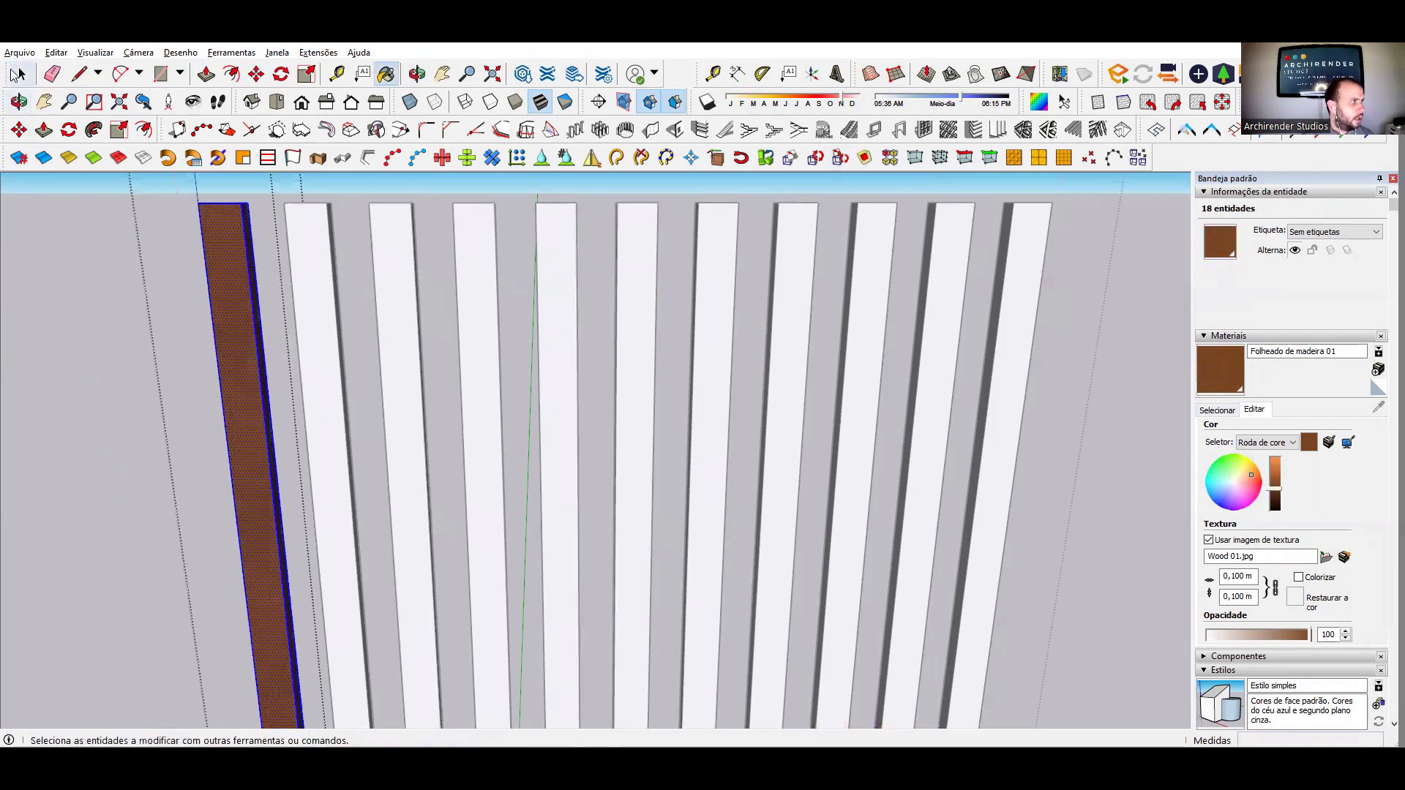
{"action": "left_click", "coordinate": [125, 348]}
{"action": "scroll", "coordinate": [437, 326], "scroll_direction": "down", "scroll_amount": 5}
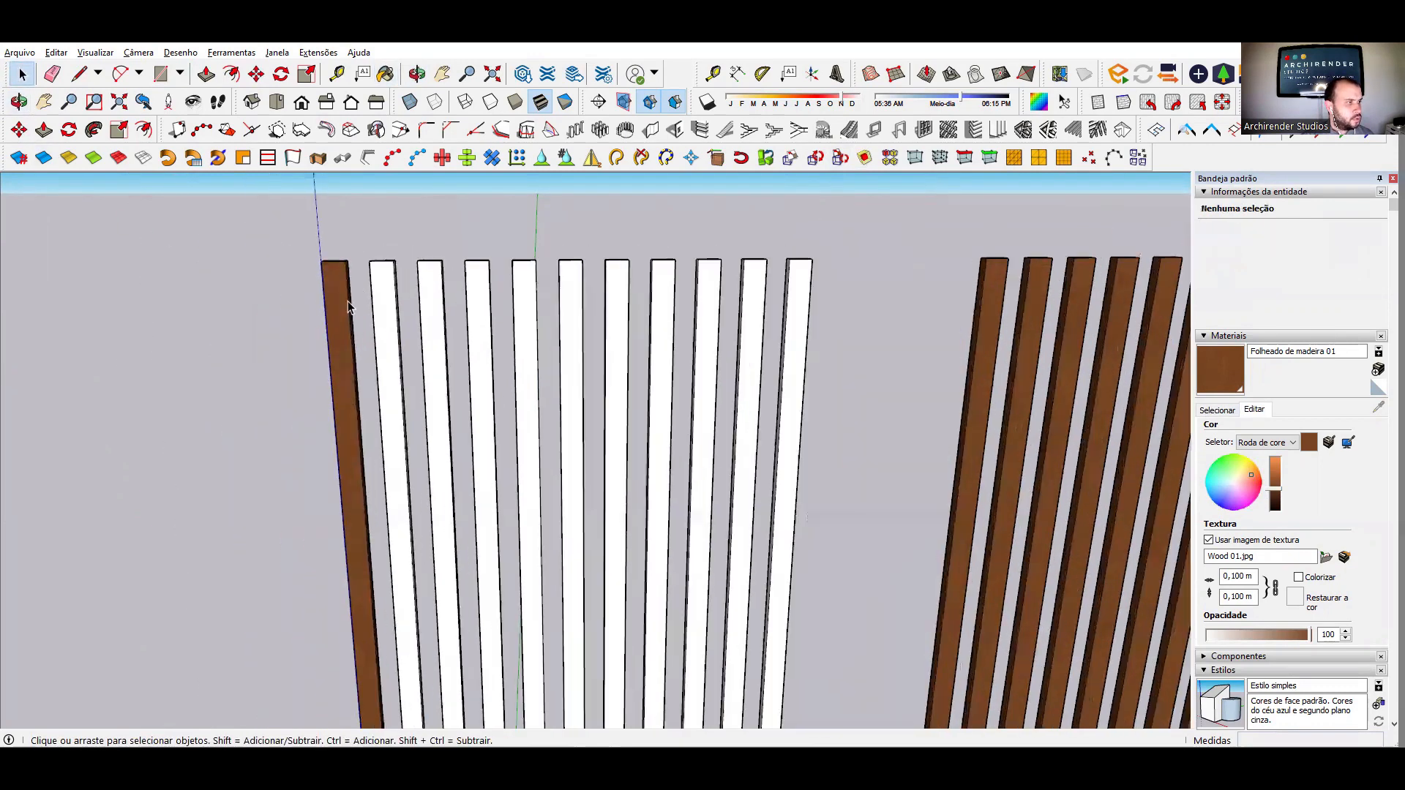
- Reopen the grouped array, paint its second slat's geometry with Folheado de madeira 01 as well, and leave the group
{"action": "double_click", "coordinate": [346, 298]}
{"action": "double_click", "coordinate": [342, 292]}
{"action": "triple_click", "coordinate": [338, 288]}
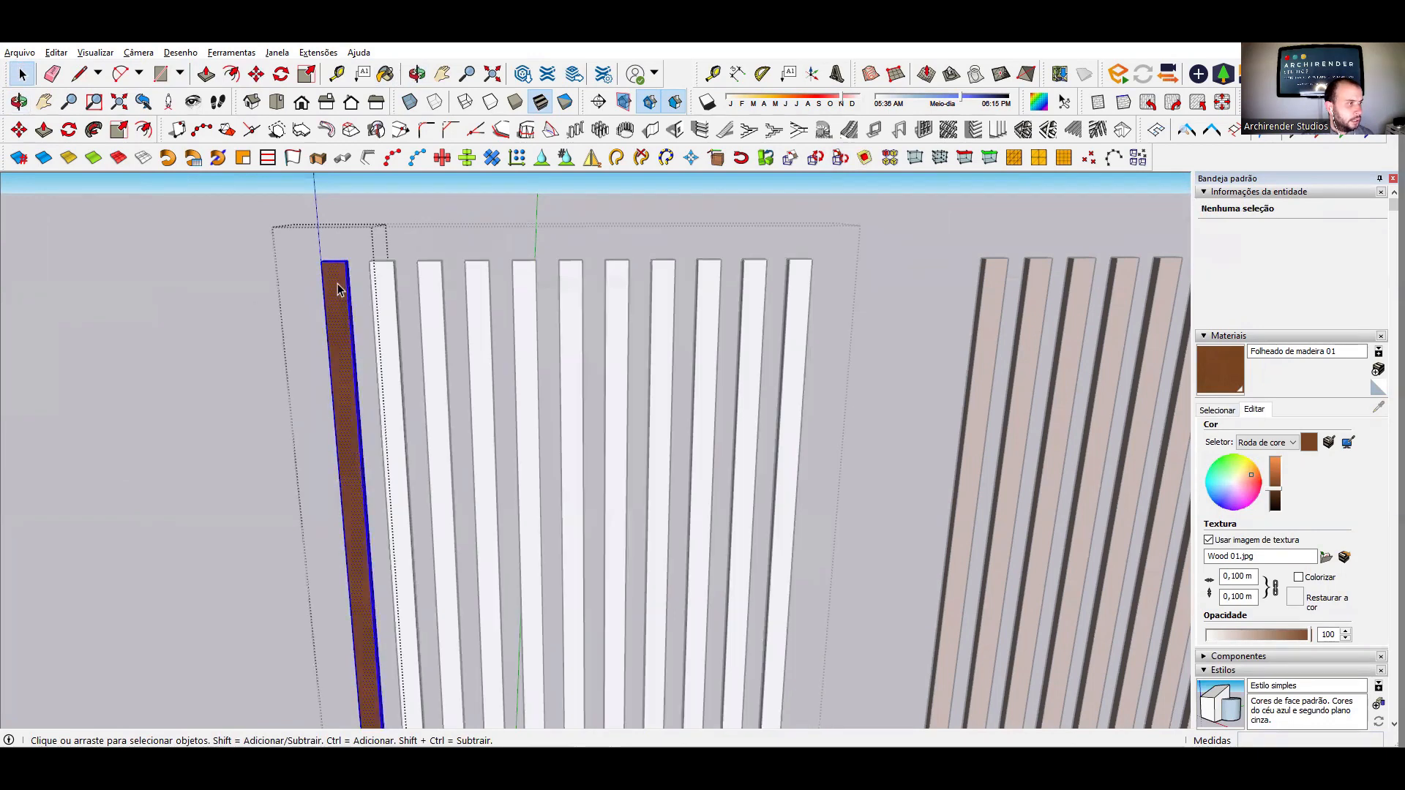
{"action": "scroll", "coordinate": [328, 286], "scroll_direction": "up", "scroll_amount": 3}
{"action": "scroll", "coordinate": [328, 286], "scroll_direction": "up", "scroll_amount": 3}
{"action": "left_click", "coordinate": [467, 258]}
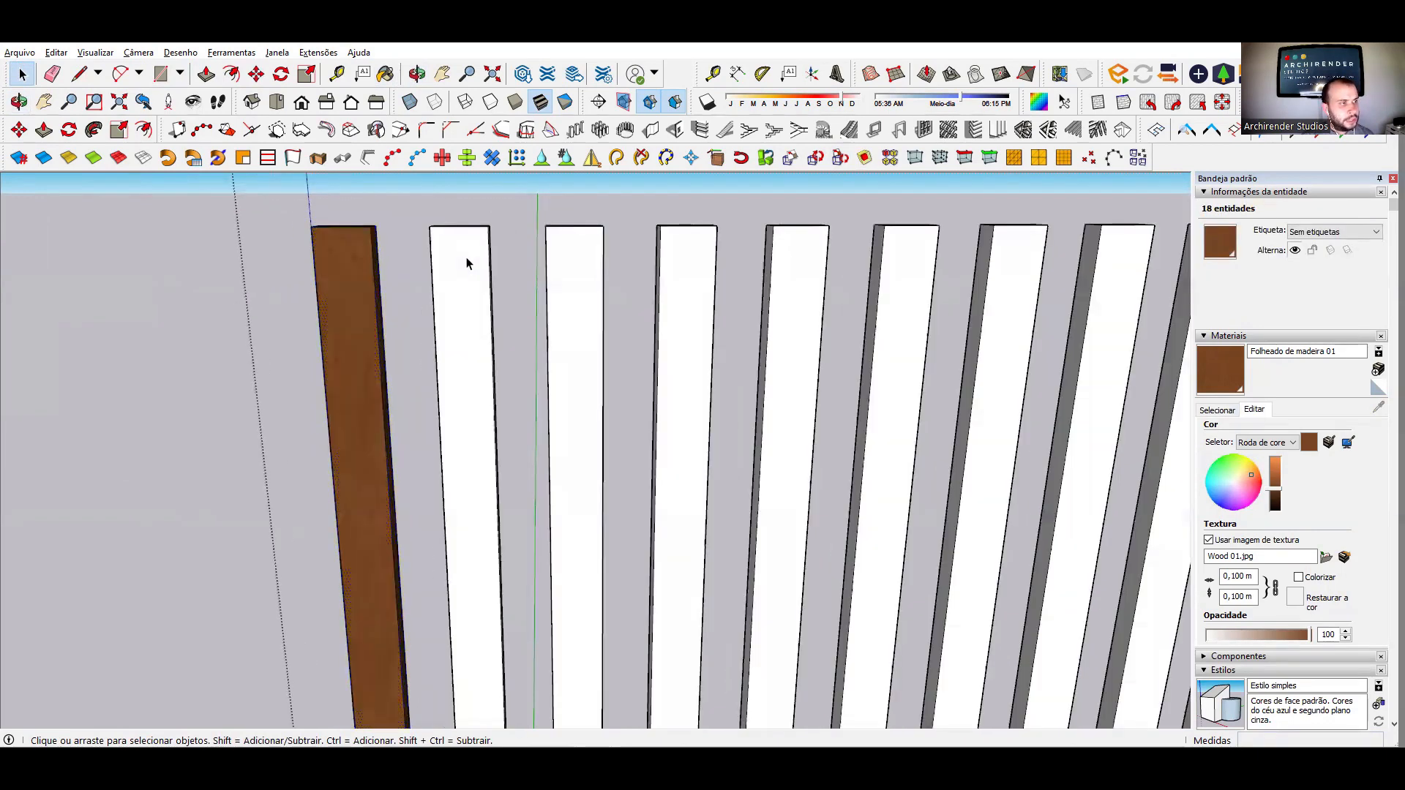
{"action": "triple_click", "coordinate": [467, 259]}
{"action": "left_click", "coordinate": [1225, 373]}
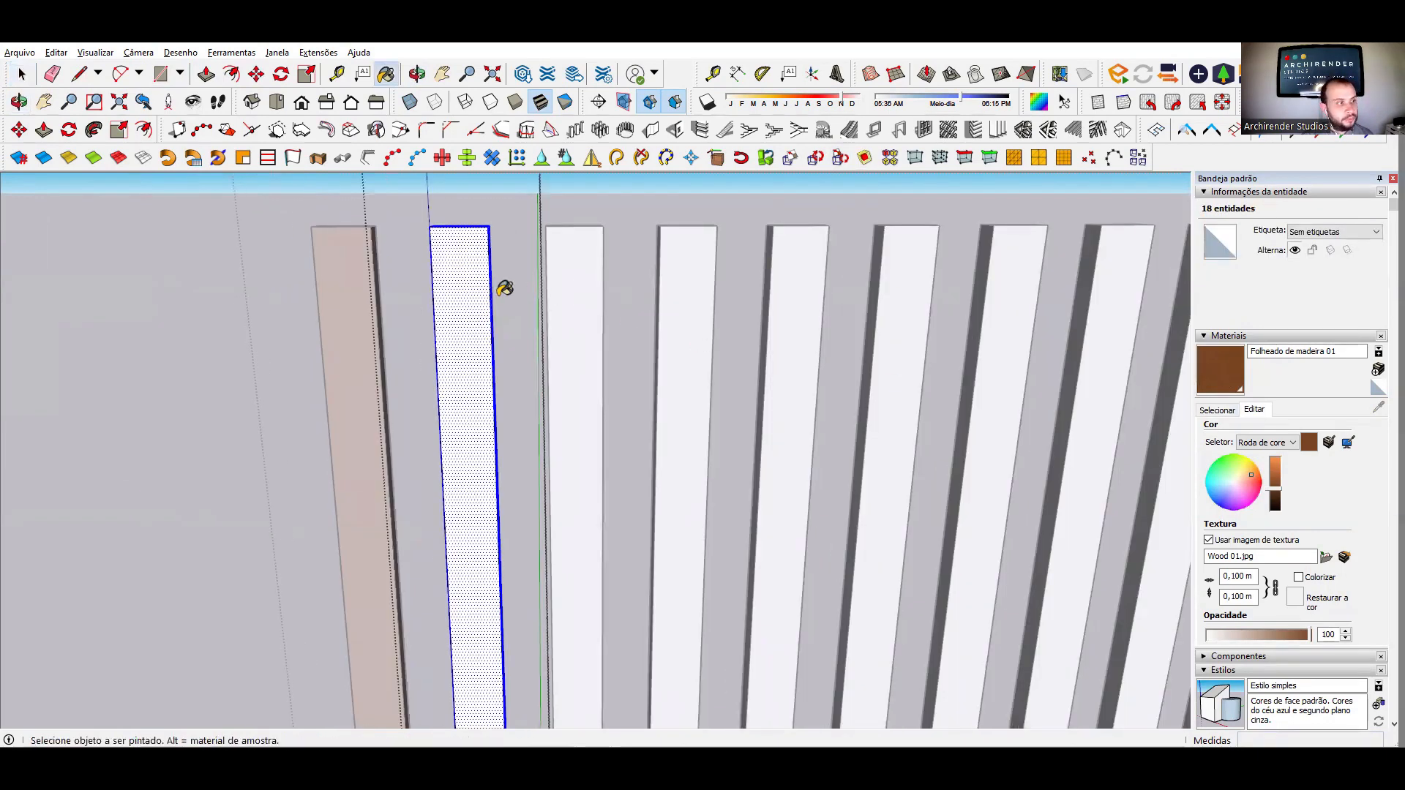
{"action": "left_click", "coordinate": [478, 257]}
{"action": "key", "text": "space"}
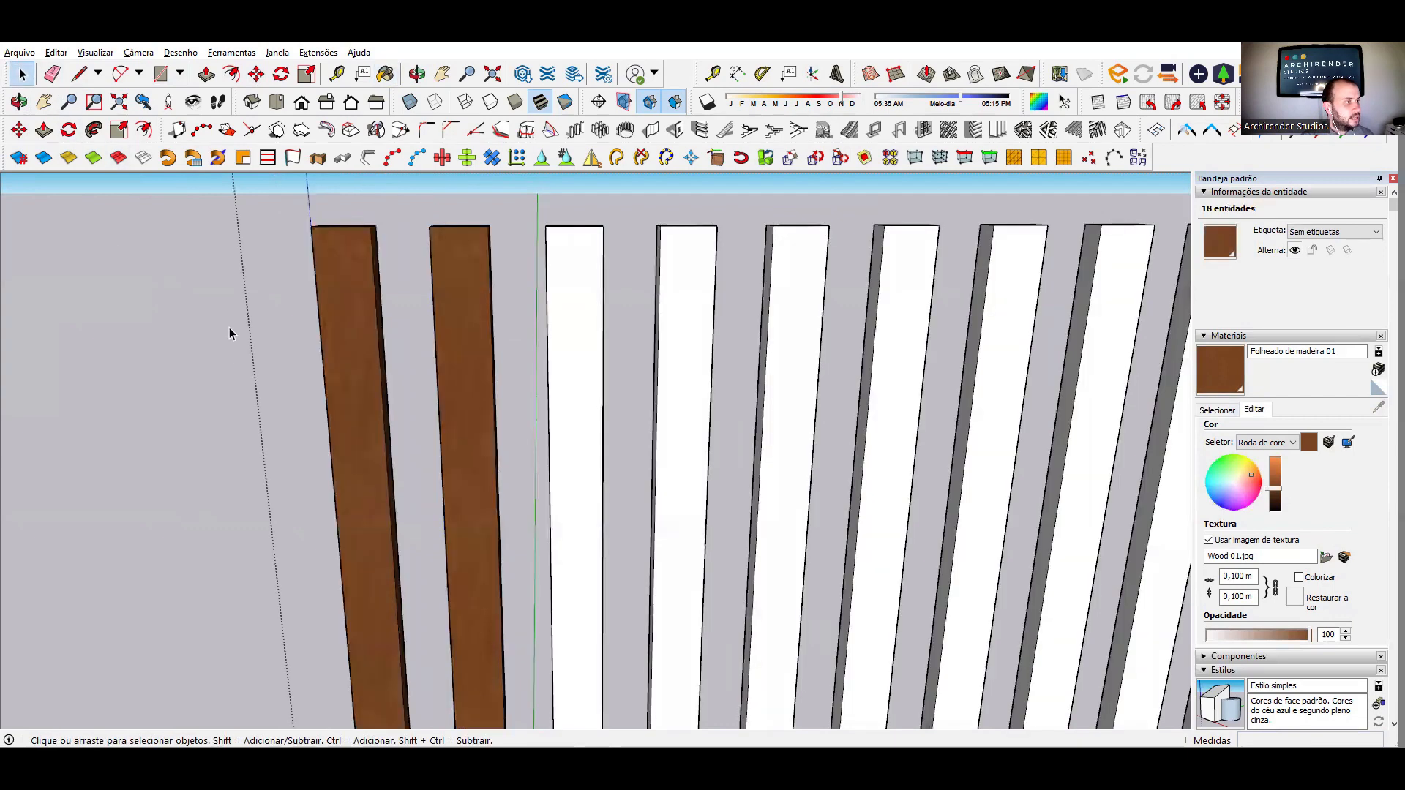
{"action": "scroll", "coordinate": [230, 328], "scroll_direction": "down", "scroll_amount": 5}
{"action": "left_click", "coordinate": [612, 244]}
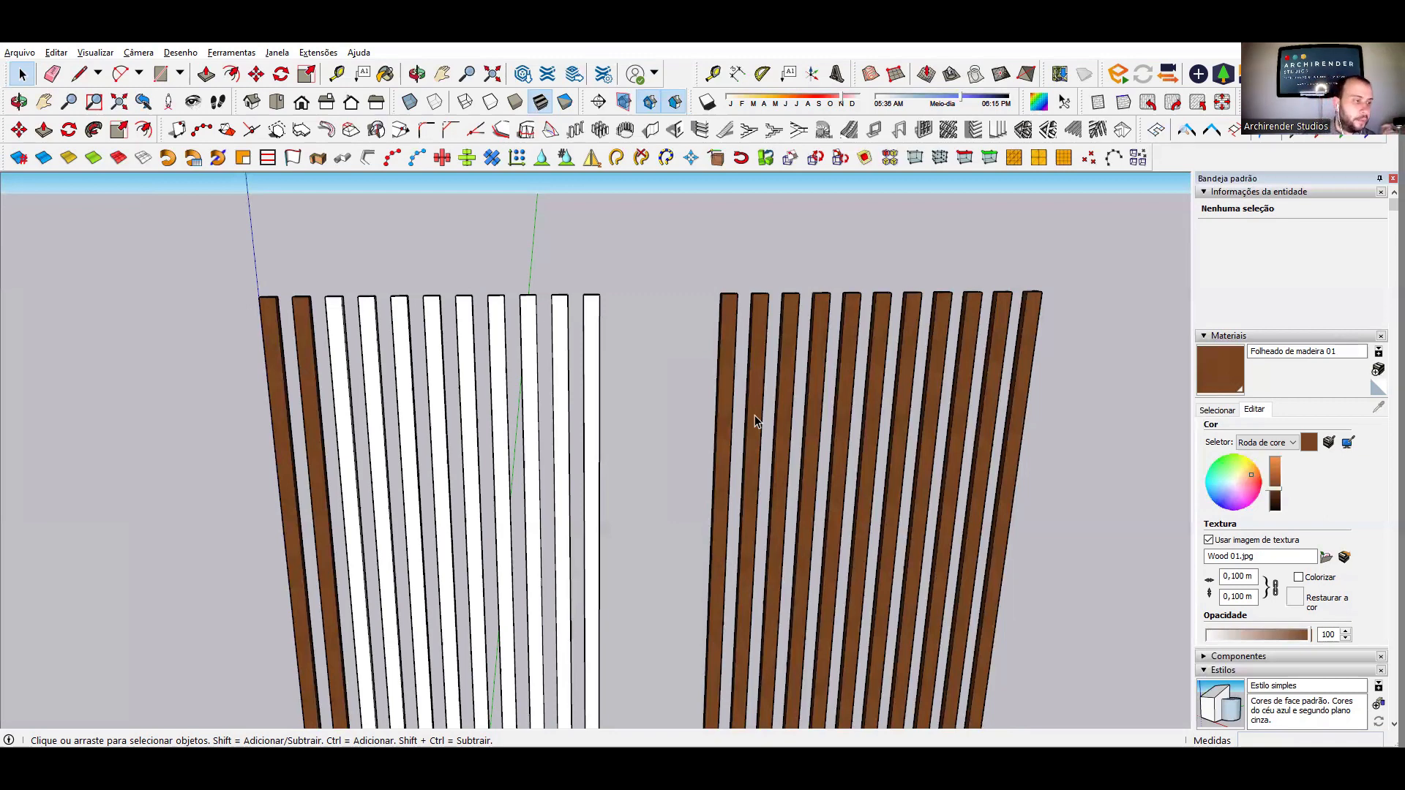
{"action": "scroll", "coordinate": [432, 468], "scroll_direction": "down", "scroll_amount": 5}
{"action": "middle_click_drag", "start_coordinate": [674, 424], "coordinate": [661, 470]}
{"action": "scroll", "coordinate": [553, 485], "scroll_direction": "up", "scroll_amount": 2}
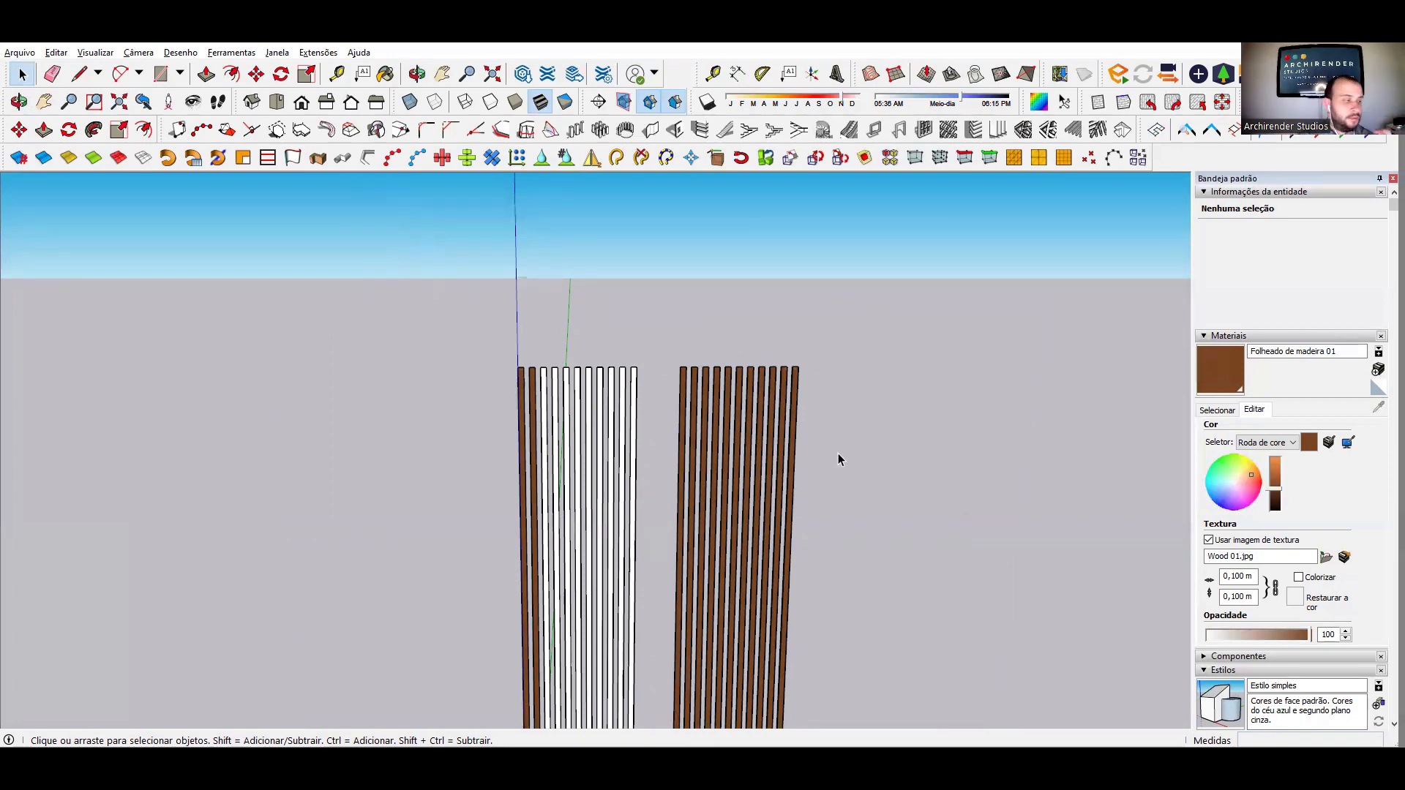
{"action": "scroll", "coordinate": [710, 385], "scroll_direction": "up", "scroll_amount": 4}
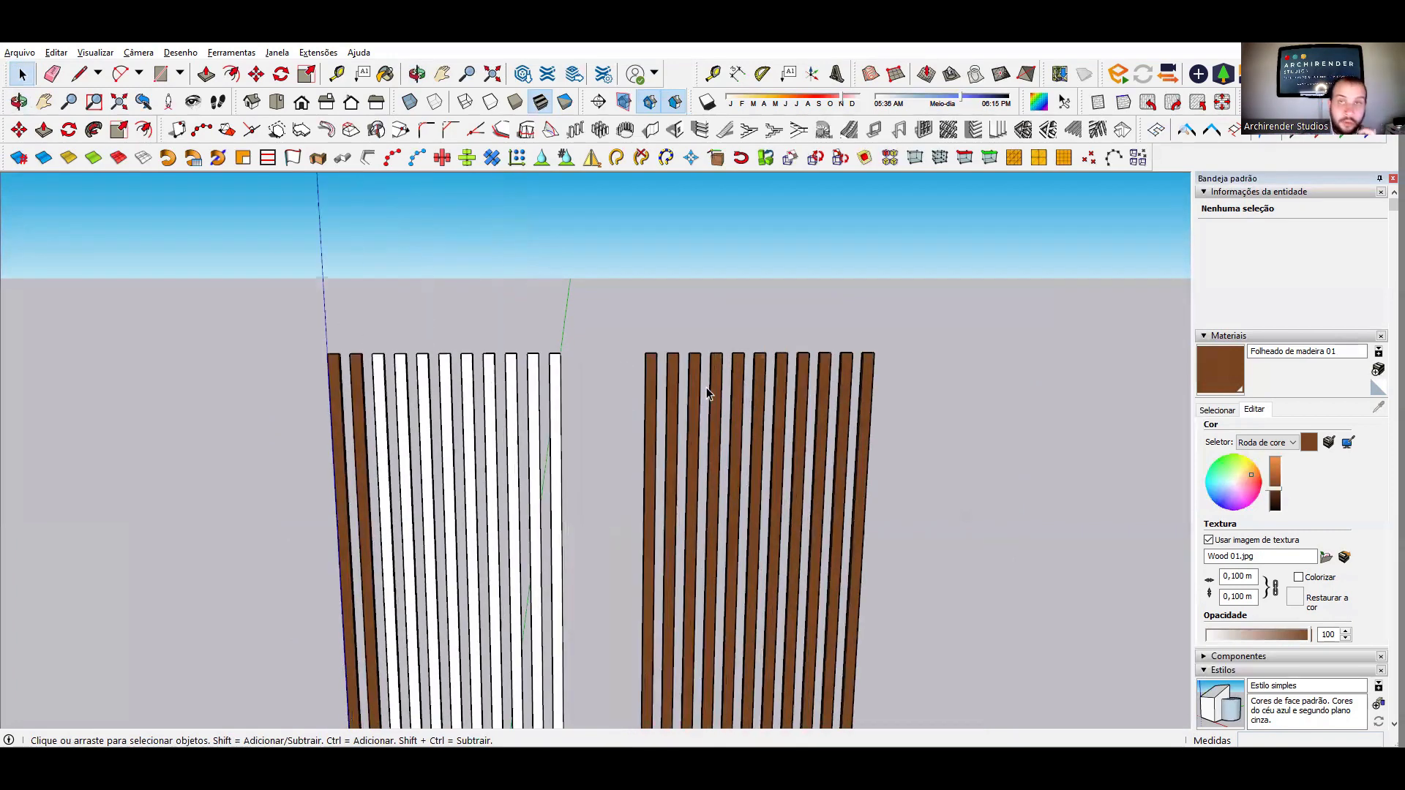
{"action": "scroll", "coordinate": [703, 385], "scroll_direction": "up", "scroll_amount": 5}
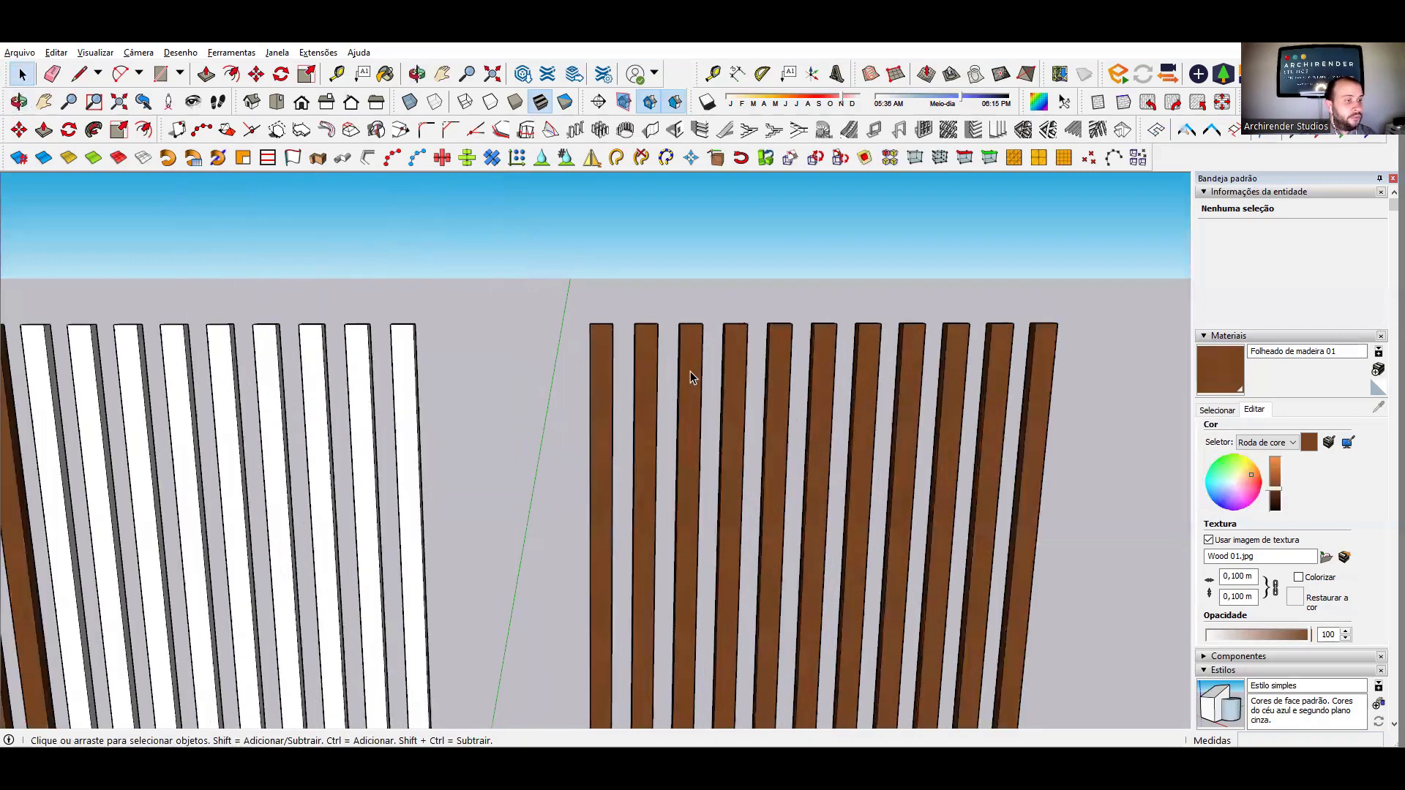
{"action": "scroll", "coordinate": [679, 358], "scroll_direction": "down", "scroll_amount": 8}
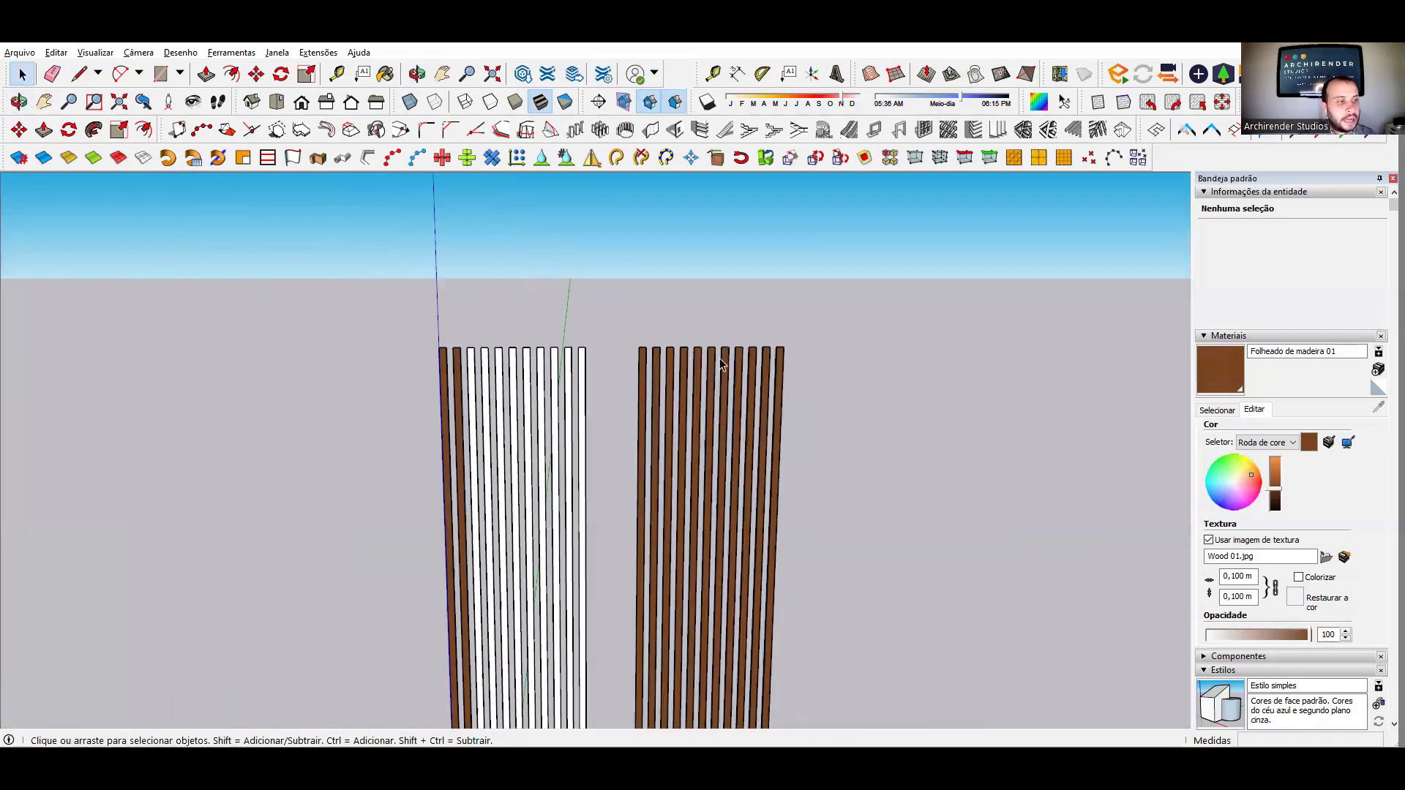
- Open the group of component slats, enter its last slat's component and select individual faces to inspect how the edit is shared
{"action": "scroll", "coordinate": [805, 354], "scroll_direction": "up", "scroll_amount": 3}
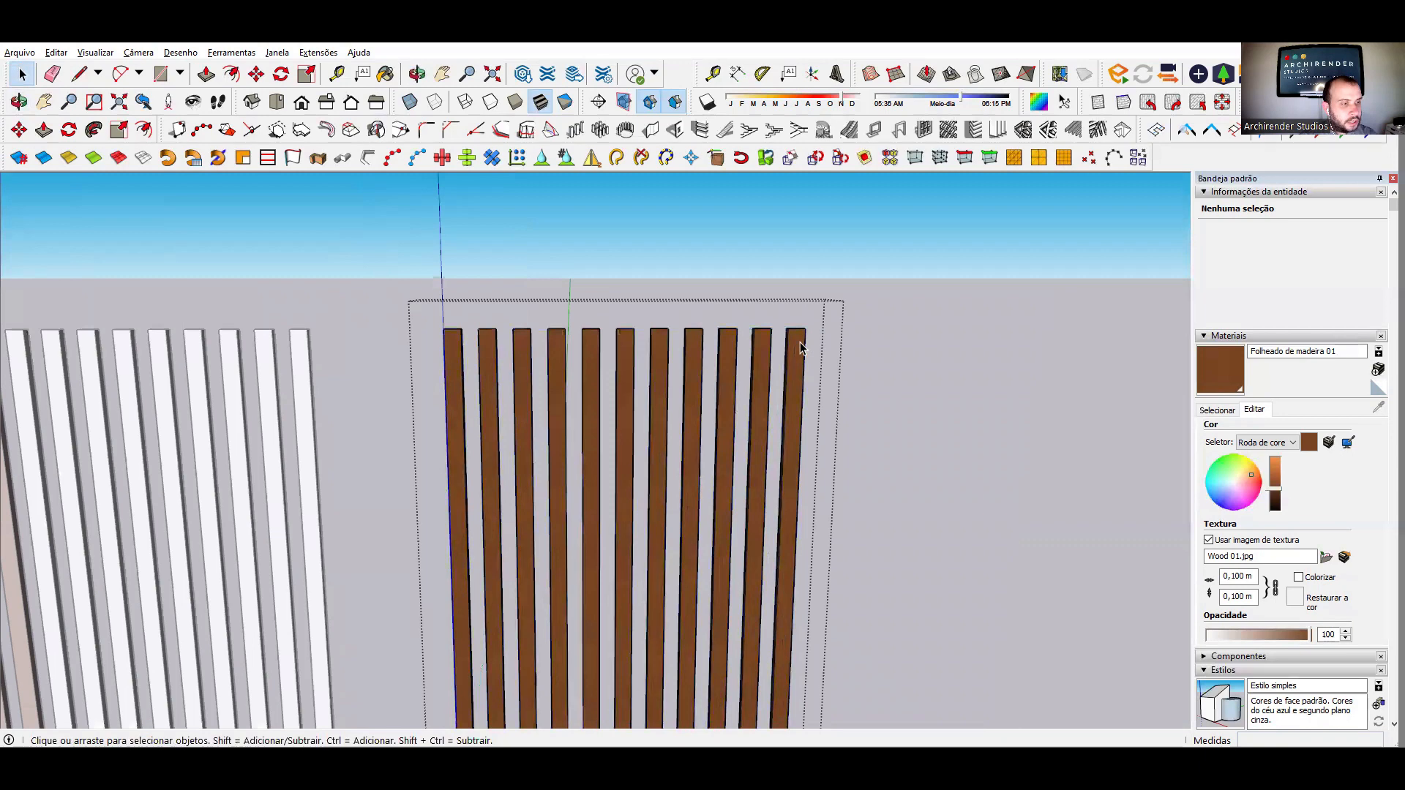
{"action": "left_click", "coordinate": [894, 374]}
{"action": "double_click", "coordinate": [793, 352]}
{"action": "mouse_move", "coordinate": [793, 352]}
{"action": "middle_mouse_down"}
{"action": "mouse_move", "coordinate": [798, 318]}
{"action": "mouse_move", "coordinate": [742, 367]}
{"action": "mouse_move", "coordinate": [814, 338]}
{"action": "middle_mouse_up"}
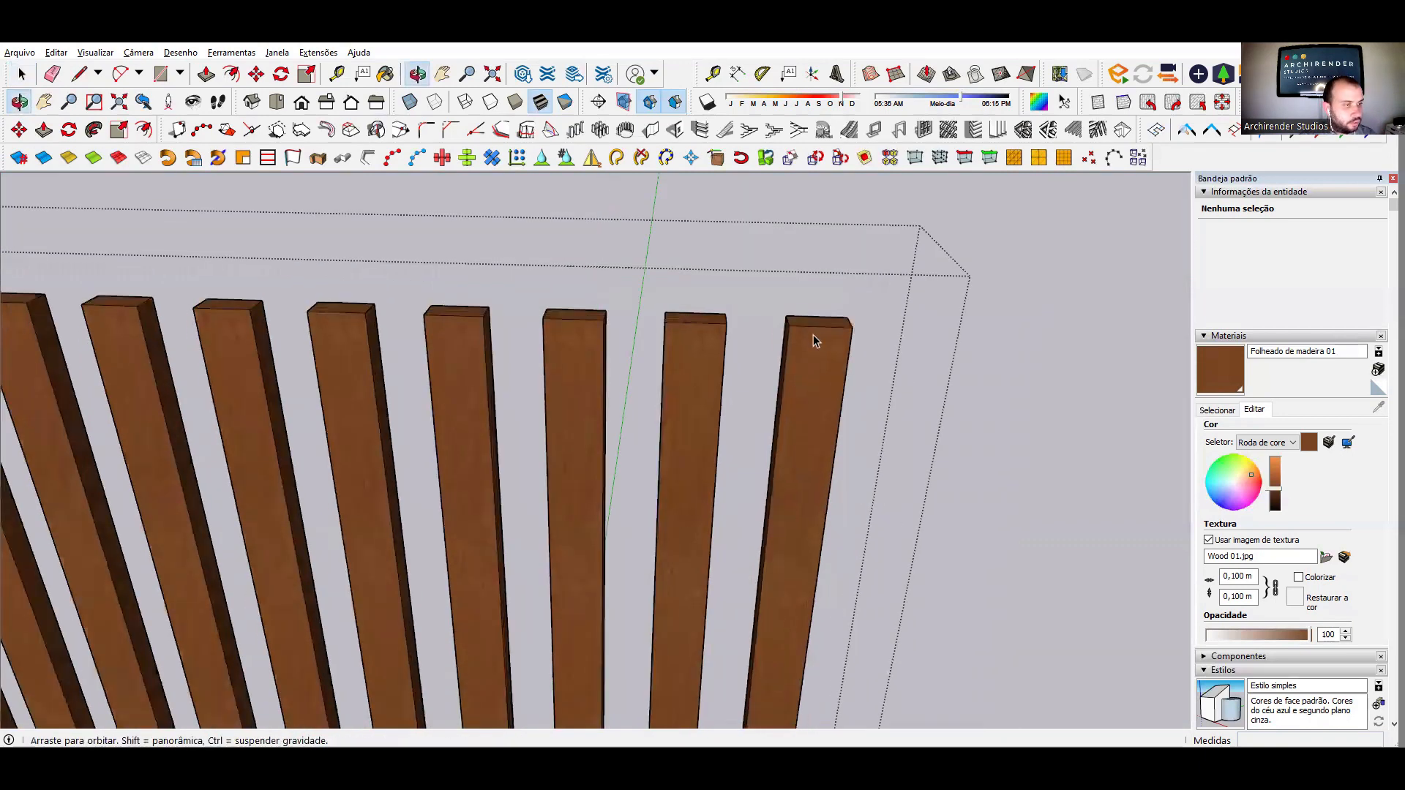
{"action": "scroll", "coordinate": [813, 333], "scroll_direction": "up", "scroll_amount": 2}
{"action": "double_click", "coordinate": [815, 331]}
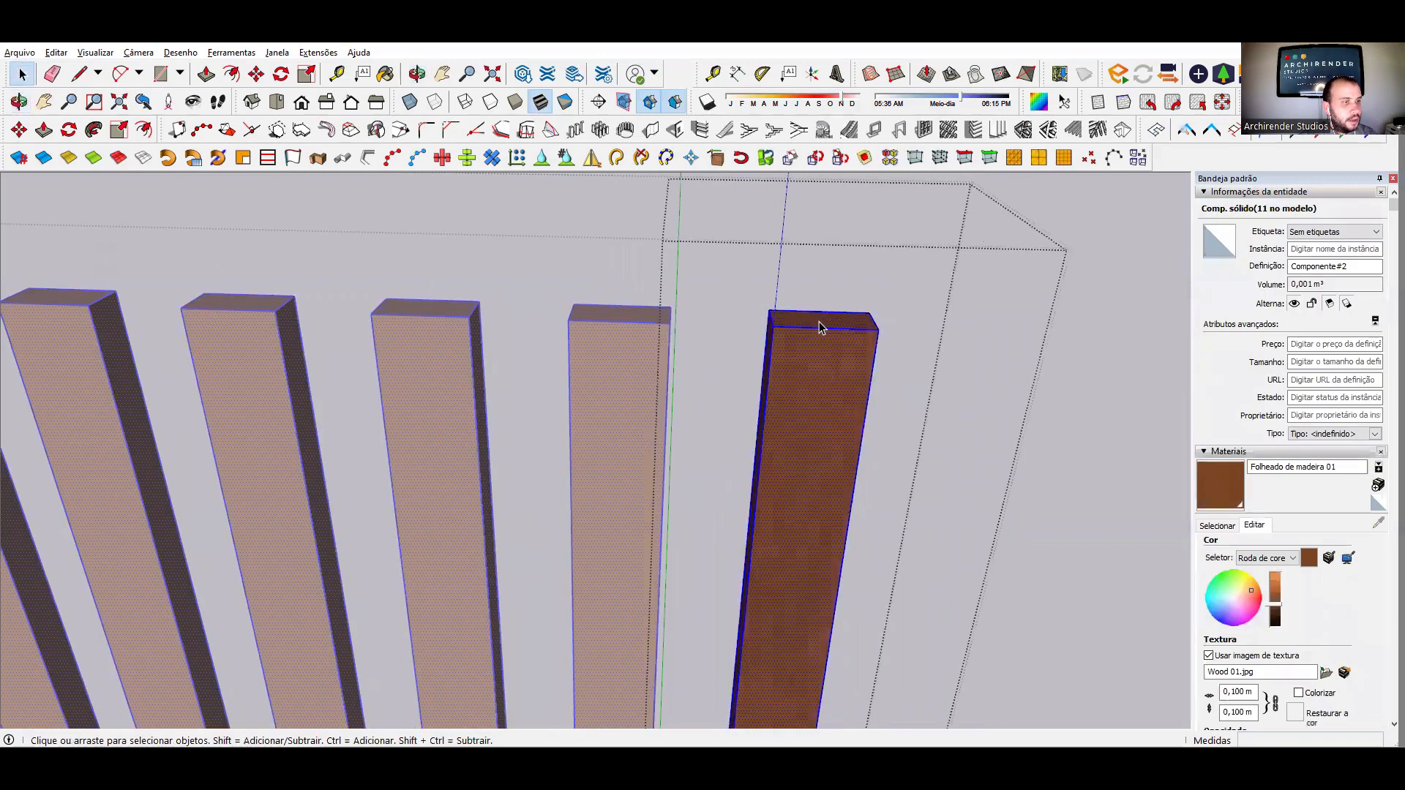
{"action": "left_click", "coordinate": [823, 322]}
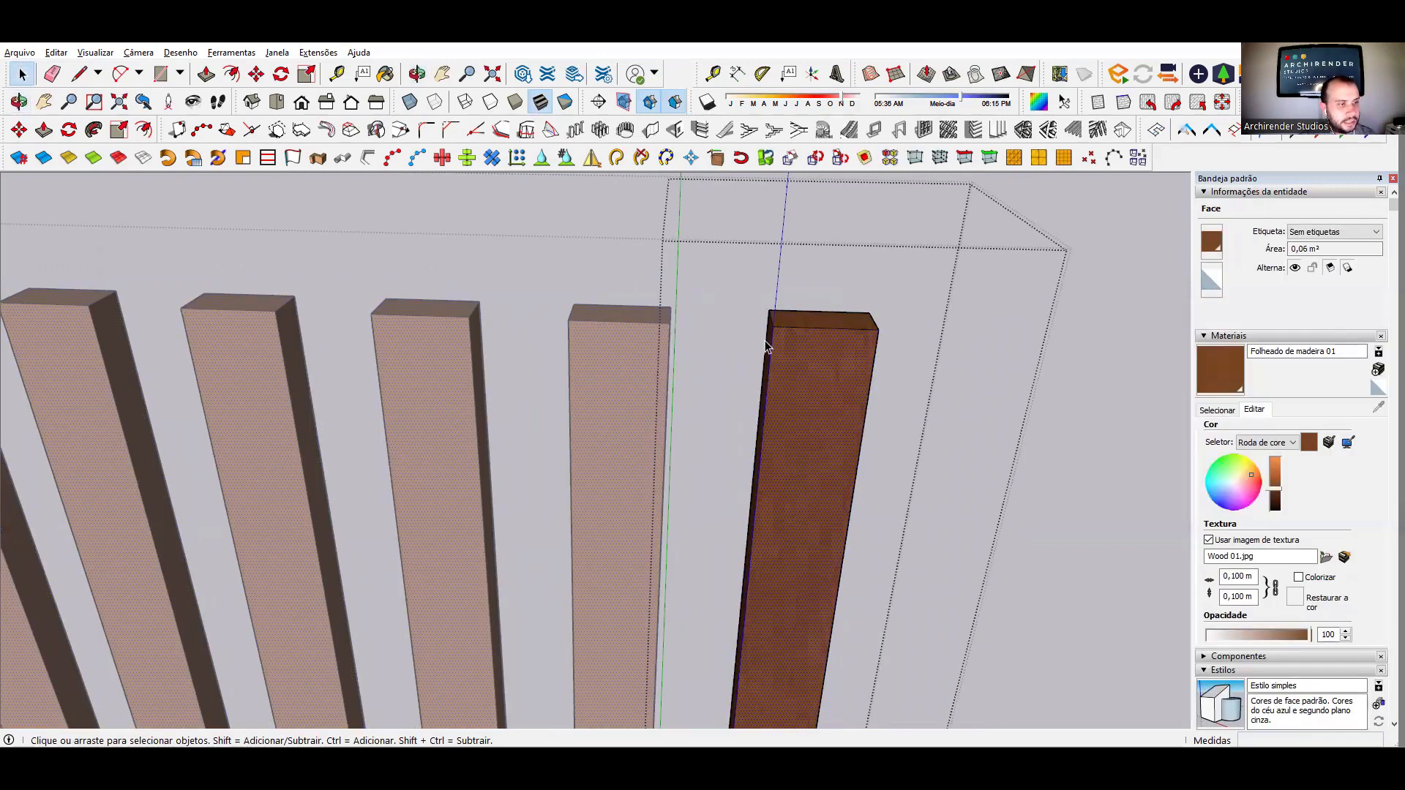
{"action": "double_click", "coordinate": [836, 324]}
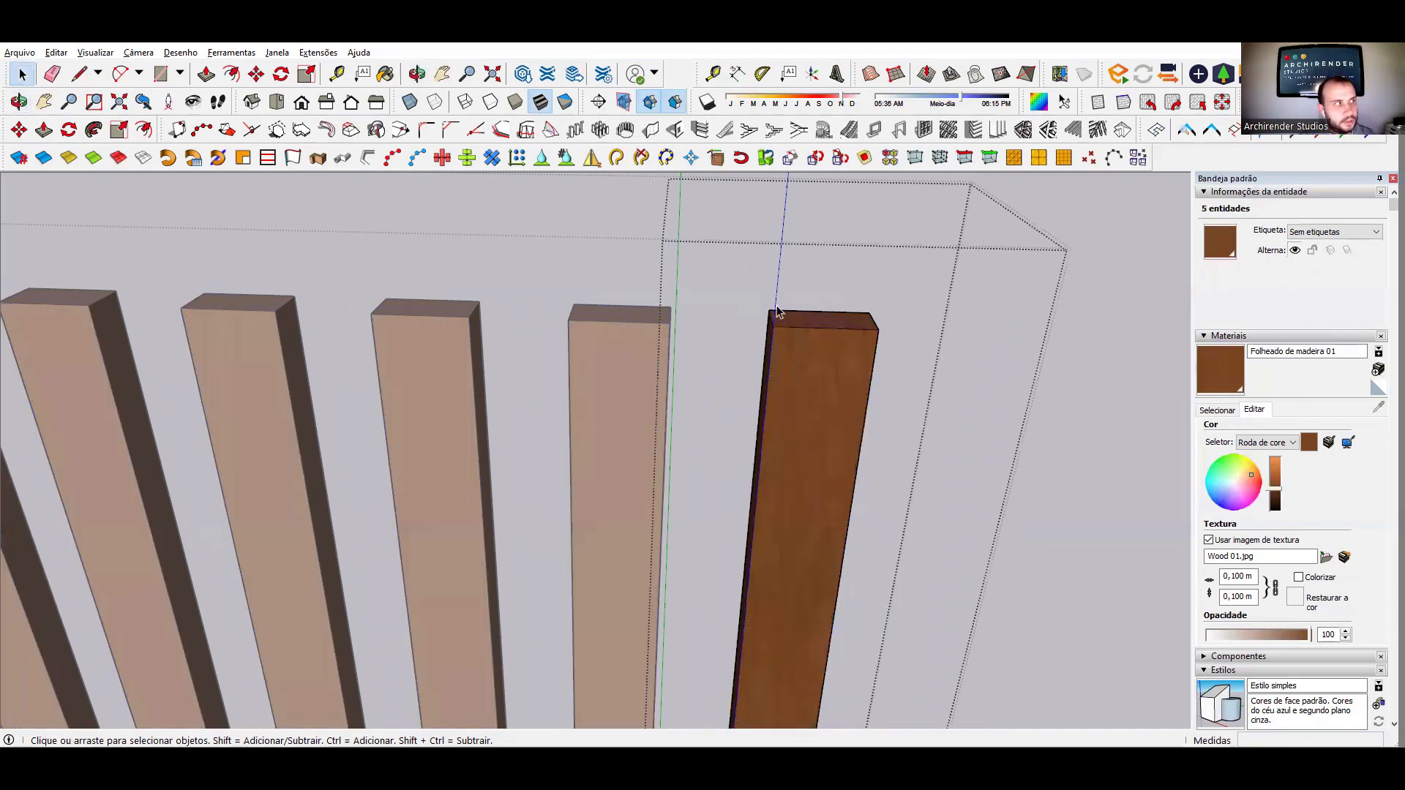
- Try to shorten the last component slat by pushing its top face down about 0,010 m with Push/Pull
{"action": "key", "text": "p"}
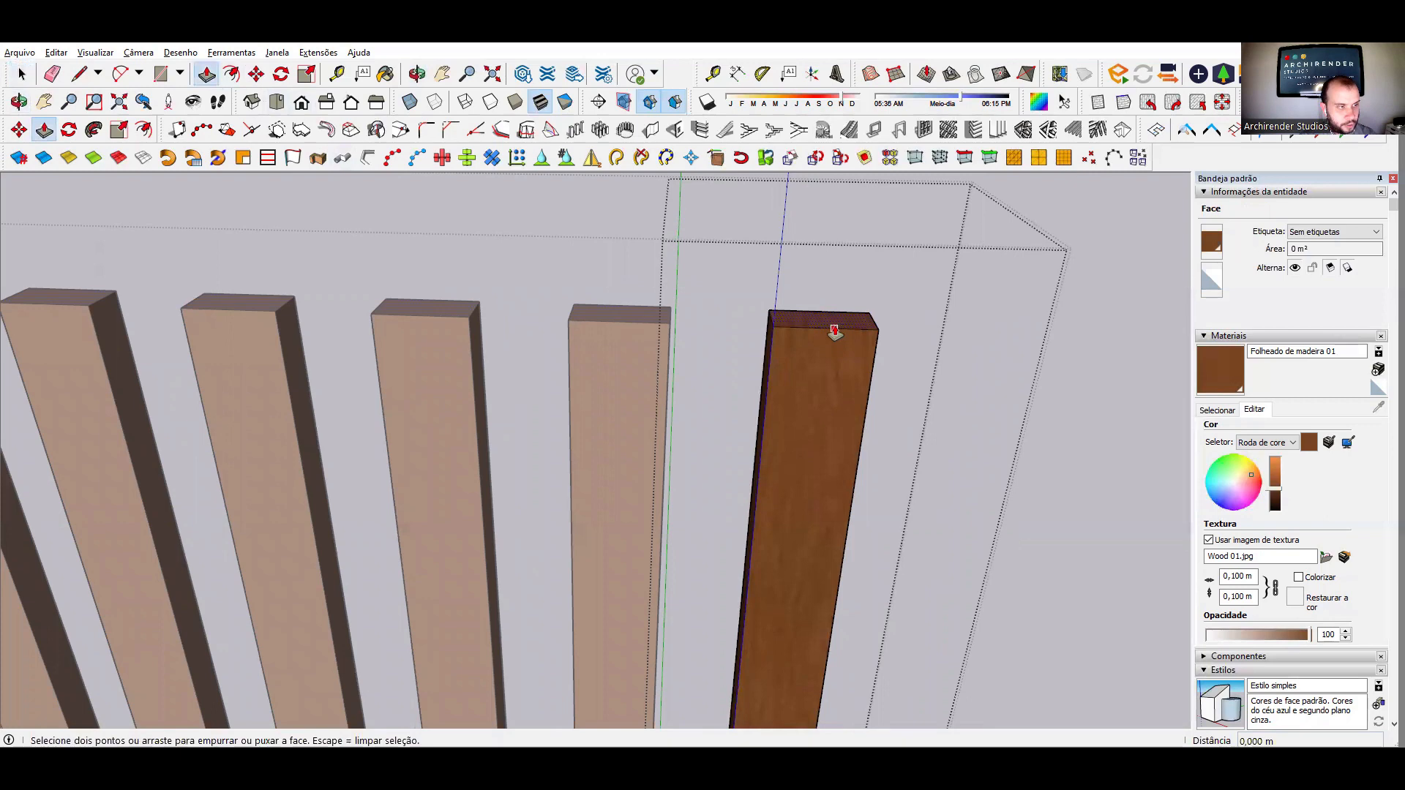
{"action": "left_click", "coordinate": [835, 331]}
{"action": "left_click", "coordinate": [839, 396]}
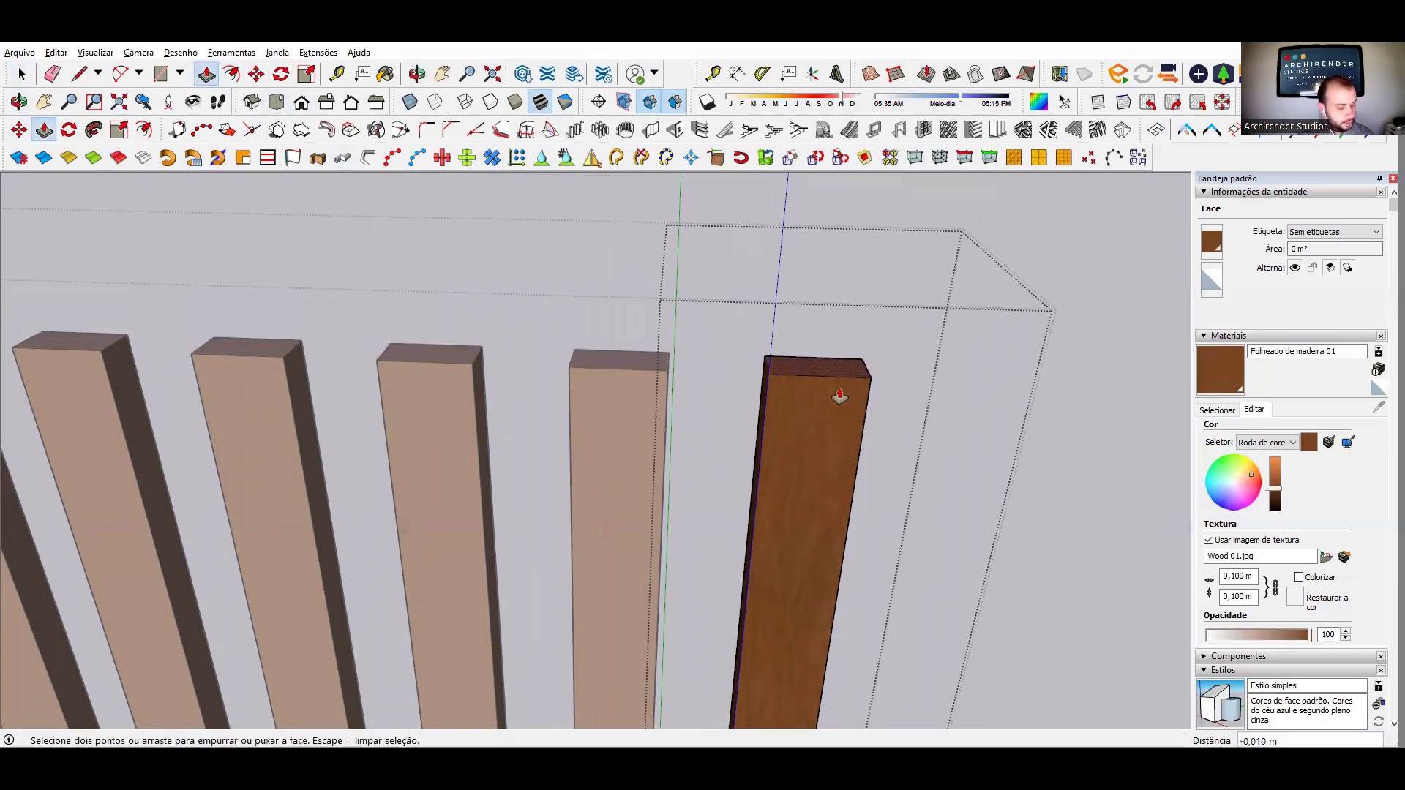
{"action": "key", "text": "ctrl+z"}
{"action": "key", "text": "space"}
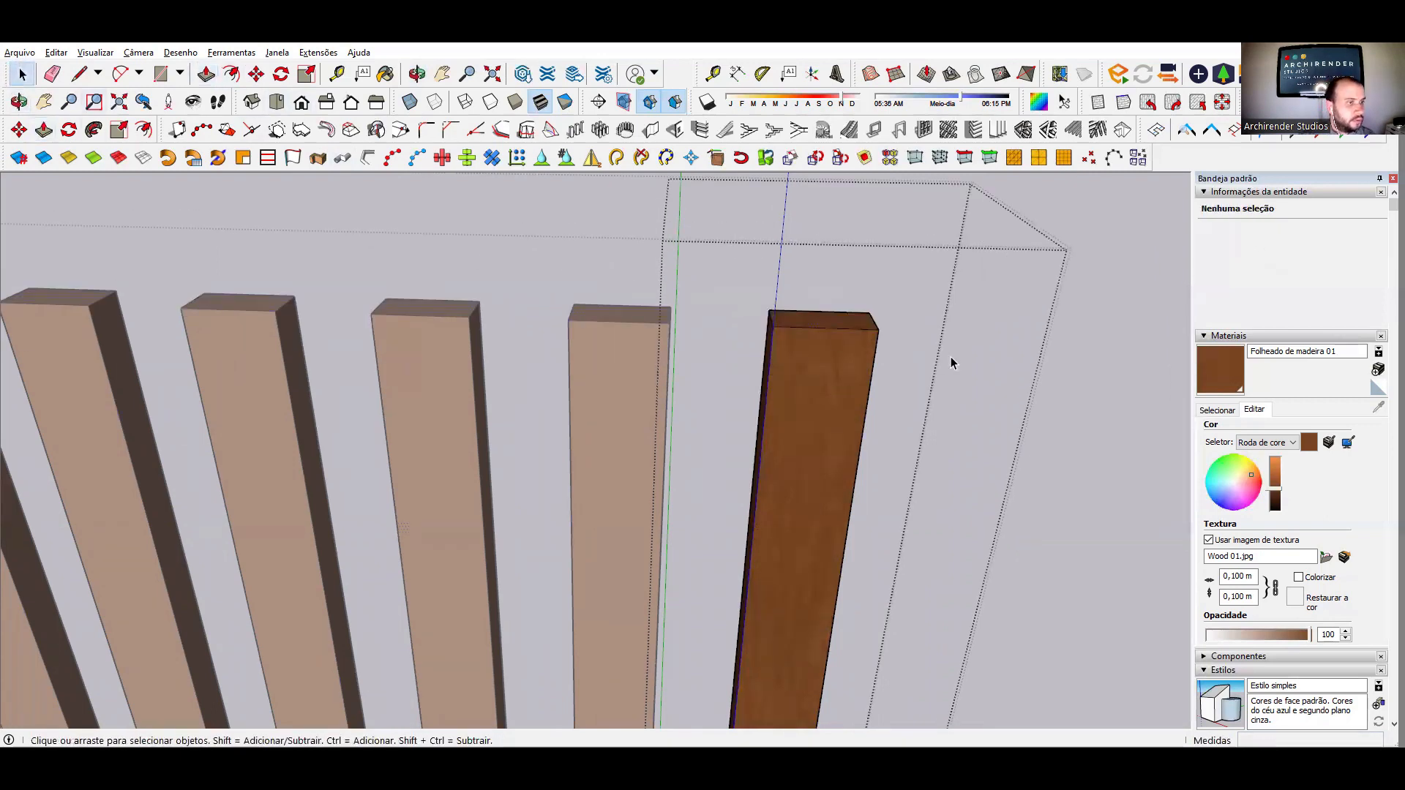
- Leave the last slat's component while staying inside its group and make that slat a unique component
{"action": "left_click", "coordinate": [819, 370]}
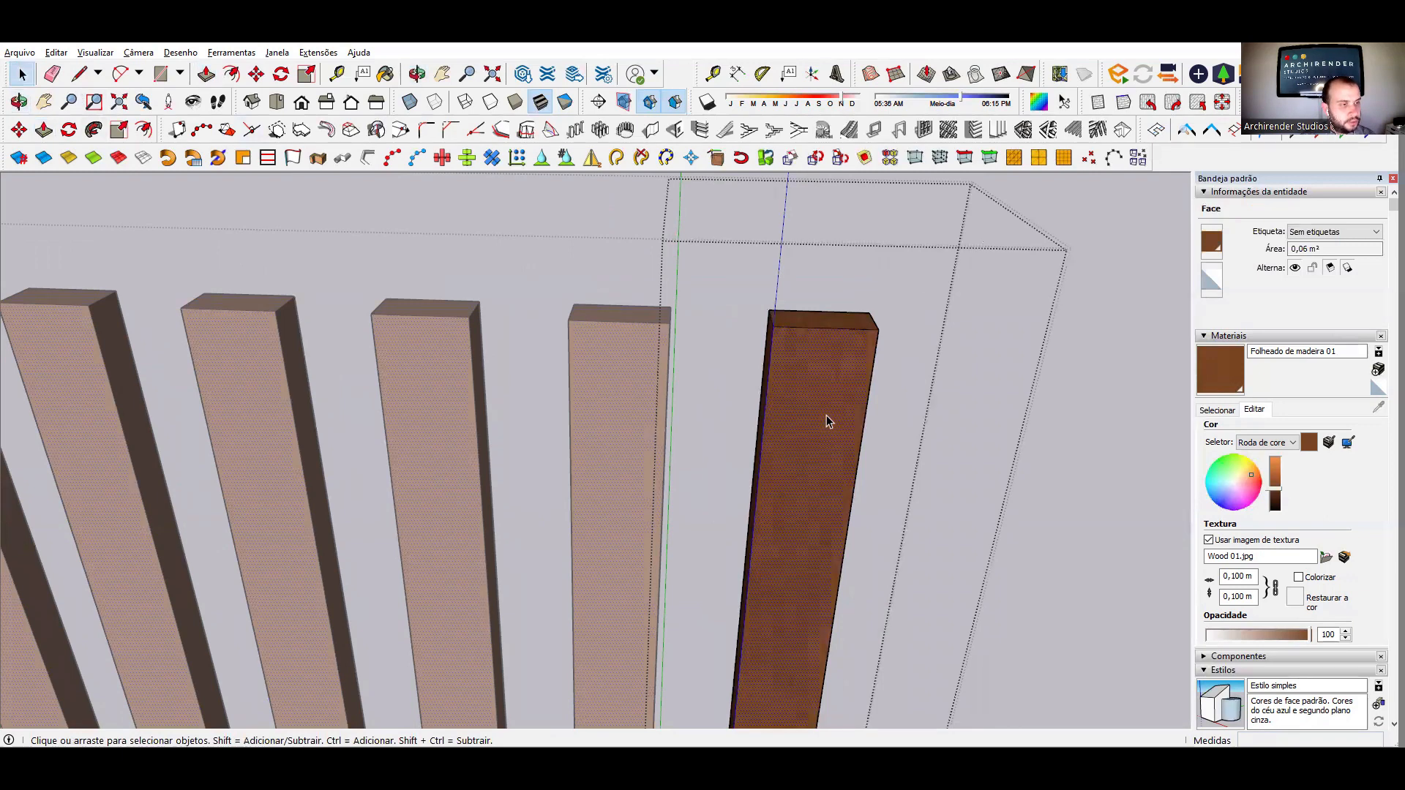
{"action": "scroll", "coordinate": [827, 415], "scroll_direction": "down", "scroll_amount": 2}
{"action": "key", "text": "Escape"}
{"action": "right_click", "coordinate": [813, 385]}
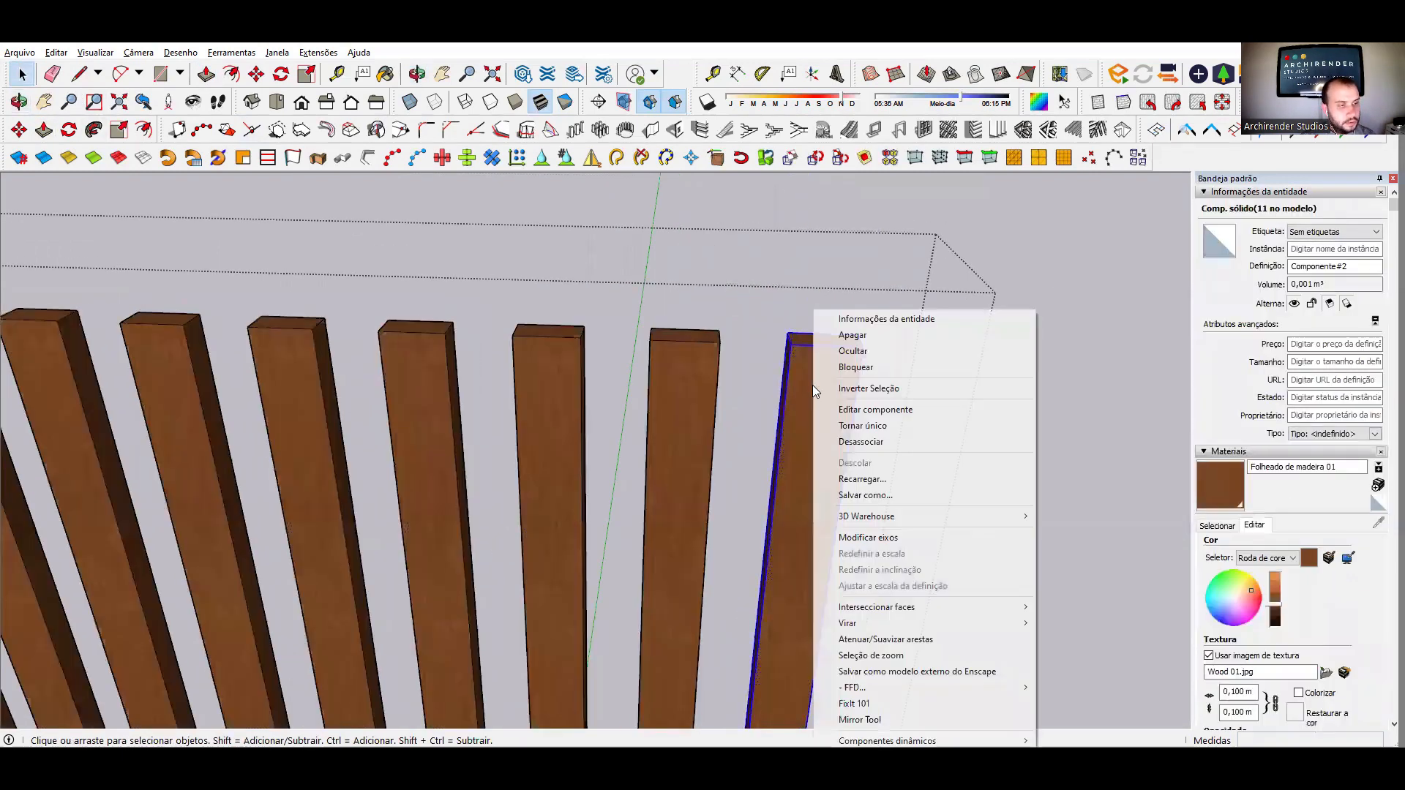
{"action": "left_click", "coordinate": [870, 433]}
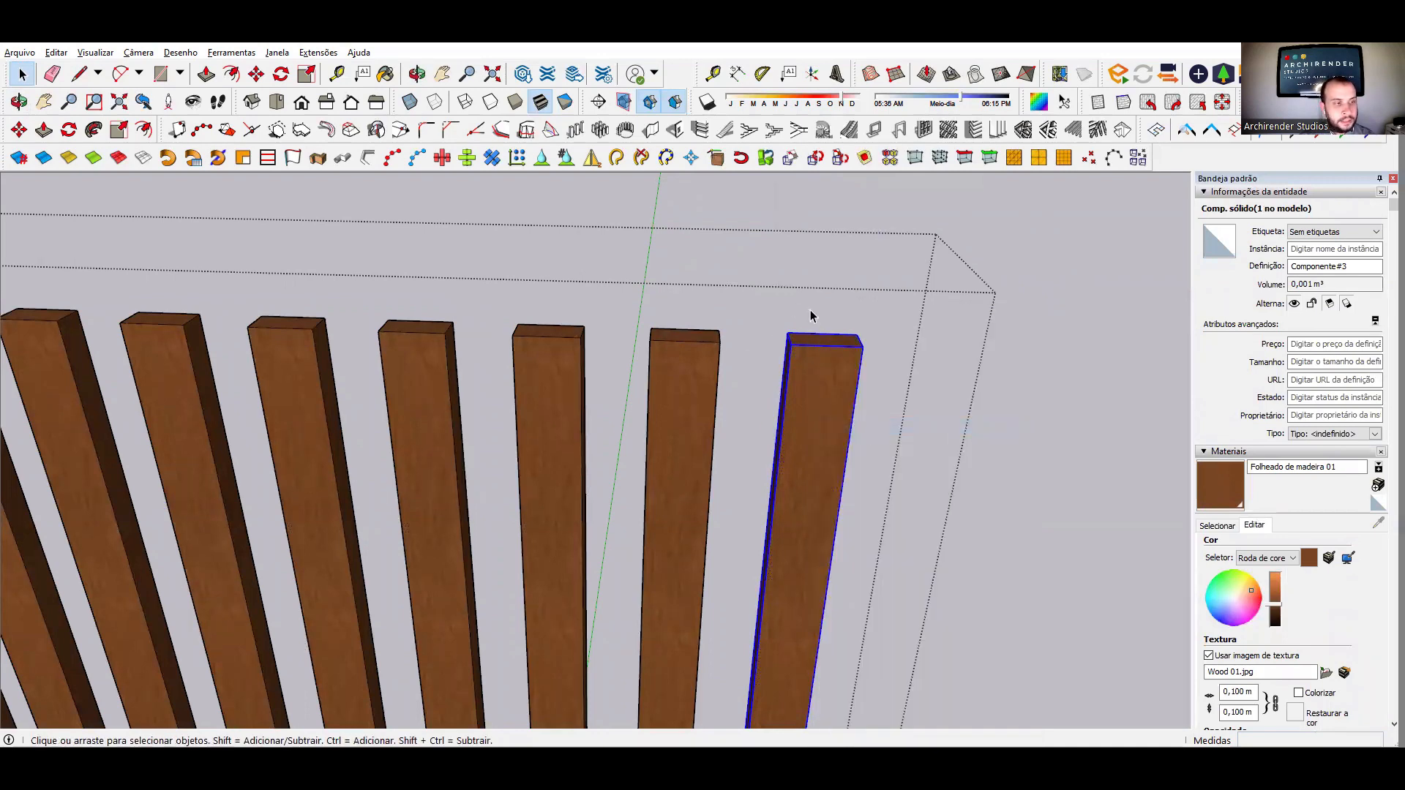
- Enter the unique last slat component for editing and select all of its geometry
{"action": "double_click", "coordinate": [826, 373]}
{"action": "triple_click", "coordinate": [826, 373]}
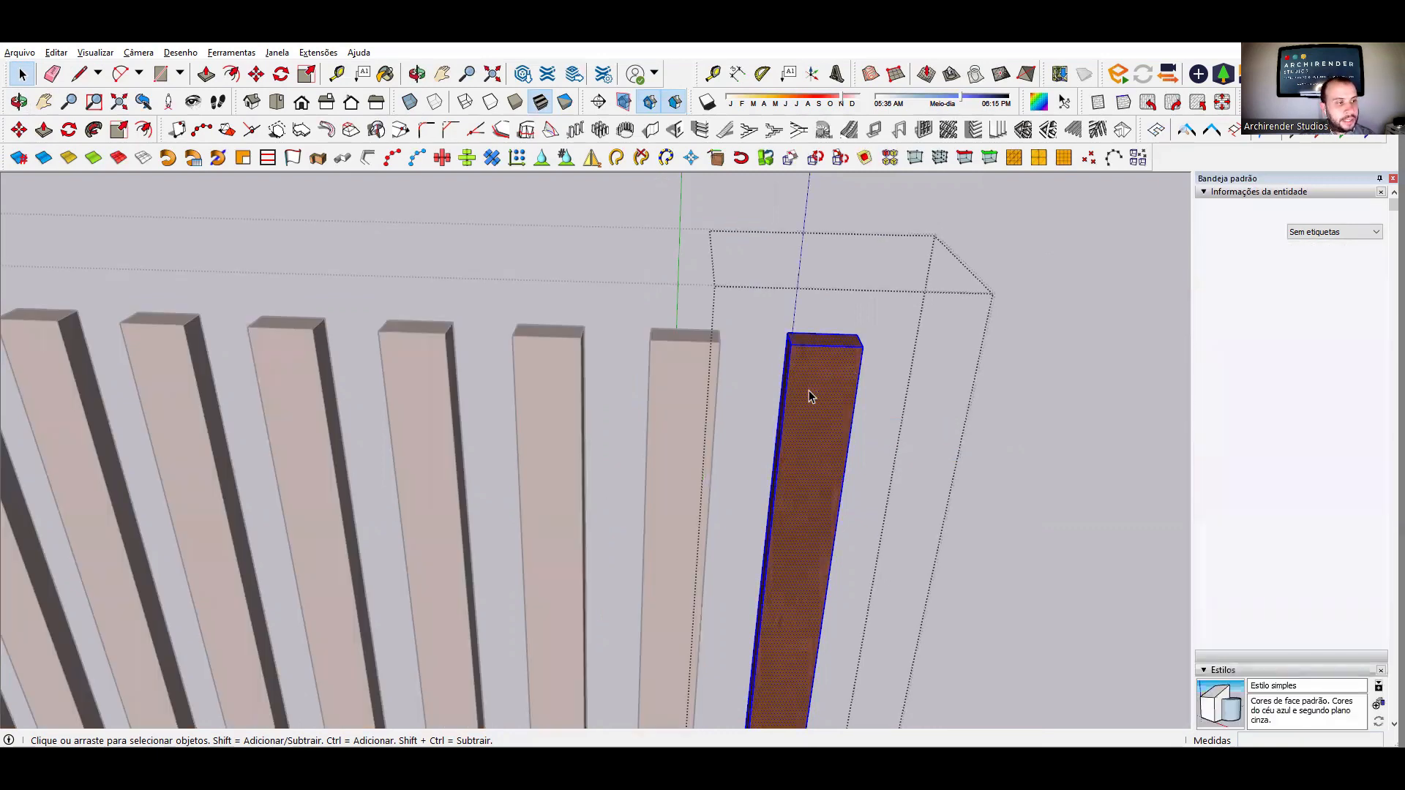
{"action": "scroll", "coordinate": [736, 345], "scroll_direction": "up", "scroll_amount": 5}
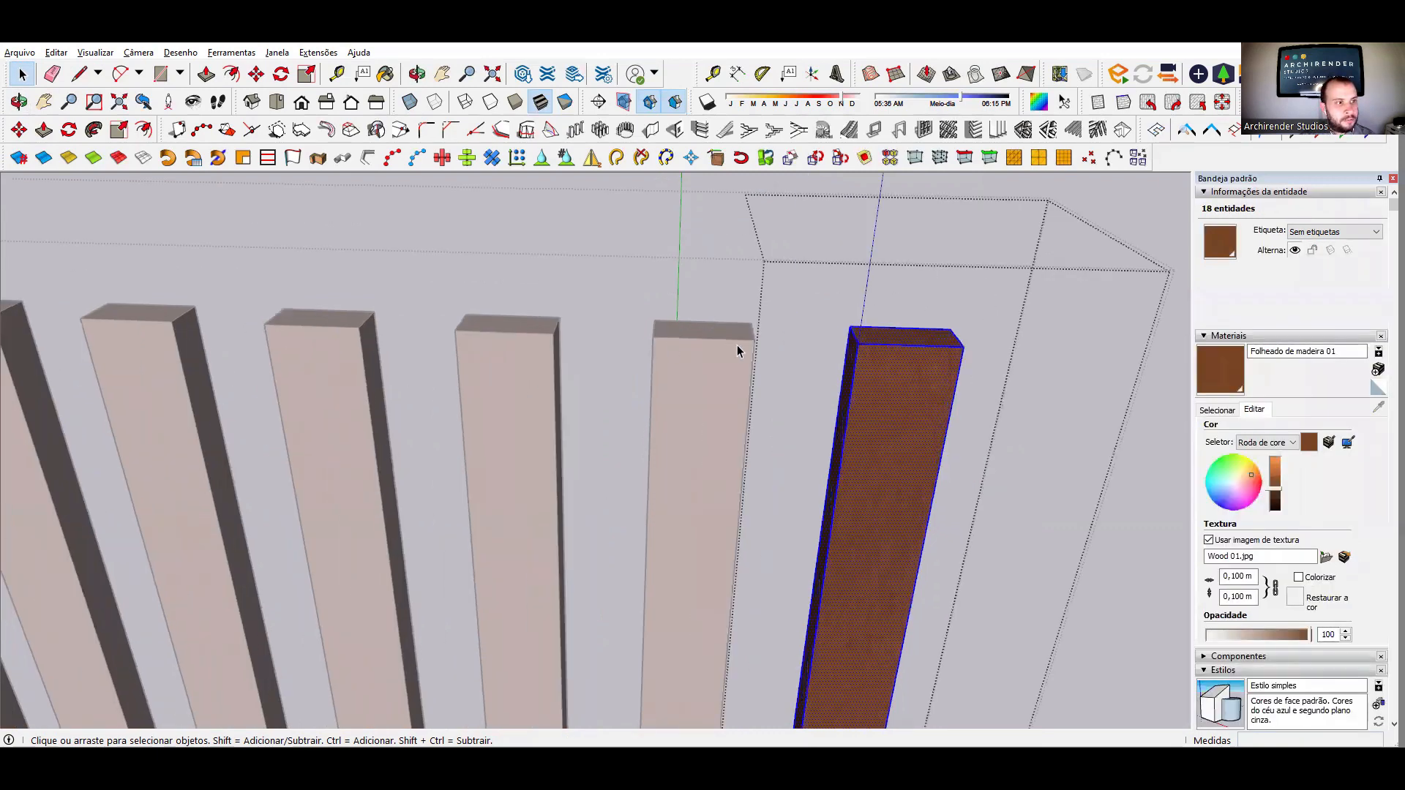
- Shorten the unique last slat by pushing its top face down with Push/Pull, and leave its component while staying inside the group
{"action": "scroll", "coordinate": [527, 351], "scroll_direction": "down", "scroll_amount": 3}
{"action": "scroll", "coordinate": [841, 326], "scroll_direction": "up", "scroll_amount": 7}
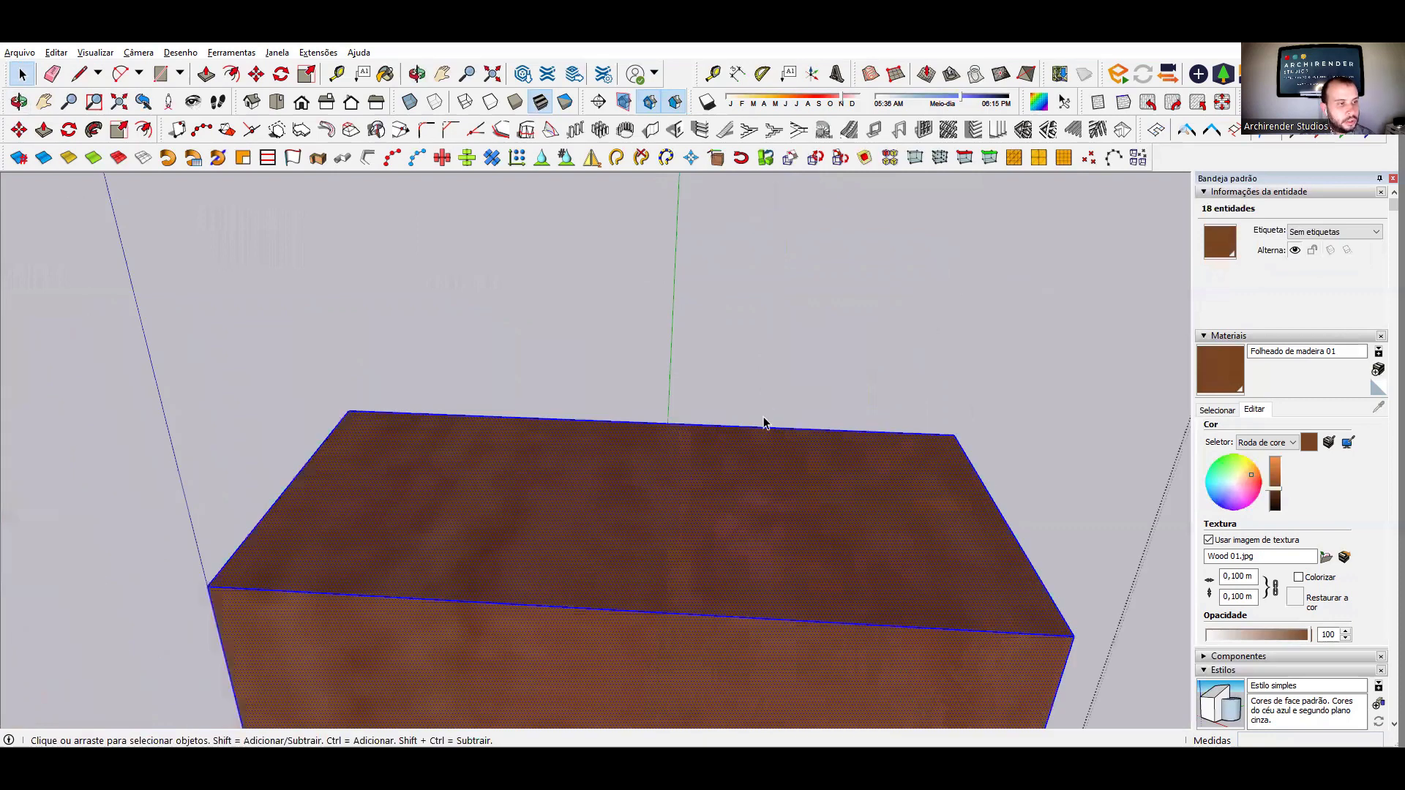
{"action": "scroll", "coordinate": [765, 417], "scroll_direction": "down", "scroll_amount": 3}
{"action": "left_click", "coordinate": [775, 411]}
{"action": "left_click", "coordinate": [206, 74]}
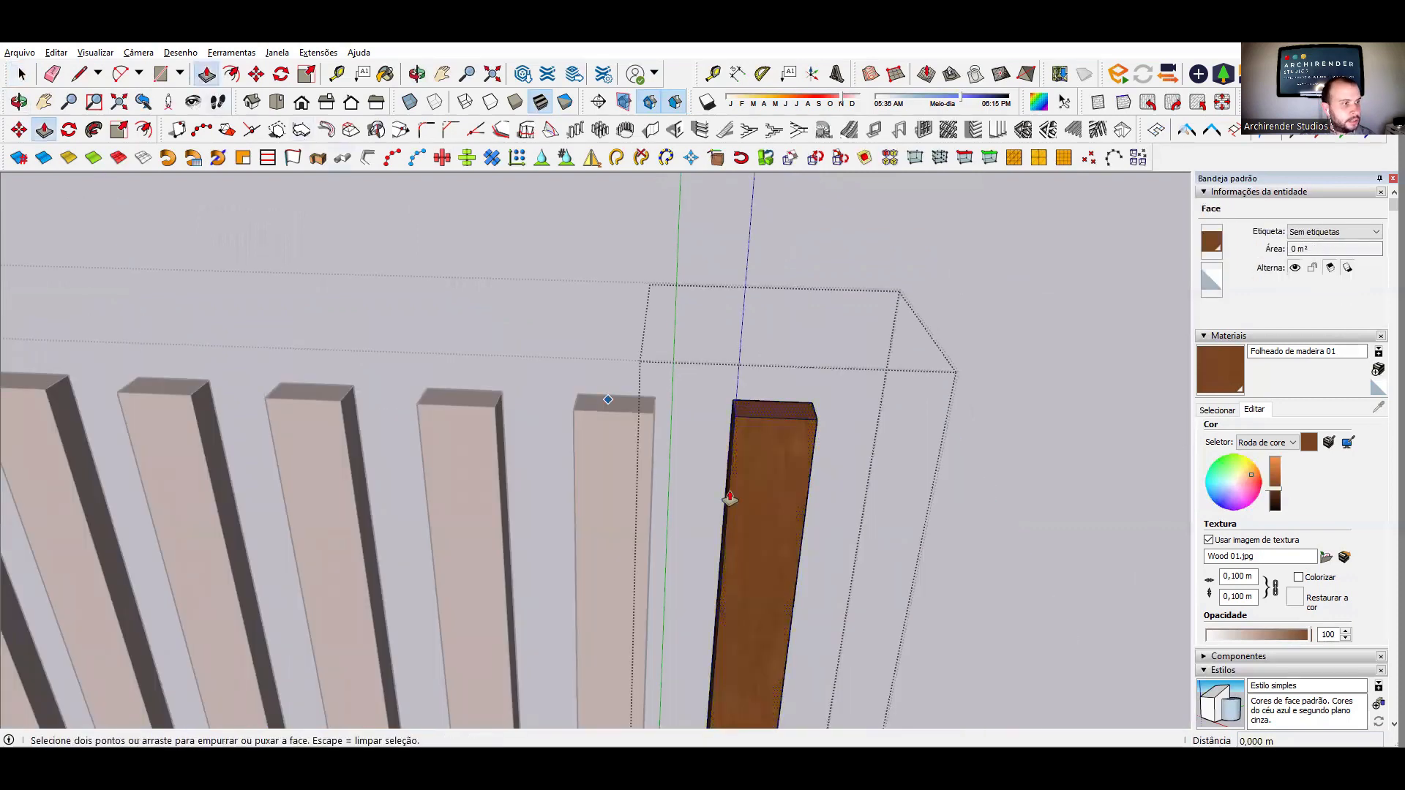
{"action": "left_click_drag", "start_coordinate": [781, 409], "coordinate": [758, 594]}
{"action": "scroll", "coordinate": [925, 376], "scroll_direction": "down", "scroll_amount": 4}
{"action": "scroll", "coordinate": [402, 229], "scroll_direction": "down", "scroll_amount": 4}
{"action": "key", "text": "space"}
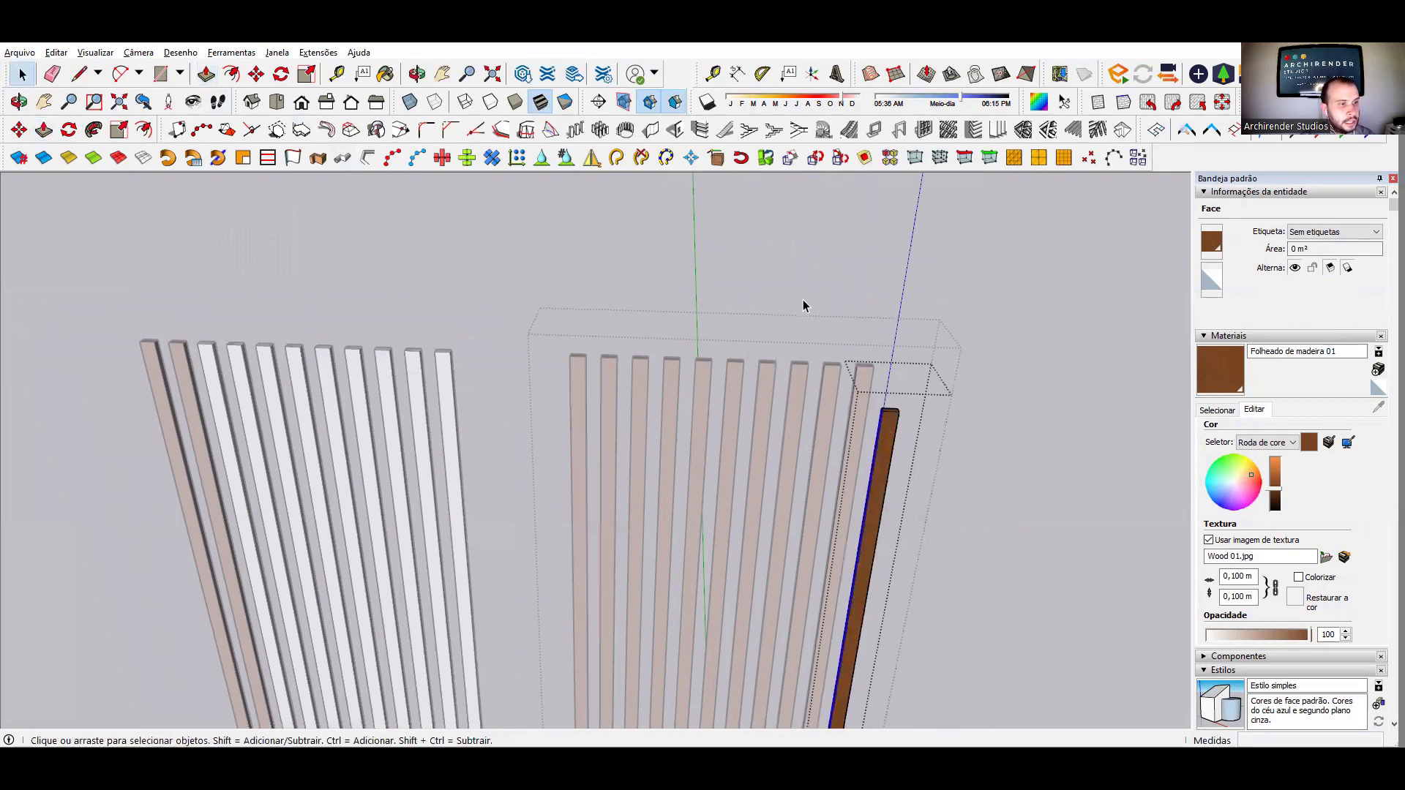
{"action": "left_click", "coordinate": [912, 305]}
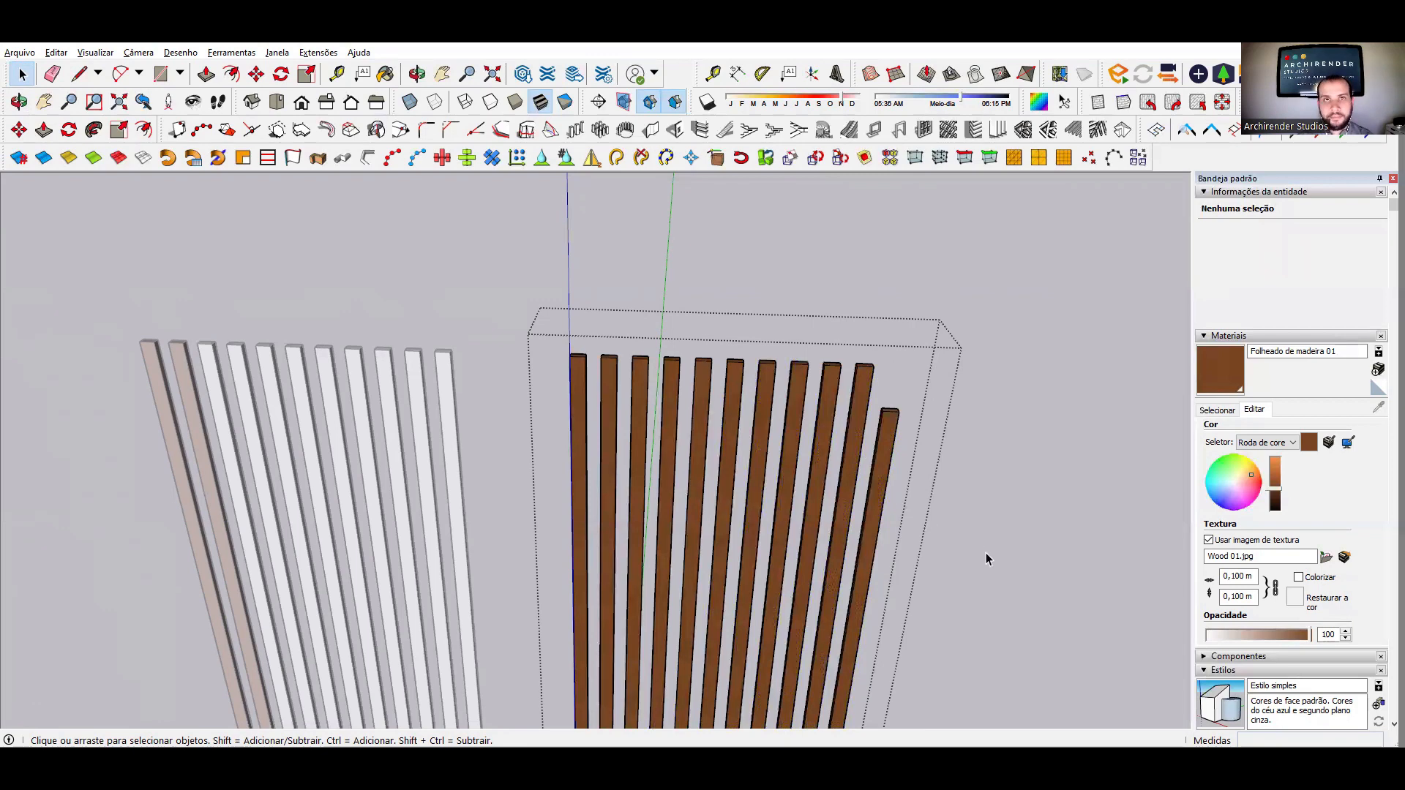
- Reopen the shortened last slat, review the commands available for all of its geometry, and leave its component again
{"action": "scroll", "coordinate": [923, 384], "scroll_direction": "up", "scroll_amount": 2}
{"action": "scroll", "coordinate": [911, 475], "scroll_direction": "up", "scroll_amount": 2}
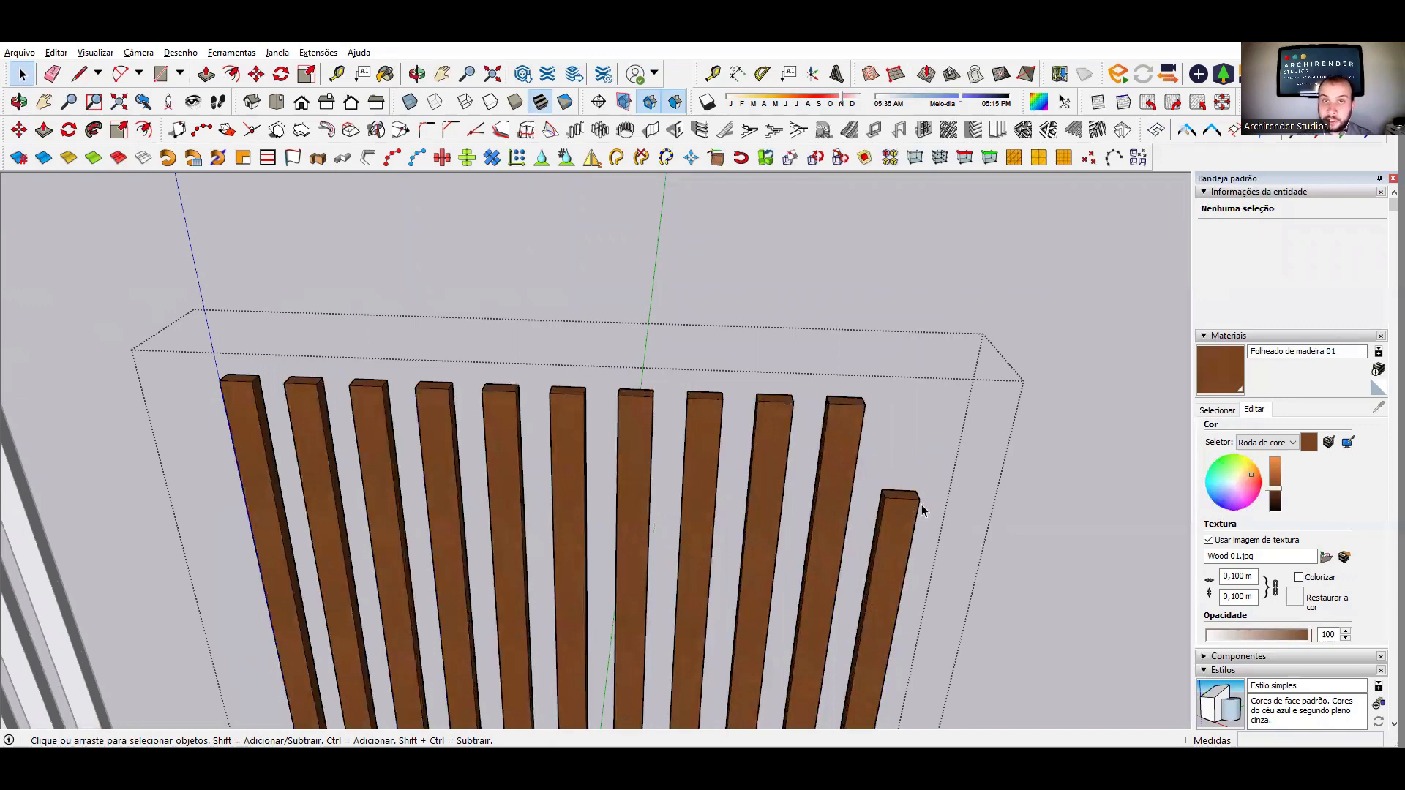
{"action": "double_click", "coordinate": [894, 524]}
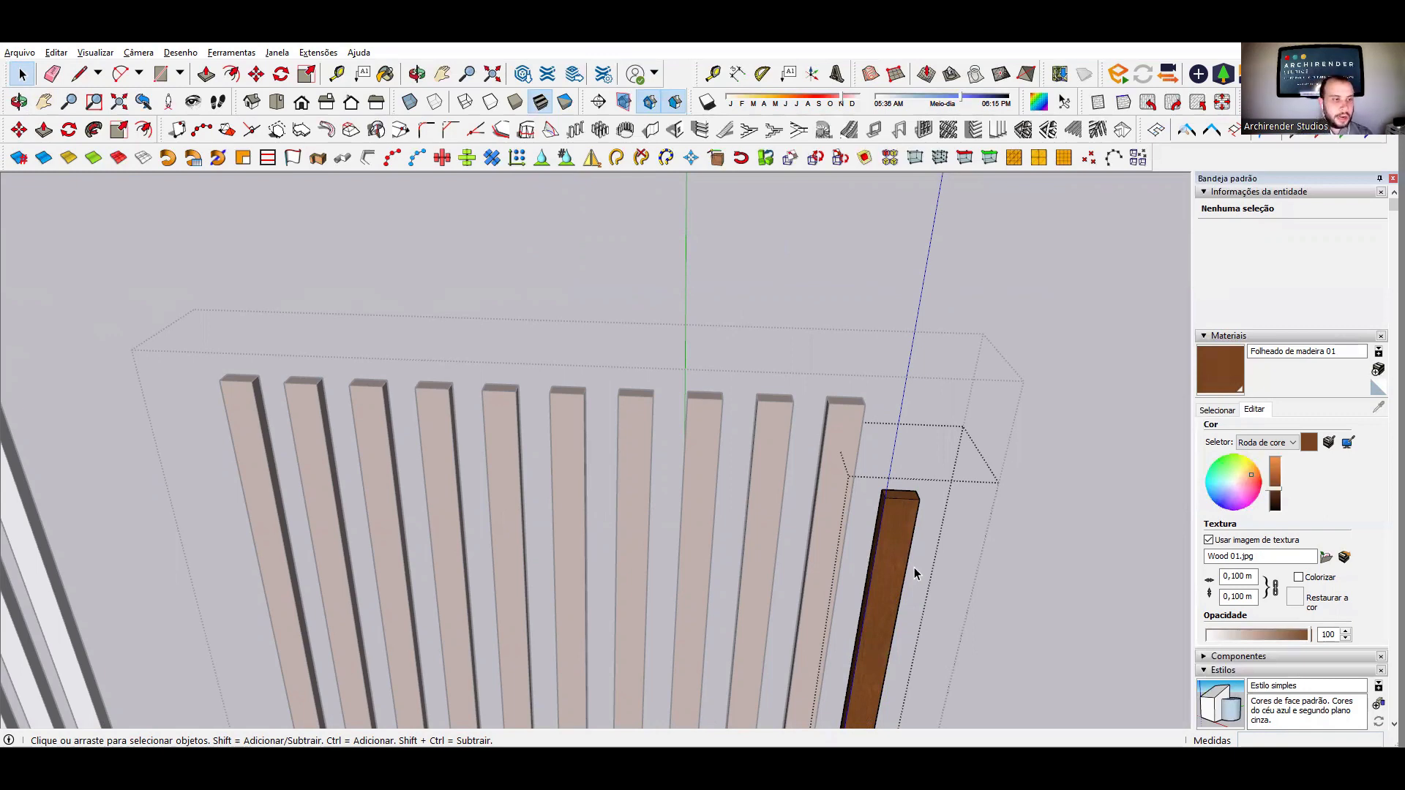
{"action": "right_click", "coordinate": [903, 529]}
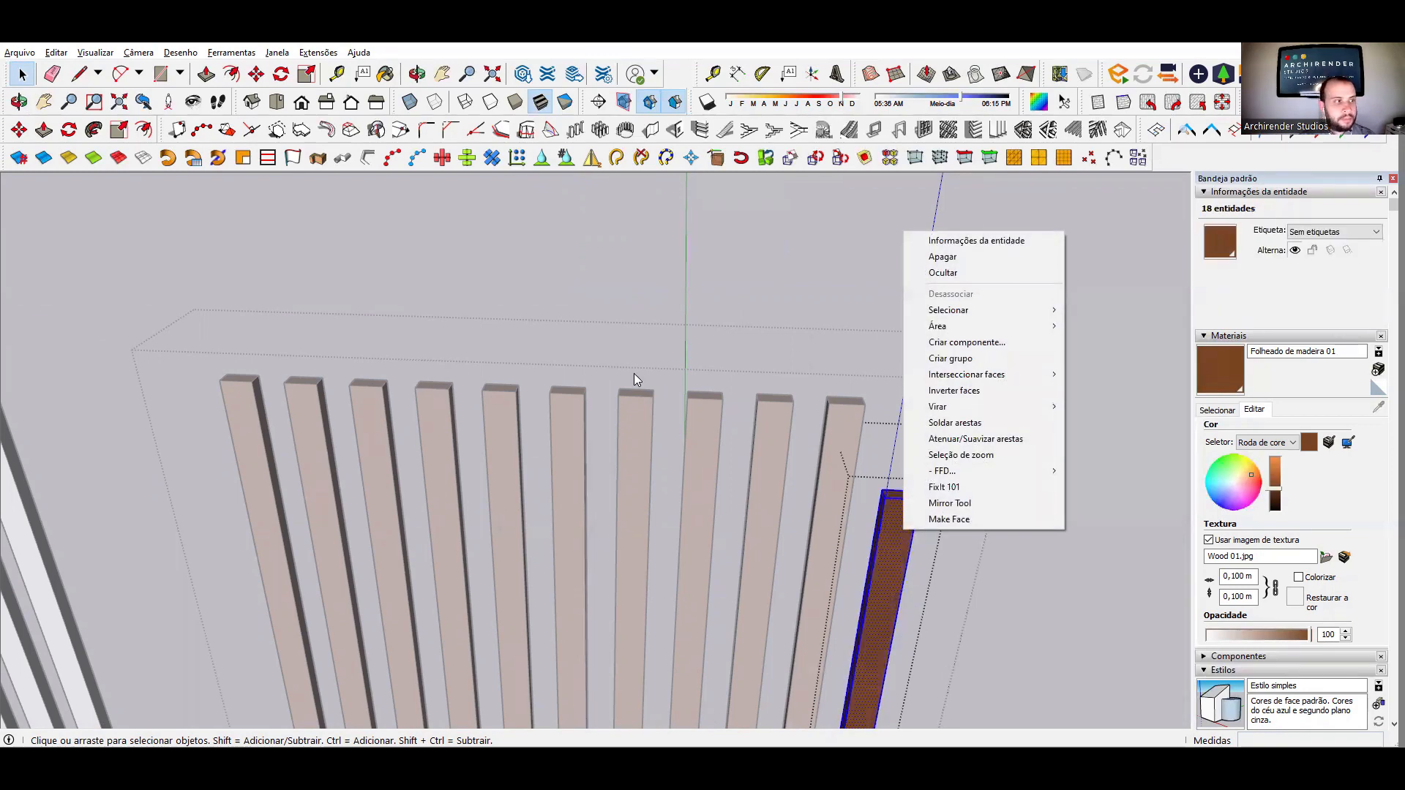
{"action": "left_click", "coordinate": [655, 271]}
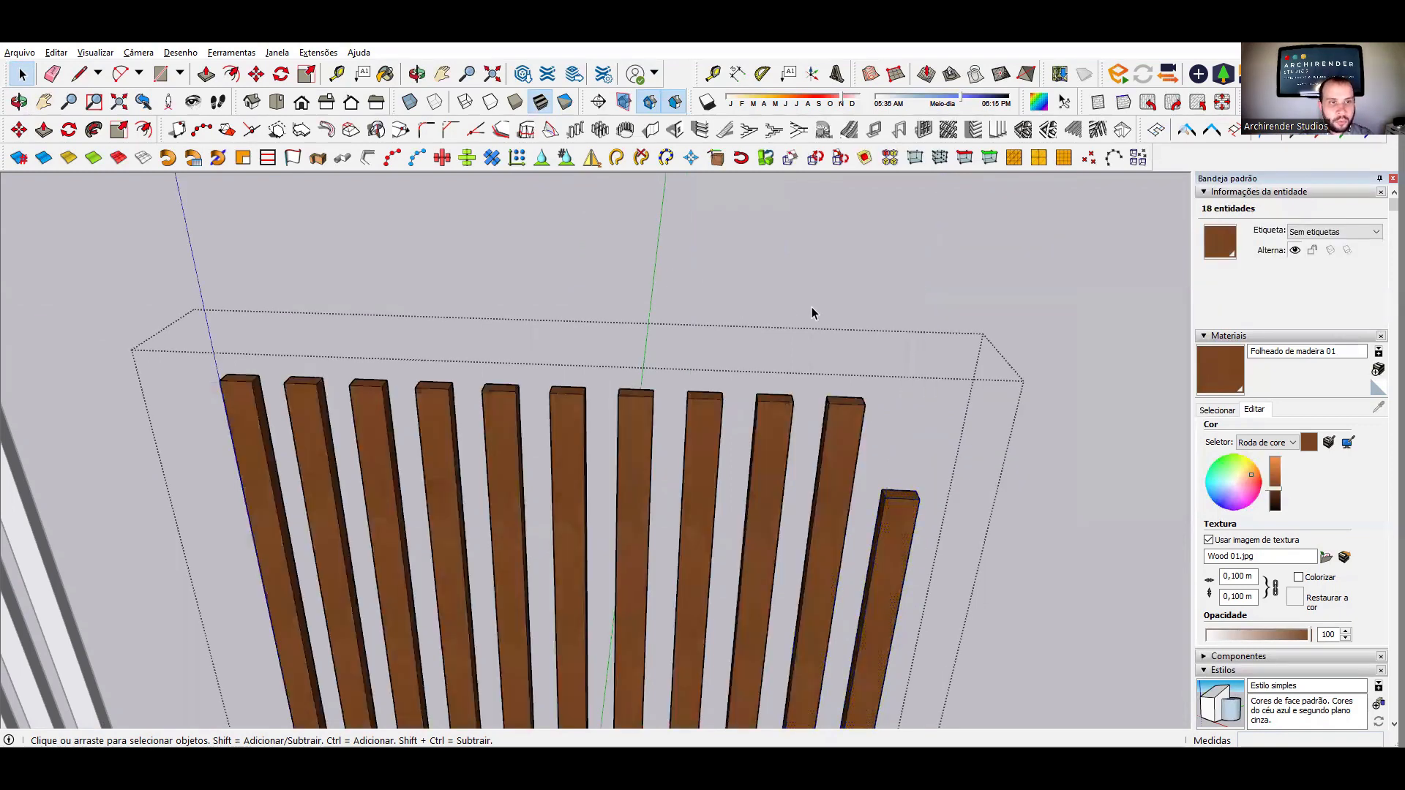
- Leave the group of component slats and return to the top level of the model
{"action": "scroll", "coordinate": [812, 308], "scroll_direction": "down", "scroll_amount": 3}
{"action": "scroll", "coordinate": [838, 301], "scroll_direction": "down", "scroll_amount": 5}
{"action": "left_click", "coordinate": [929, 428]}
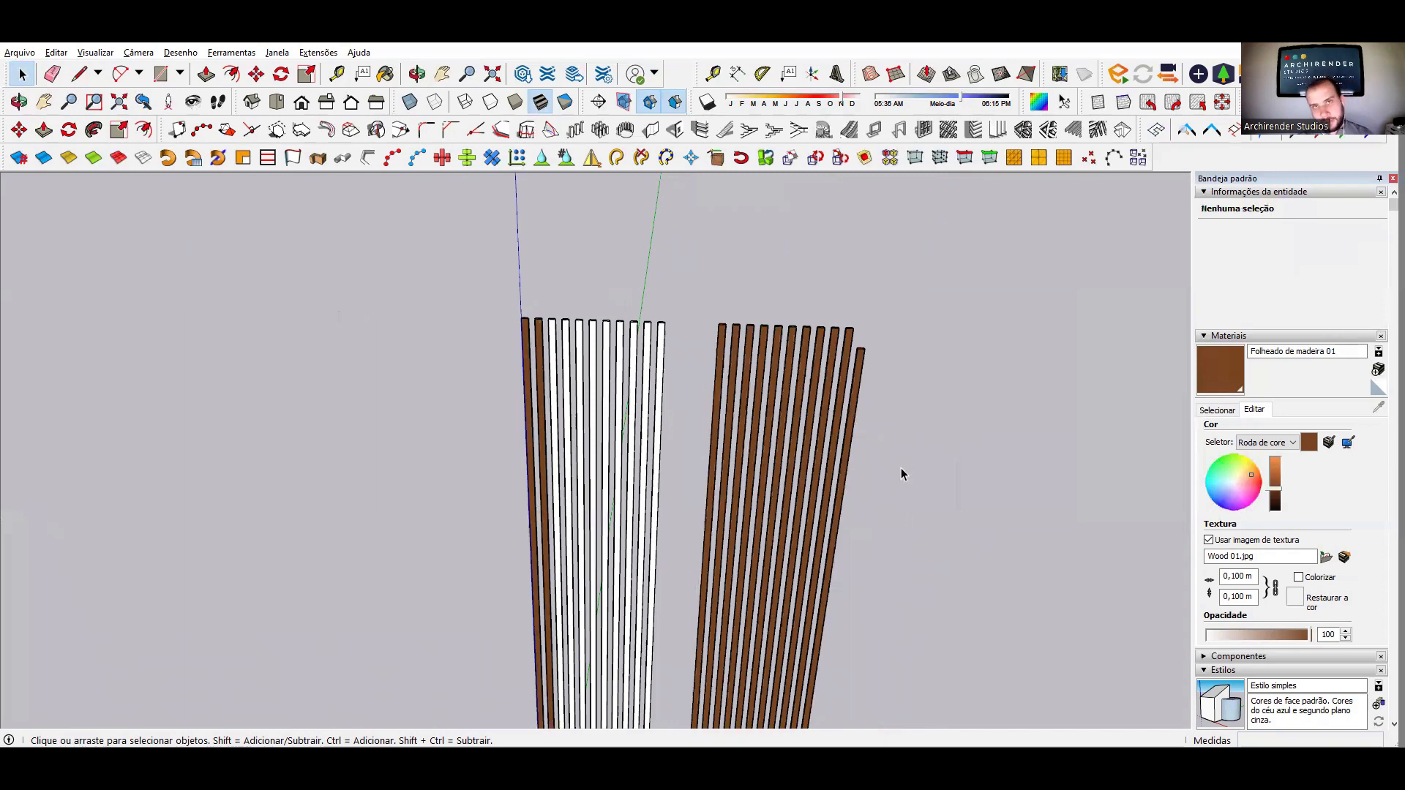